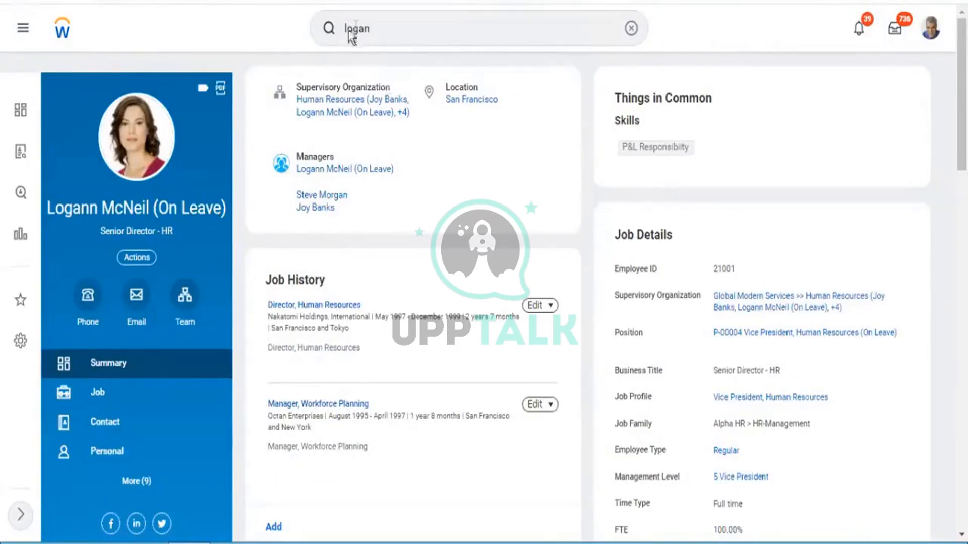
- Start a proxy session acting as the worker whose profile is open
{"action": "left_click", "coordinate": [368, 23]}
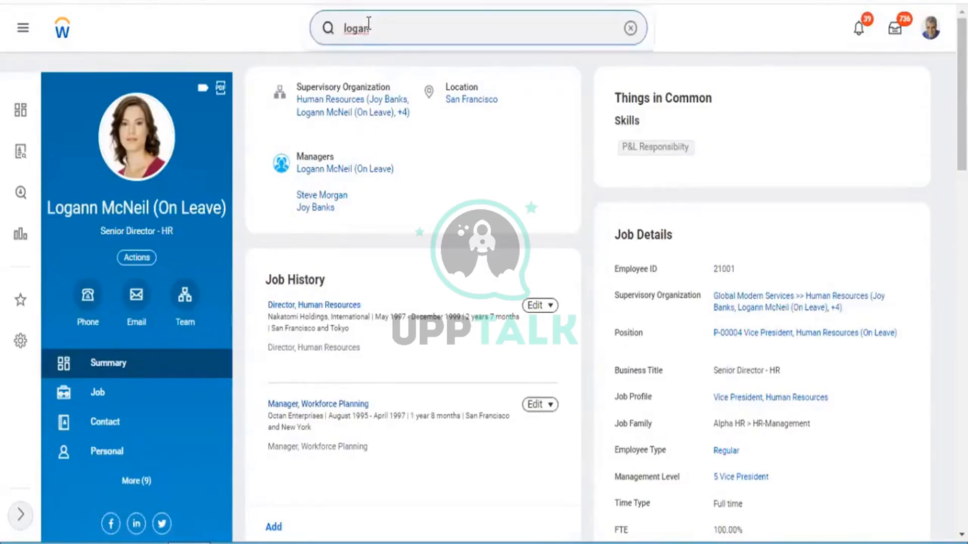
{"action": "left_click", "coordinate": [146, 257]}
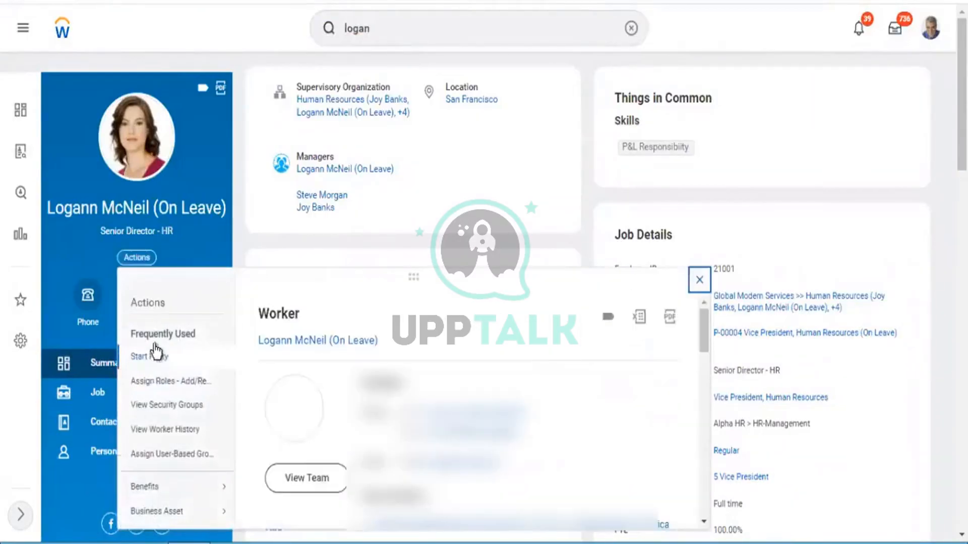
{"action": "left_click", "coordinate": [154, 356]}
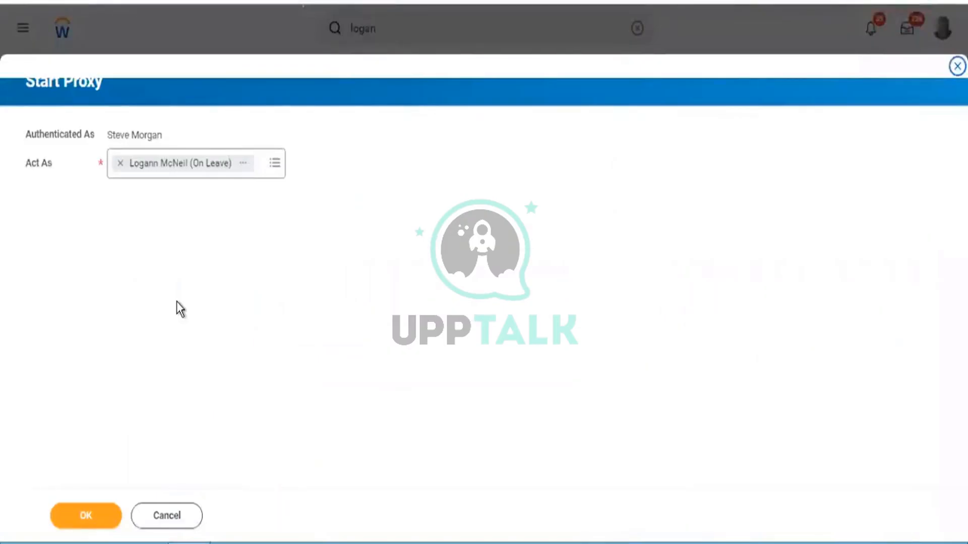
{"action": "left_click", "coordinate": [93, 515]}
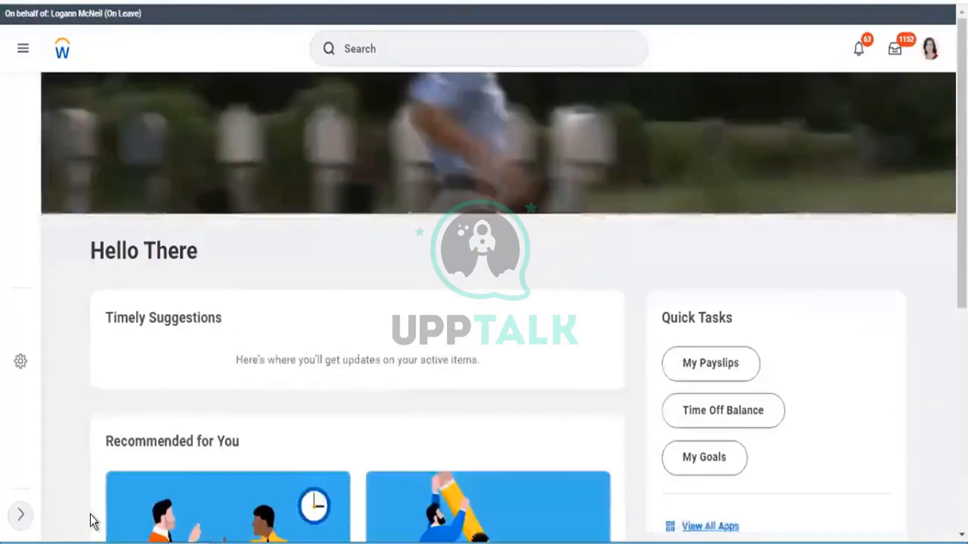
- Search for "create cust report" and open the Create Custom Report task
{"action": "left_click", "coordinate": [381, 43]}
{"action": "type", "text": "create "}
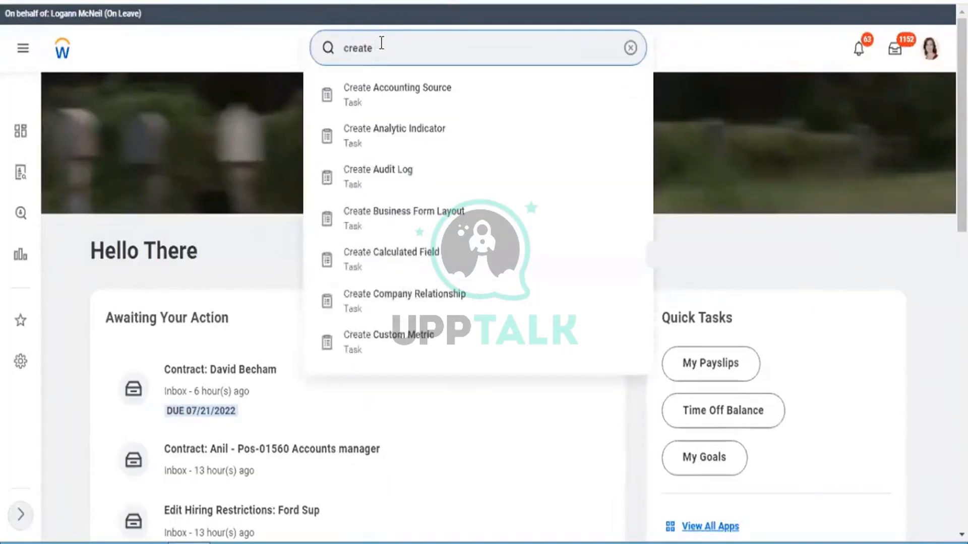
{"action": "type", "text": "csst report"}
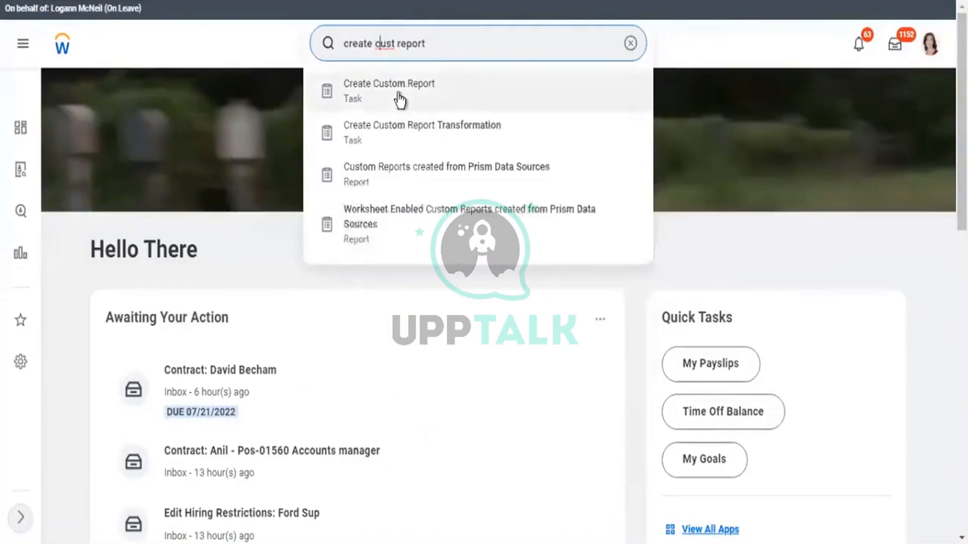
{"action": "left_click", "coordinate": [400, 96]}
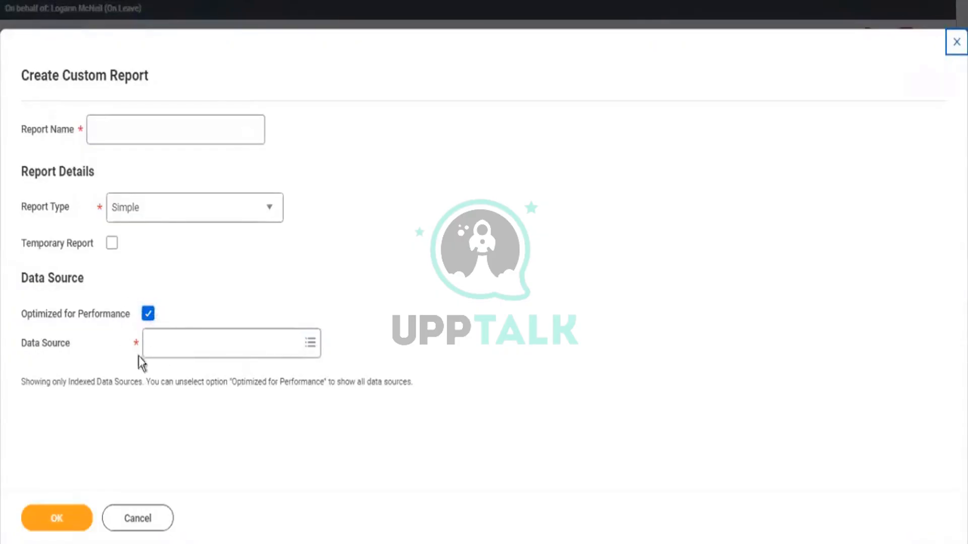
{"action": "left_click", "coordinate": [171, 348]}
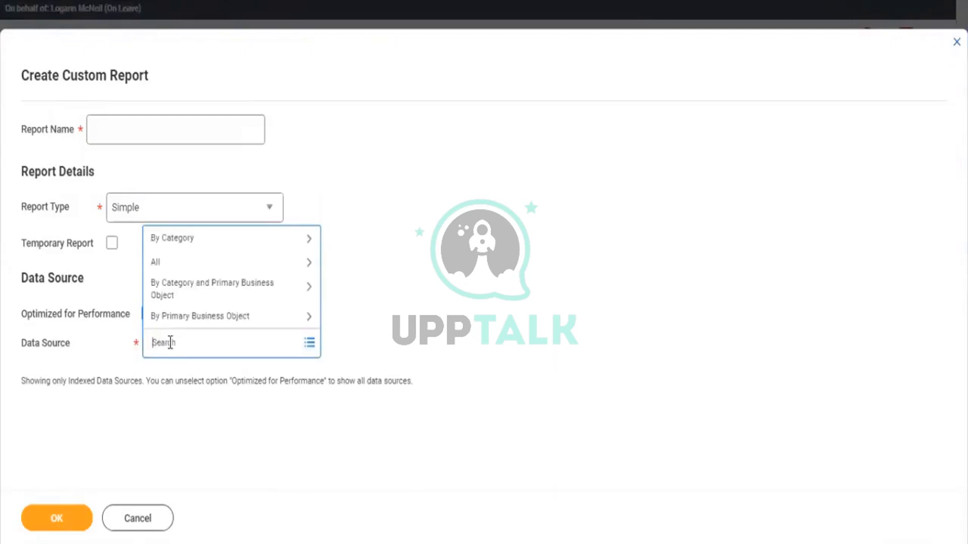
{"action": "left_click", "coordinate": [121, 347]}
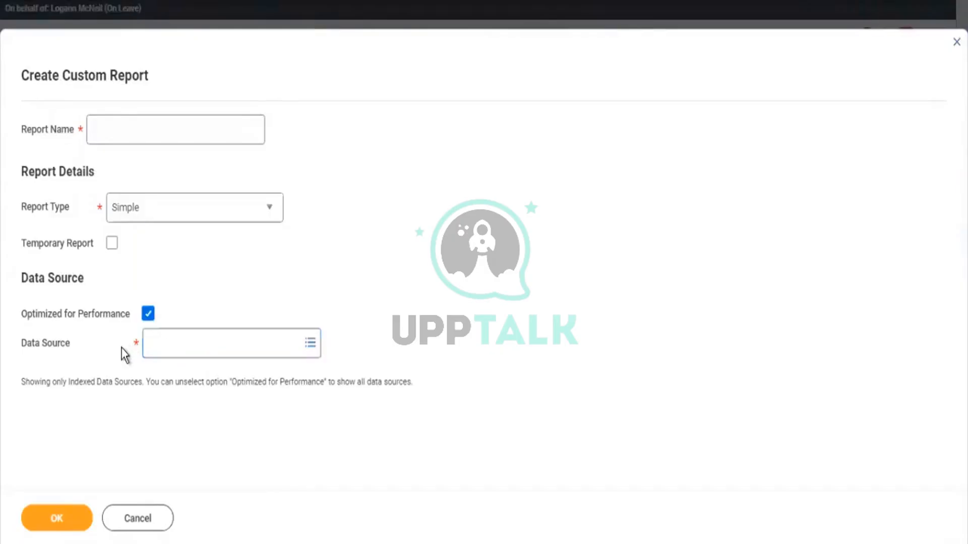
{"action": "left_click", "coordinate": [148, 316]}
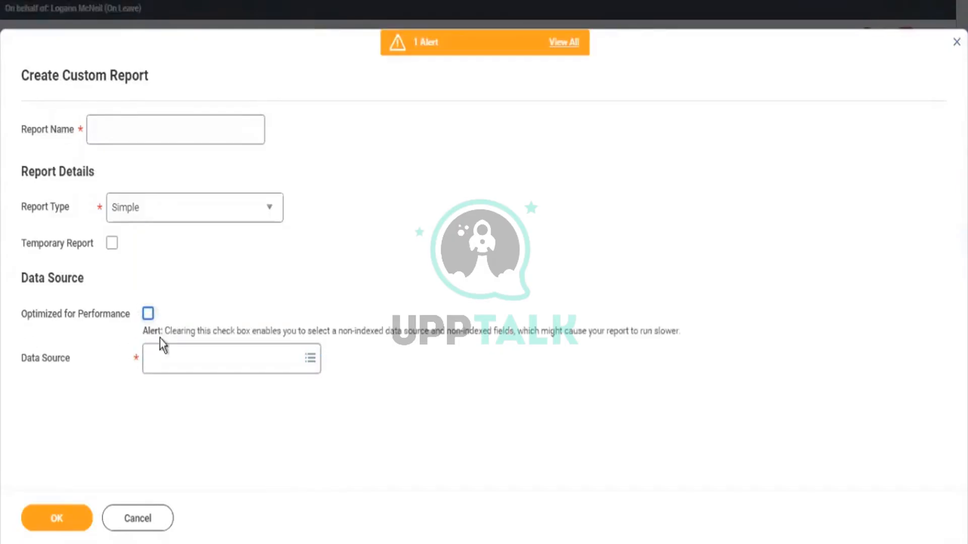
{"action": "left_click", "coordinate": [164, 359]}
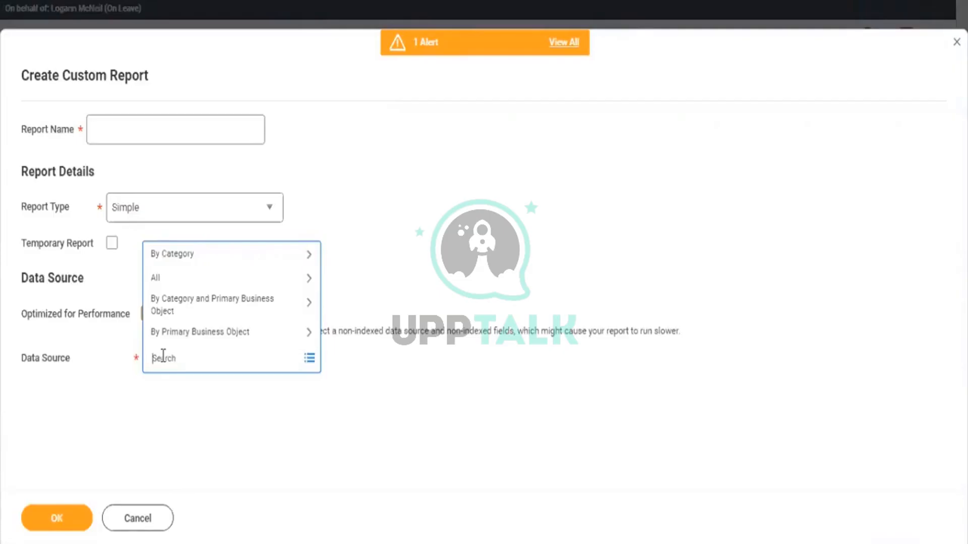
- Name the report "CR - Demographic - Report" and set its report type to Advanced
{"action": "left_click", "coordinate": [149, 129]}
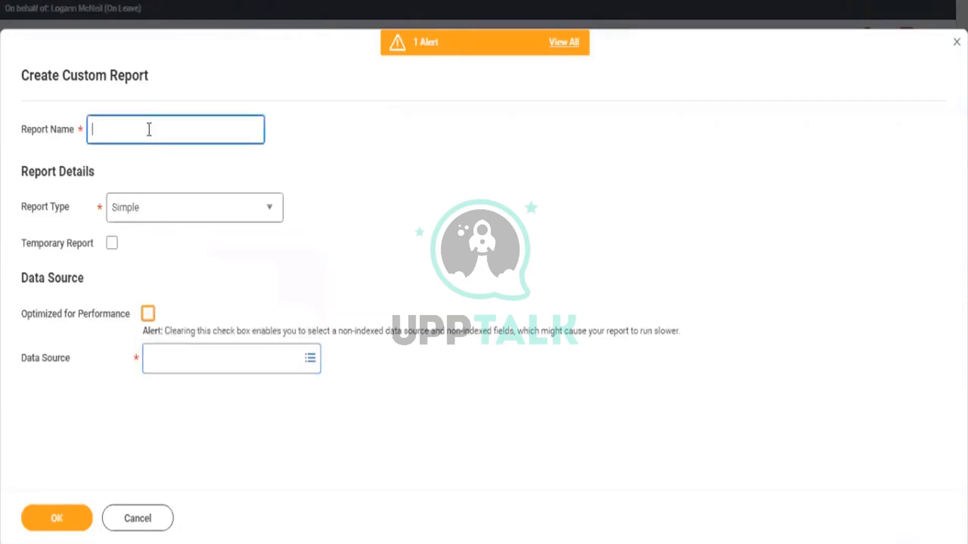
{"action": "type", "text": "CR - Demographic - Report"}
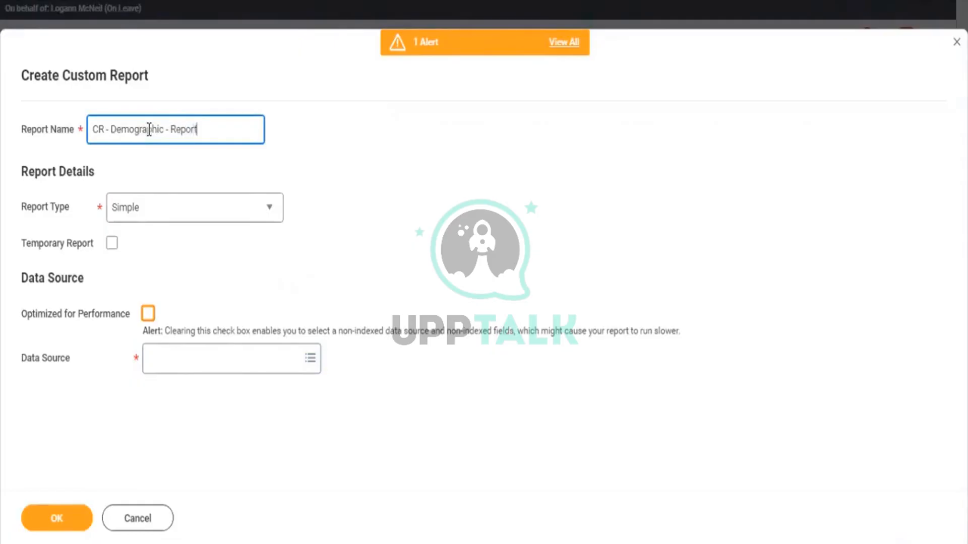
{"action": "left_click", "coordinate": [160, 216]}
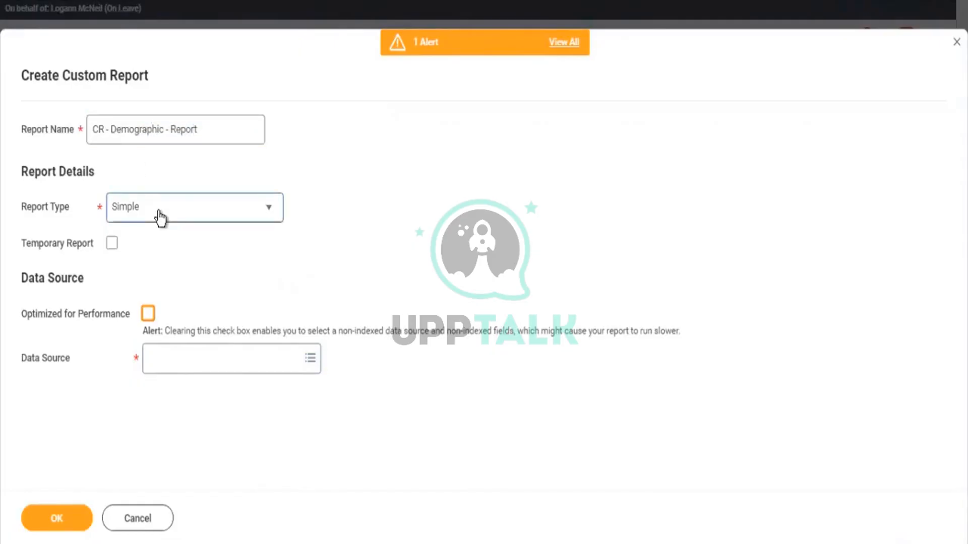
{"action": "left_click", "coordinate": [161, 217]}
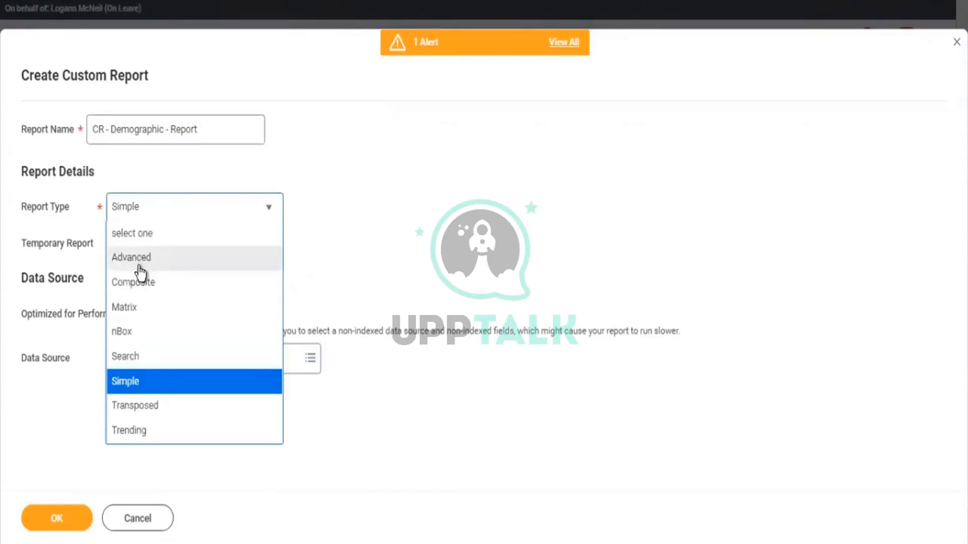
{"action": "left_click", "coordinate": [140, 267]}
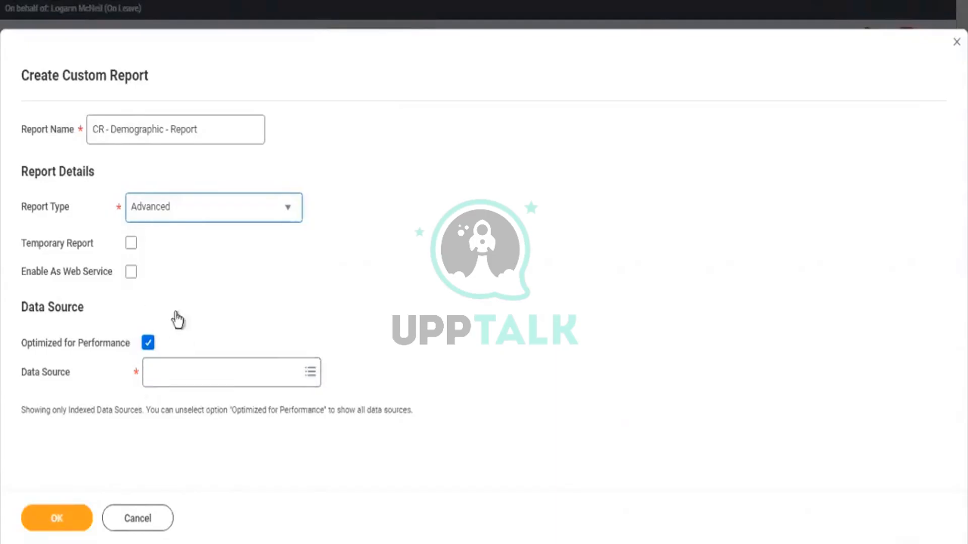
- Set the report's data source to Indexed All Workers and view that data source's details
{"action": "left_click", "coordinate": [176, 378]}
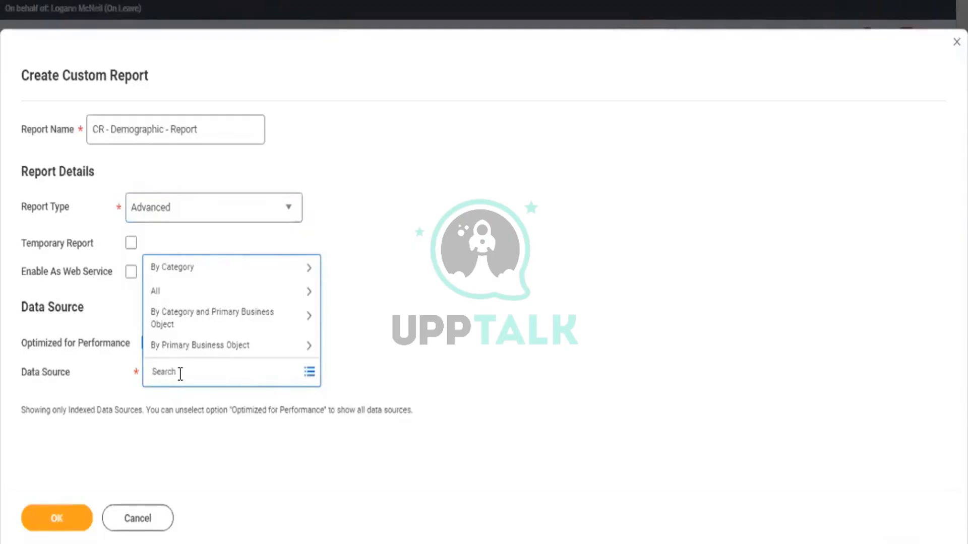
{"action": "type", "text": "all workers"}
{"action": "key", "text": "Return"}
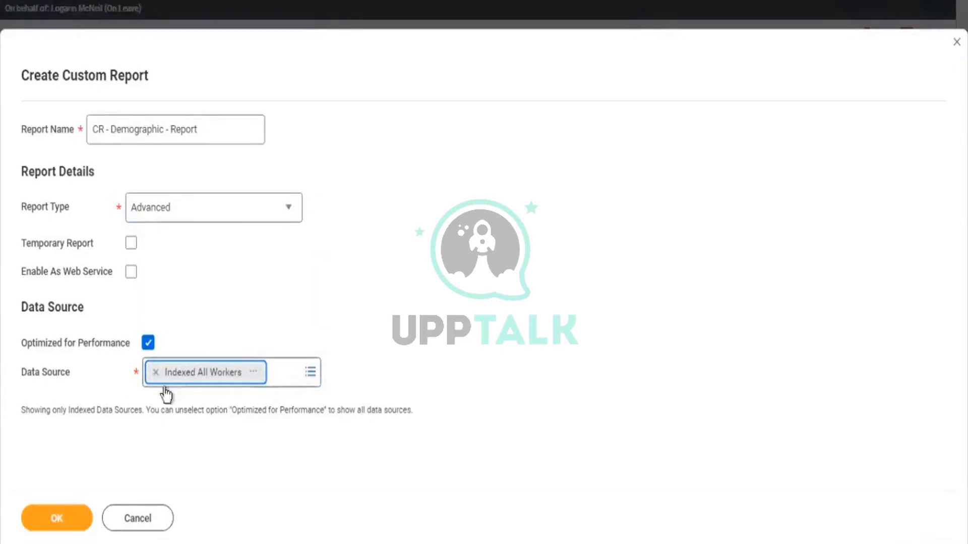
{"action": "left_click", "coordinate": [254, 373]}
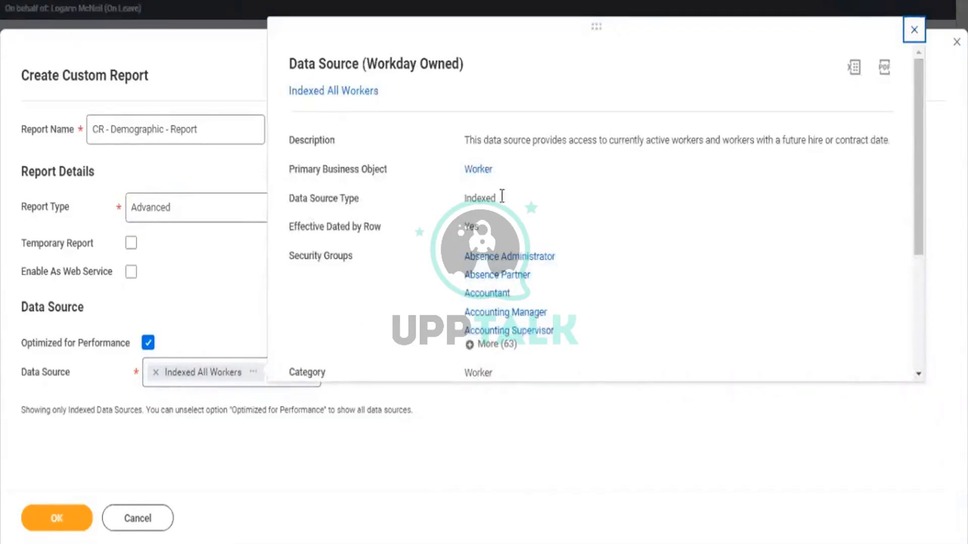
- Remove the selected data source and clear the Optimized for Performance option
{"action": "left_click", "coordinate": [148, 343]}
{"action": "left_click", "coordinate": [148, 342]}
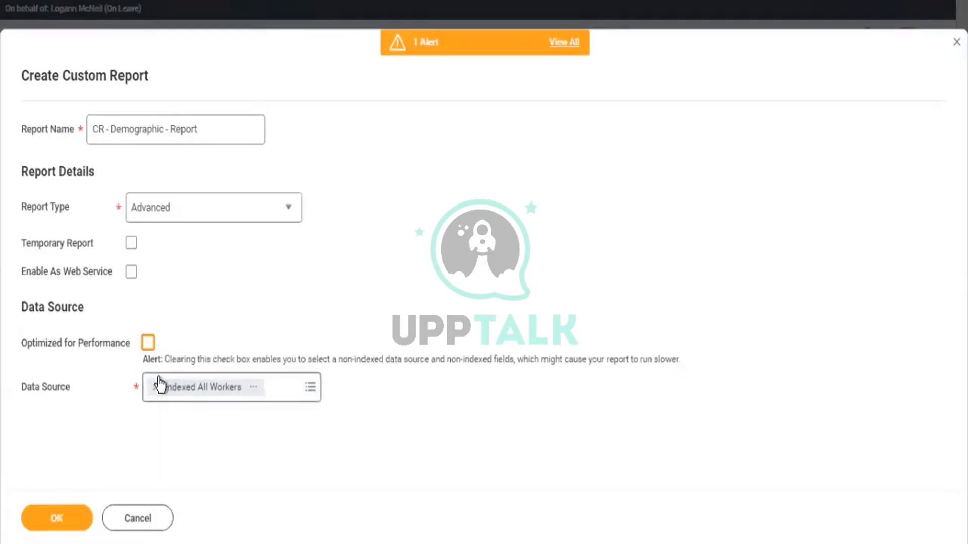
{"action": "left_click", "coordinate": [157, 384]}
{"action": "left_click", "coordinate": [157, 417]}
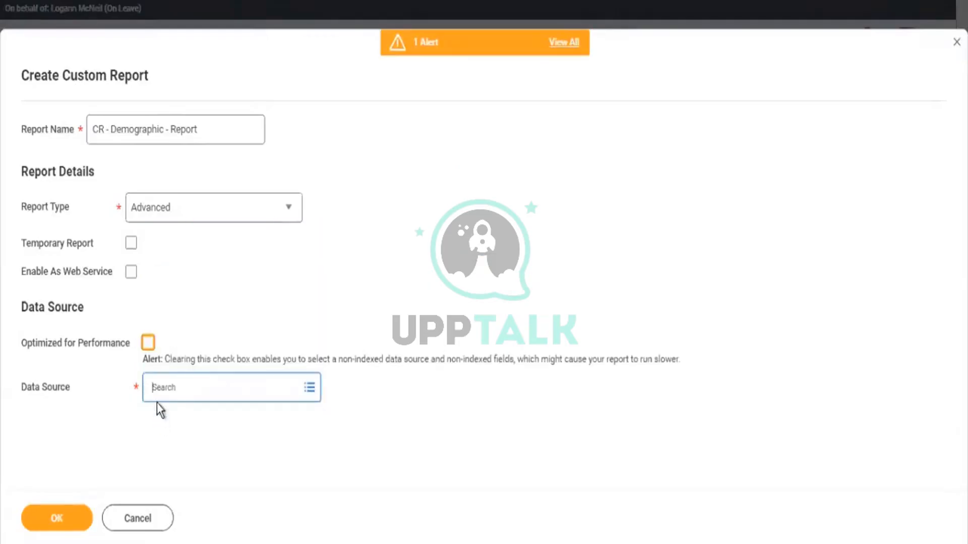
{"action": "left_click", "coordinate": [159, 386]}
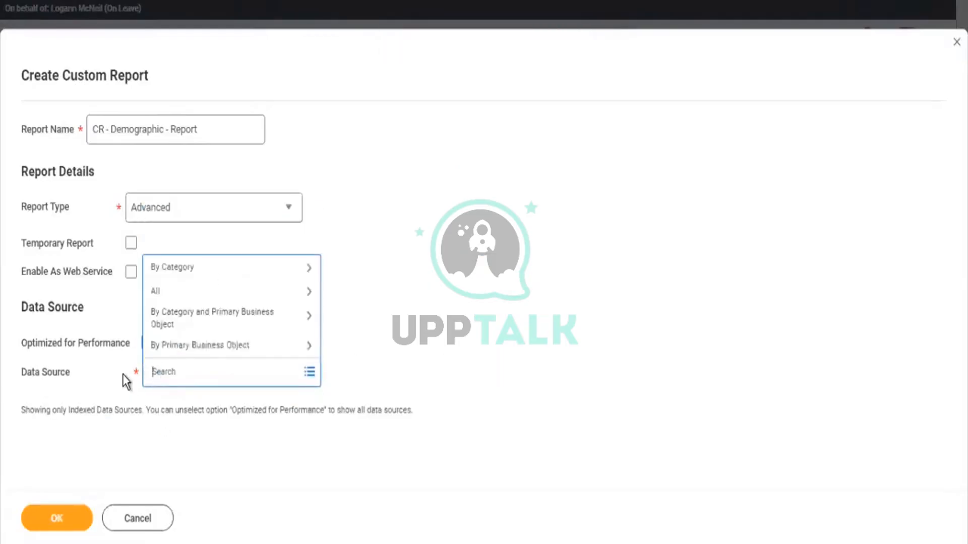
{"action": "left_click", "coordinate": [120, 357]}
{"action": "left_click", "coordinate": [148, 345]}
- Search the data sources for "All workers" and compare the details of All Workers and Indexed All Workers
{"action": "left_click", "coordinate": [172, 392]}
{"action": "type", "text": "All"}
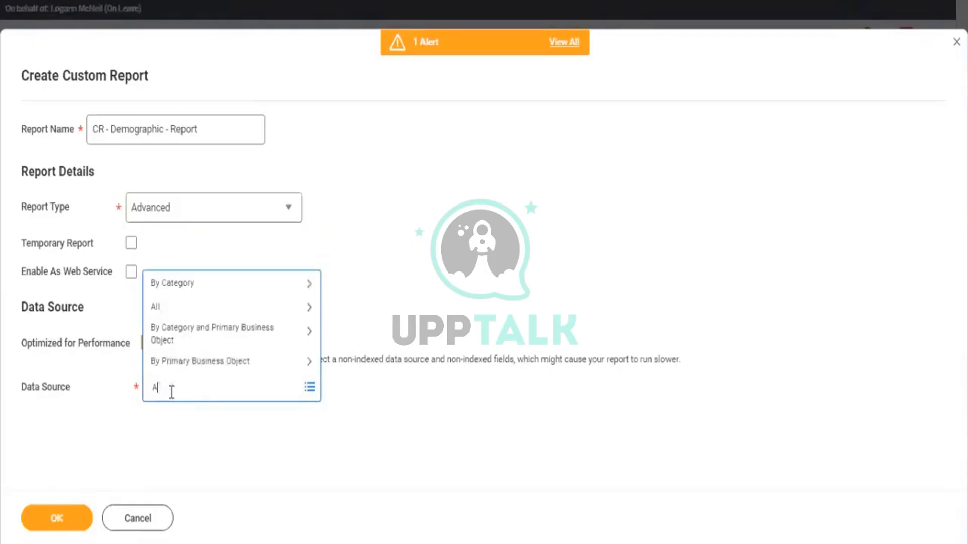
{"action": "type", "text": " workers"}
{"action": "key", "text": "Return"}
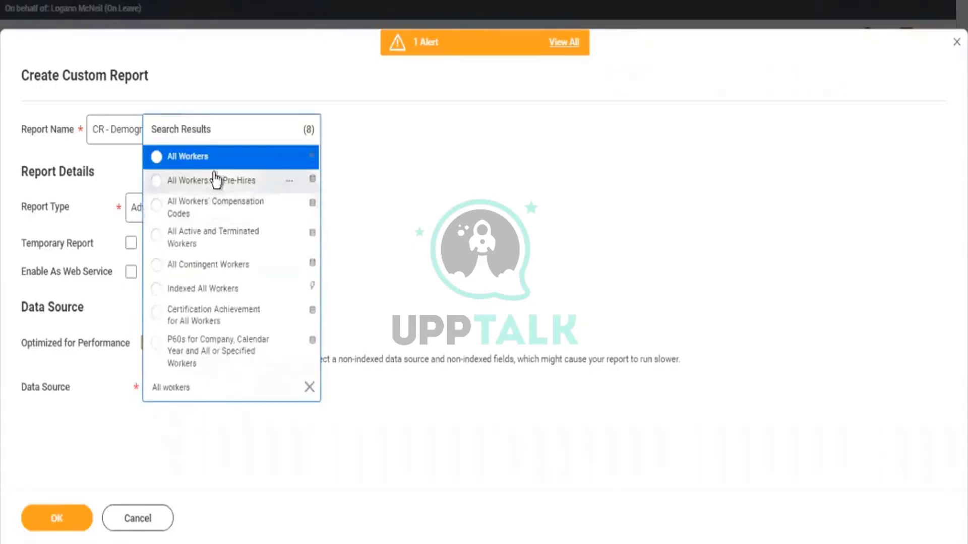
{"action": "left_click", "coordinate": [291, 158]}
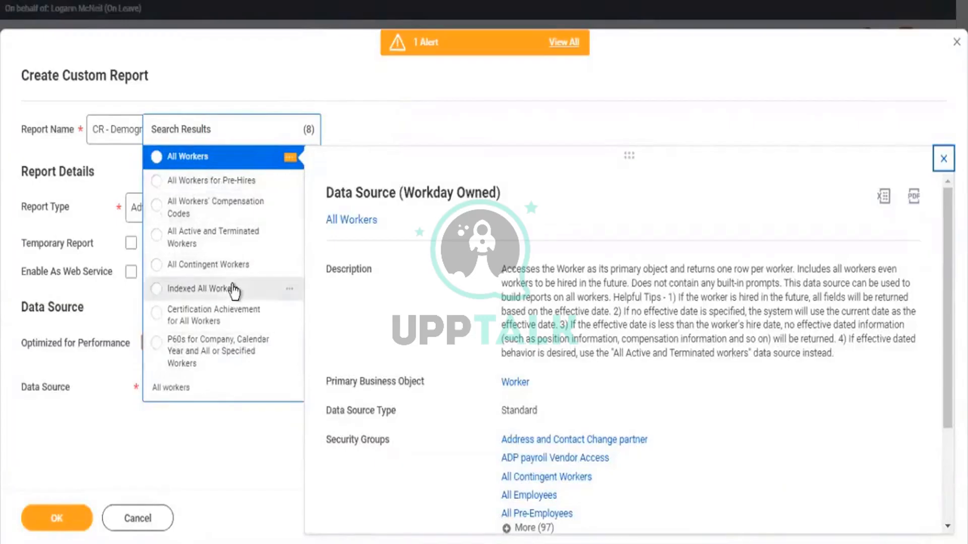
{"action": "left_click", "coordinate": [290, 290]}
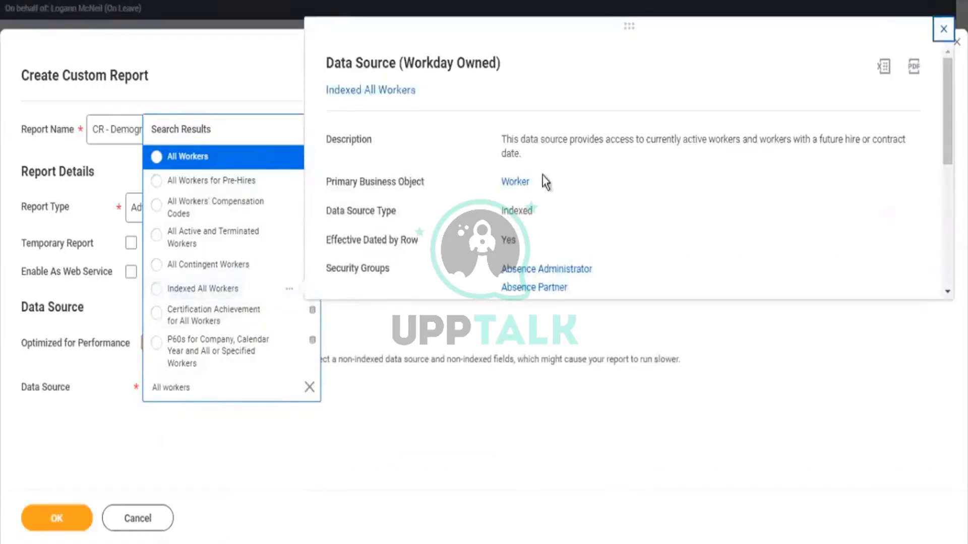
- Choose Indexed All Workers as the data source and create the report
{"action": "left_click", "coordinate": [236, 295]}
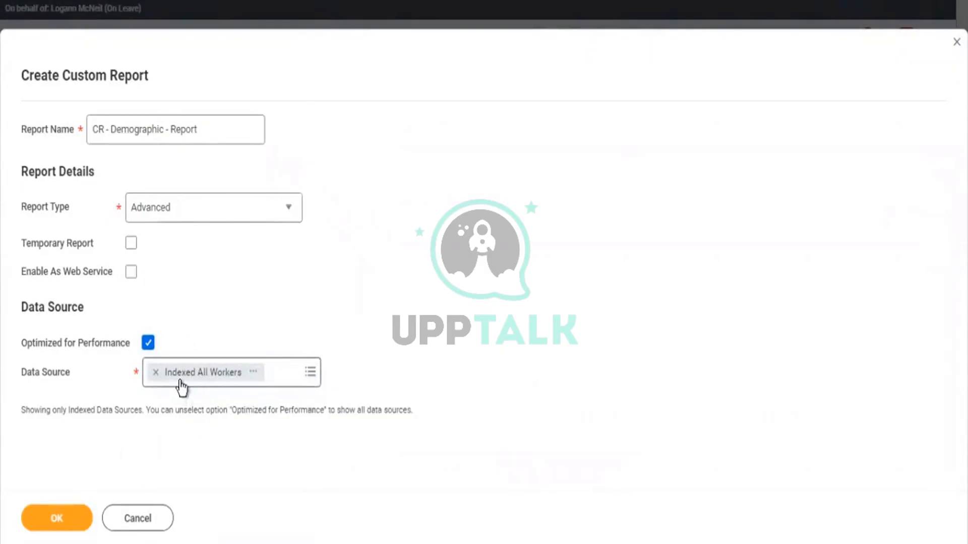
{"action": "left_click", "coordinate": [76, 520]}
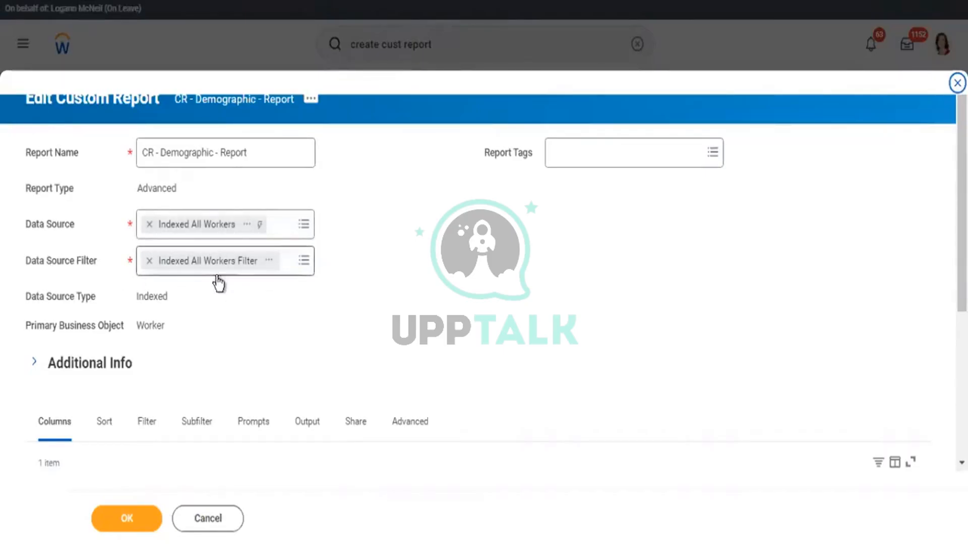
- Review the filters available for the report's data source, keeping Indexed All Workers Filter
{"action": "left_click", "coordinate": [303, 263]}
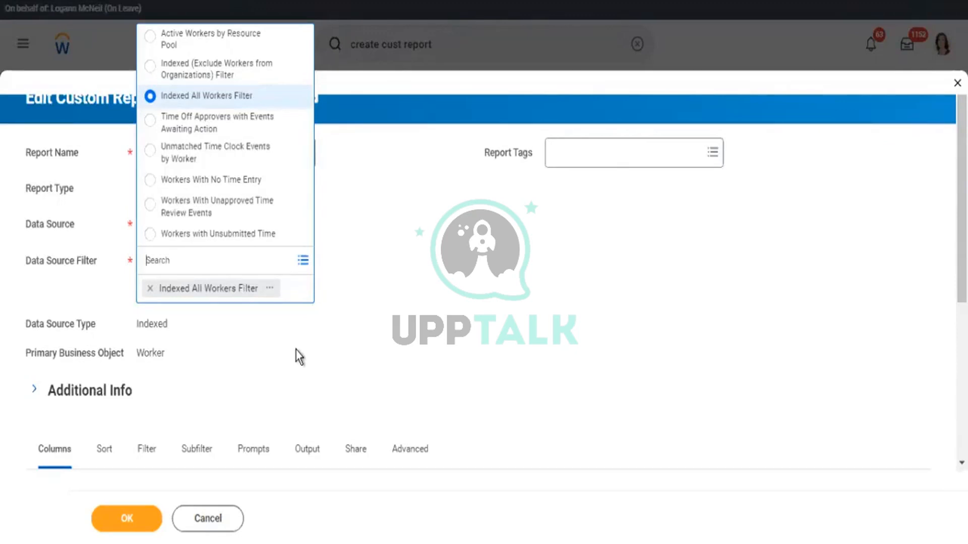
{"action": "left_click", "coordinate": [379, 340]}
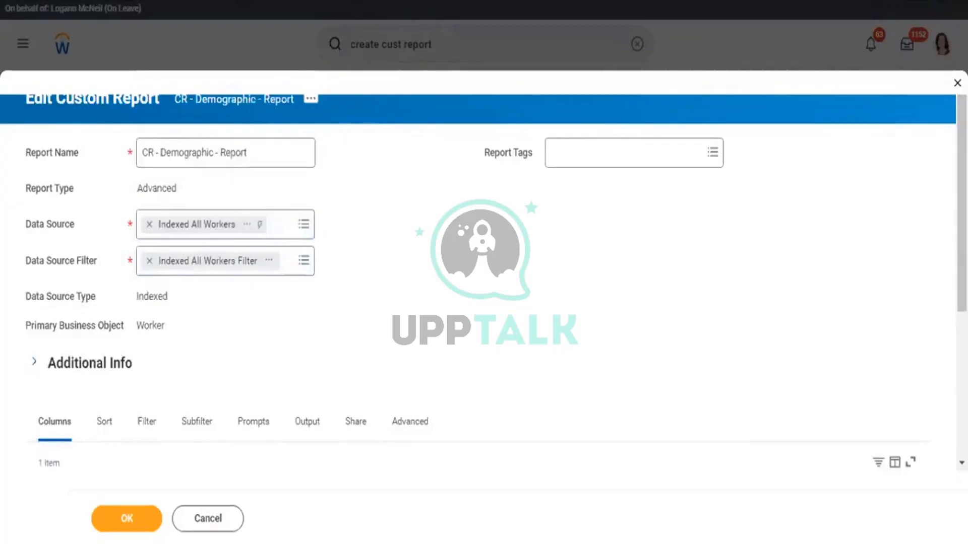
- Set the first Worker column's field to Employee ID and add a second column row below it
{"action": "scroll", "coordinate": [426, 294], "scroll_direction": "down", "scroll_amount": 5}
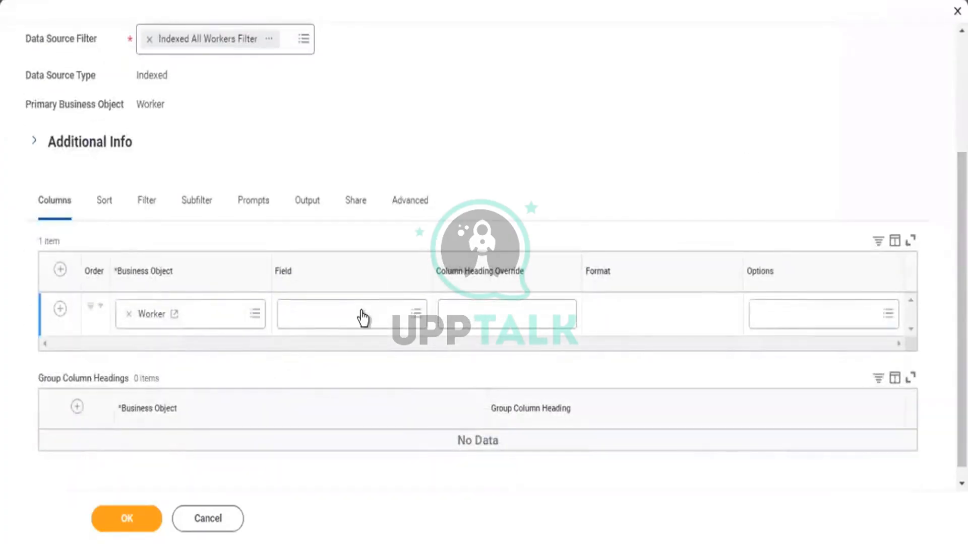
{"action": "left_click", "coordinate": [363, 318]}
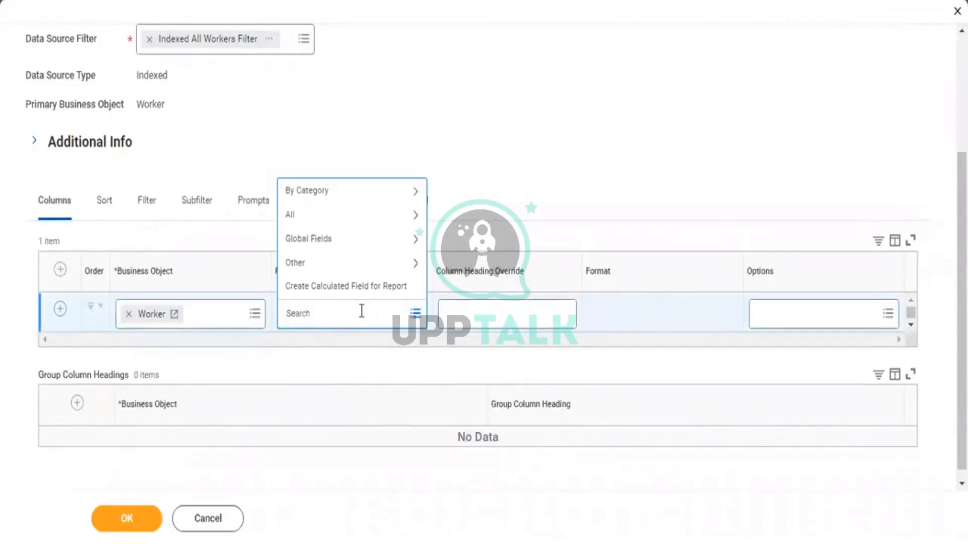
{"action": "type", "text": "Employee ID"}
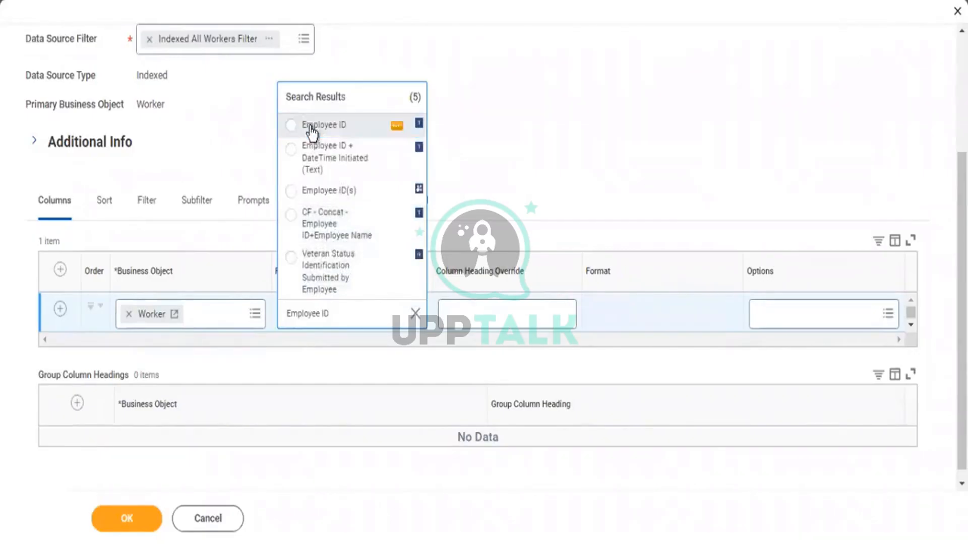
{"action": "left_click", "coordinate": [312, 127]}
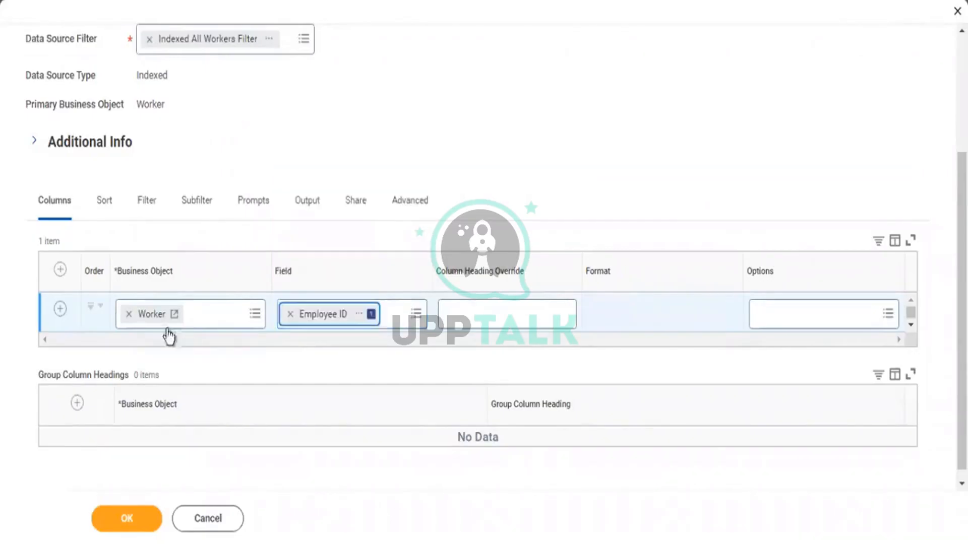
{"action": "left_click", "coordinate": [61, 309]}
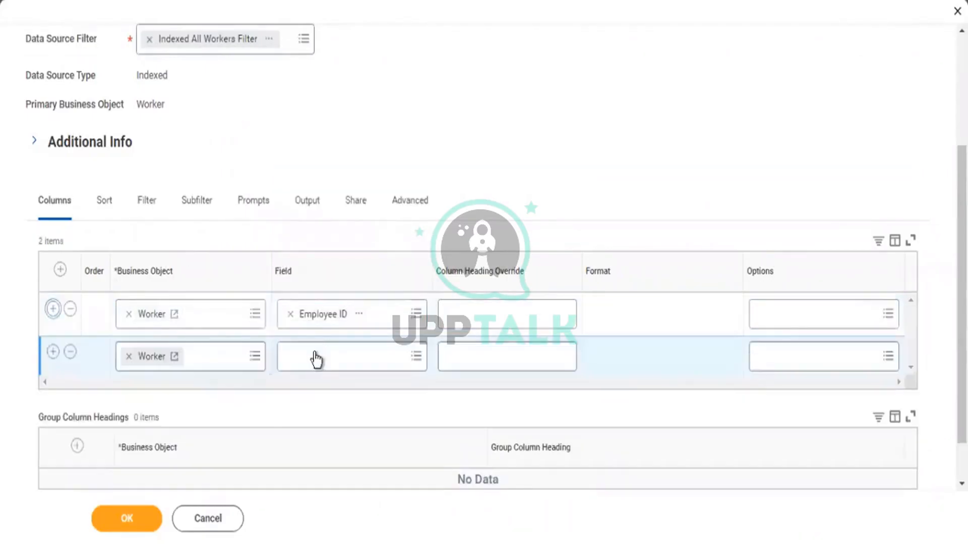
- Set the second column's field to Worker
{"action": "left_click", "coordinate": [317, 352]}
{"action": "type", "text": "Worker"}
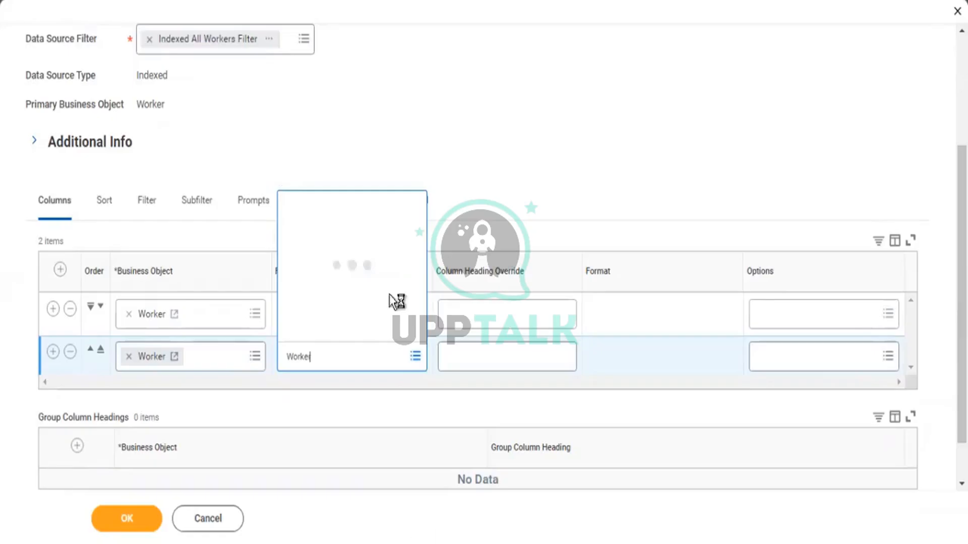
{"action": "left_click", "coordinate": [305, 73]}
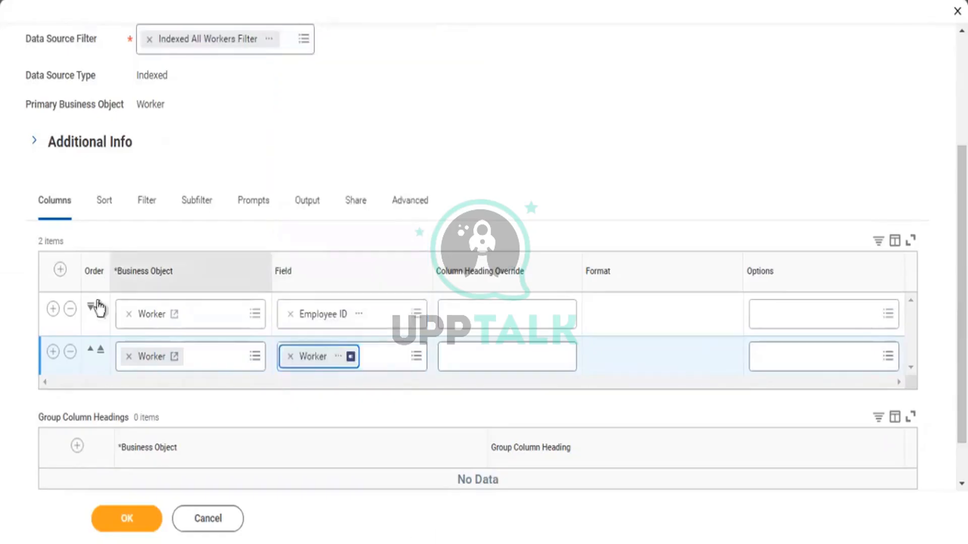
- Add nine more blank column rows on the Worker business object below the second column
{"action": "left_click", "coordinate": [53, 352]}
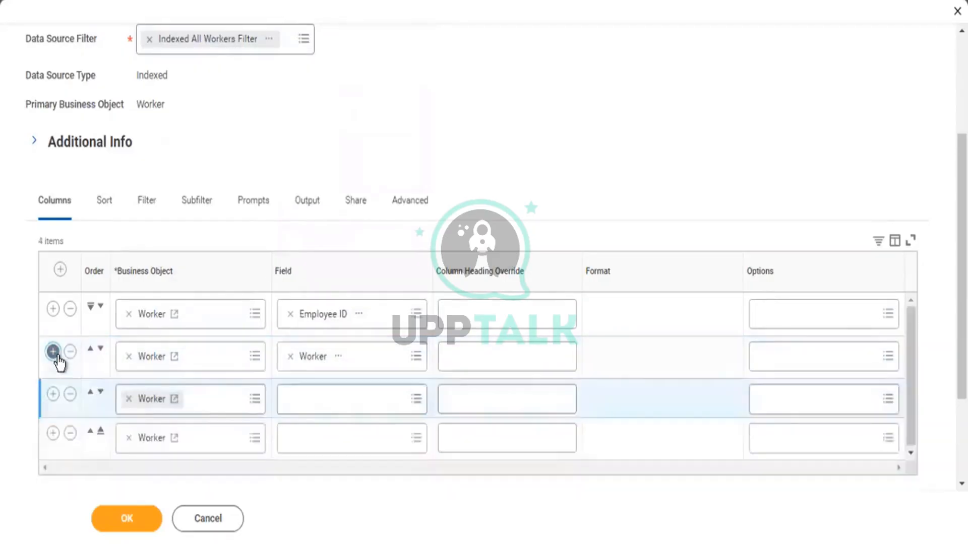
{"action": "left_click", "coordinate": [54, 352]}
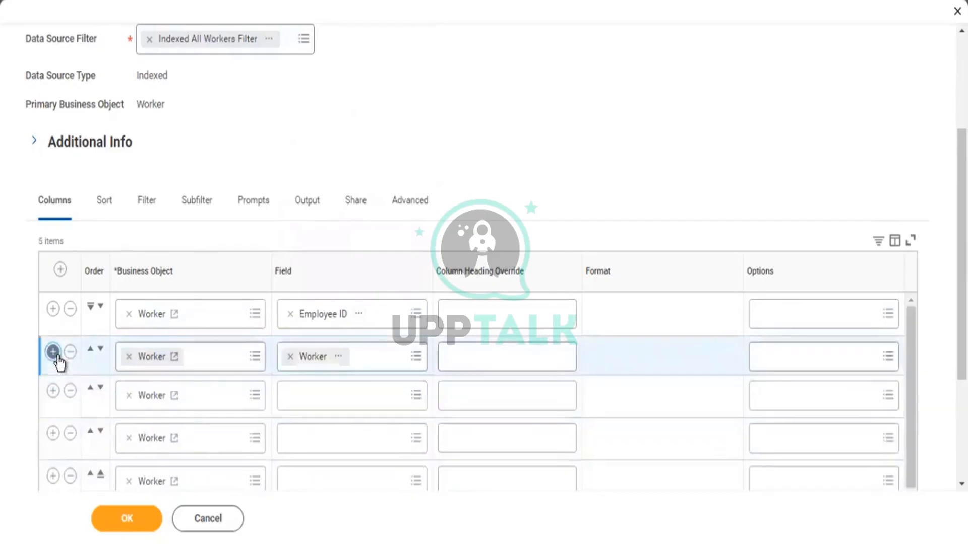
{"action": "left_click", "coordinate": [53, 352]}
{"action": "left_click", "coordinate": [53, 352]}
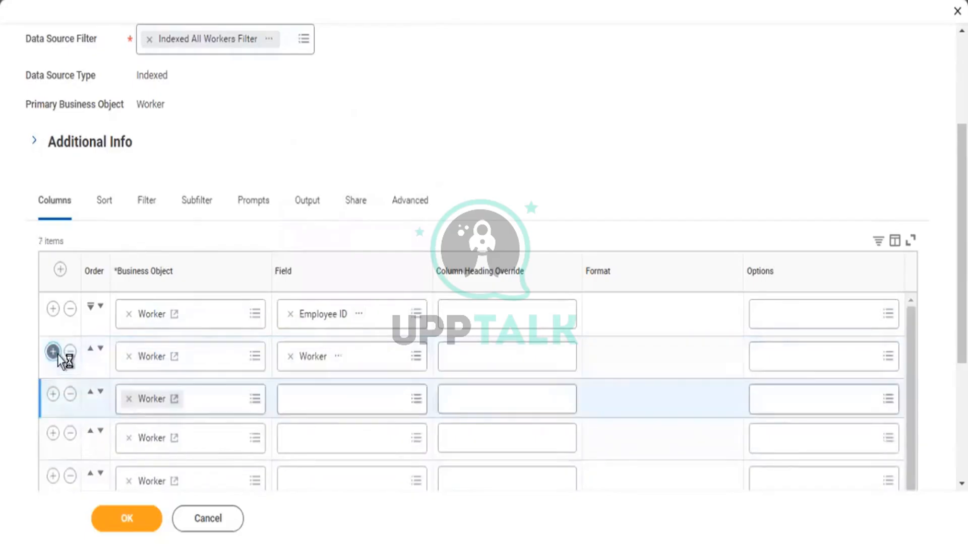
{"action": "left_click", "coordinate": [53, 352]}
{"action": "left_click", "coordinate": [55, 352]}
- Search the third column's fields for "Hire Date", check that field's details and choose Hire Date
{"action": "scroll", "coordinate": [358, 164], "scroll_direction": "down", "scroll_amount": 2}
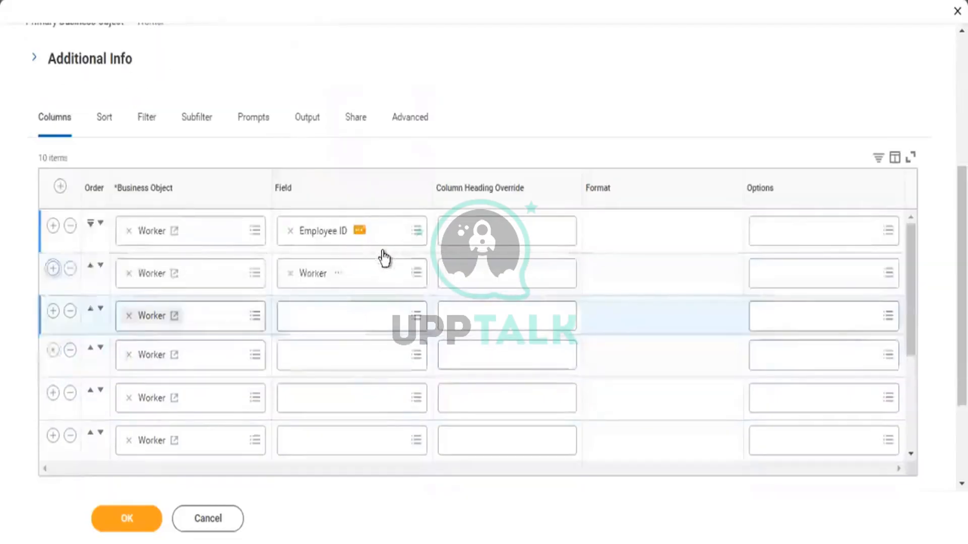
{"action": "left_click", "coordinate": [345, 311]}
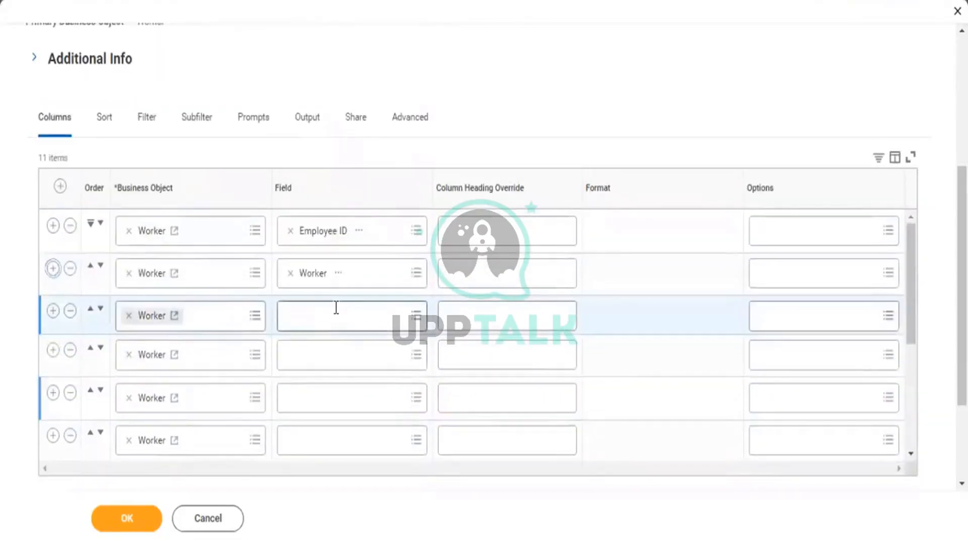
{"action": "type", "text": "H"}
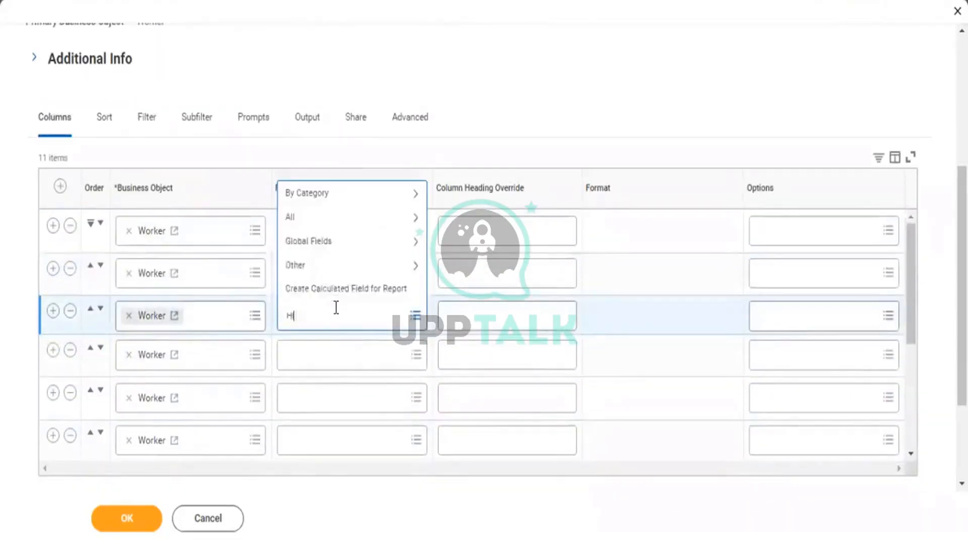
{"action": "type", "text": "ire Date"}
{"action": "key", "text": "Return"}
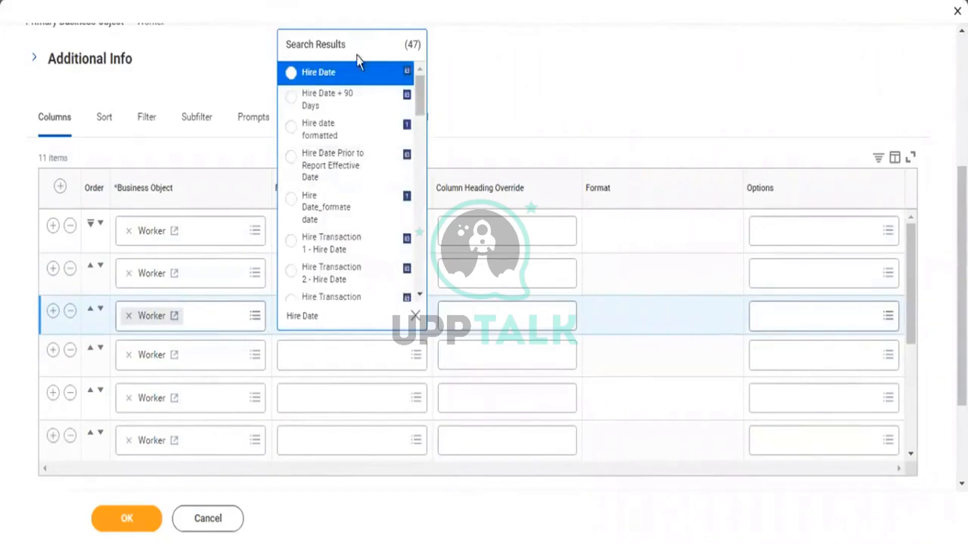
{"action": "left_click", "coordinate": [384, 74]}
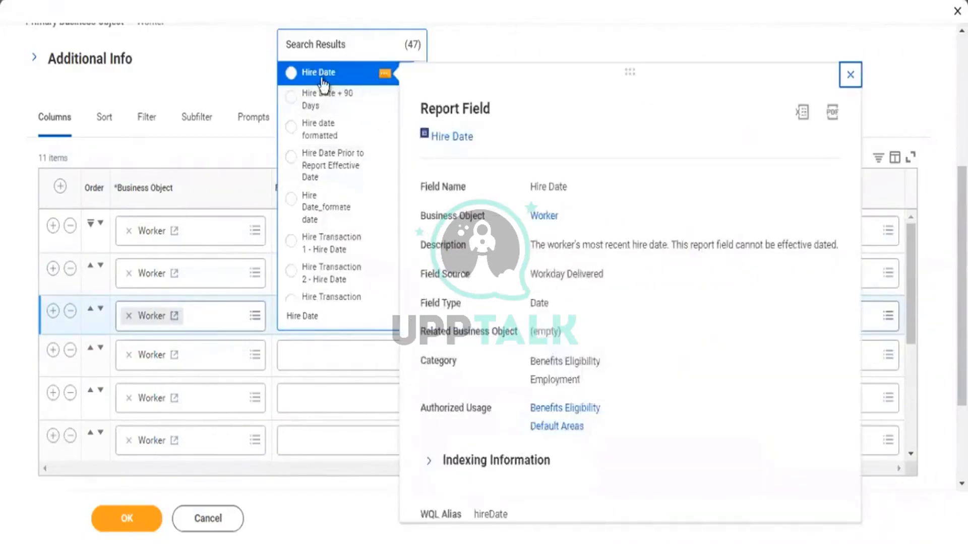
{"action": "left_click", "coordinate": [322, 75]}
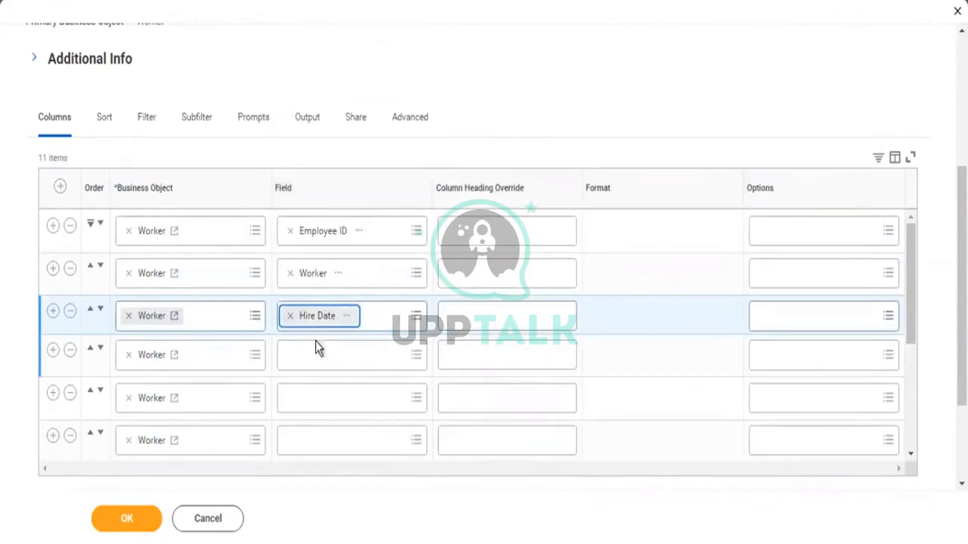
- Find the Legal Name - First Name field, view its details and assign it to the fourth column
{"action": "left_click", "coordinate": [319, 355]}
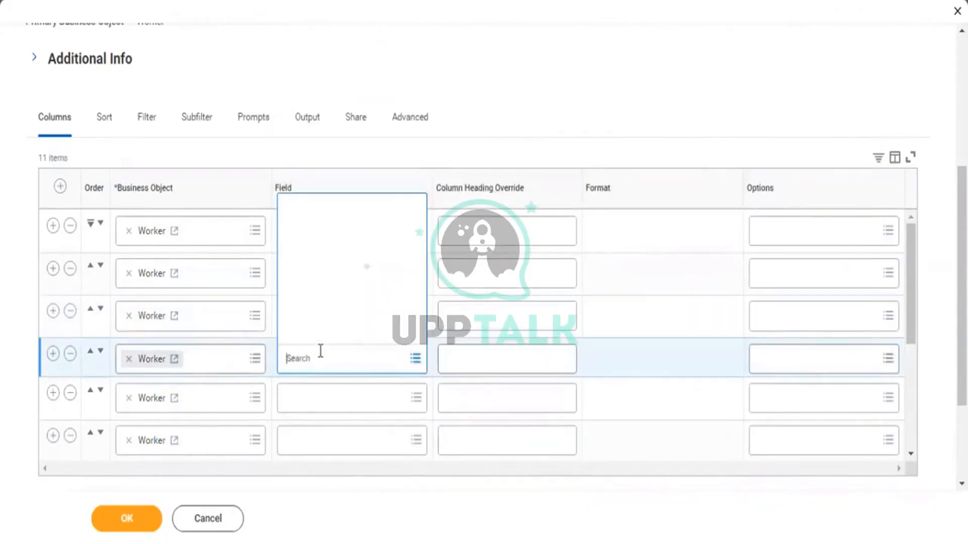
{"action": "type", "text": "Le"}
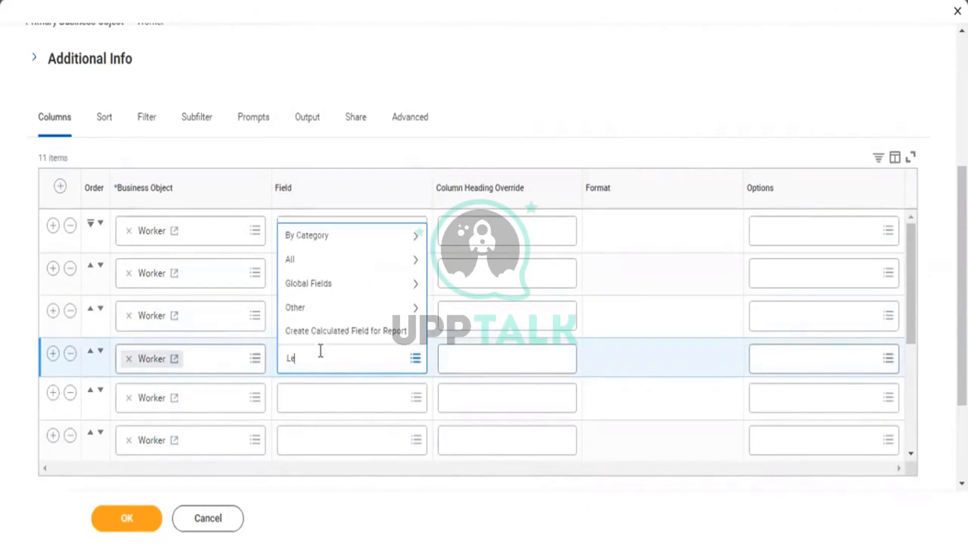
{"action": "type", "text": "gal Name - First Name"}
{"action": "key", "text": "Return"}
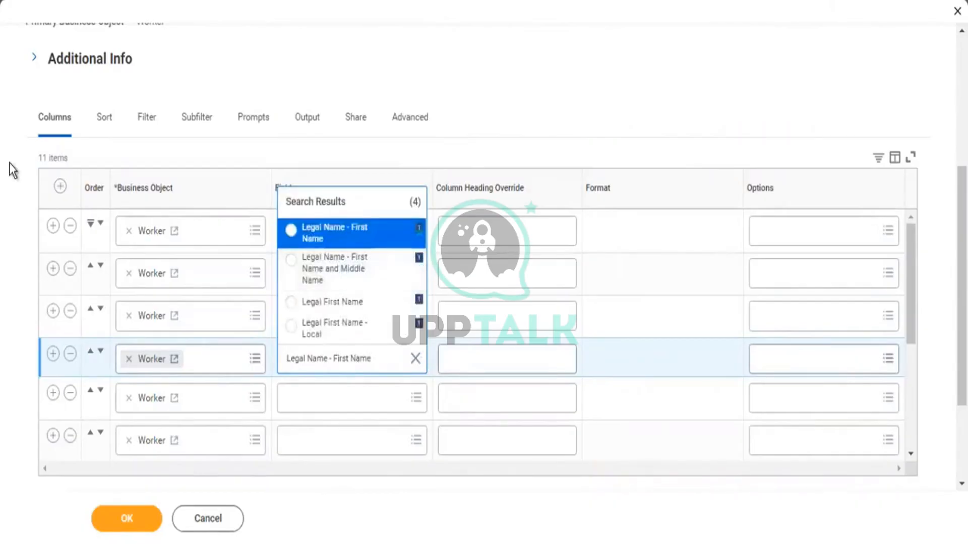
{"action": "left_click", "coordinate": [402, 233]}
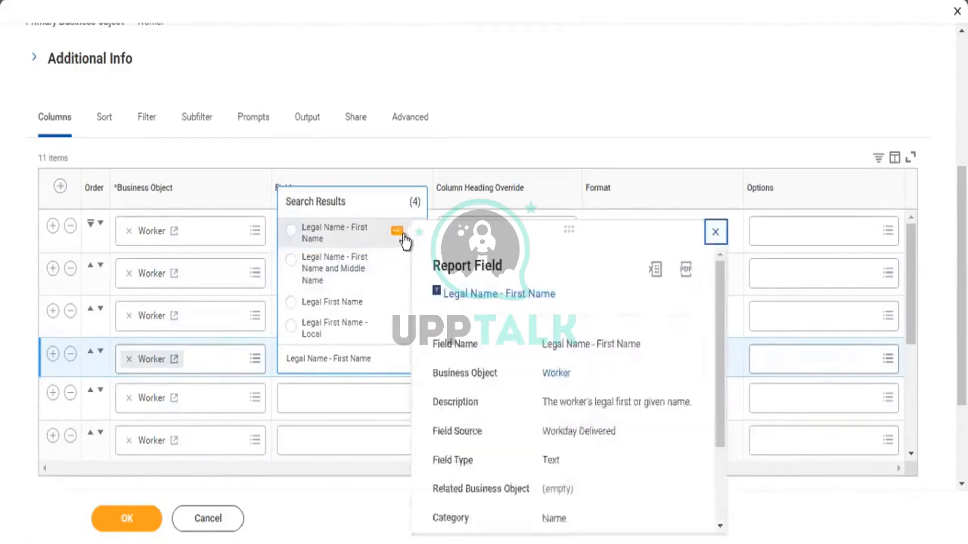
{"action": "left_click", "coordinate": [331, 237]}
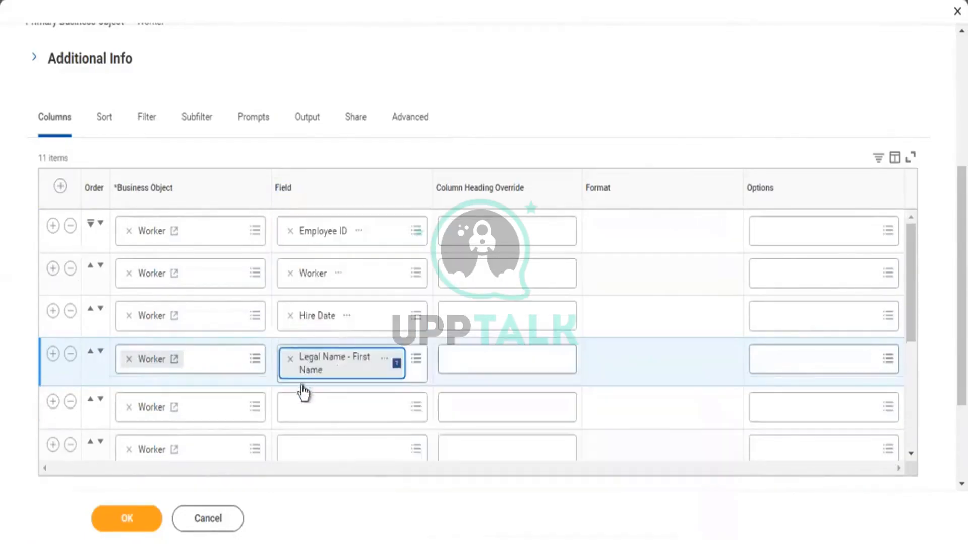
- Set the fifth column's field to Legal Name - Last Name
{"action": "left_click", "coordinate": [305, 401]}
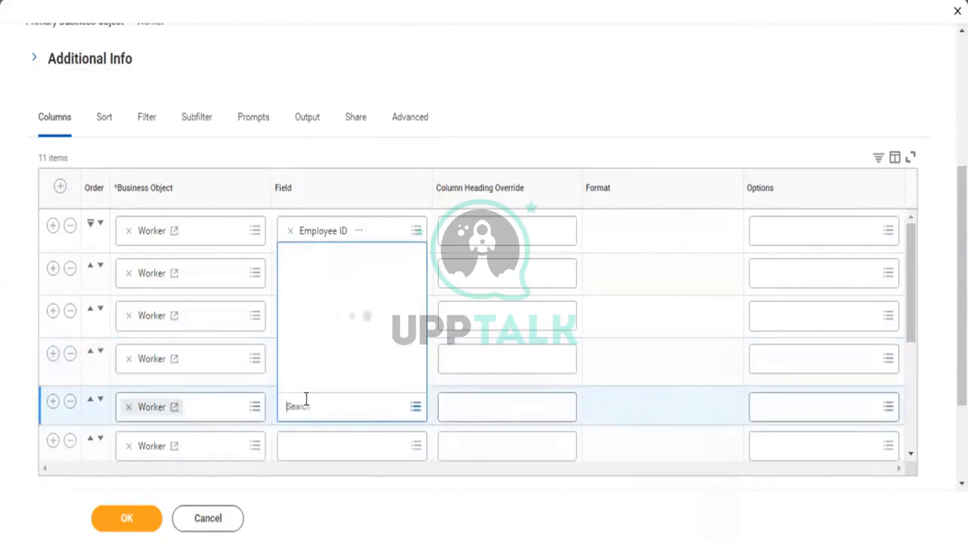
{"action": "type", "text": "Legal Name - La"}
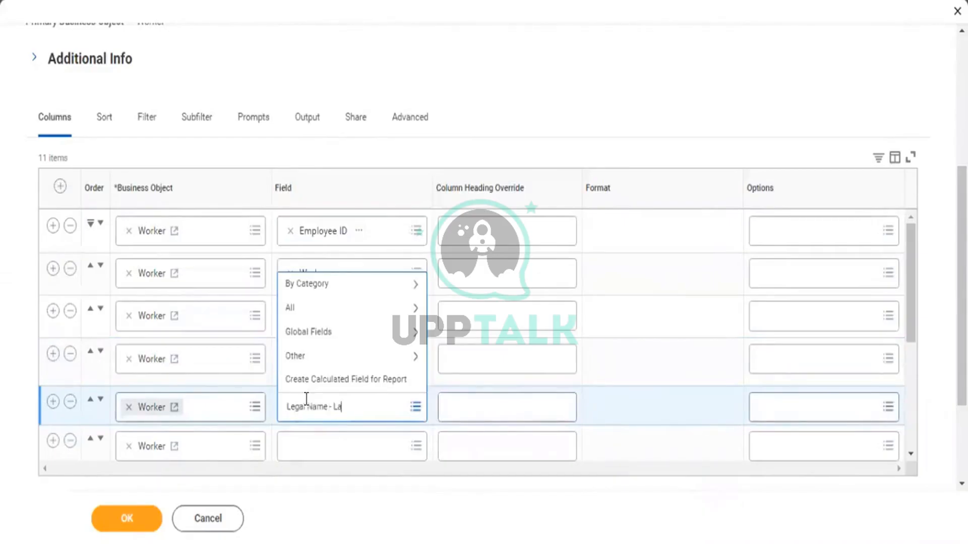
{"action": "type", "text": "st Name"}
{"action": "key", "text": "Return"}
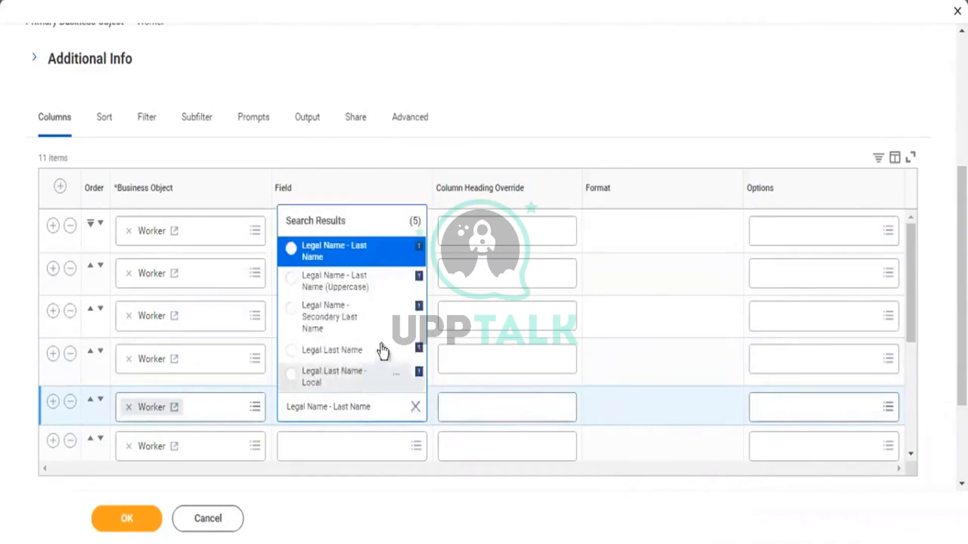
{"action": "left_click", "coordinate": [335, 257]}
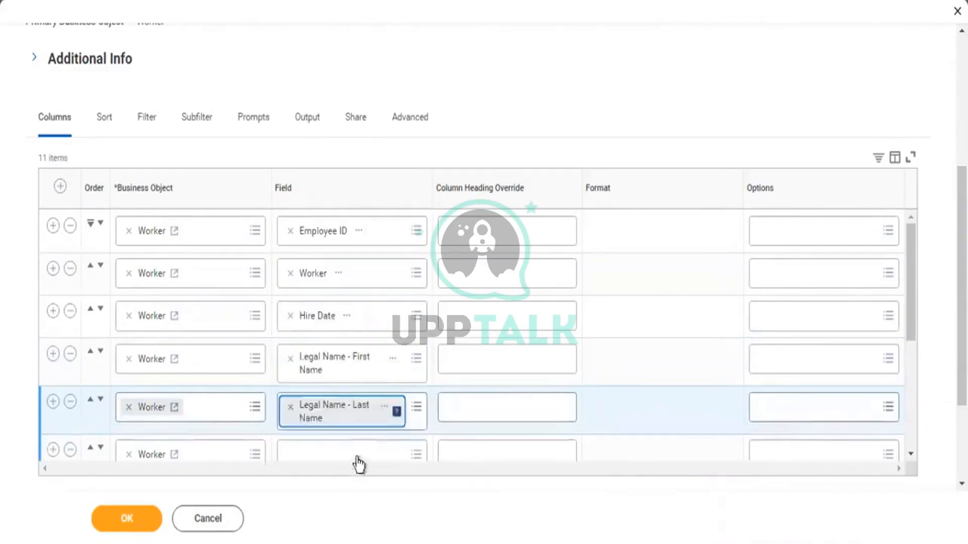
- Search for "Supervisory Org" and set the sixth column's field to Supervisory Organization
{"action": "scroll", "coordinate": [804, 488], "scroll_direction": "down", "scroll_amount": 2}
{"action": "scroll", "coordinate": [343, 288], "scroll_direction": "down", "scroll_amount": 2}
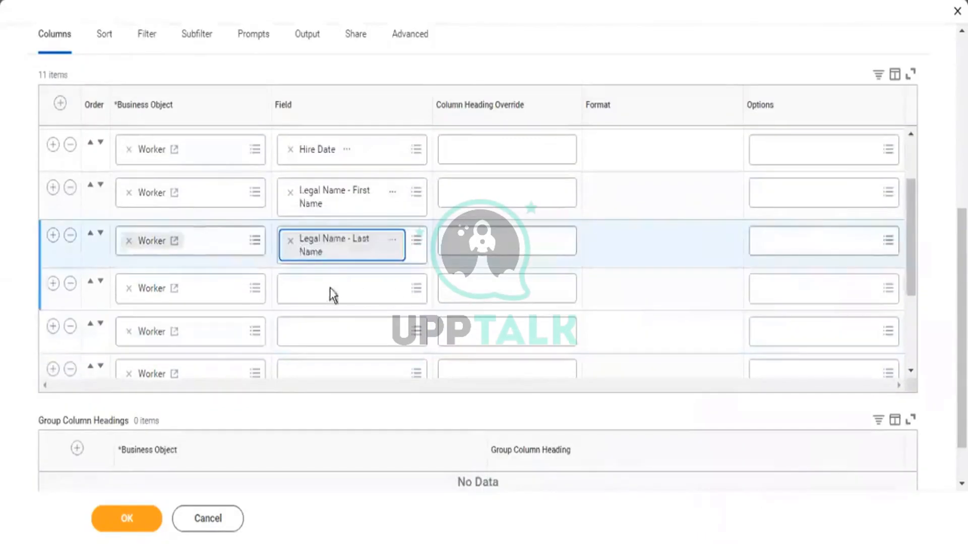
{"action": "left_click", "coordinate": [329, 288]}
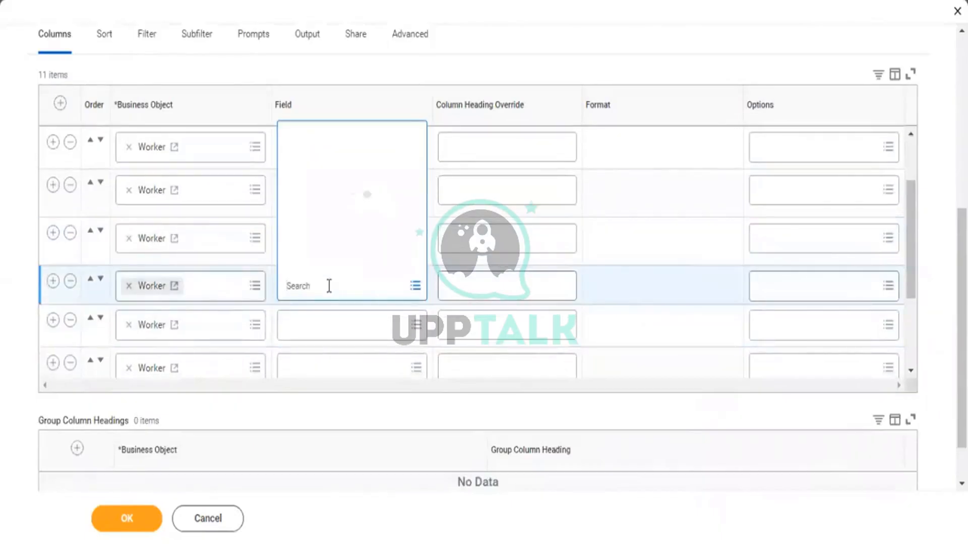
{"action": "type", "text": "Supe"}
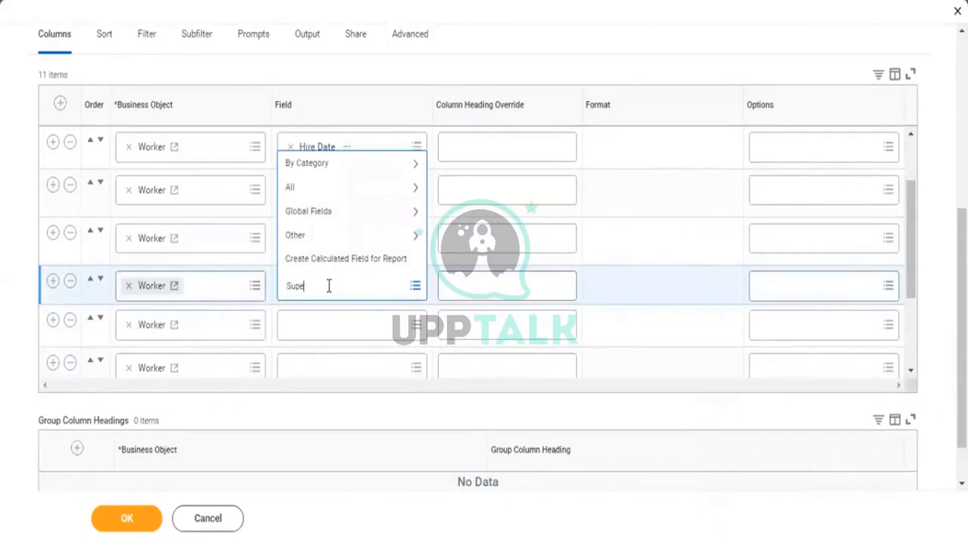
{"action": "type", "text": "rvisory Org"}
{"action": "key", "text": "Return"}
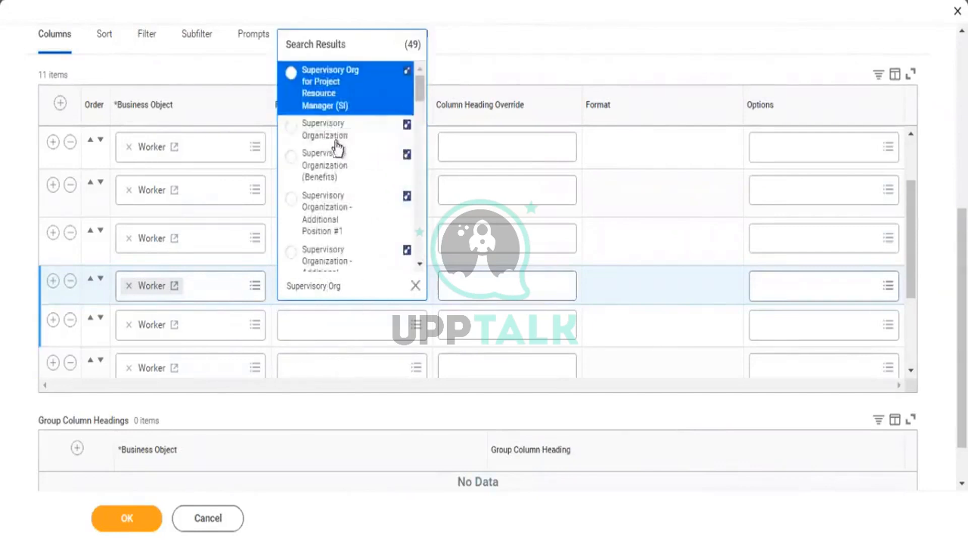
{"action": "left_click", "coordinate": [322, 129]}
- Set the seventh column's field to Cost Center
{"action": "left_click", "coordinate": [336, 340]}
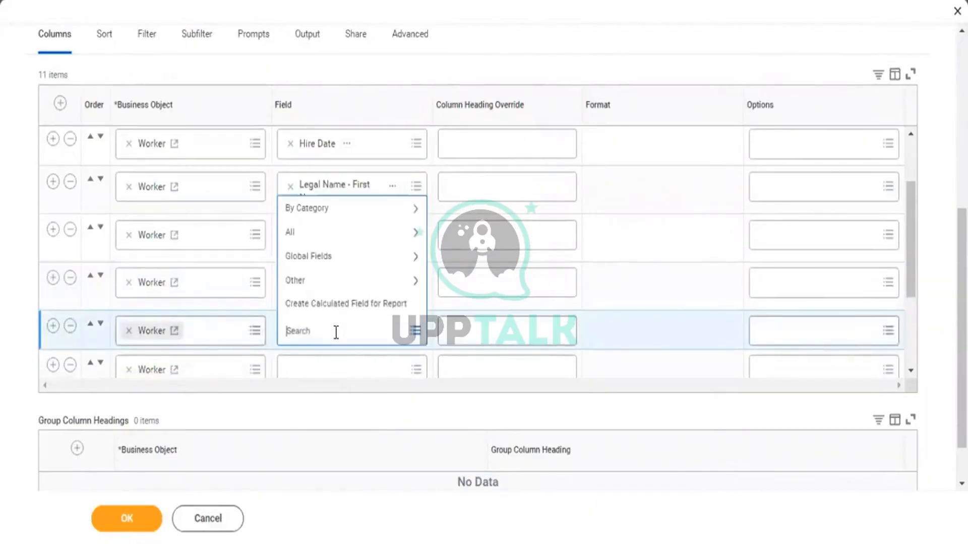
{"action": "type", "text": "Cost Center"}
{"action": "key", "text": "Return"}
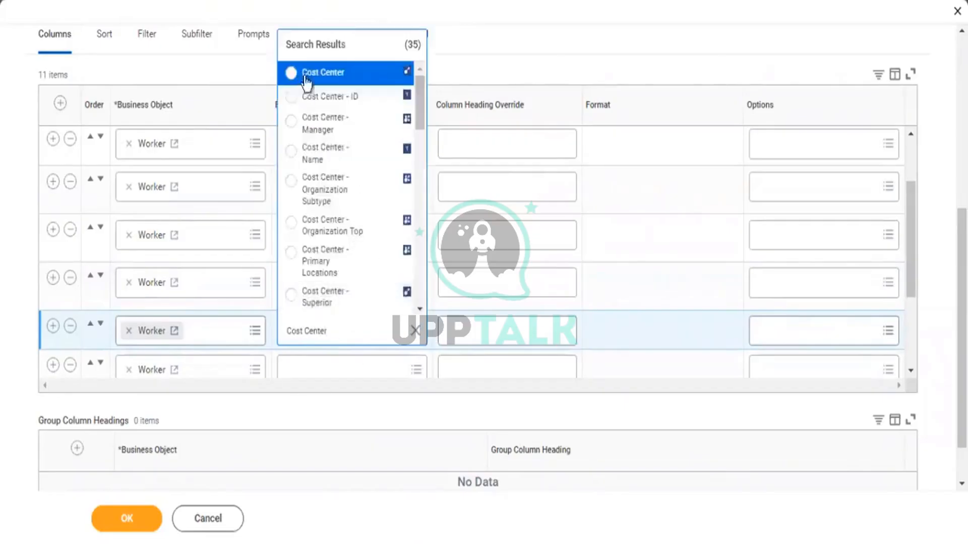
{"action": "left_click", "coordinate": [303, 76]}
- Set the eighth column's field to Job Profile
{"action": "left_click", "coordinate": [325, 361]}
{"action": "type", "text": "Job Profile"}
{"action": "key", "text": "Return"}
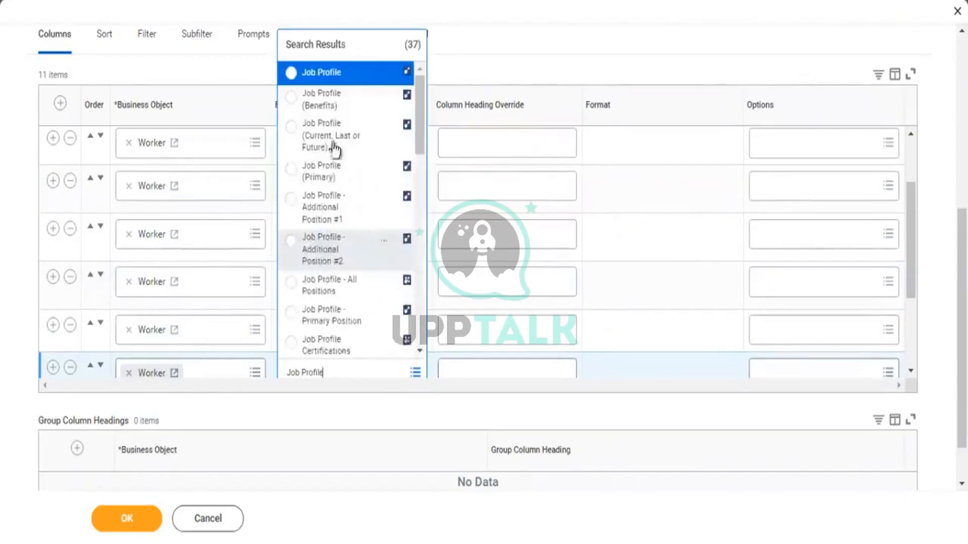
{"action": "left_click", "coordinate": [316, 78]}
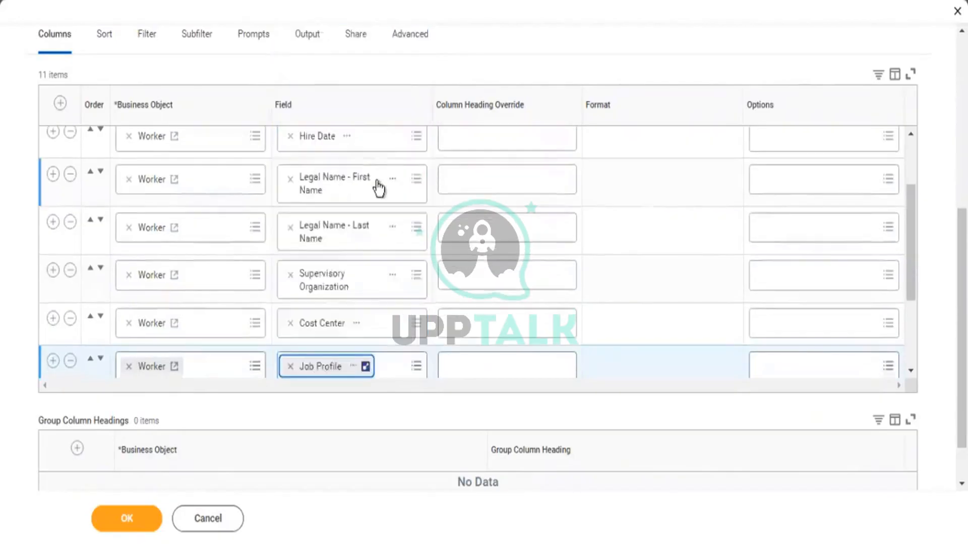
- Set the ninth column's field, in the row below Job Profile, to Position
{"action": "scroll", "coordinate": [371, 227], "scroll_direction": "down", "scroll_amount": 3}
{"action": "scroll", "coordinate": [32, 339], "scroll_direction": "down", "scroll_amount": 1}
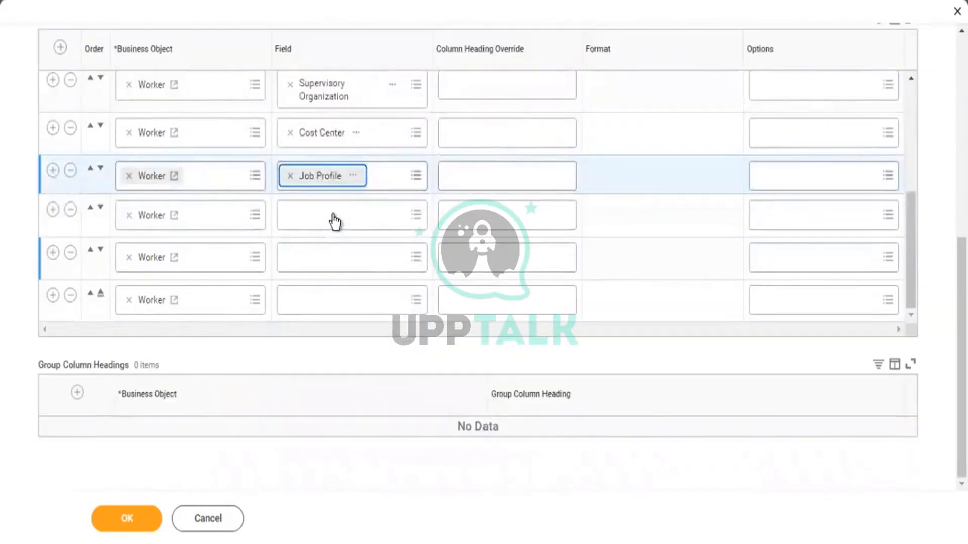
{"action": "left_click", "coordinate": [334, 221]}
{"action": "type", "text": "Rositio"}
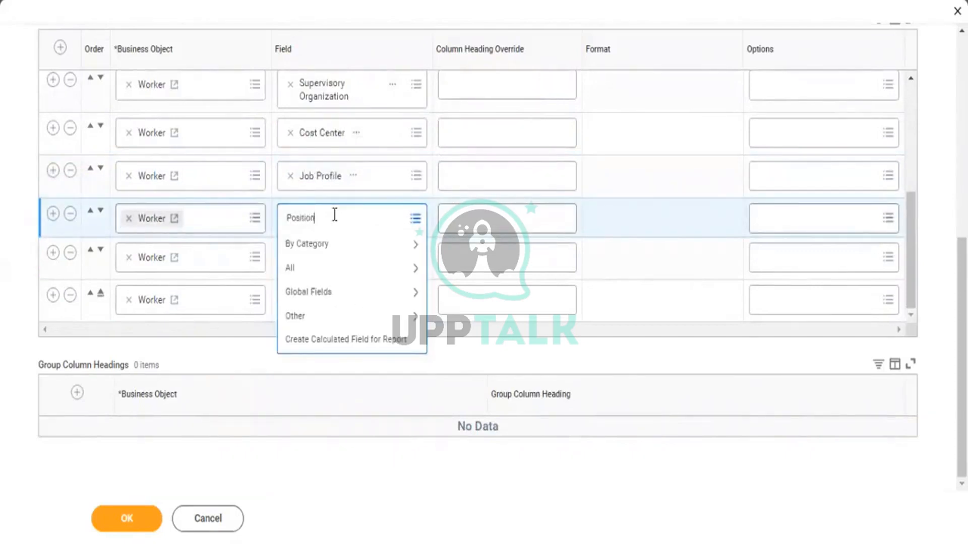
{"action": "type", "text": "n"}
{"action": "key", "text": "Return"}
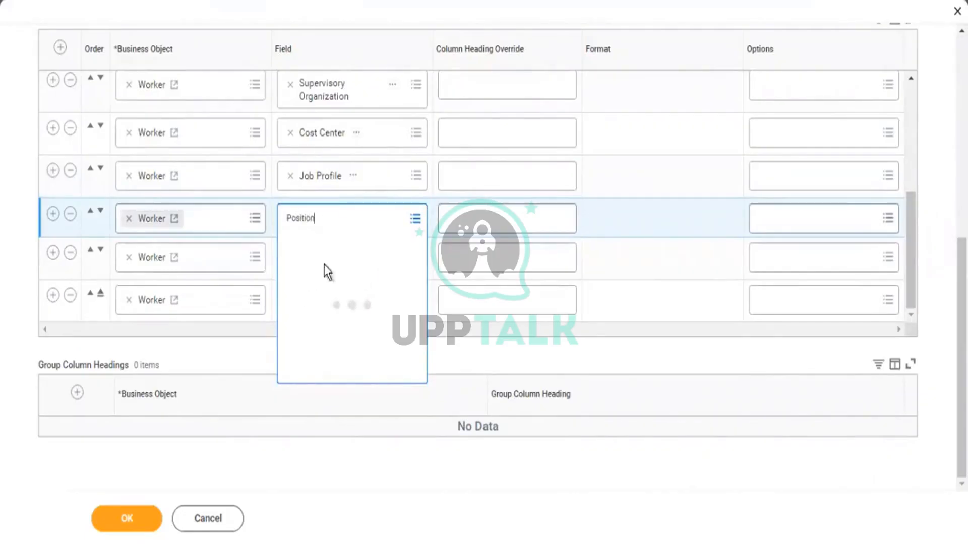
{"action": "left_click", "coordinate": [318, 271]}
- Search for "Termination" and set the tenth column's field to Termination Date
{"action": "left_click", "coordinate": [321, 259]}
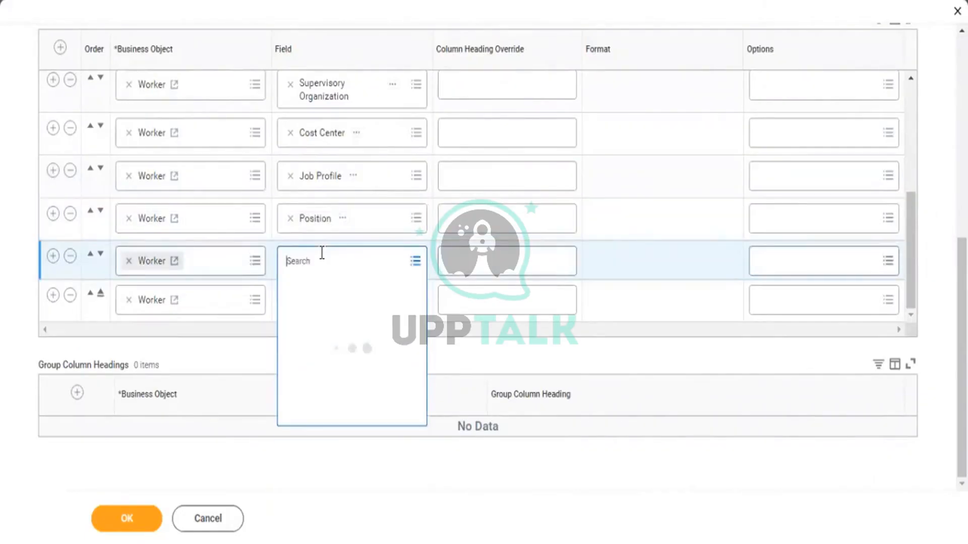
{"action": "type", "text": "Term"}
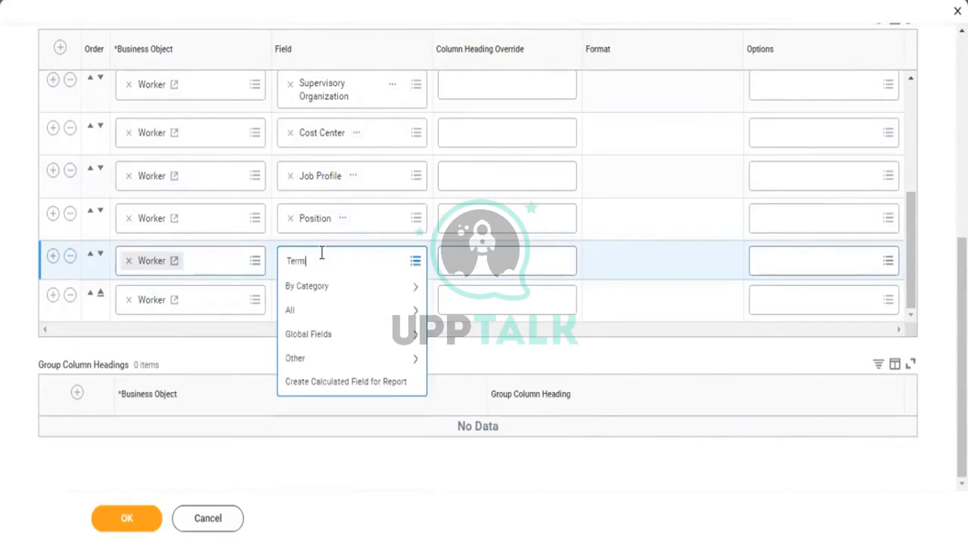
{"action": "type", "text": "ination"}
{"action": "key", "text": "Return"}
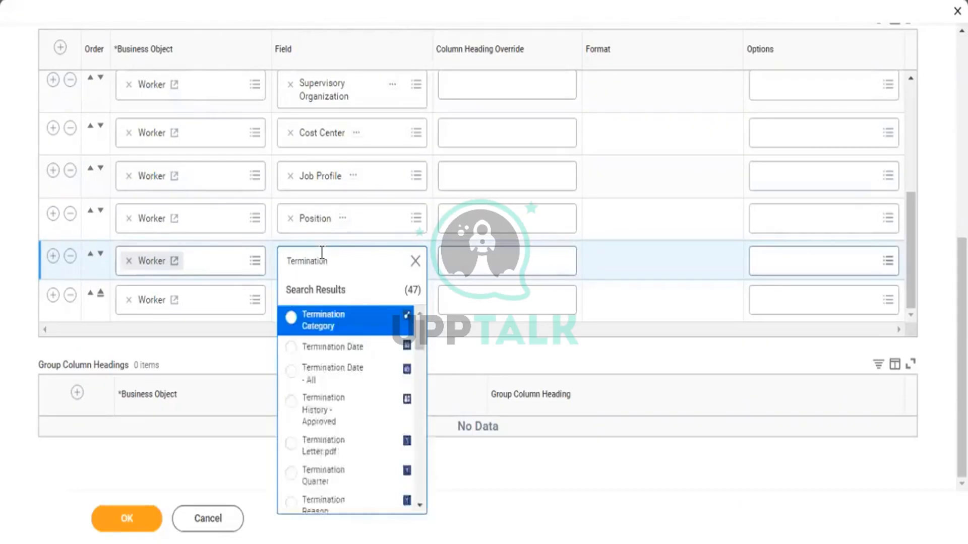
{"action": "left_click", "coordinate": [355, 348]}
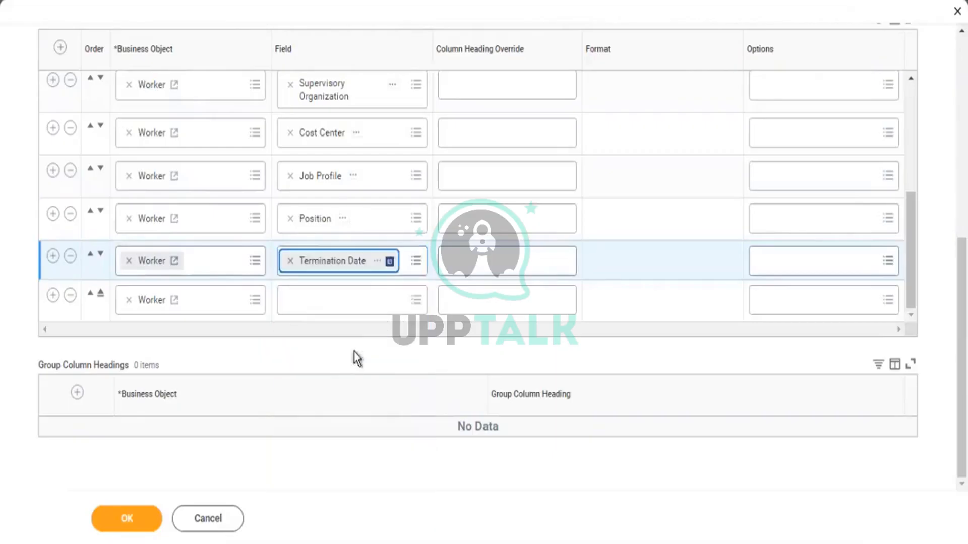
- Search for the termination date fields and set the eleventh column's field to Termination Date - All
{"action": "left_click", "coordinate": [375, 305]}
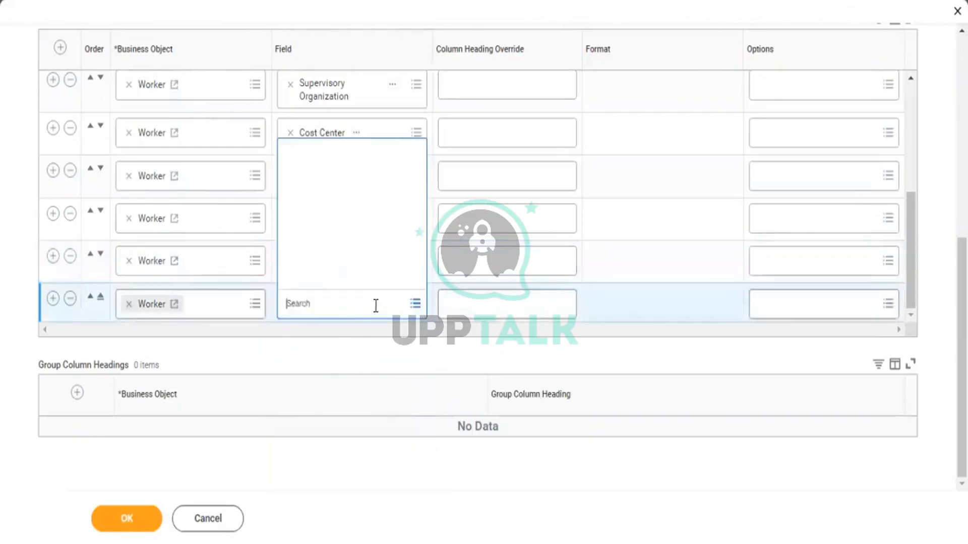
{"action": "left_click", "coordinate": [345, 301]}
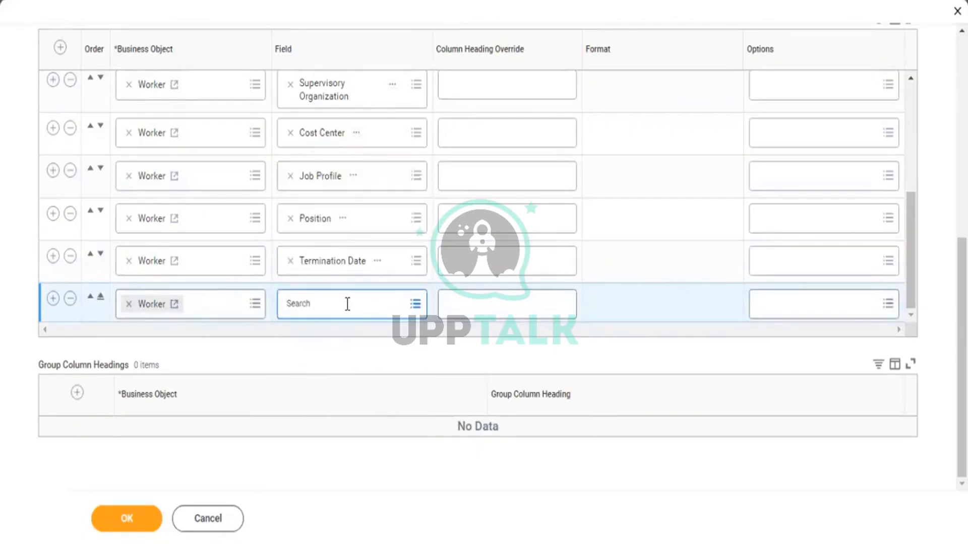
{"action": "left_click", "coordinate": [347, 303]}
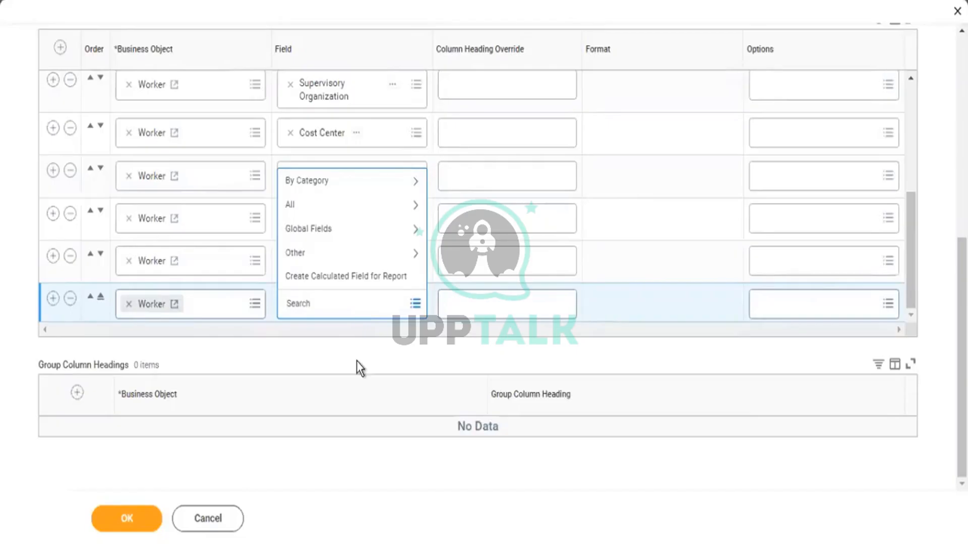
{"action": "left_click", "coordinate": [356, 361]}
{"action": "left_click", "coordinate": [347, 303]}
{"action": "left_click", "coordinate": [312, 369]}
{"action": "left_click", "coordinate": [362, 305]}
{"action": "type", "text": "terminat"}
{"action": "key", "text": "BackSpace"}
{"action": "type", "text": "tion date al"}
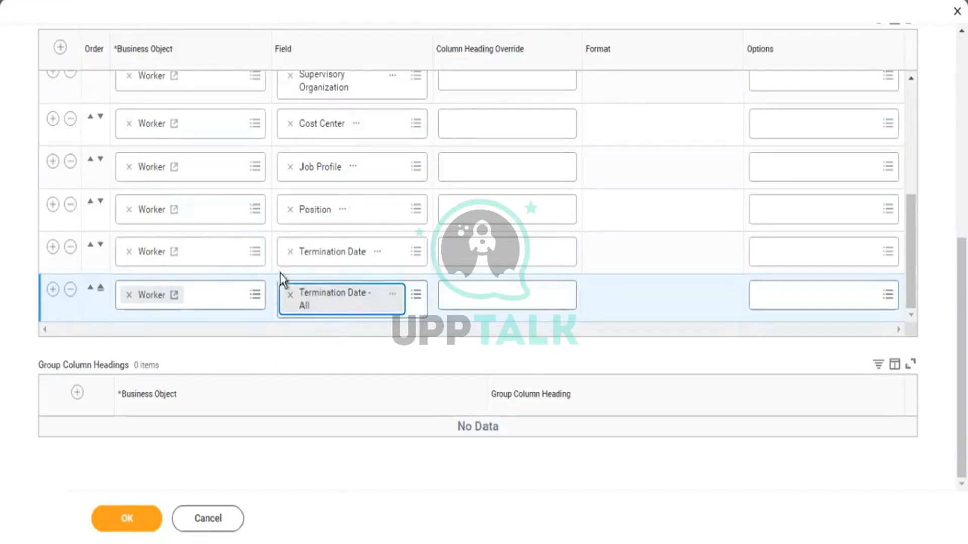
- Populate the undefined prompt defaults in the report's prompt settings and review the listed prompt fields
{"action": "scroll", "coordinate": [361, 316], "scroll_direction": "up", "scroll_amount": 7}
{"action": "scroll", "coordinate": [361, 316], "scroll_direction": "down", "scroll_amount": 3}
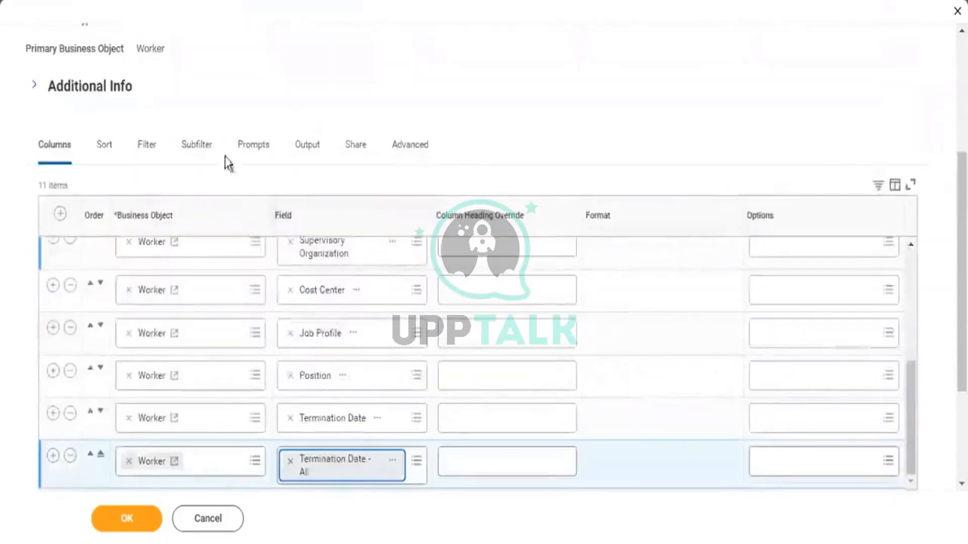
{"action": "left_click", "coordinate": [147, 154]}
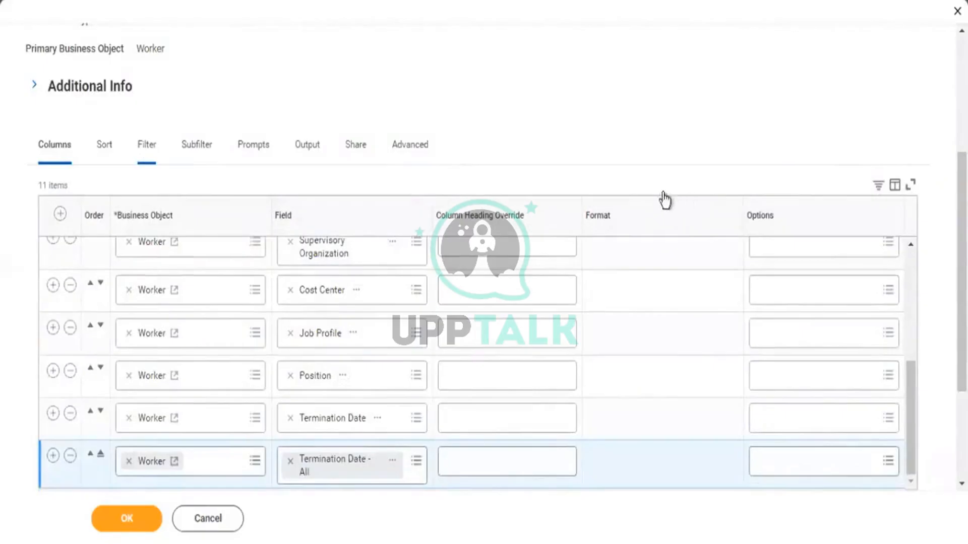
{"action": "left_click", "coordinate": [247, 157]}
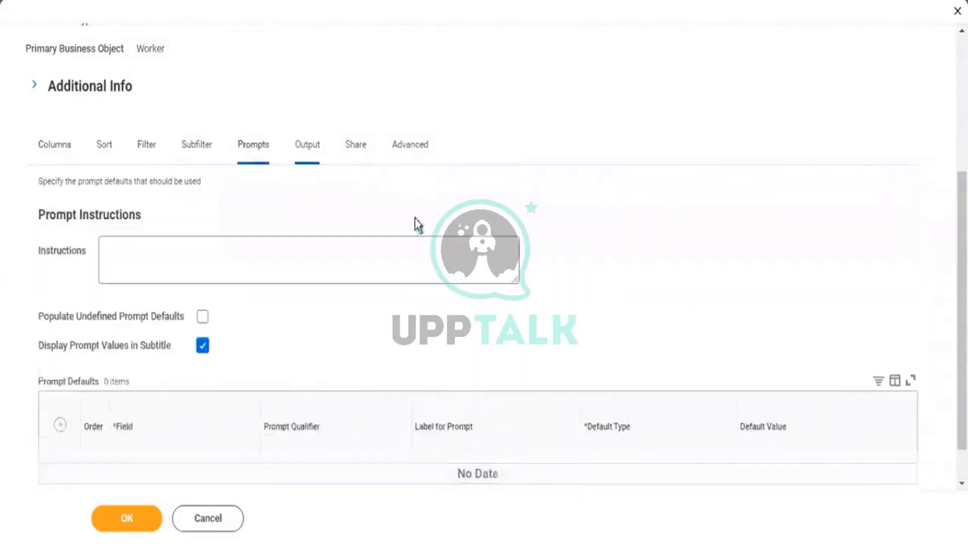
{"action": "scroll", "coordinate": [504, 252], "scroll_direction": "down", "scroll_amount": 1}
{"action": "left_click", "coordinate": [204, 271]}
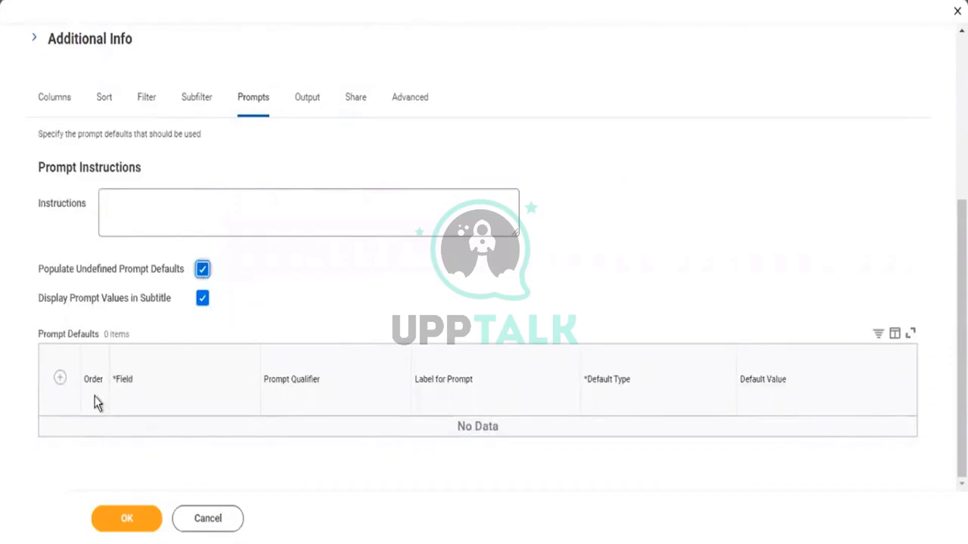
{"action": "scroll", "coordinate": [247, 331], "scroll_direction": "down", "scroll_amount": 5}
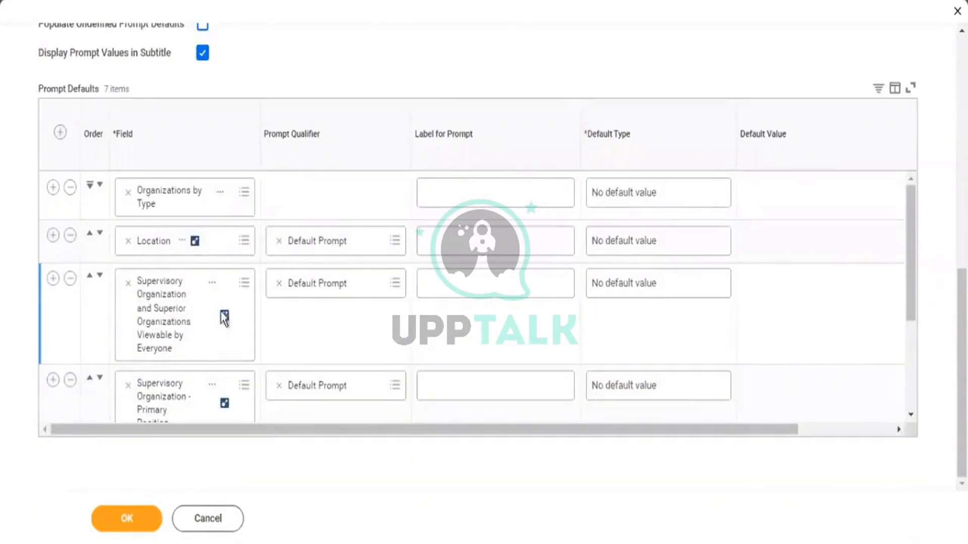
{"action": "scroll", "coordinate": [244, 329], "scroll_direction": "down", "scroll_amount": 5}
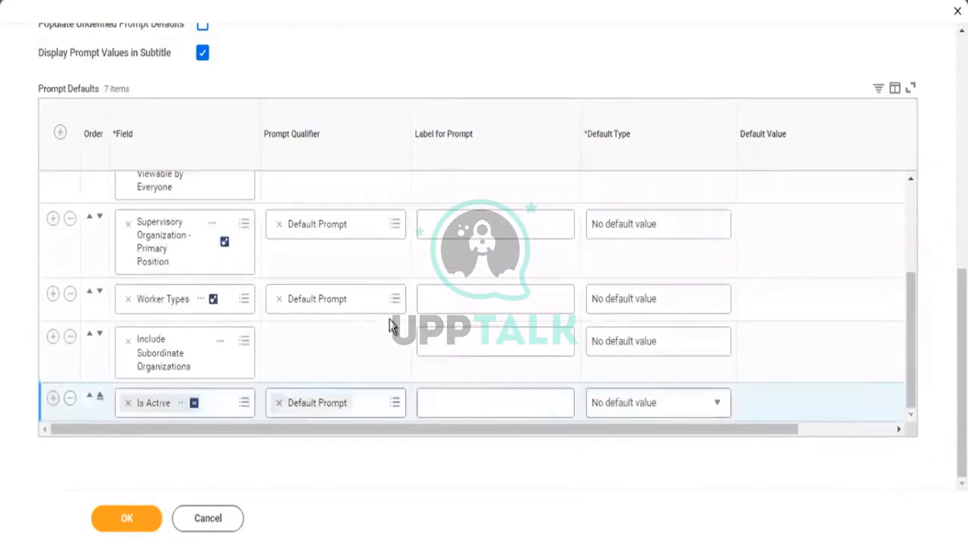
- Add three empty condition rows to the report's filter on instances
{"action": "scroll", "coordinate": [395, 324], "scroll_direction": "up", "scroll_amount": 5}
{"action": "scroll", "coordinate": [135, 294], "scroll_direction": "up", "scroll_amount": 8}
{"action": "left_click", "coordinate": [148, 280]}
{"action": "scroll", "coordinate": [60, 378], "scroll_direction": "down", "scroll_amount": 3}
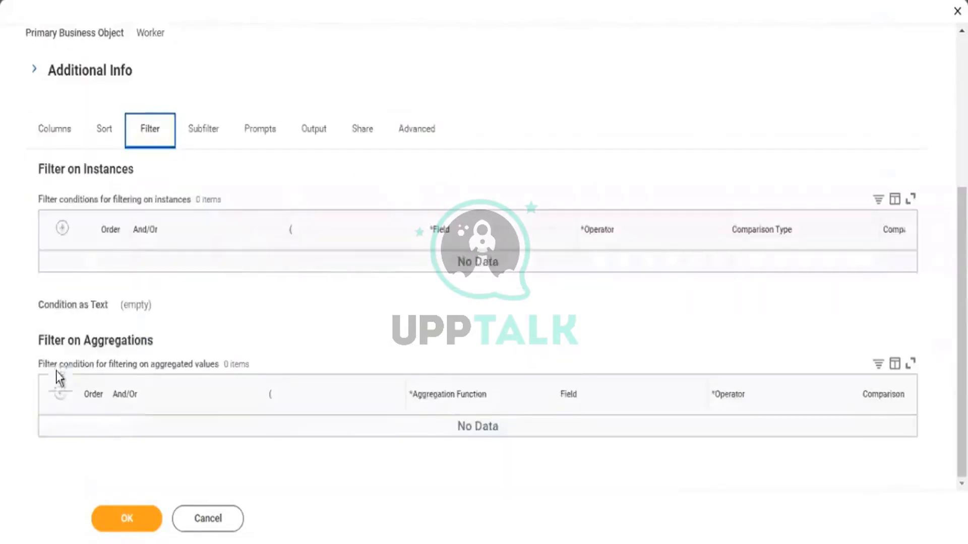
{"action": "left_click", "coordinate": [62, 227]}
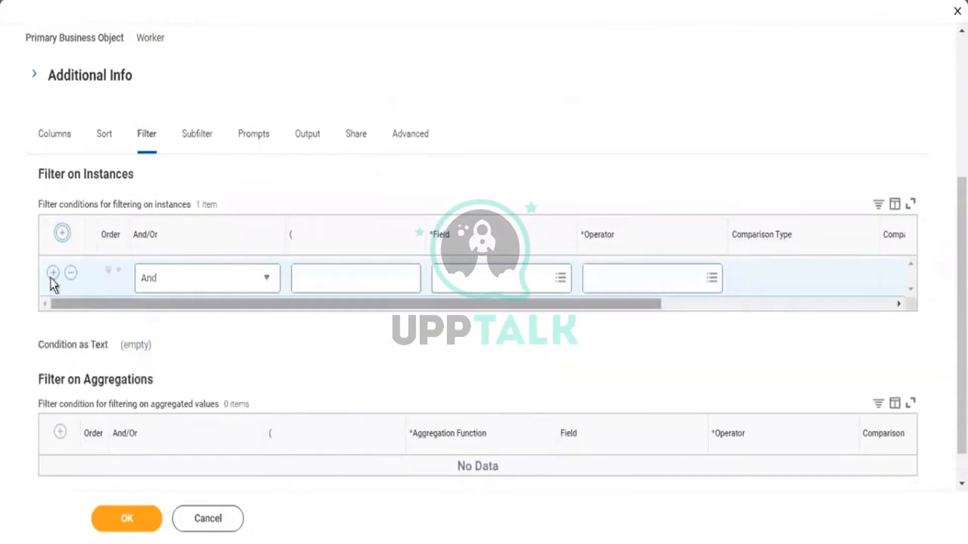
{"action": "left_click", "coordinate": [52, 273]}
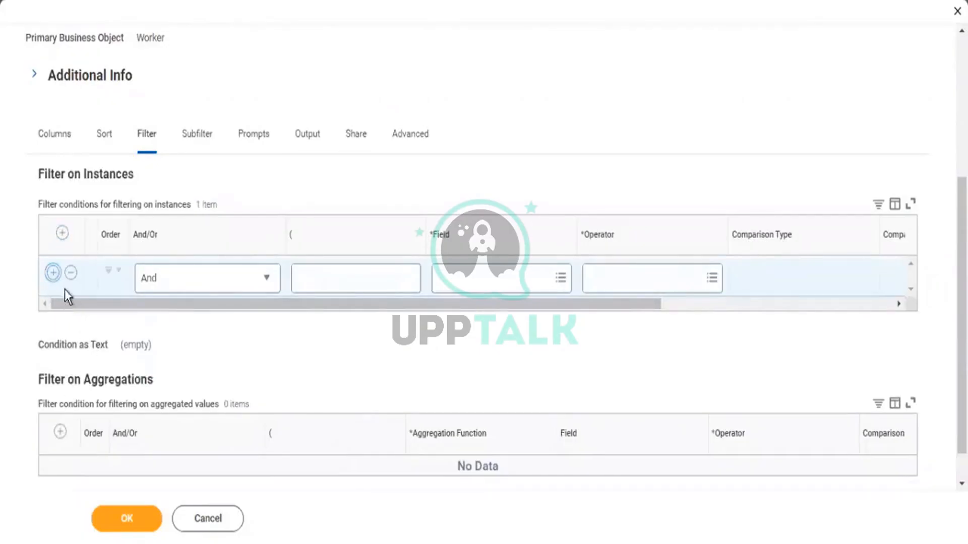
{"action": "left_click", "coordinate": [53, 274]}
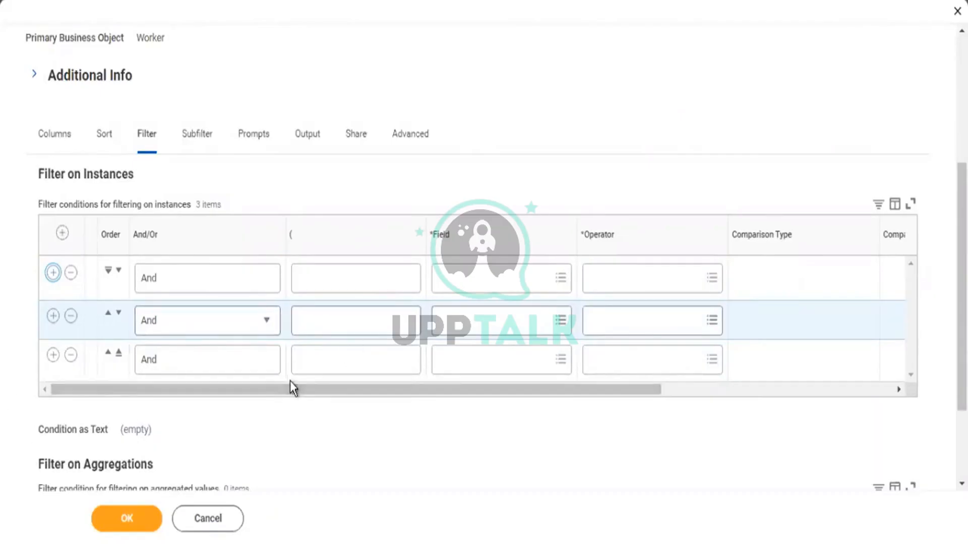
- Search for "Hire Date" and set the first filter condition's field to Hire Date
{"action": "left_click", "coordinate": [480, 280]}
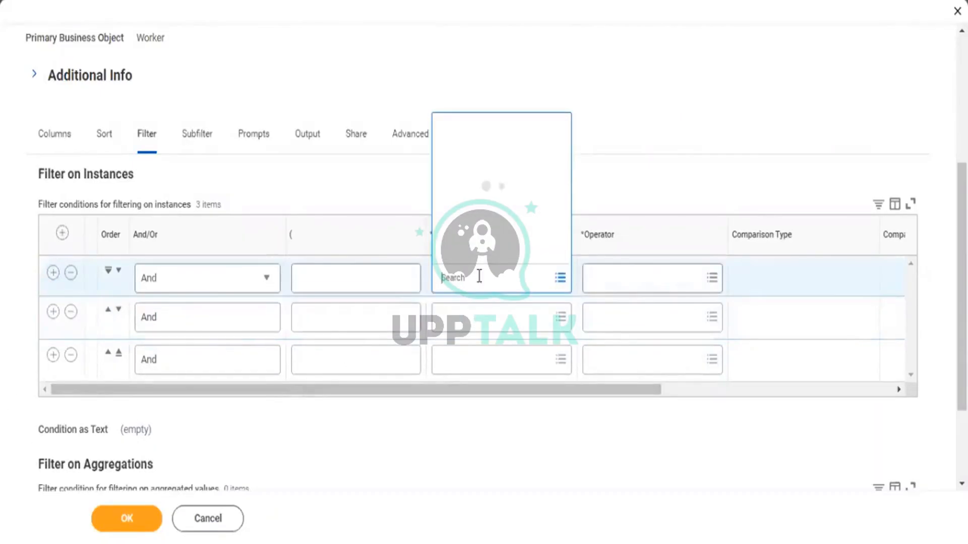
{"action": "type", "text": "Hire Date"}
{"action": "key", "text": "BackSpace"}
{"action": "key", "text": "BackSpace"}
{"action": "key", "text": "BackSpace"}
{"action": "key", "text": "BackSpace"}
{"action": "key", "text": "BackSpace"}
{"action": "key", "text": "BackSpace"}
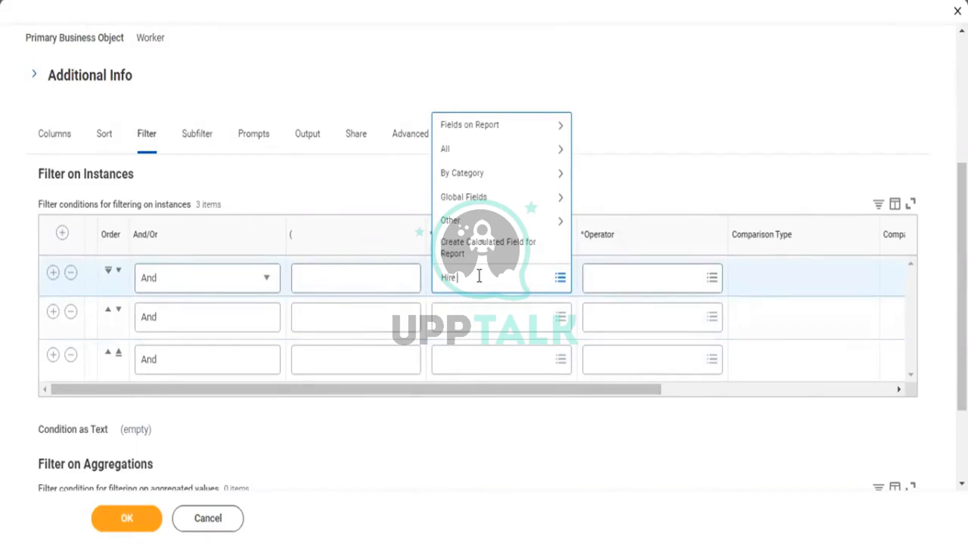
{"action": "key", "text": "Return"}
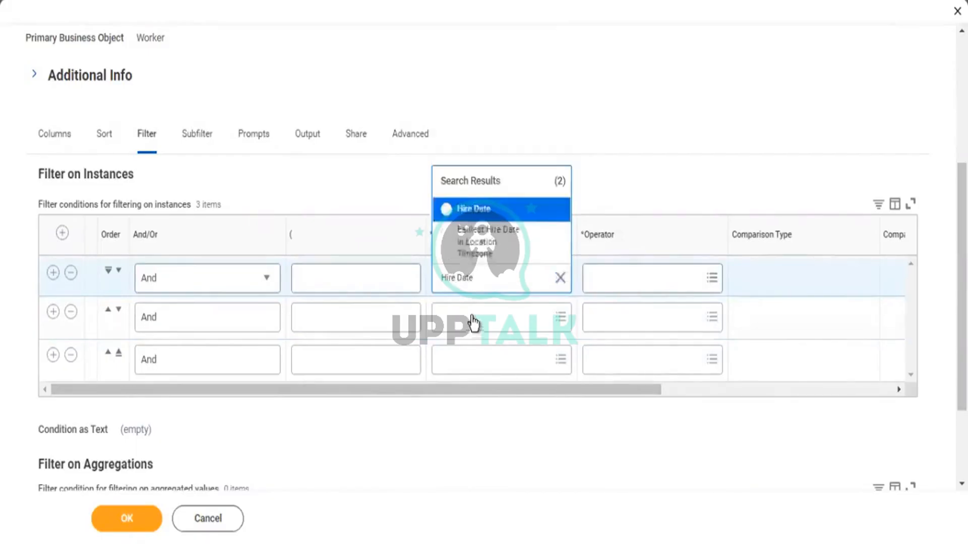
{"action": "left_click", "coordinate": [472, 209]}
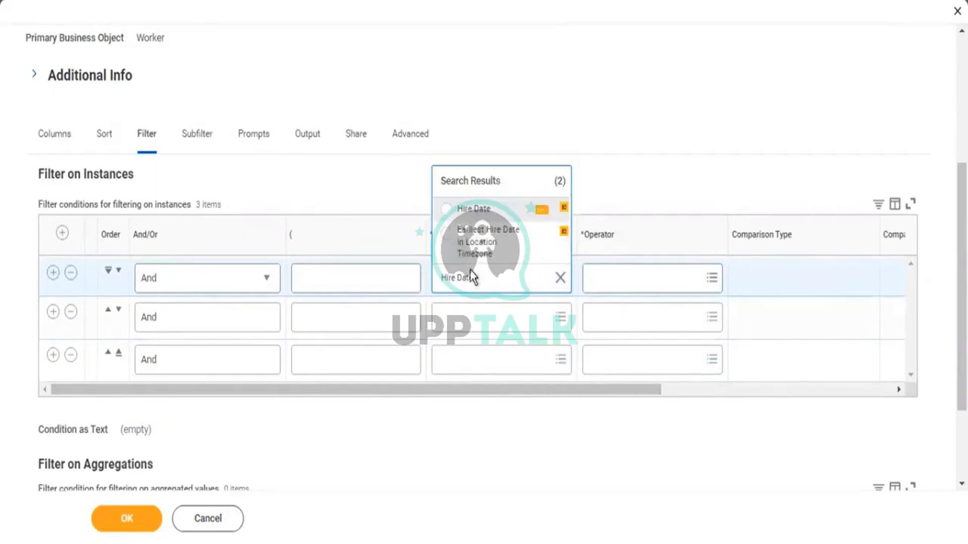
- Set the second filter condition's field to Hire Date as well
{"action": "left_click", "coordinate": [472, 319]}
{"action": "type", "text": "Hire Dat"}
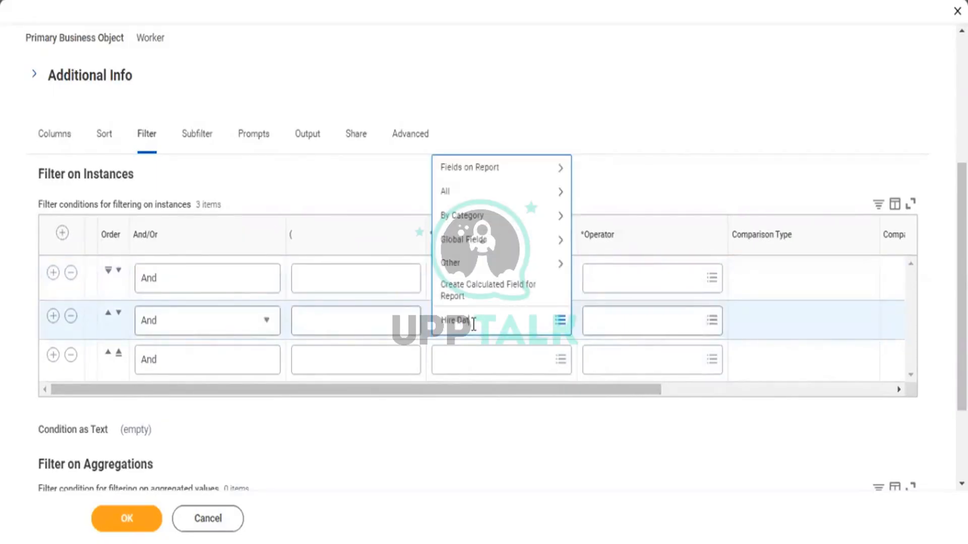
{"action": "key", "text": "Return"}
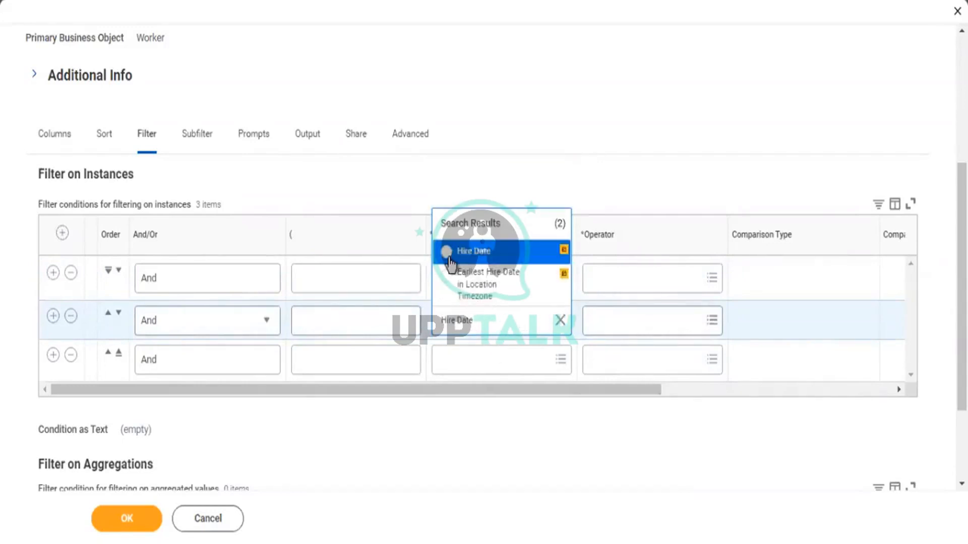
{"action": "left_click", "coordinate": [448, 258]}
- Search for "Location" and set the third filter condition's field to Location
{"action": "left_click", "coordinate": [469, 363]}
{"action": "type", "text": "4"}
{"action": "type", "text": "ocat"}
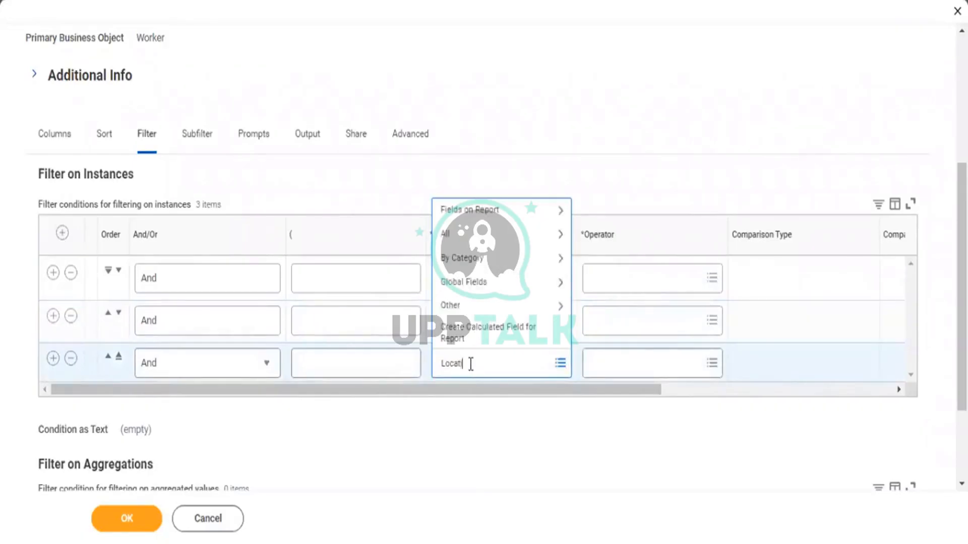
{"action": "type", "text": "ion"}
{"action": "key", "text": "Return"}
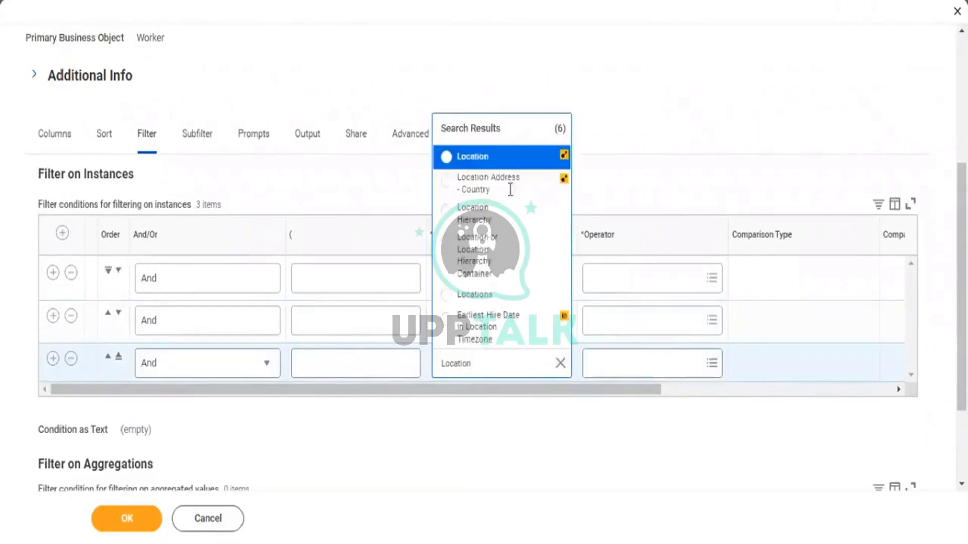
{"action": "left_click", "coordinate": [497, 161]}
- Add a fourth filter condition below Location and try to find Employee Type for its field
{"action": "scroll", "coordinate": [159, 332], "scroll_direction": "down", "scroll_amount": 3}
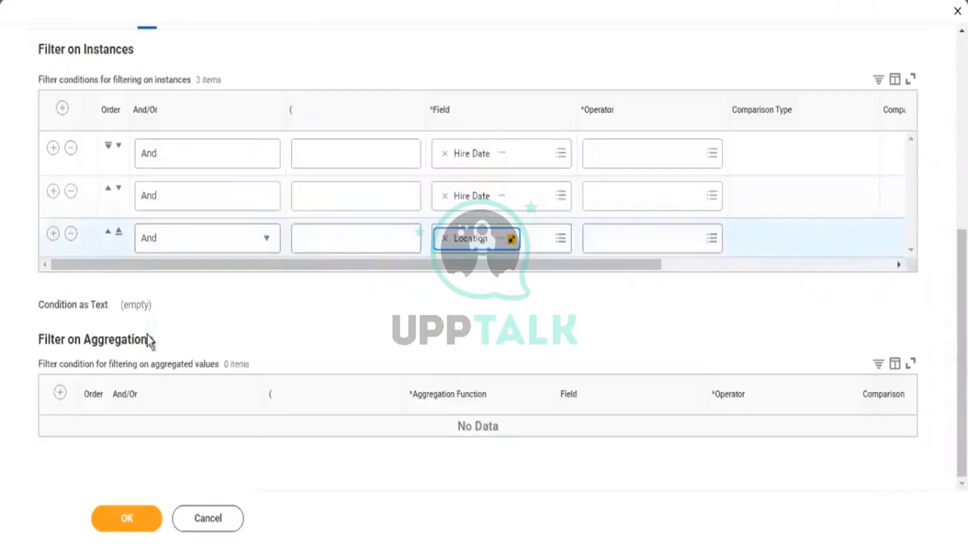
{"action": "left_click", "coordinate": [52, 234]}
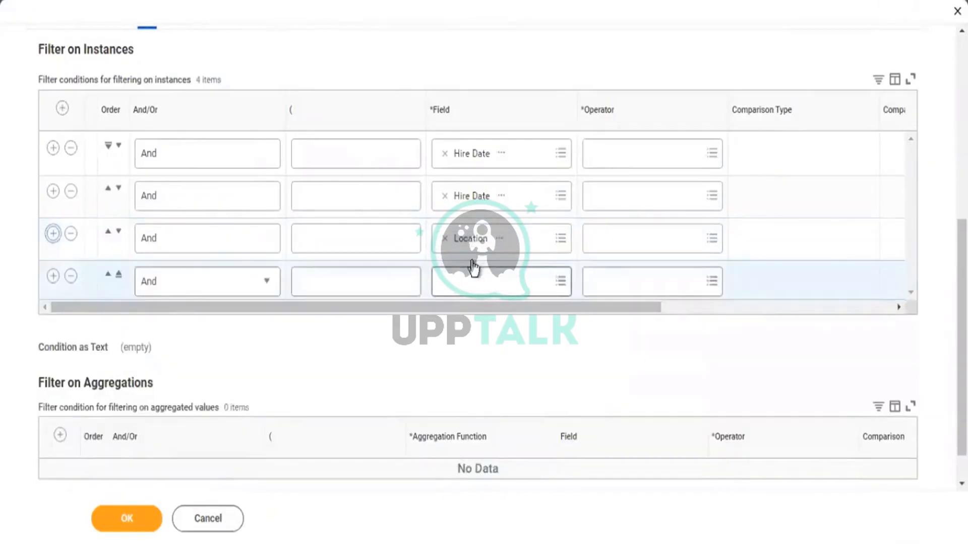
{"action": "scroll", "coordinate": [474, 267], "scroll_direction": "down", "scroll_amount": 1}
{"action": "left_click", "coordinate": [457, 235]}
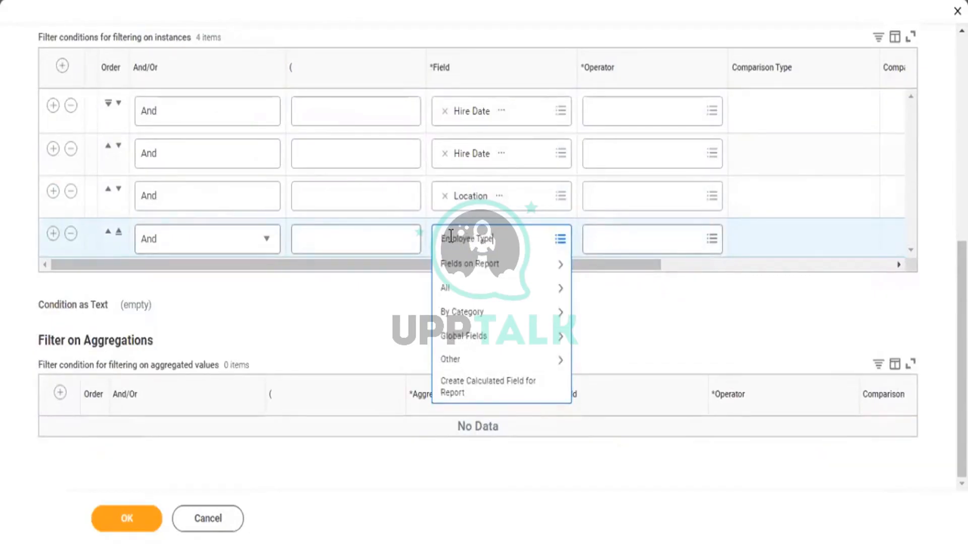
{"action": "key", "text": "Return"}
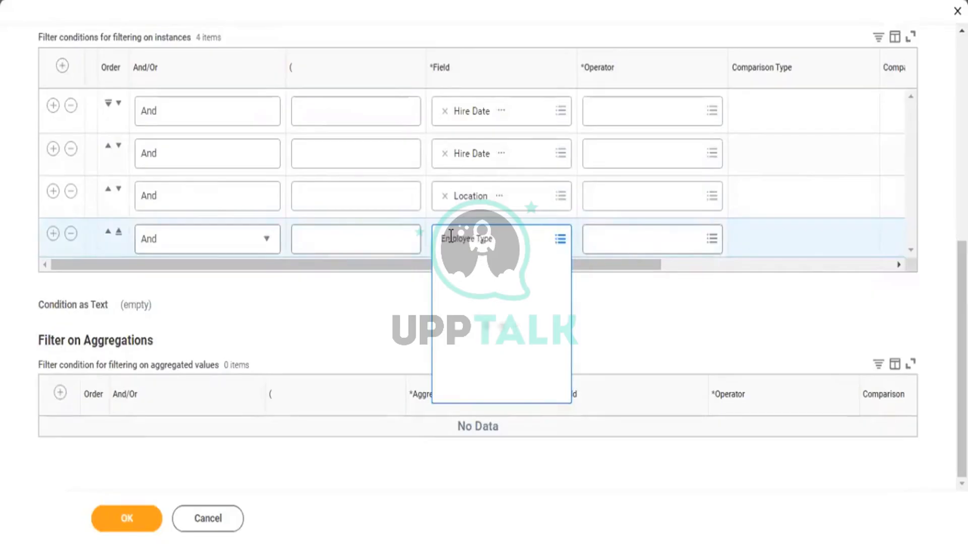
{"action": "left_click", "coordinate": [386, 320]}
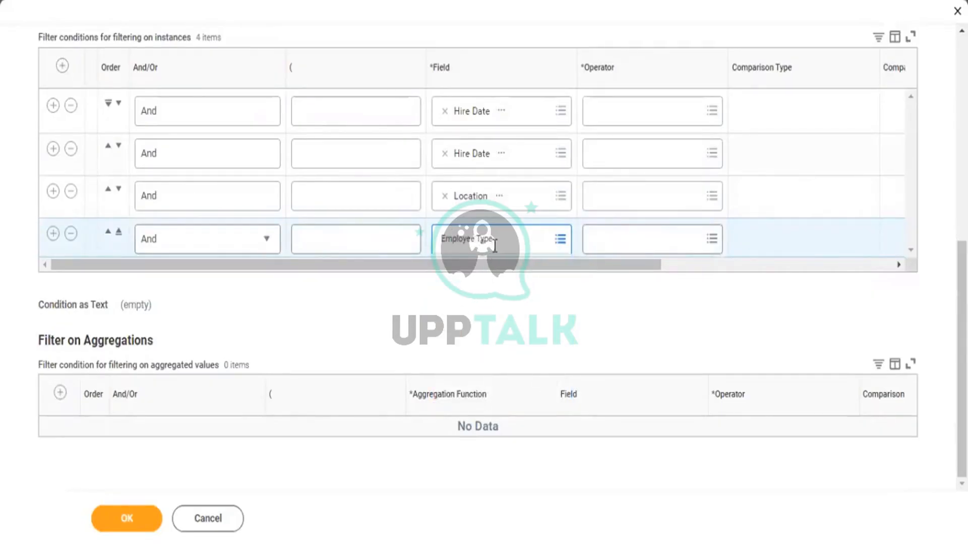
{"action": "left_click", "coordinate": [492, 250]}
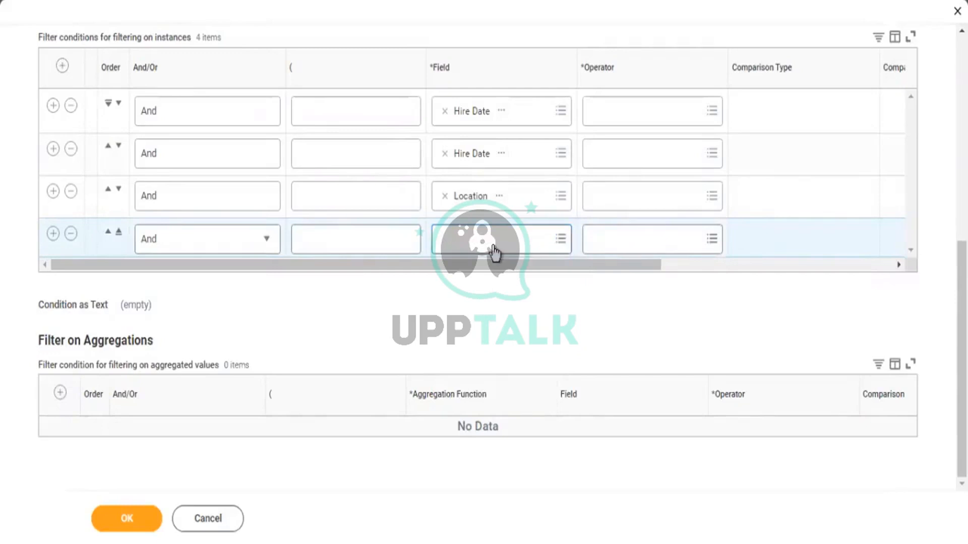
- Set the fourth filter condition's field to Time Type
{"action": "left_click", "coordinate": [447, 236]}
{"action": "type", "text": "Time T"}
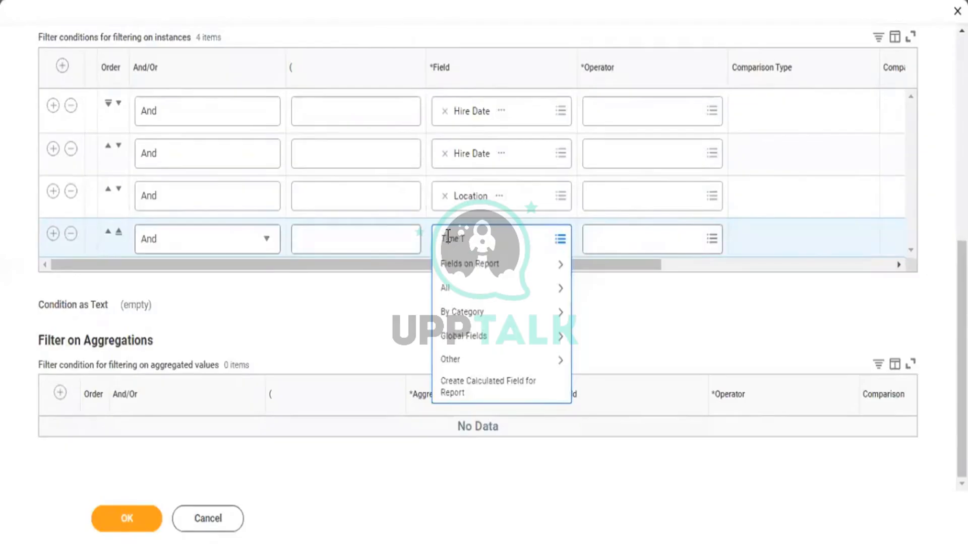
{"action": "left_click", "coordinate": [448, 237]}
{"action": "type", "text": "ype"}
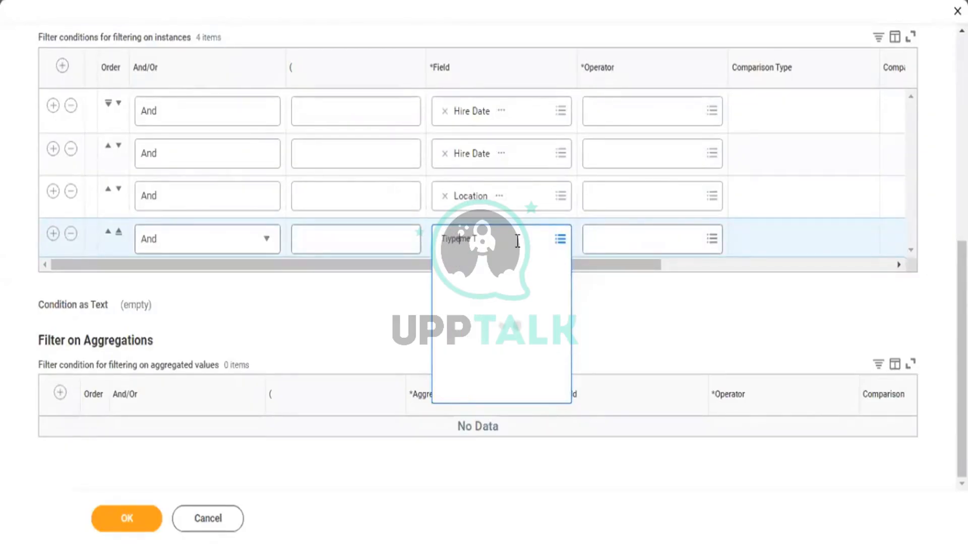
{"action": "triple_click", "coordinate": [504, 241]}
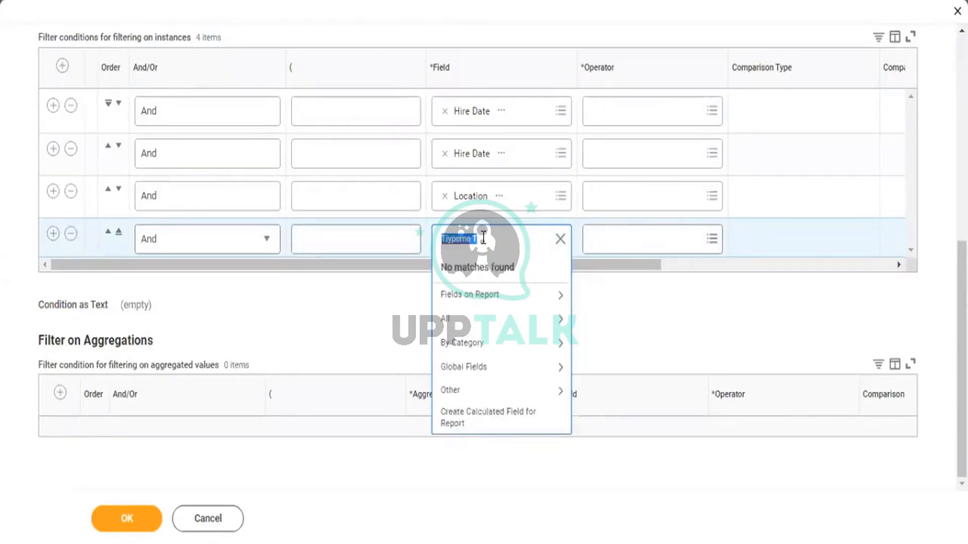
{"action": "type", "text": "Time"}
{"action": "key", "text": "Return"}
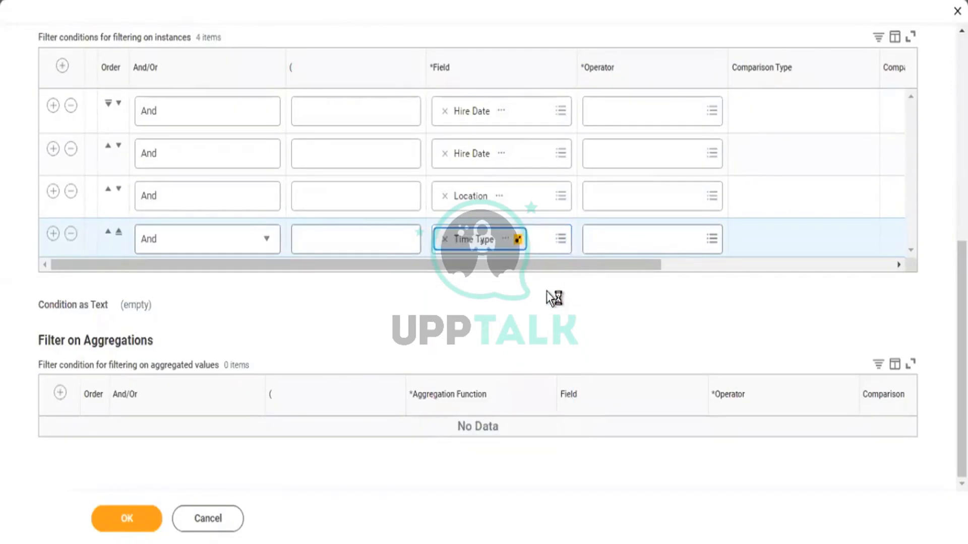
- Set the operator of the first Hire Date filter condition to "greater than or equal to"
{"action": "scroll", "coordinate": [602, 283], "scroll_direction": "up", "scroll_amount": 2}
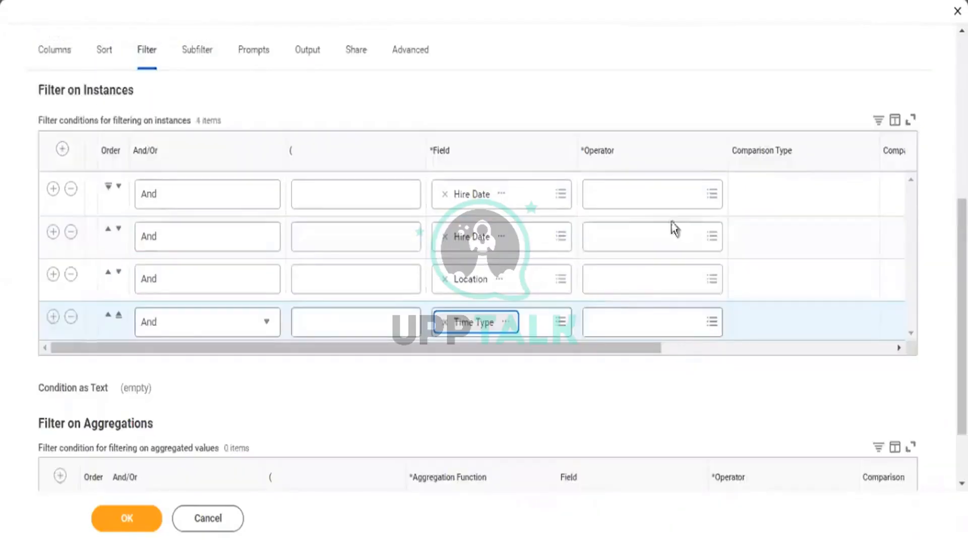
{"action": "left_click", "coordinate": [629, 194]}
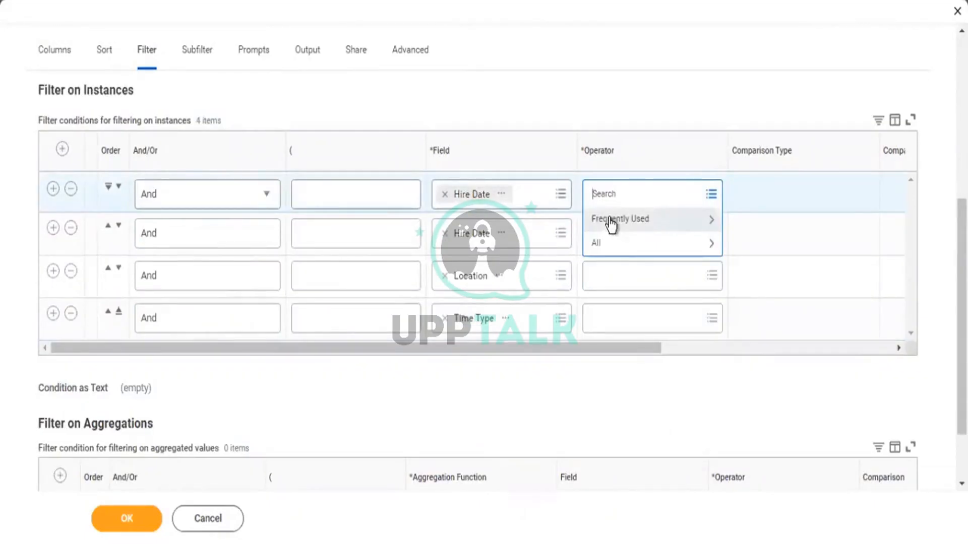
{"action": "type", "text": "gr"}
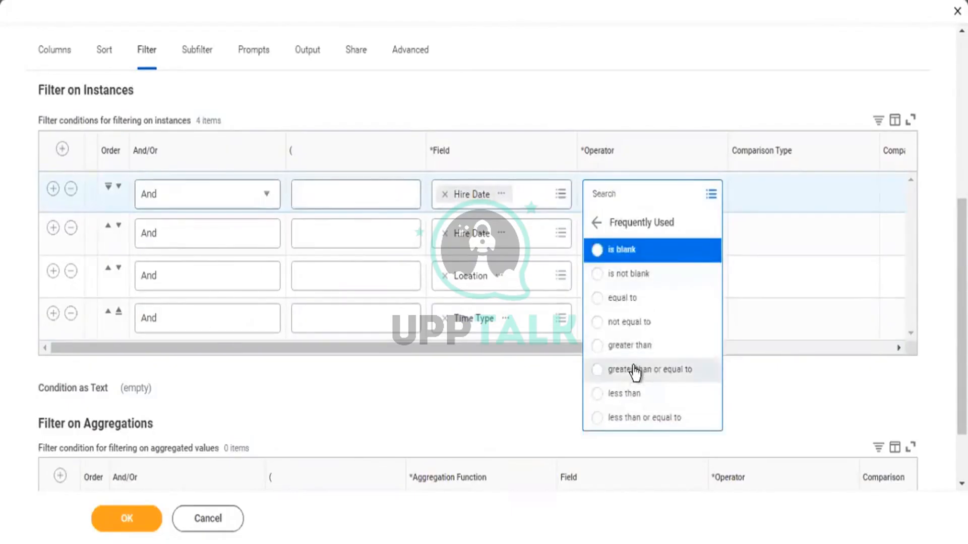
{"action": "left_click", "coordinate": [635, 372]}
- Set the operator of the second Hire Date filter condition to "less than or equal to"
{"action": "left_click", "coordinate": [621, 243]}
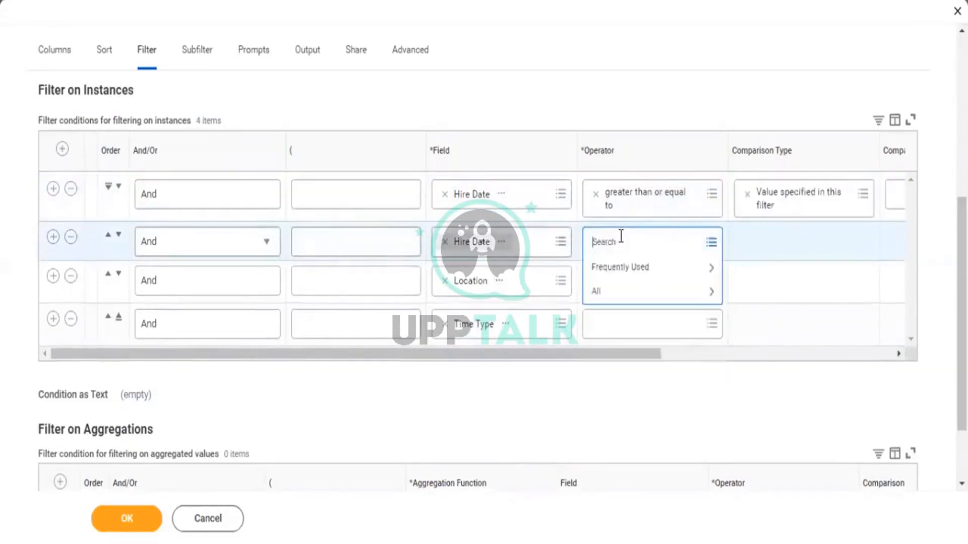
{"action": "type", "text": "less"}
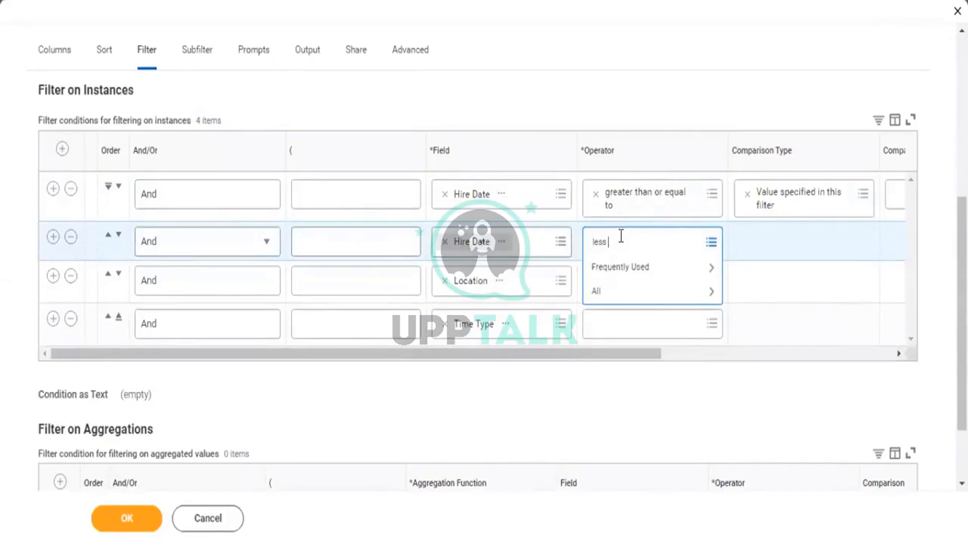
{"action": "type", "text": " the"}
{"action": "type", "text": "n"}
{"action": "key", "text": "Return"}
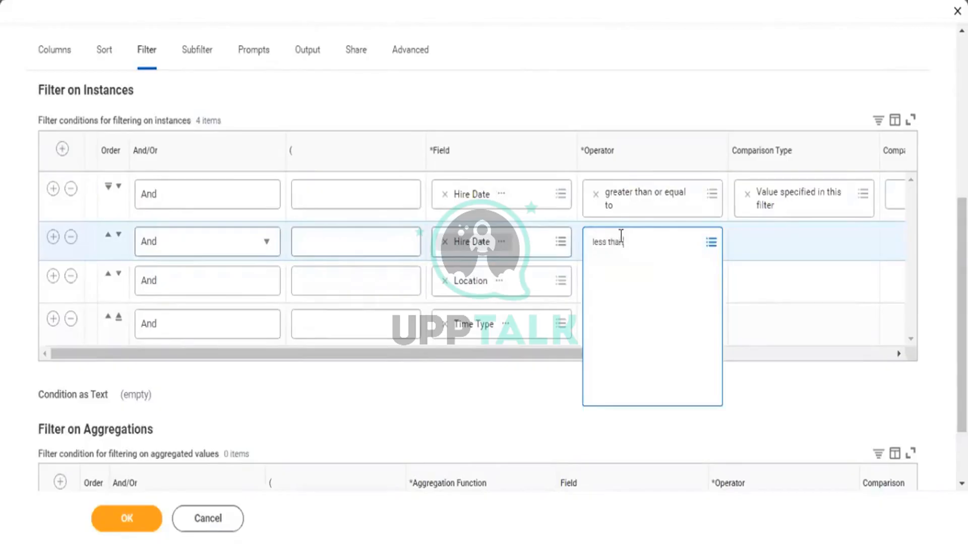
{"action": "left_click", "coordinate": [617, 322]}
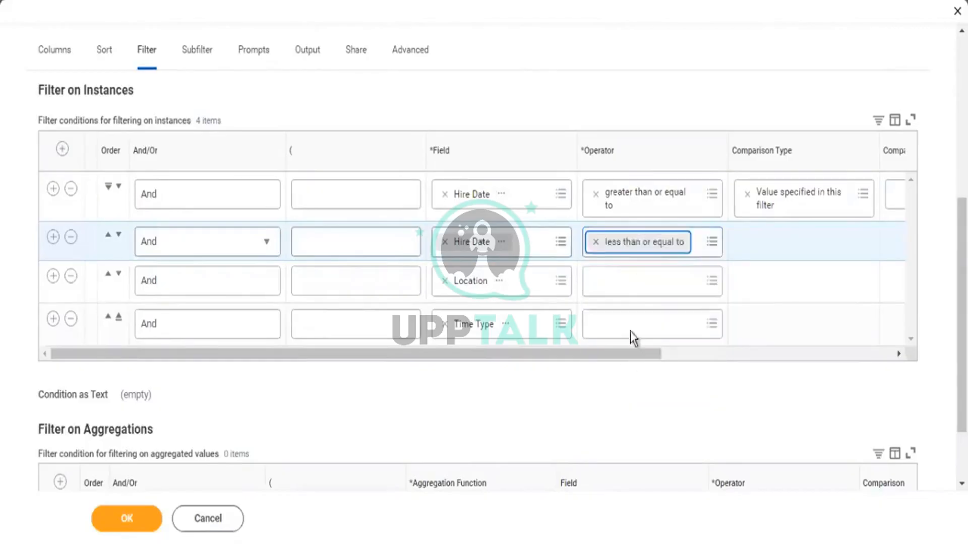
- Set the operator of both the Location and Time Type filter conditions to "in the selection list"
{"action": "left_click", "coordinate": [630, 282]}
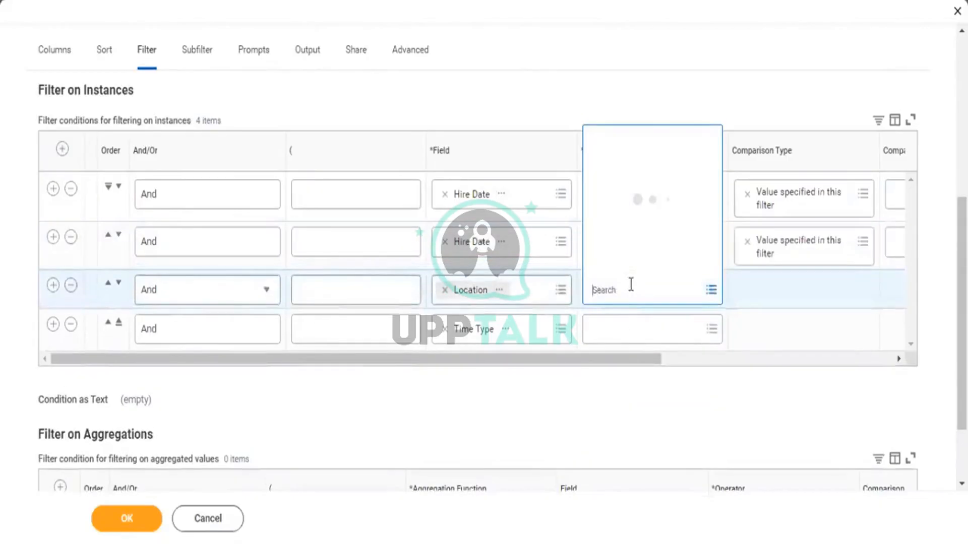
{"action": "type", "text": "in the"}
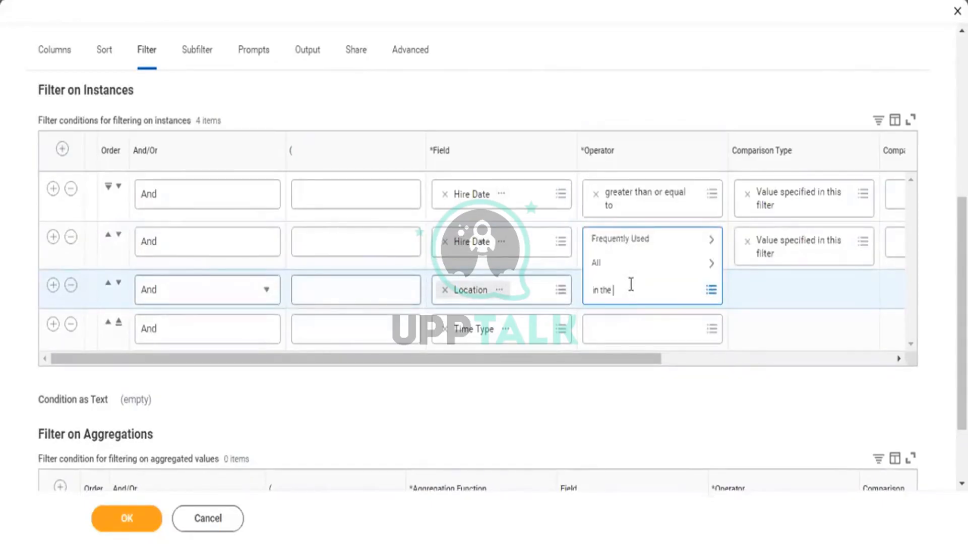
{"action": "type", "text": " selec"}
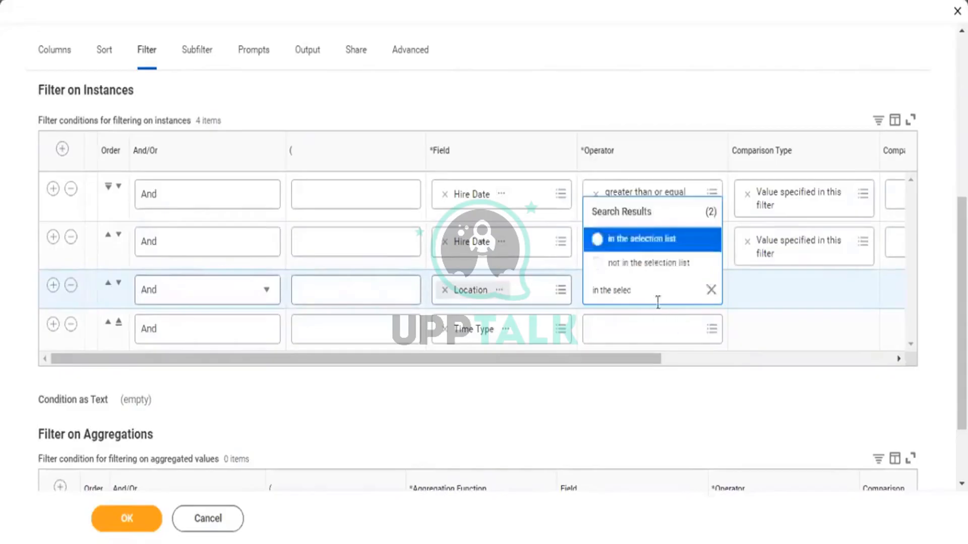
{"action": "left_click", "coordinate": [653, 241]}
{"action": "left_click", "coordinate": [626, 329]}
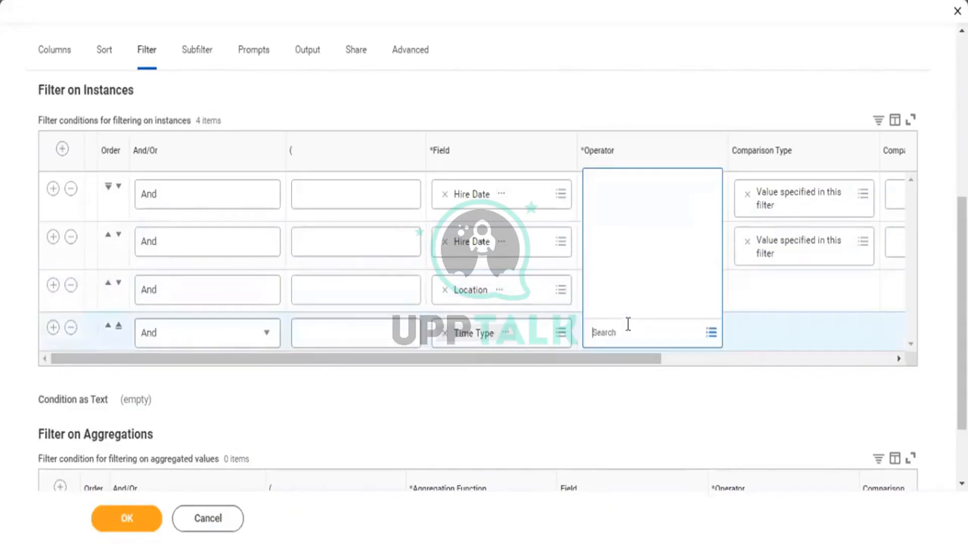
{"action": "type", "text": "in the"}
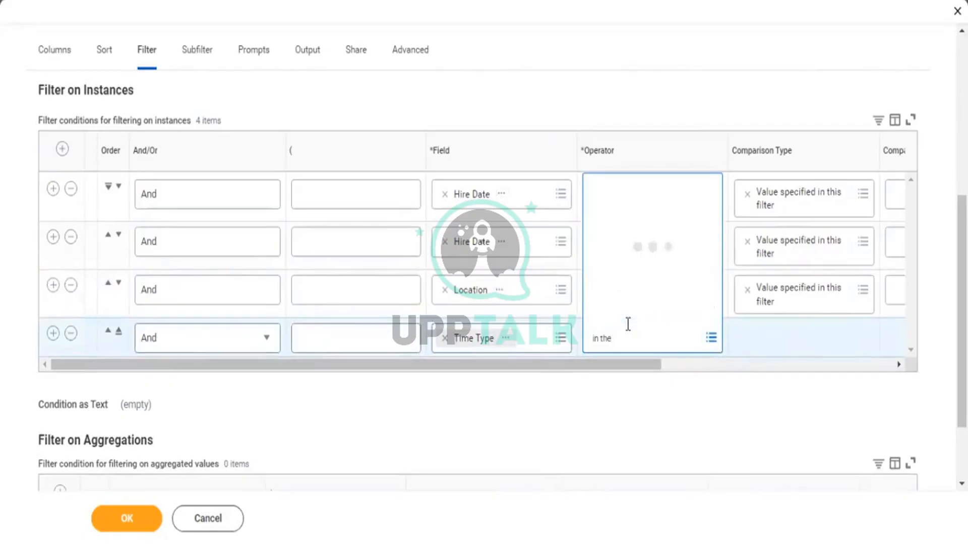
{"action": "left_click", "coordinate": [639, 288]}
- Set the first Hire Date condition's comparison type to "Prompt the user for the value and ignore the filter condition if the value is blank"
{"action": "left_click_drag", "start_coordinate": [624, 368], "coordinate": [831, 355]}
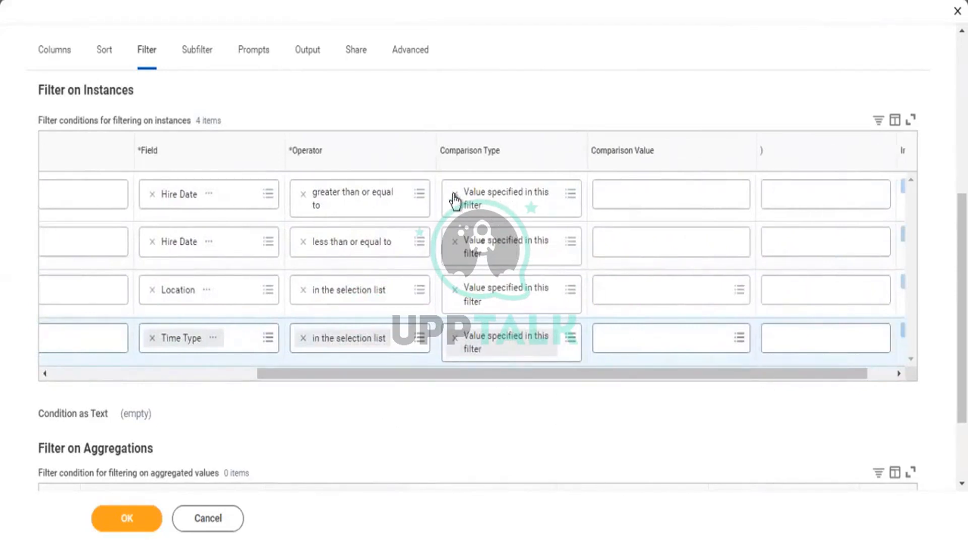
{"action": "left_click", "coordinate": [463, 214]}
{"action": "left_click", "coordinate": [503, 200]}
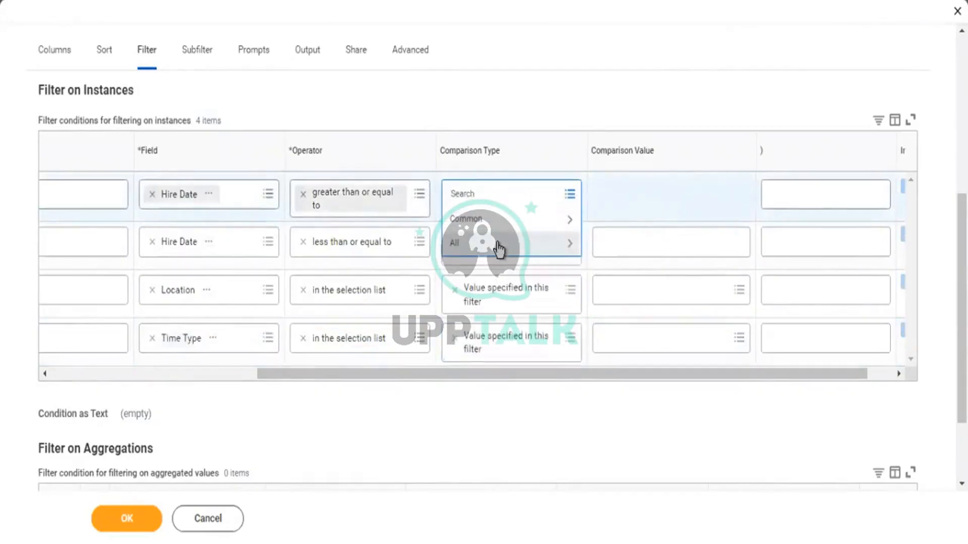
{"action": "left_click", "coordinate": [499, 246]}
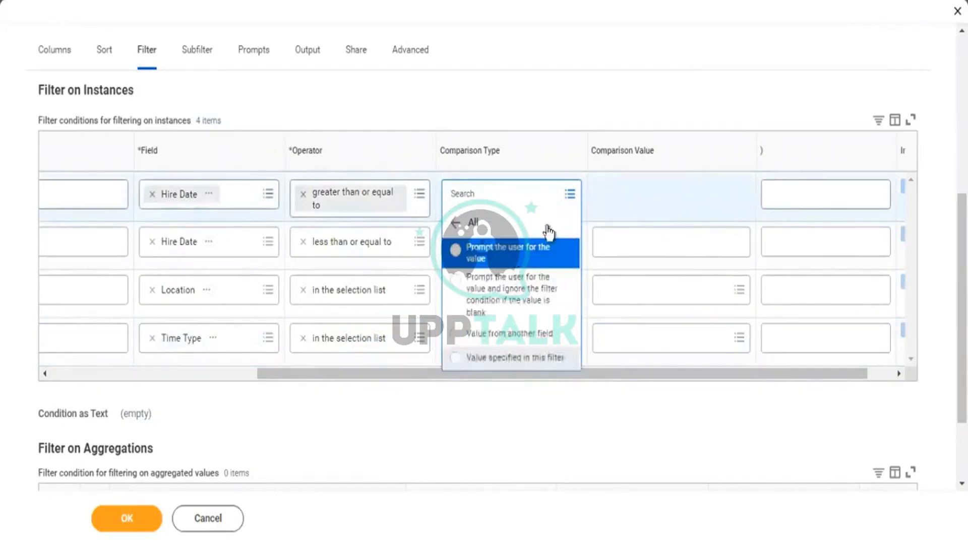
{"action": "left_click", "coordinate": [512, 294]}
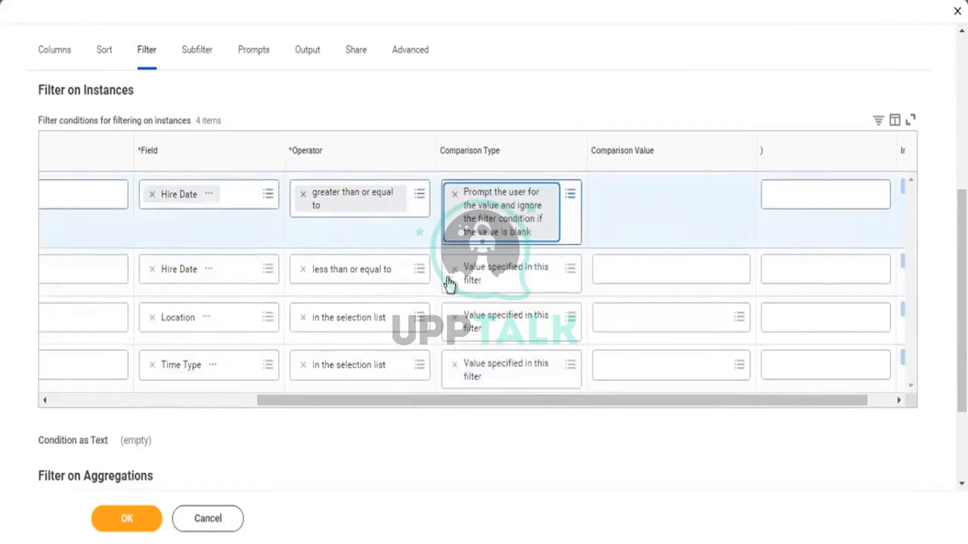
- Give the second Hire Date and the Location conditions the comparison type that prompts the user and ignores the condition if the value is blank
{"action": "left_click", "coordinate": [476, 282]}
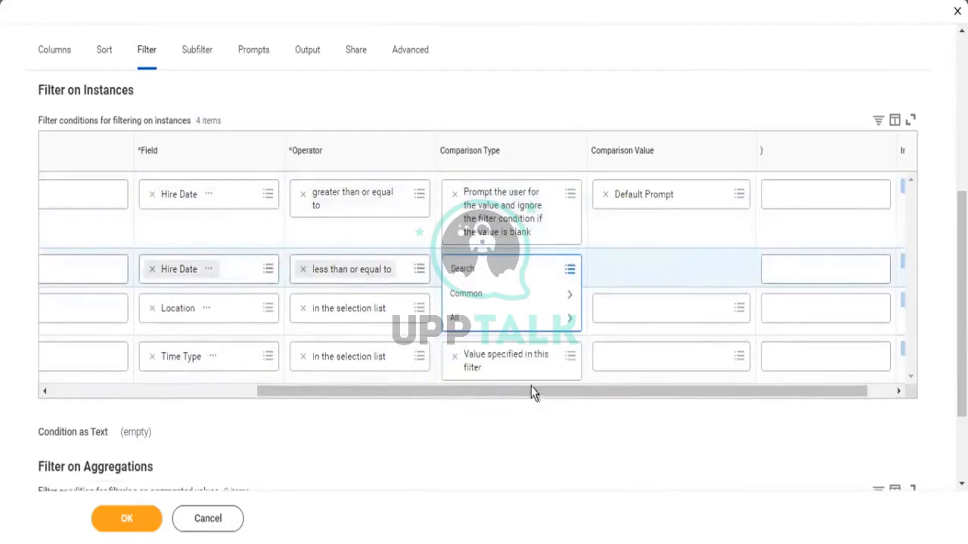
{"action": "left_click", "coordinate": [486, 320]}
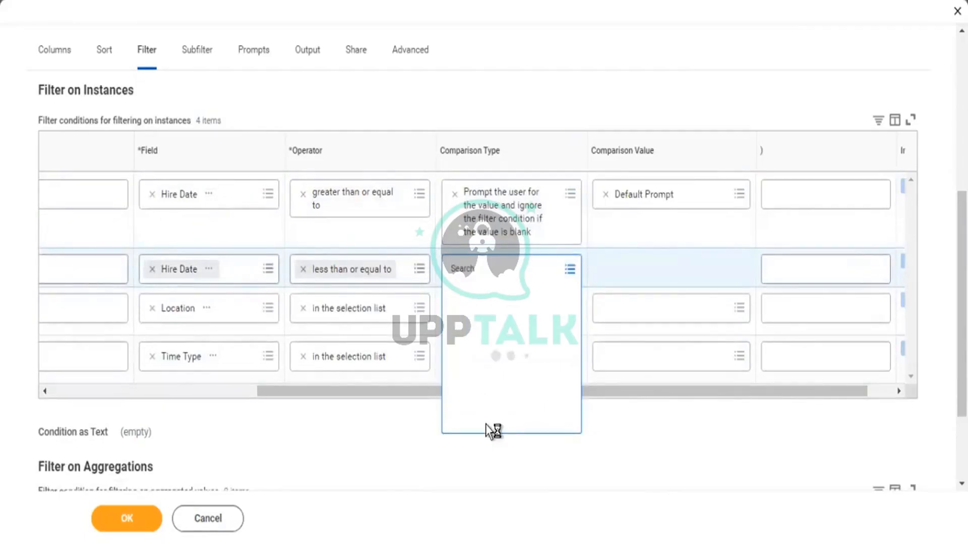
{"action": "left_click", "coordinate": [494, 371]}
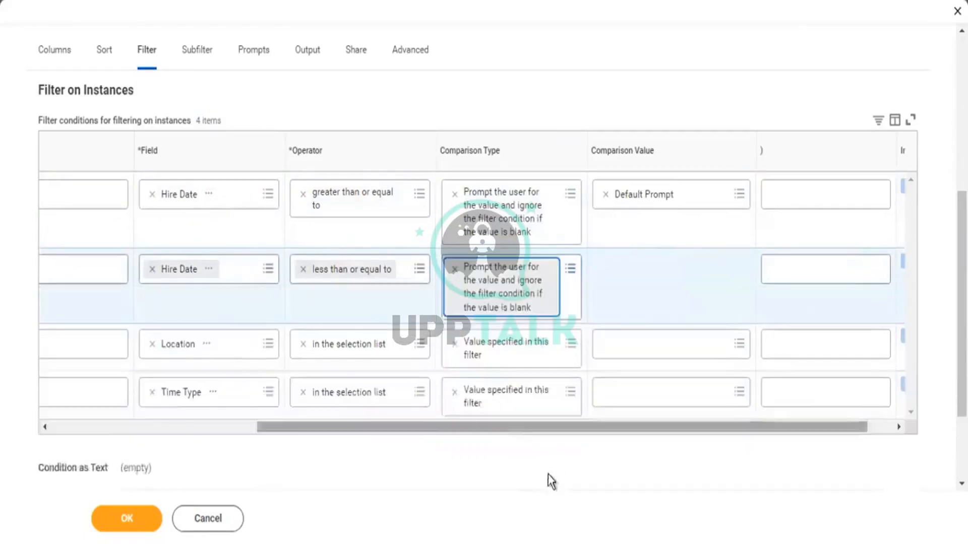
{"action": "left_click", "coordinate": [454, 344]}
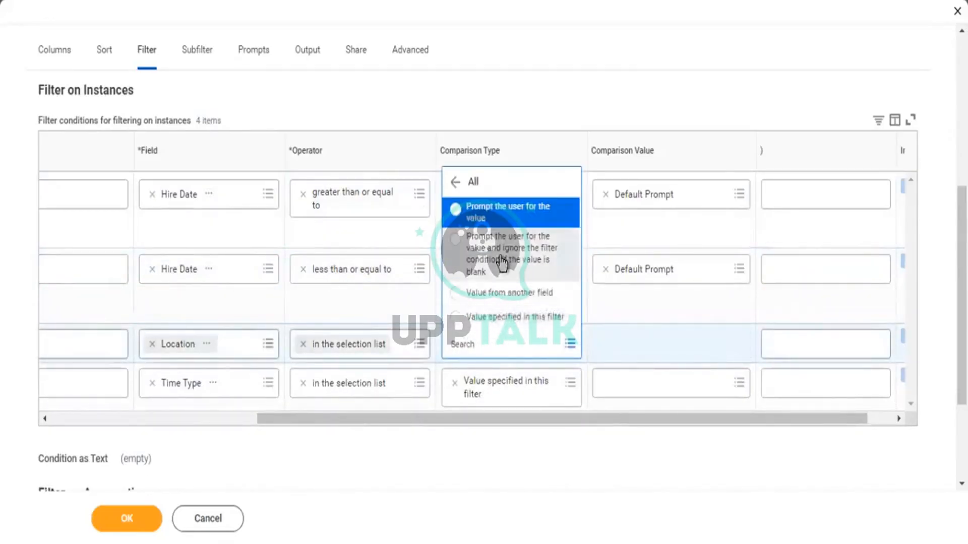
{"action": "left_click", "coordinate": [499, 252]}
- Set the Time Type condition's comparison type to "Prompt the user for the value"
{"action": "left_click", "coordinate": [455, 419]}
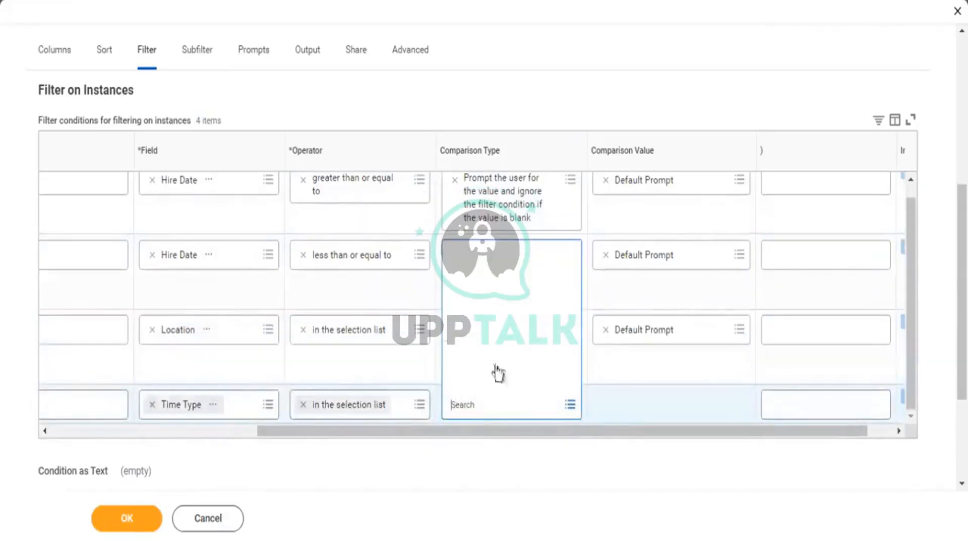
{"action": "left_click", "coordinate": [492, 376]}
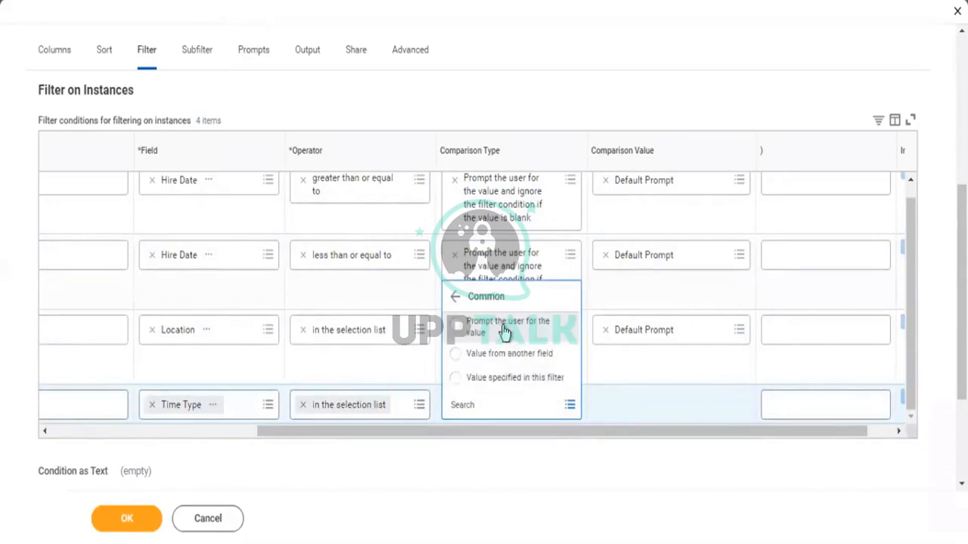
{"action": "left_click", "coordinate": [505, 333]}
- Change the Time Type condition's comparison type to "Prompt the user for the value and ignore the filter condition if the value is blank"
{"action": "scroll", "coordinate": [525, 335], "scroll_direction": "down", "scroll_amount": 2}
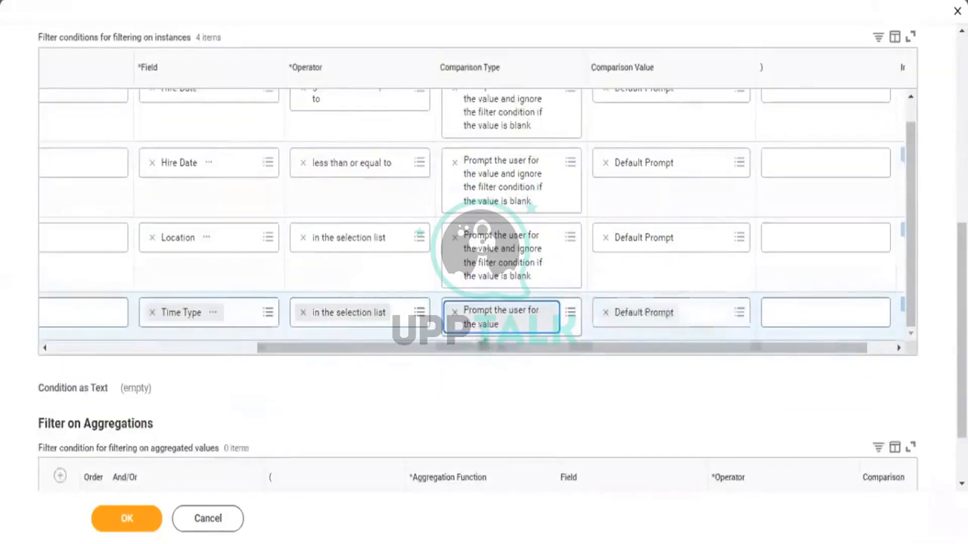
{"action": "left_click", "coordinate": [455, 313]}
{"action": "left_click", "coordinate": [464, 326]}
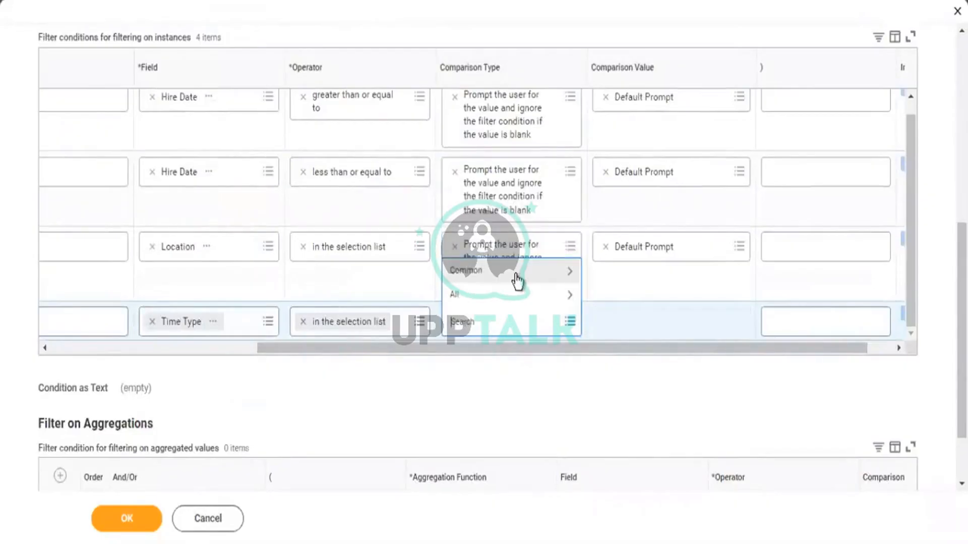
{"action": "left_click", "coordinate": [517, 272]}
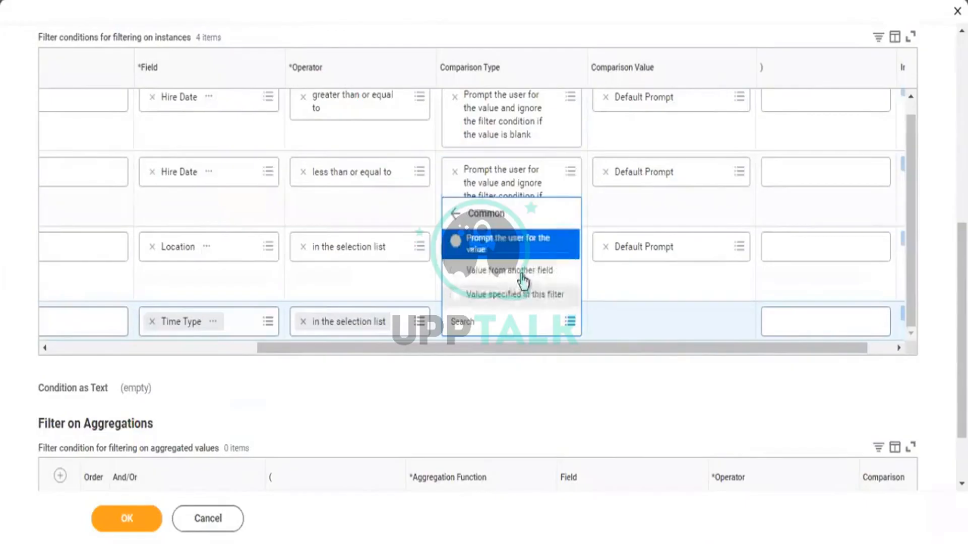
{"action": "left_click", "coordinate": [455, 215]}
{"action": "left_click", "coordinate": [495, 303]}
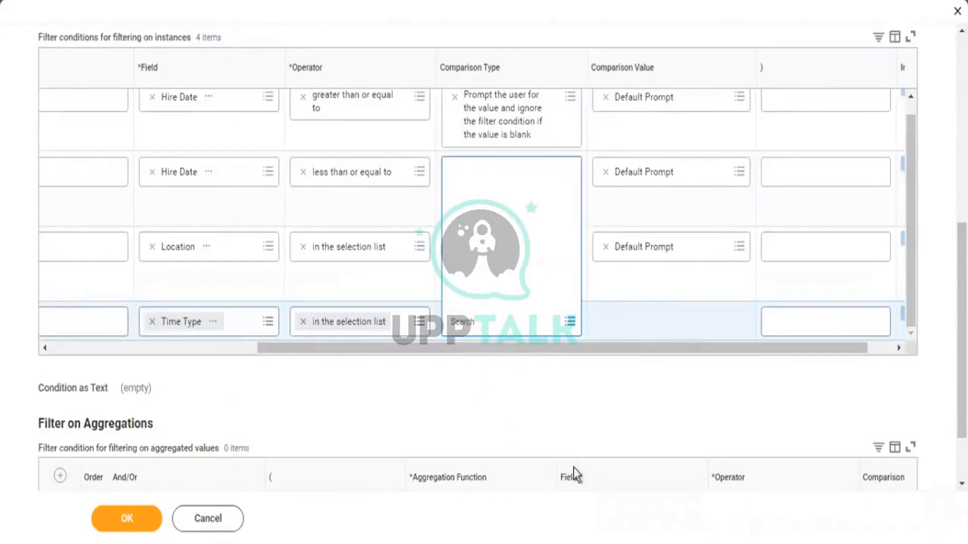
{"action": "left_click", "coordinate": [513, 242]}
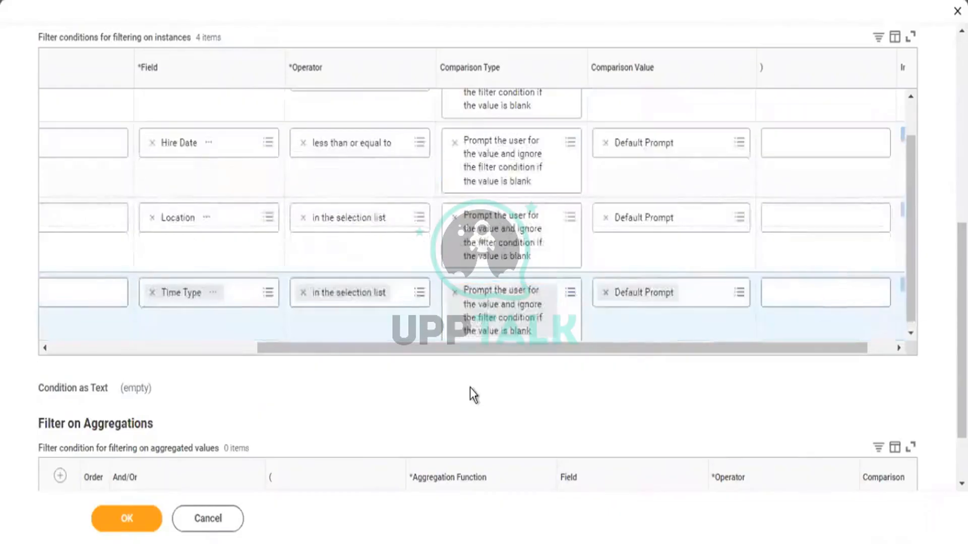
{"action": "scroll", "coordinate": [403, 304], "scroll_direction": "up", "scroll_amount": 2}
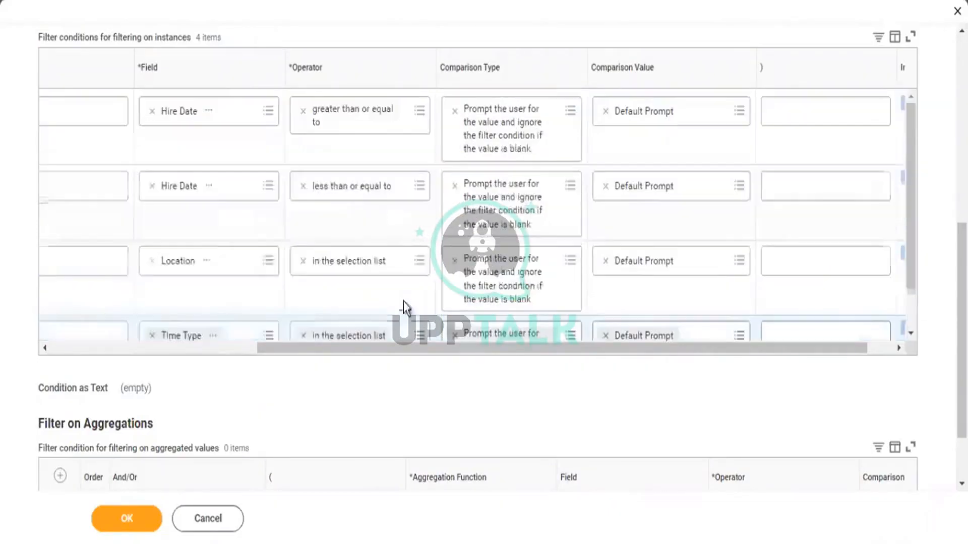
- Add two empty rows at the start of the report's Prompt Defaults table
{"action": "scroll", "coordinate": [605, 302], "scroll_direction": "up", "scroll_amount": 5}
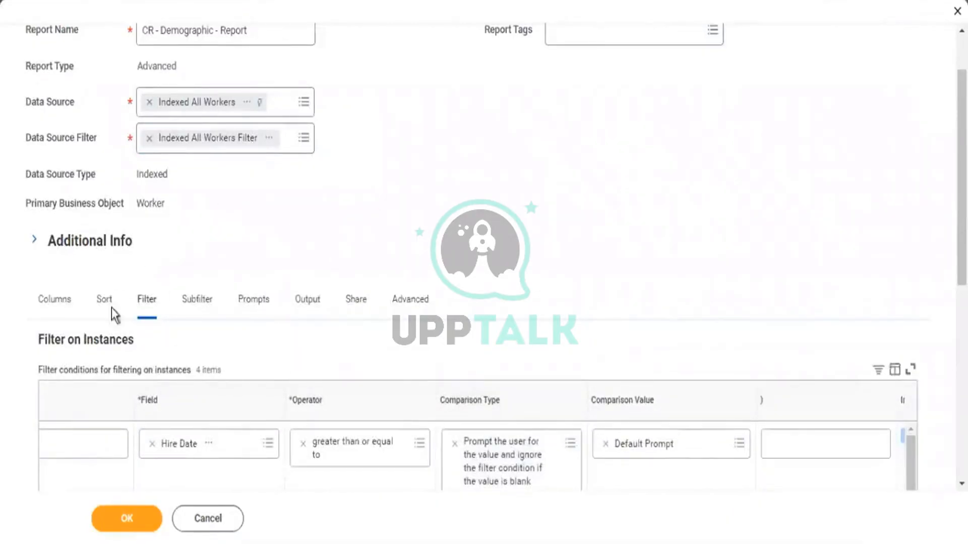
{"action": "left_click", "coordinate": [255, 309]}
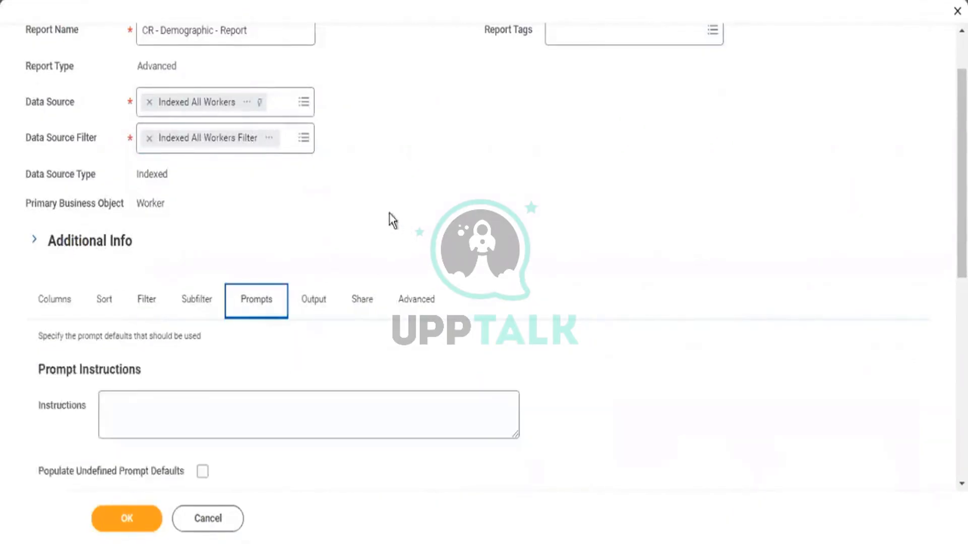
{"action": "scroll", "coordinate": [372, 226], "scroll_direction": "down", "scroll_amount": 5}
{"action": "scroll", "coordinate": [380, 262], "scroll_direction": "down", "scroll_amount": 4}
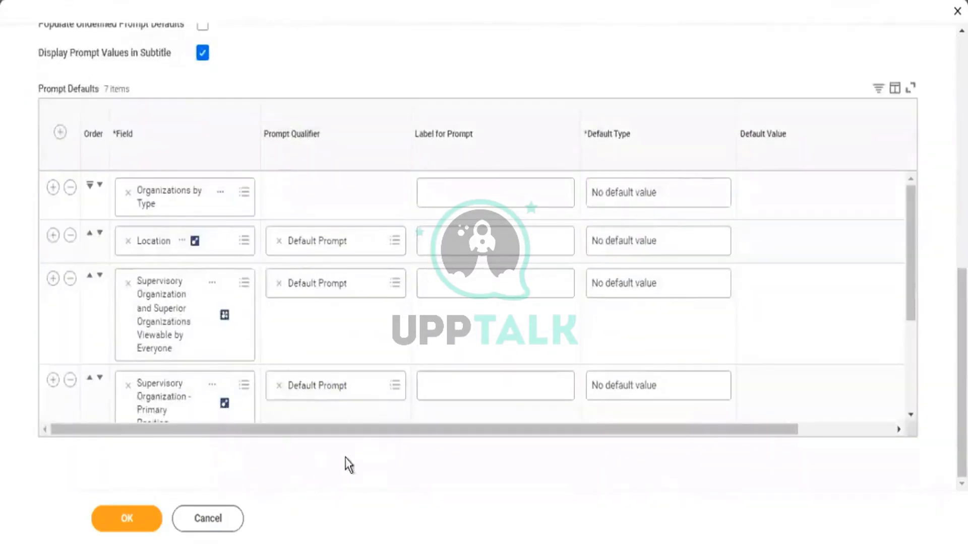
{"action": "left_click_drag", "start_coordinate": [365, 429], "coordinate": [641, 430]}
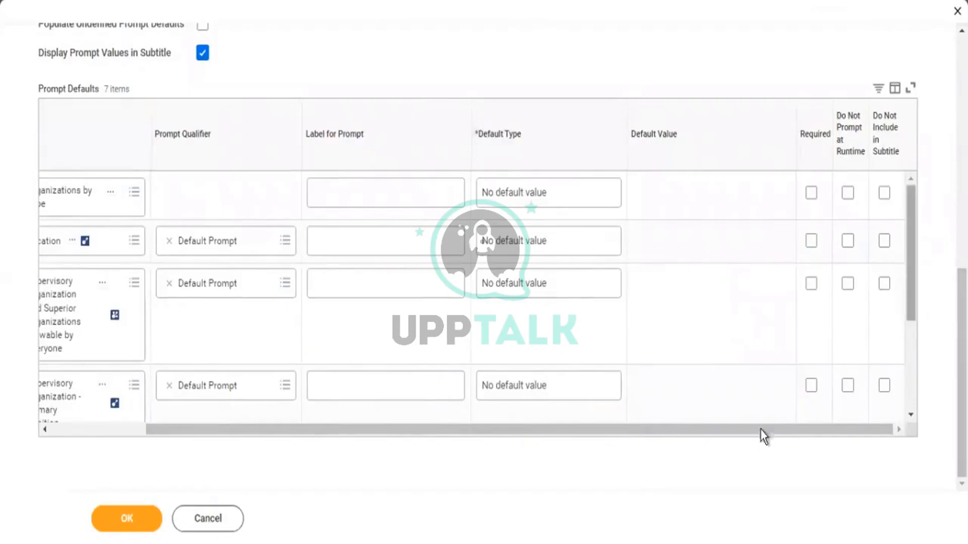
{"action": "left_click_drag", "start_coordinate": [657, 434], "coordinate": [55, 398]}
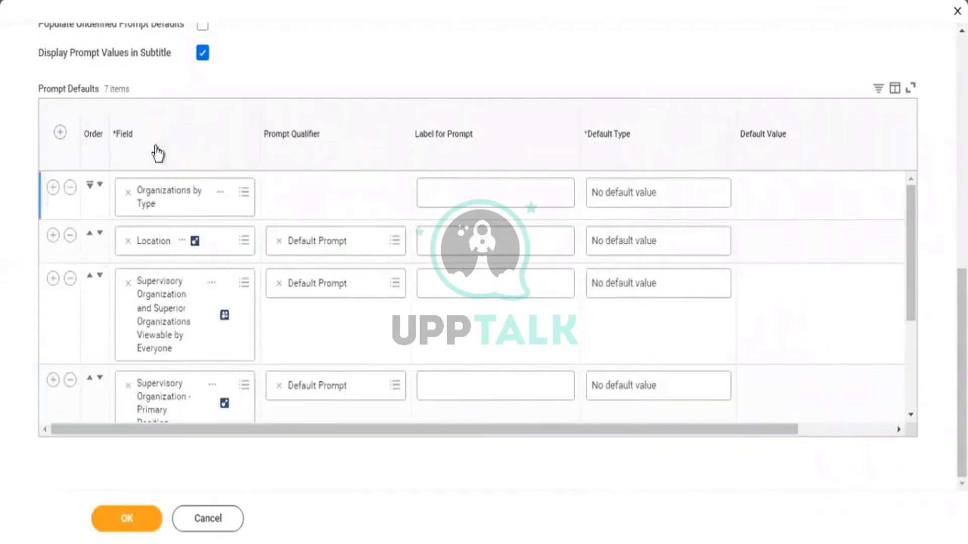
{"action": "left_click", "coordinate": [60, 133]}
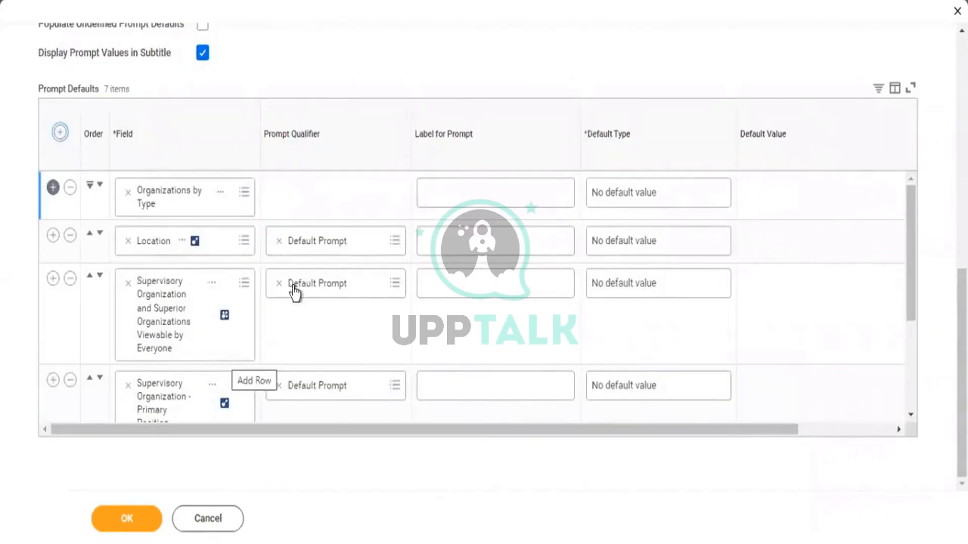
{"action": "left_click", "coordinate": [60, 133]}
{"action": "left_click", "coordinate": [60, 133]}
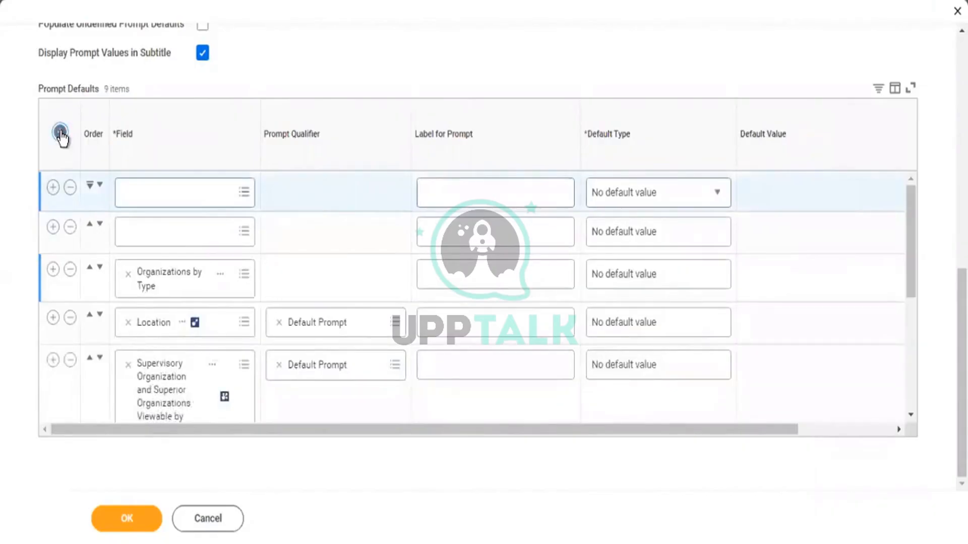
- Add two more empty rows at the start of the Prompt Defaults table and set the first row's field to Hire Date
{"action": "left_click", "coordinate": [60, 133]}
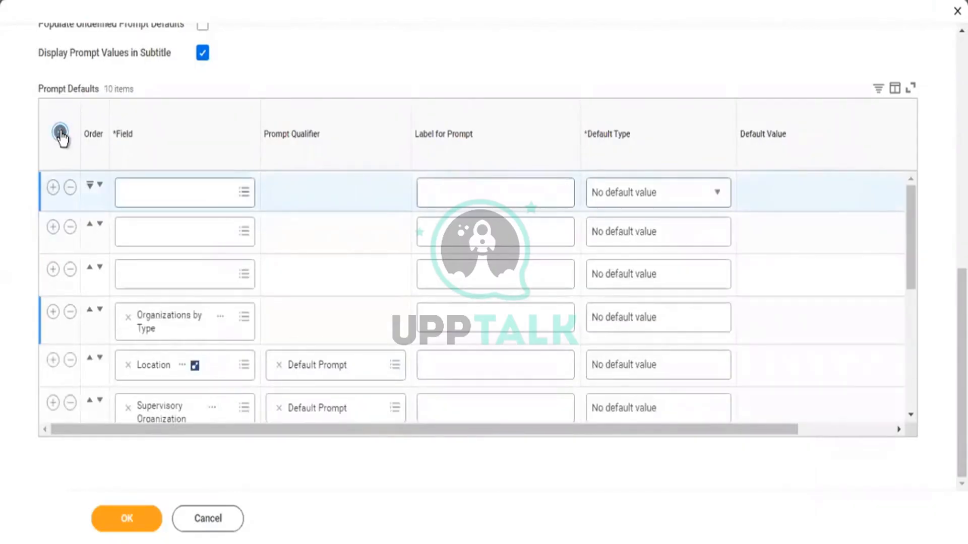
{"action": "left_click", "coordinate": [60, 133]}
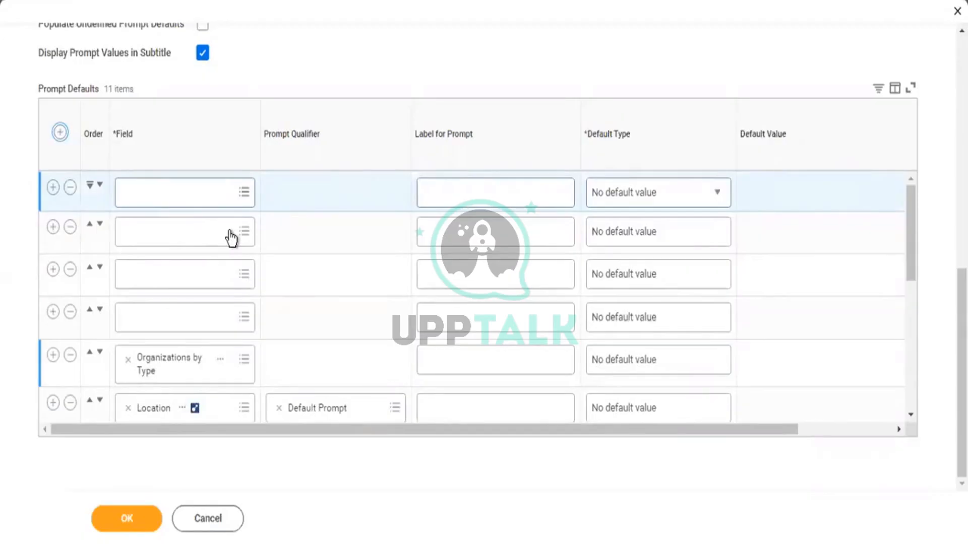
{"action": "left_click", "coordinate": [134, 191]}
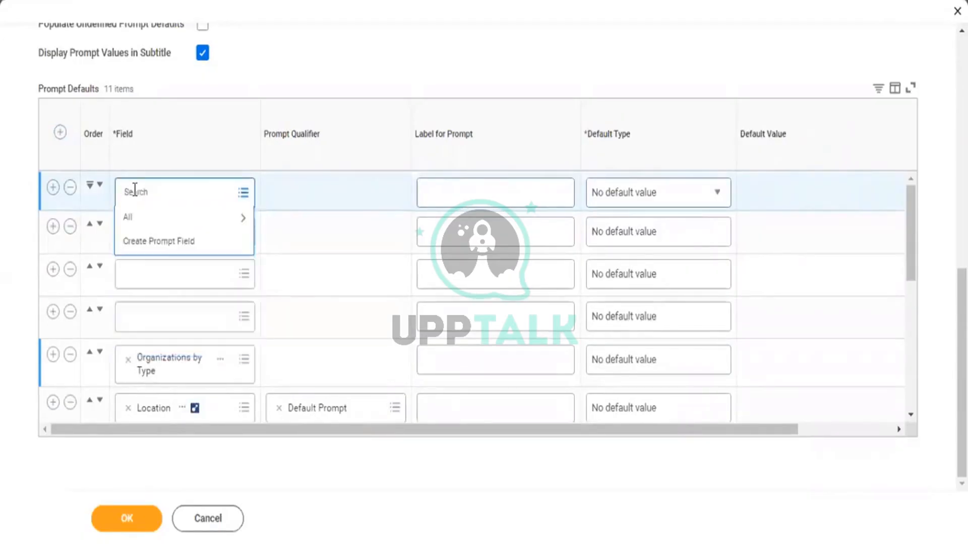
{"action": "type", "text": "Hire Date"}
{"action": "key", "text": "Return"}
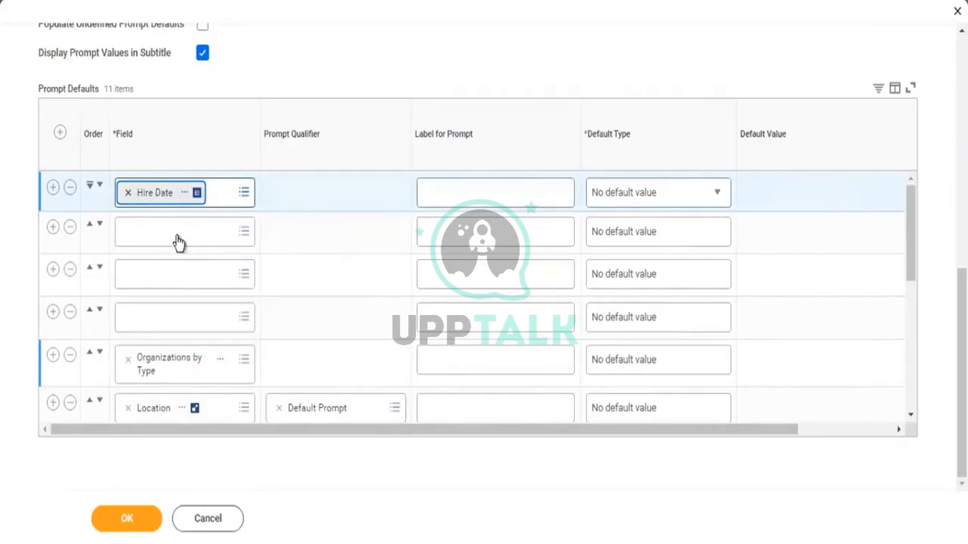
{"action": "left_click", "coordinate": [179, 243]}
- Replace the first Hire Date row's prompt qualifier with Starting Prompt
{"action": "left_click", "coordinate": [449, 198]}
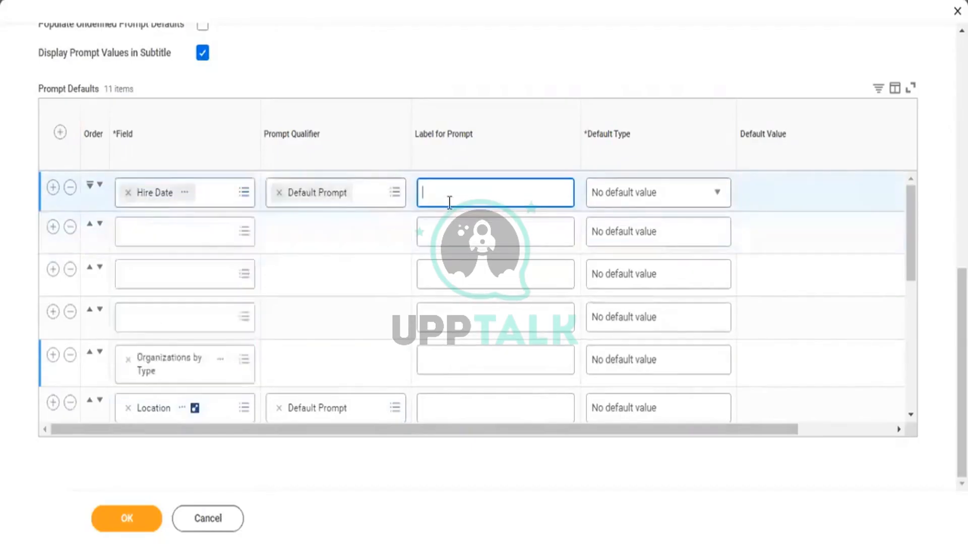
{"action": "left_click", "coordinate": [287, 203]}
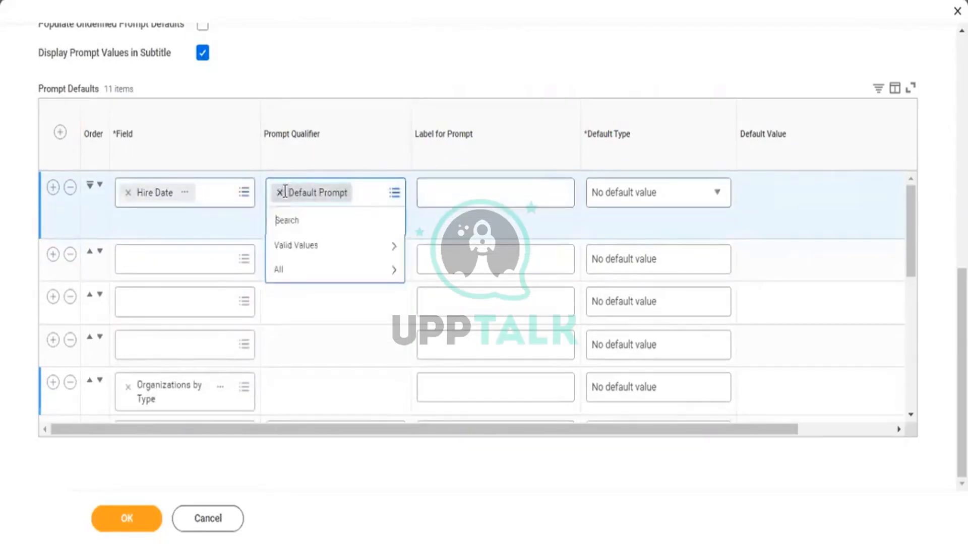
{"action": "left_click", "coordinate": [280, 192]}
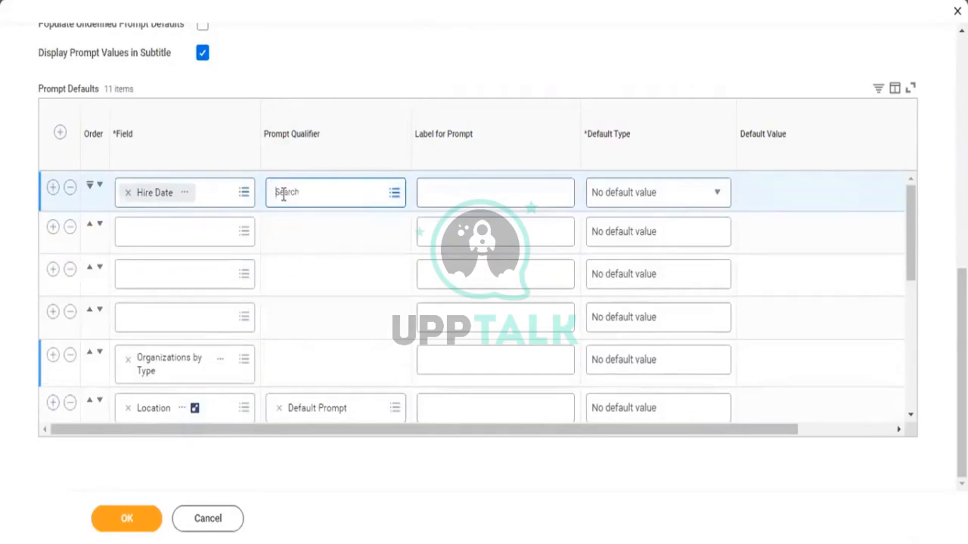
{"action": "type", "text": "Starting Prompt"}
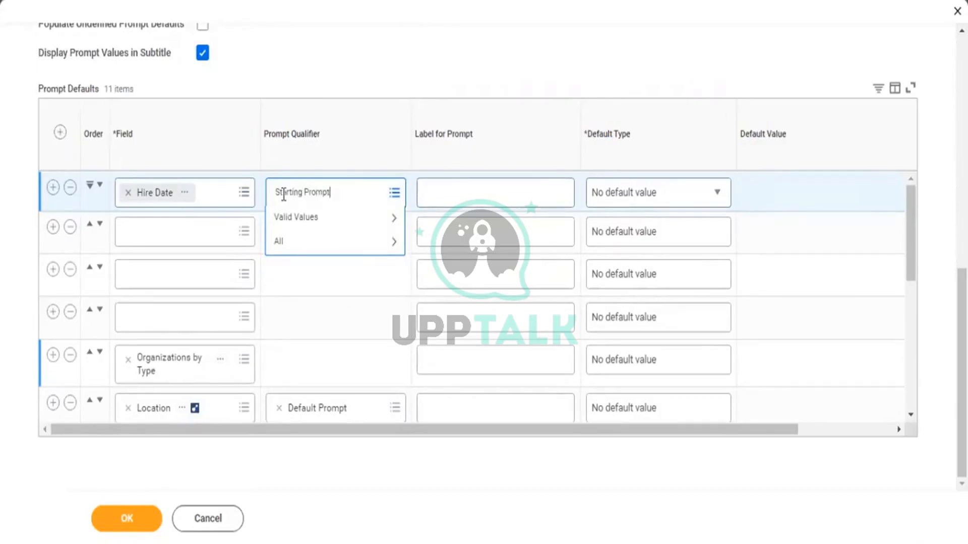
{"action": "key", "text": "Return"}
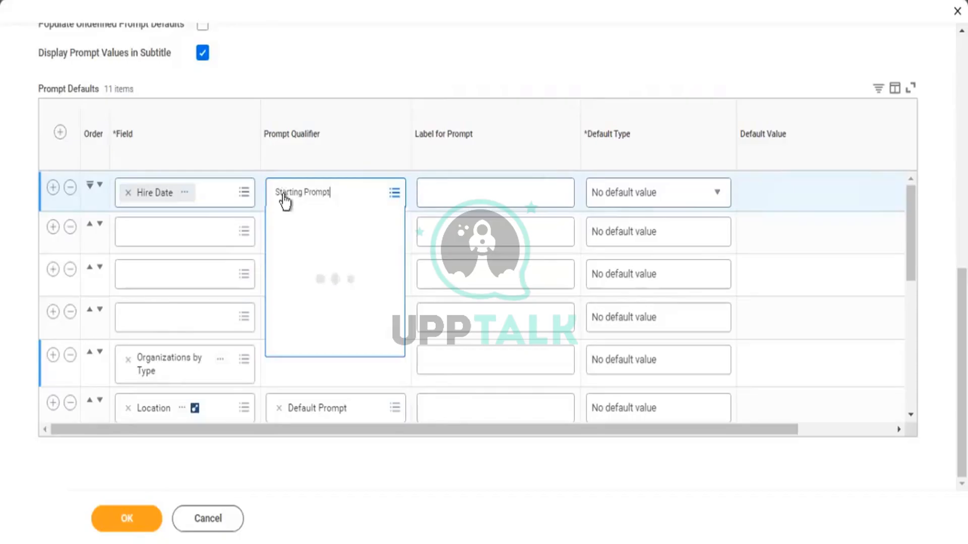
- Set the second Prompt Defaults row's field to Hire Date and its prompt qualifier to Ending Prompt
{"action": "left_click", "coordinate": [160, 223]}
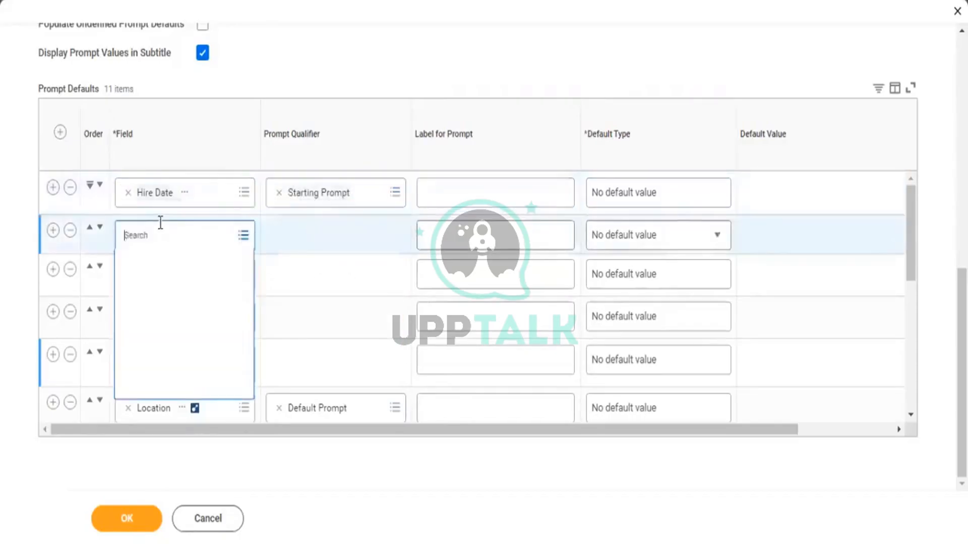
{"action": "type", "text": "Hire Date"}
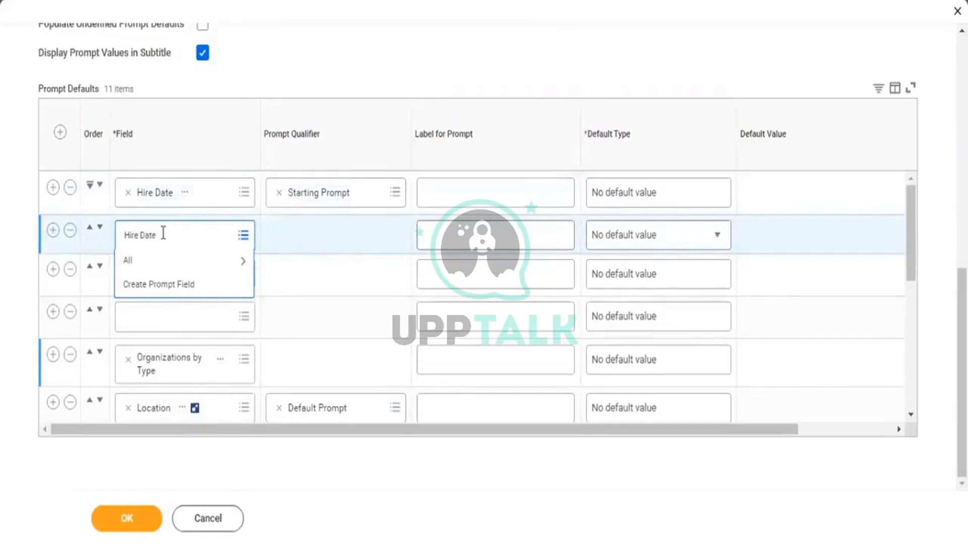
{"action": "key", "text": "Return"}
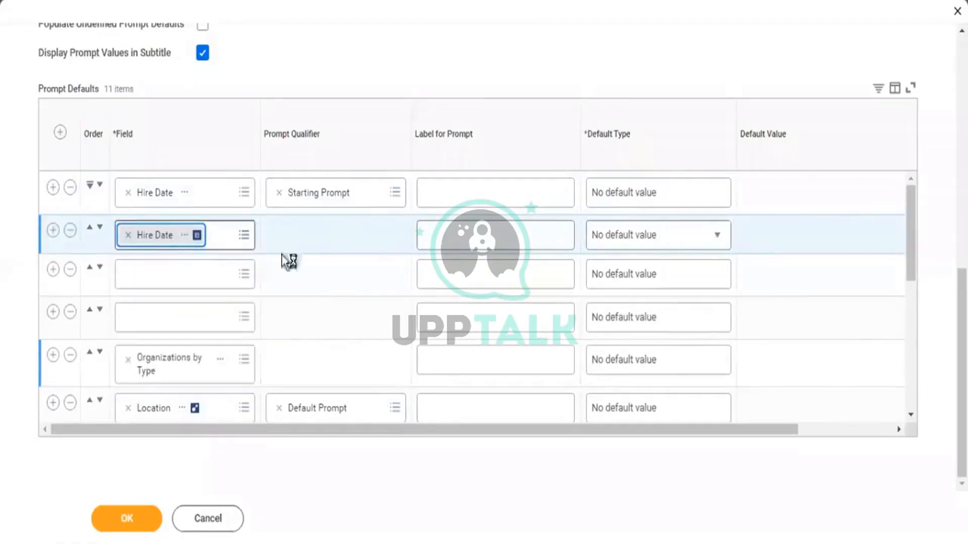
{"action": "left_click", "coordinate": [278, 235]}
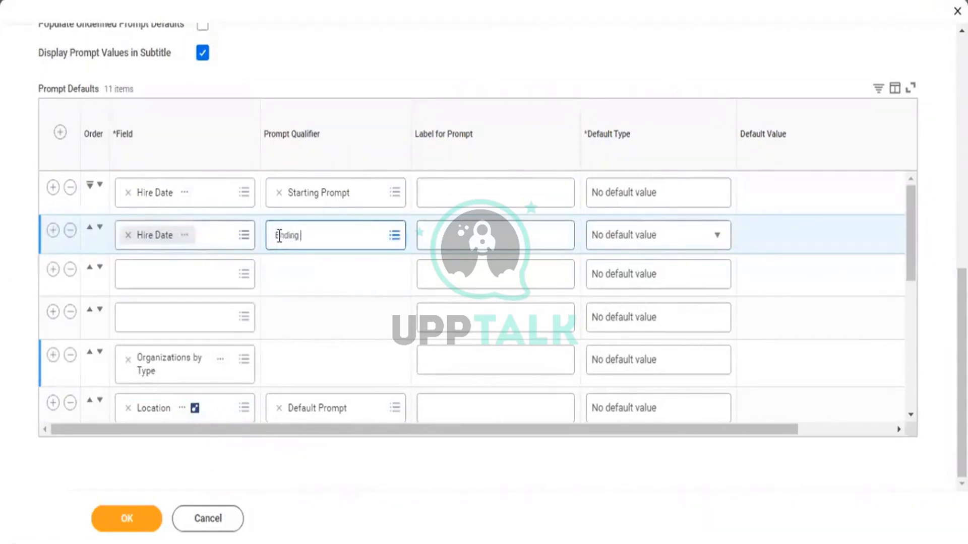
{"action": "type", "text": "Ending Promt"}
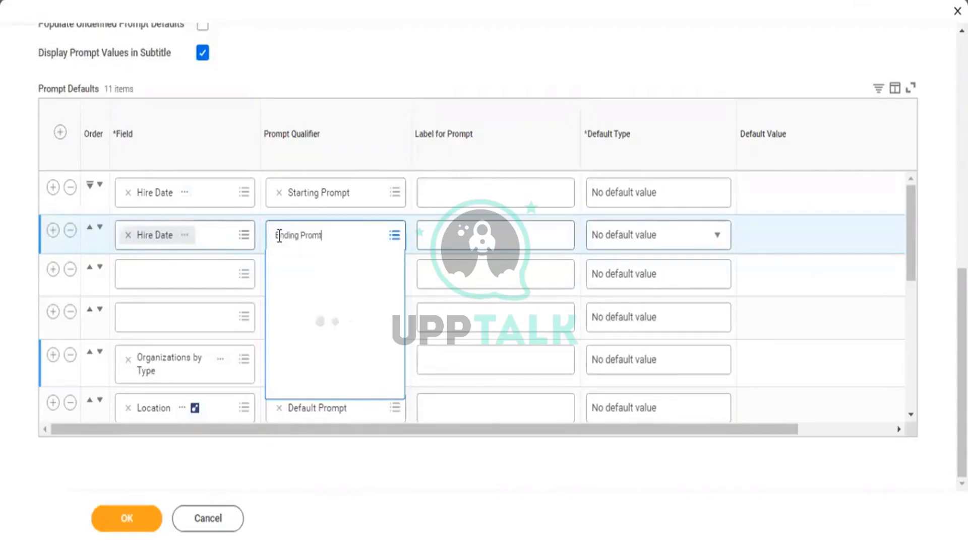
{"action": "left_click", "coordinate": [327, 236]}
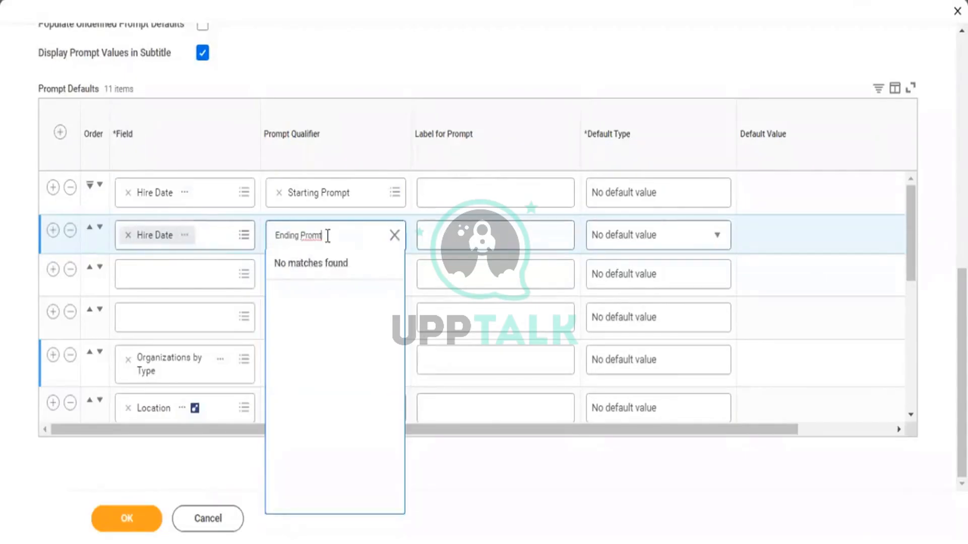
{"action": "key", "text": "Return"}
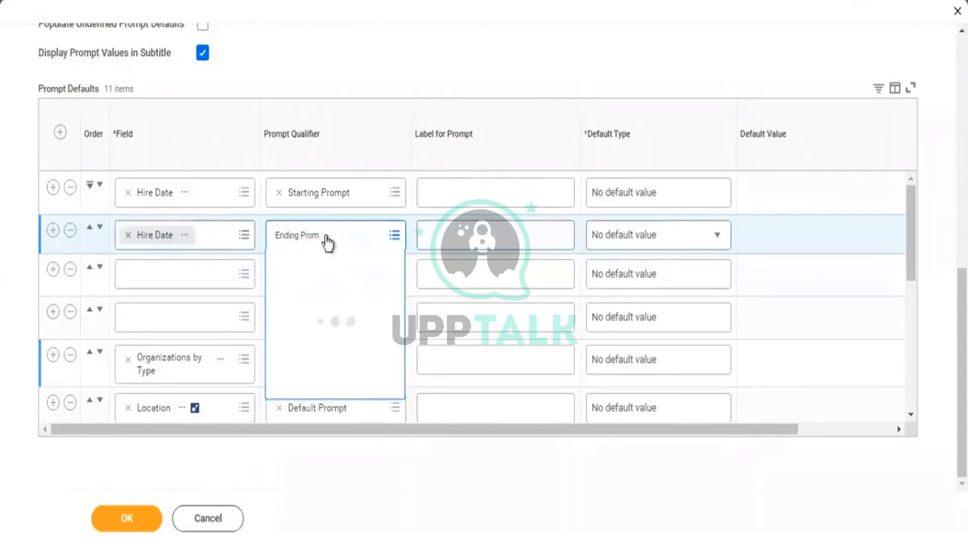
- Examine the first Hire Date row's default type options and the remaining columns of the Prompt Defaults table
{"action": "left_click", "coordinate": [650, 190]}
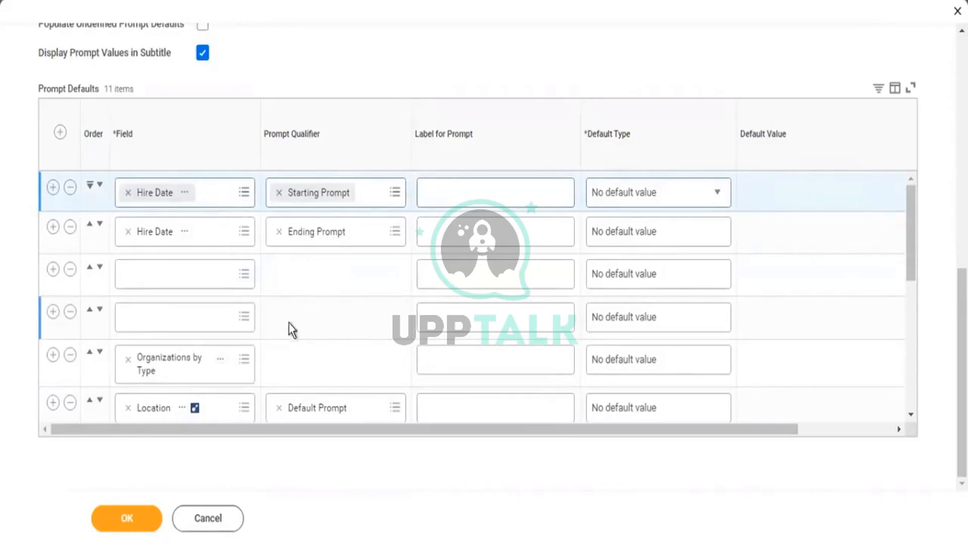
{"action": "scroll", "coordinate": [291, 329], "scroll_direction": "up", "scroll_amount": 2}
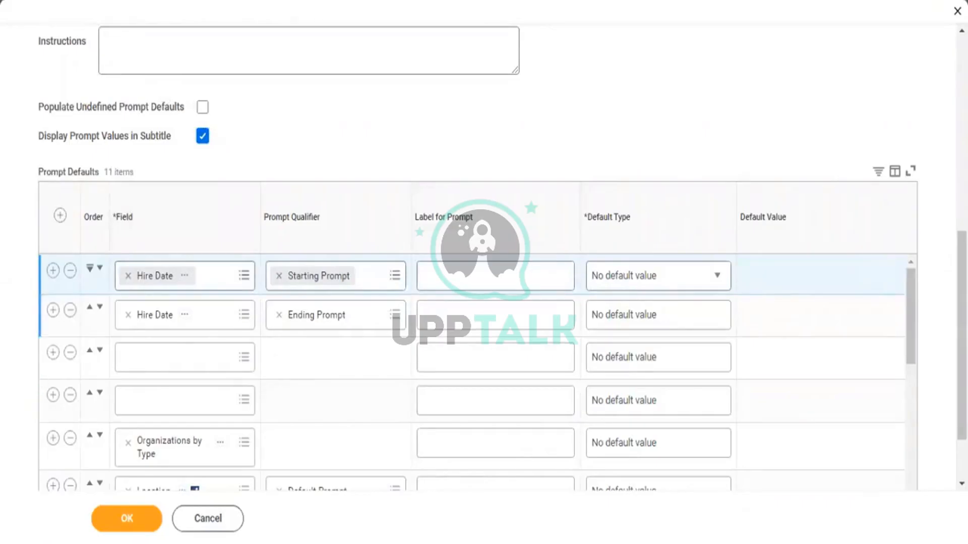
{"action": "scroll", "coordinate": [289, 269], "scroll_direction": "down", "scroll_amount": 2}
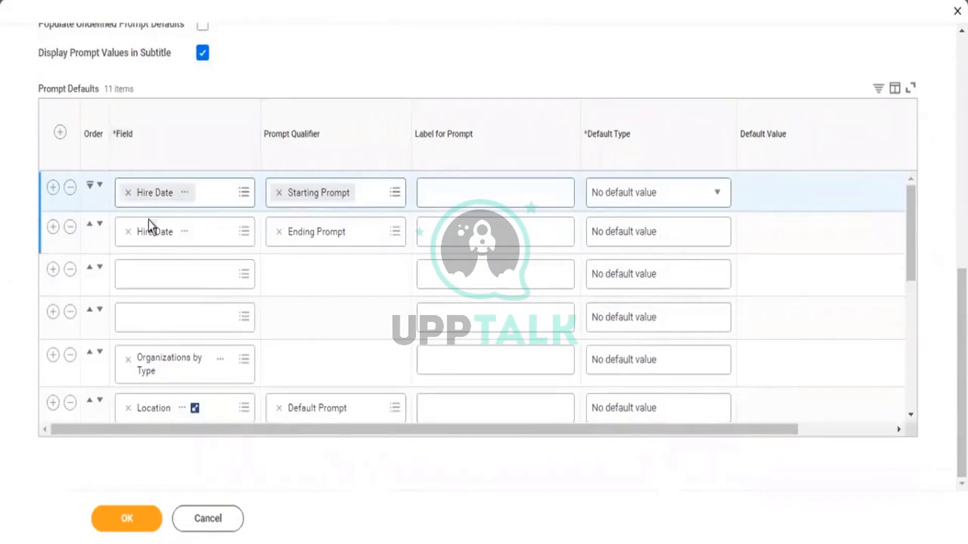
{"action": "left_click_drag", "start_coordinate": [444, 431], "coordinate": [583, 356]}
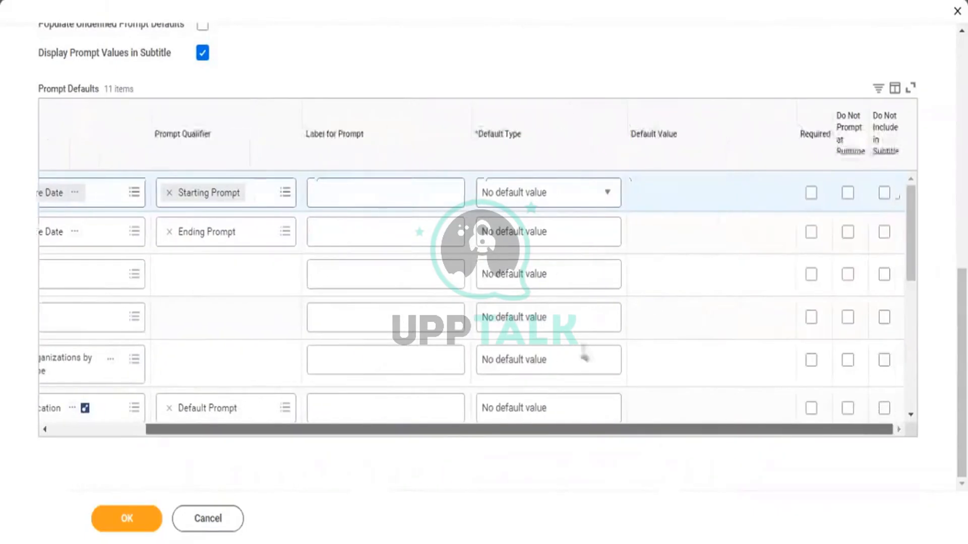
{"action": "left_click", "coordinate": [546, 196]}
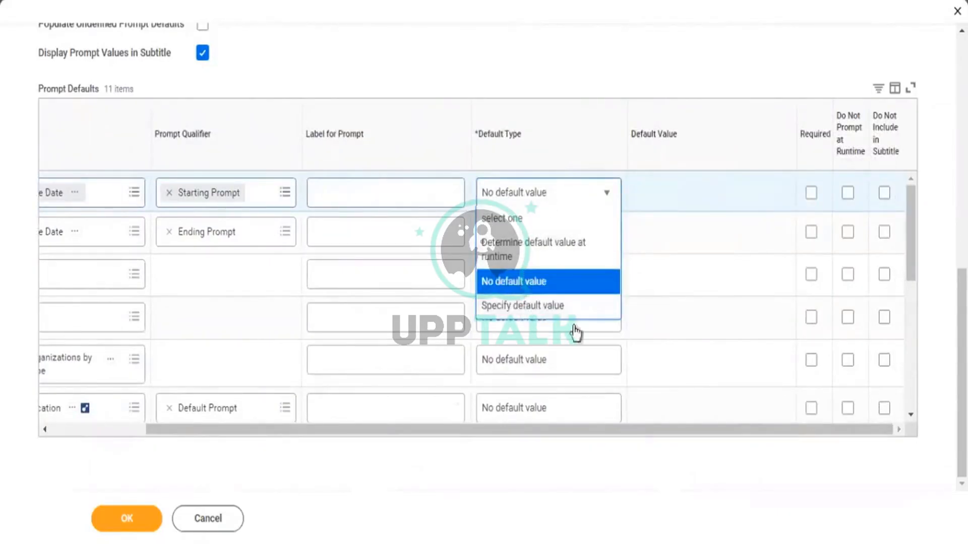
{"action": "left_click", "coordinate": [872, 256]}
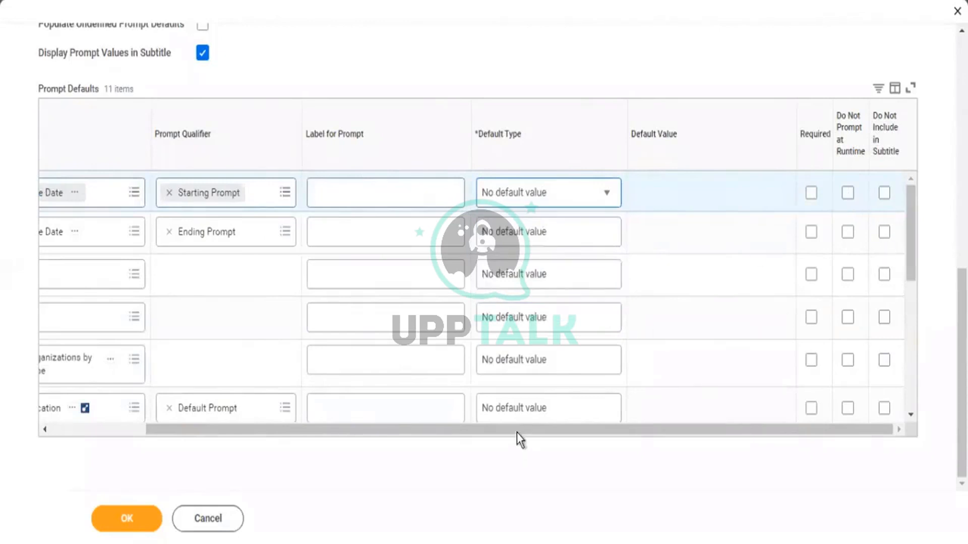
{"action": "left_click_drag", "start_coordinate": [516, 432], "coordinate": [65, 385]}
- Set the third Prompt Defaults row's field to Location
{"action": "left_click", "coordinate": [164, 278]}
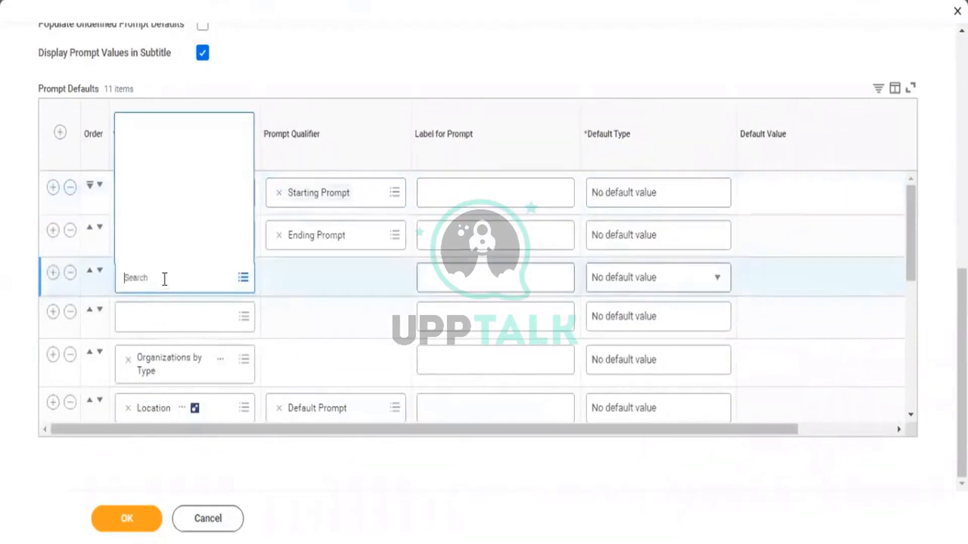
{"action": "type", "text": "Locat"}
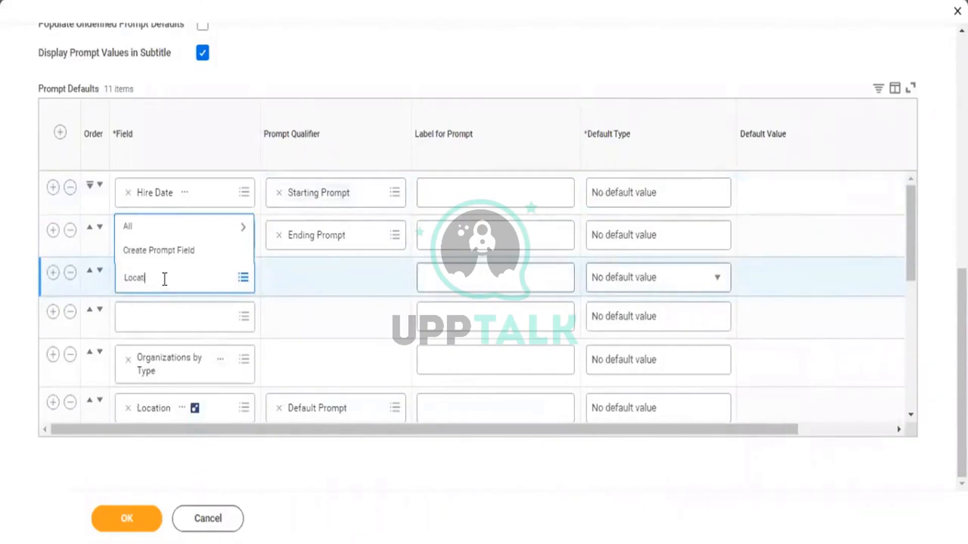
{"action": "type", "text": "ion"}
{"action": "key", "text": "Return"}
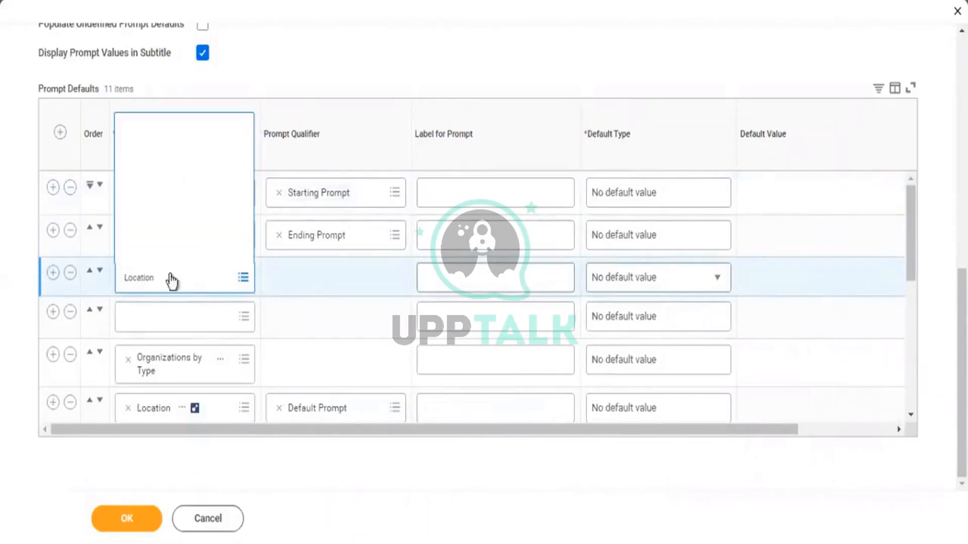
- Set the fourth Prompt Defaults row's field to Time Type
{"action": "left_click", "coordinate": [146, 325]}
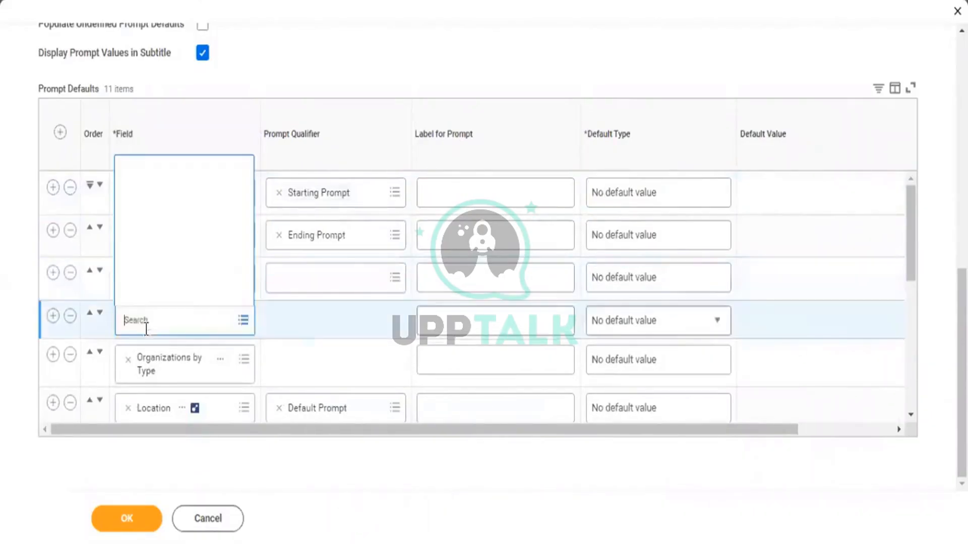
{"action": "type", "text": "Time"}
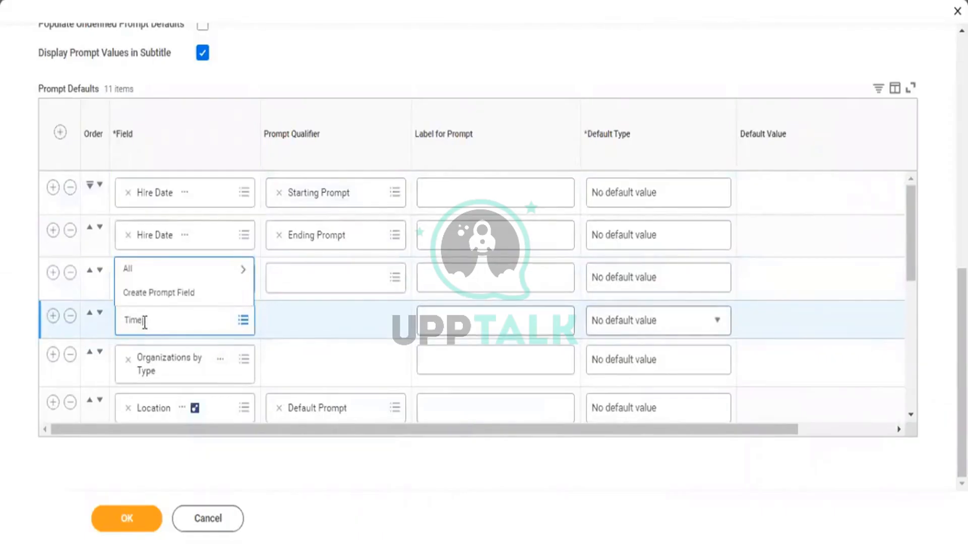
{"action": "type", "text": " ype"}
{"action": "key", "text": "Return"}
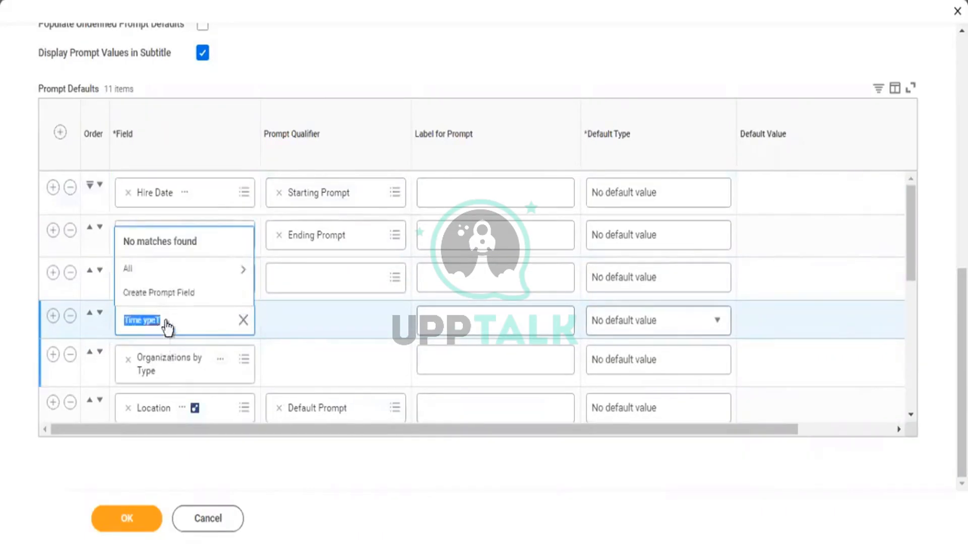
{"action": "left_click", "coordinate": [165, 320]}
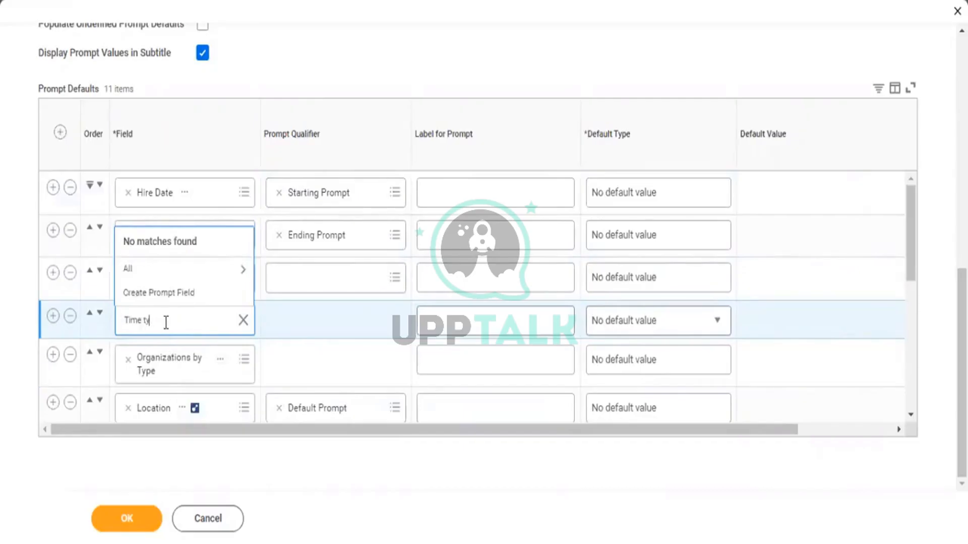
{"action": "key", "text": "Return"}
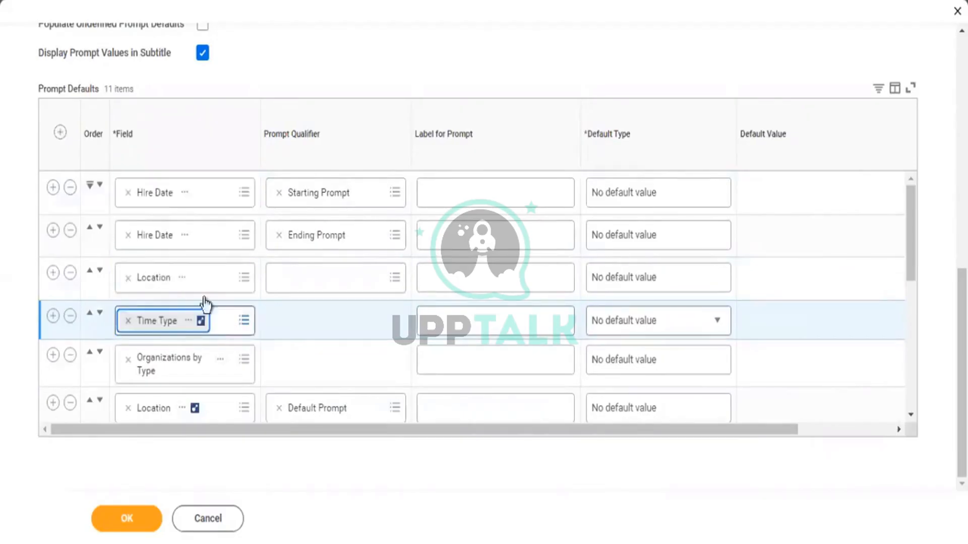
- Set the prompt qualifier of the newly added Location row to Default Prompt
{"action": "left_click", "coordinate": [341, 282]}
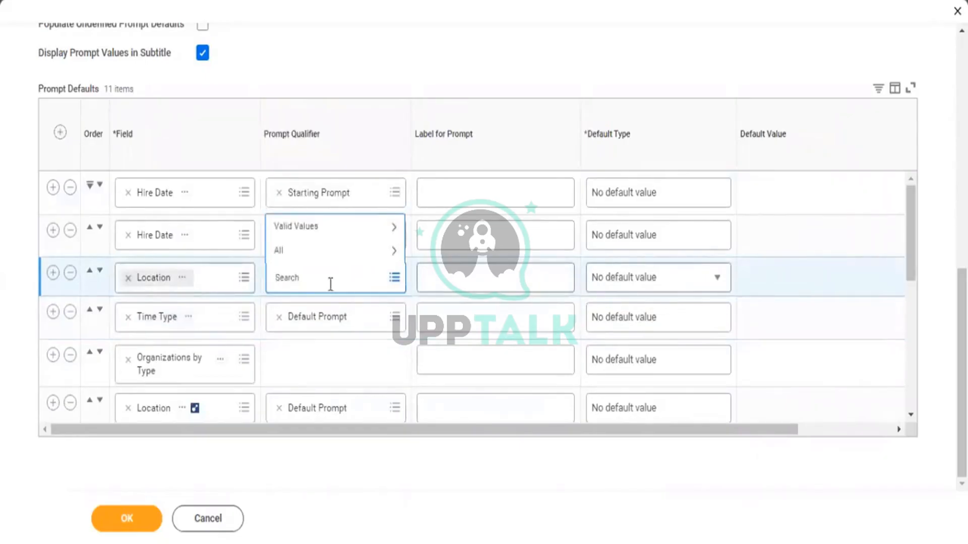
{"action": "left_click", "coordinate": [313, 233]}
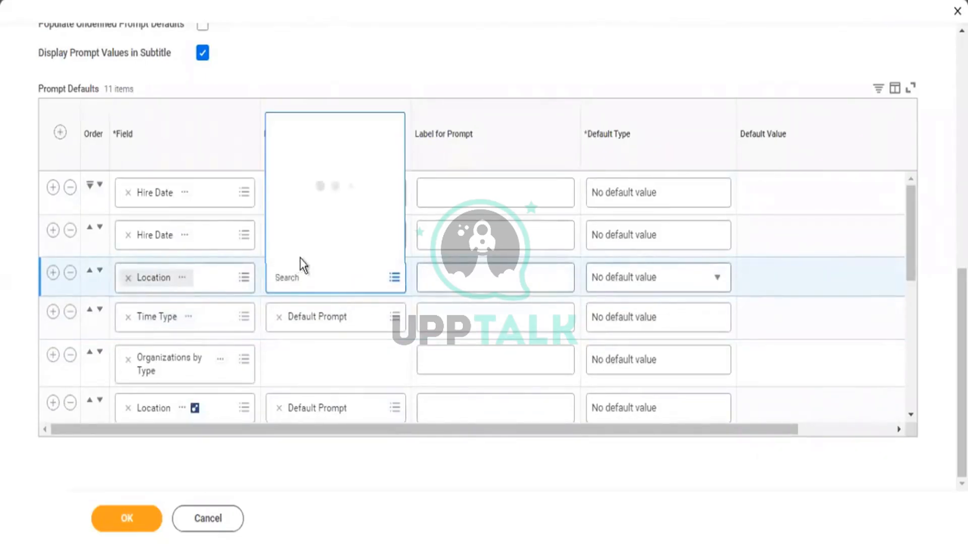
{"action": "left_click", "coordinate": [316, 257]}
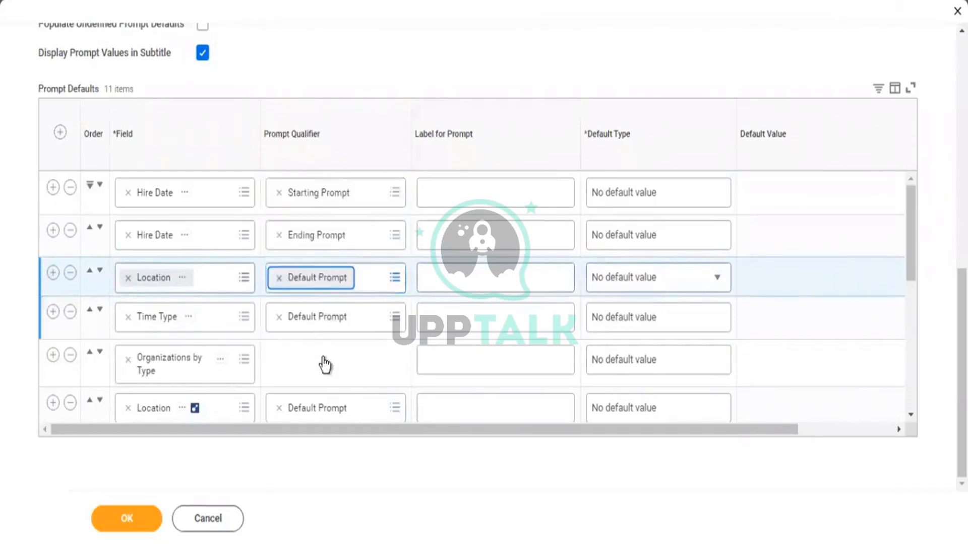
{"action": "left_click", "coordinate": [335, 362]}
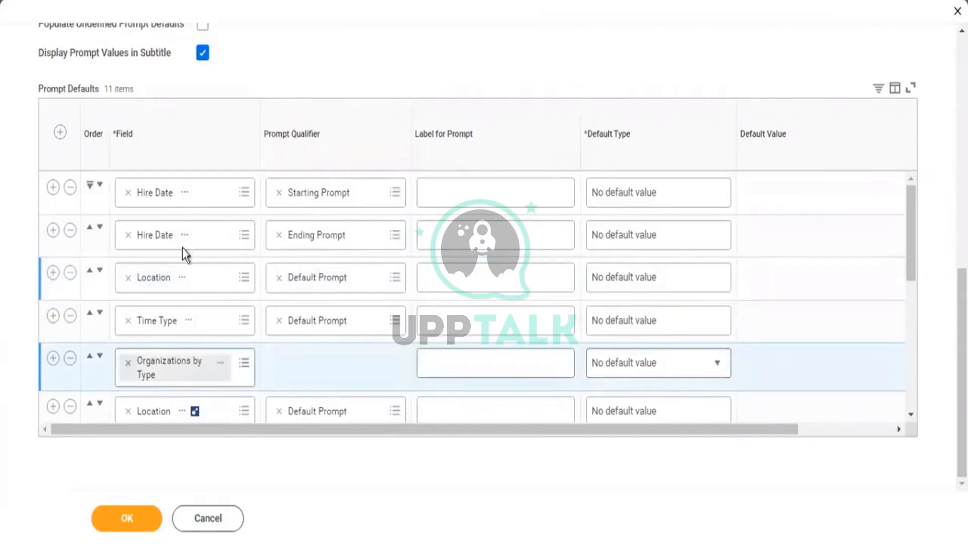
{"action": "scroll", "coordinate": [313, 349], "scroll_direction": "down", "scroll_amount": 3}
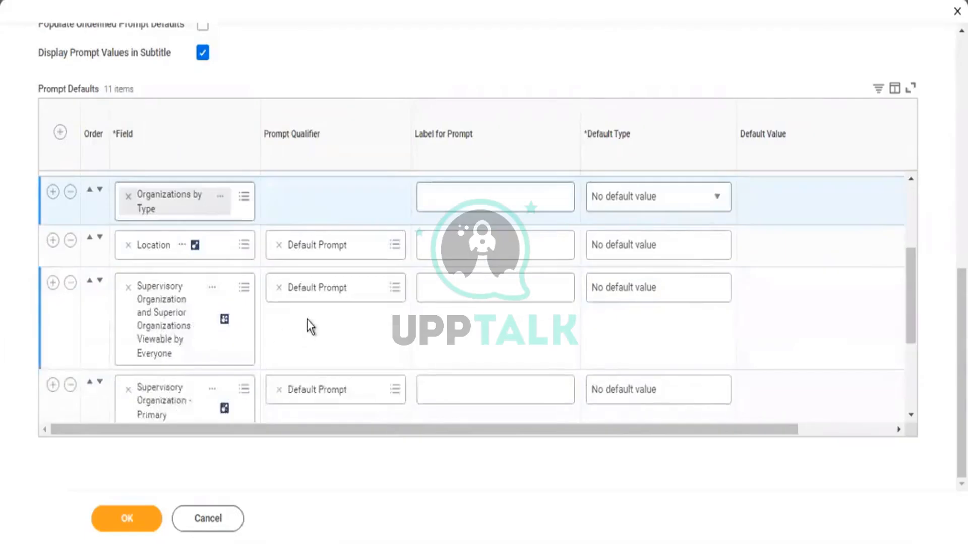
- Enable Do Not Prompt at Runtime for the Worker Types row in the Prompt Defaults table
{"action": "scroll", "coordinate": [309, 325], "scroll_direction": "down", "scroll_amount": 2}
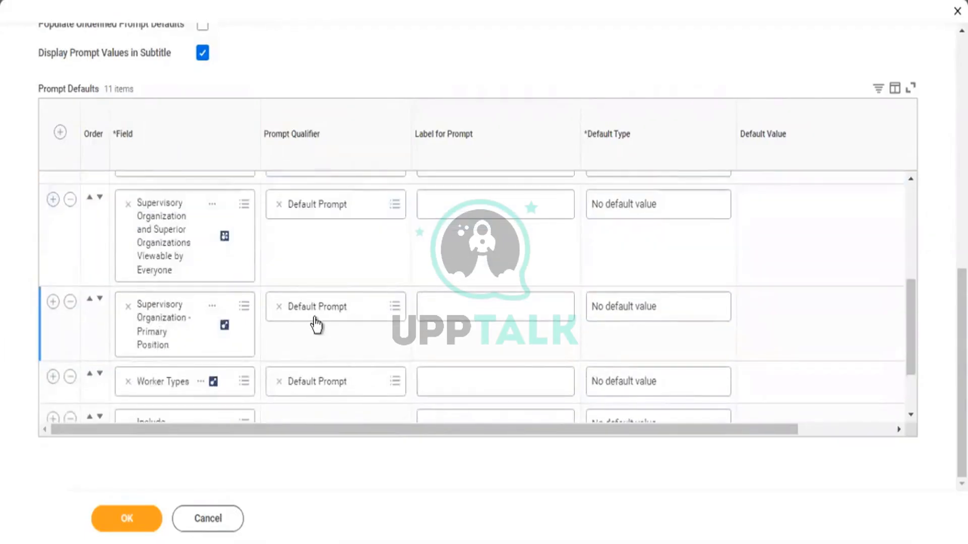
{"action": "scroll", "coordinate": [316, 323], "scroll_direction": "down", "scroll_amount": 2}
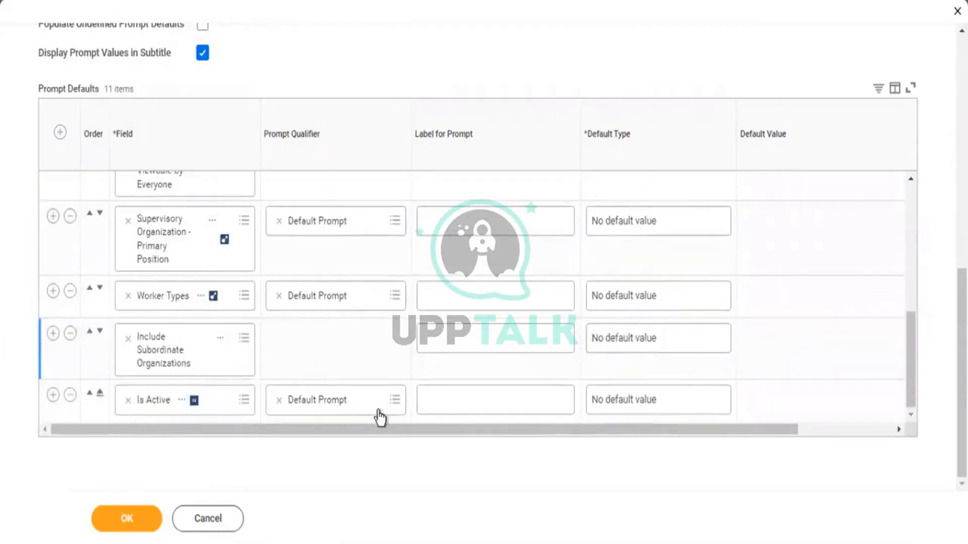
{"action": "left_click_drag", "start_coordinate": [352, 433], "coordinate": [700, 443]}
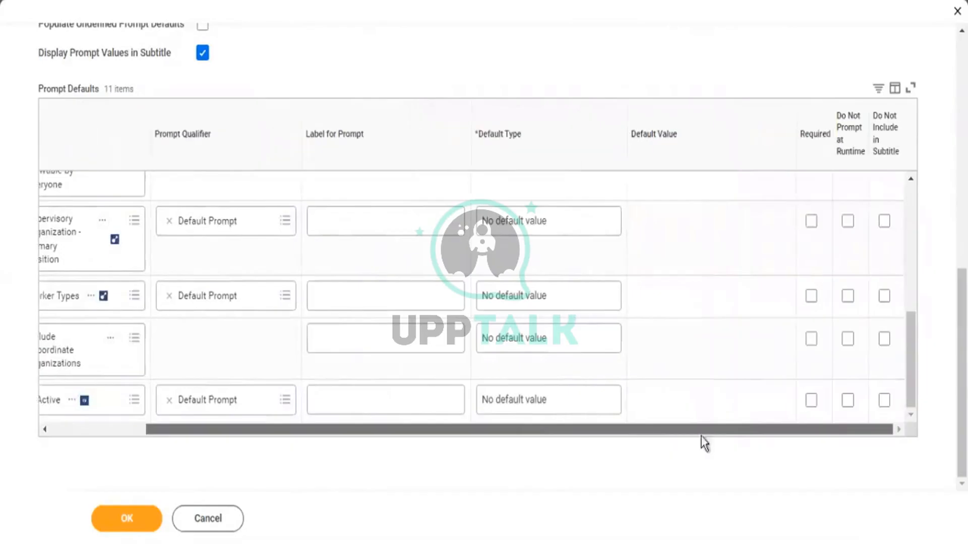
{"action": "left_click", "coordinate": [847, 296]}
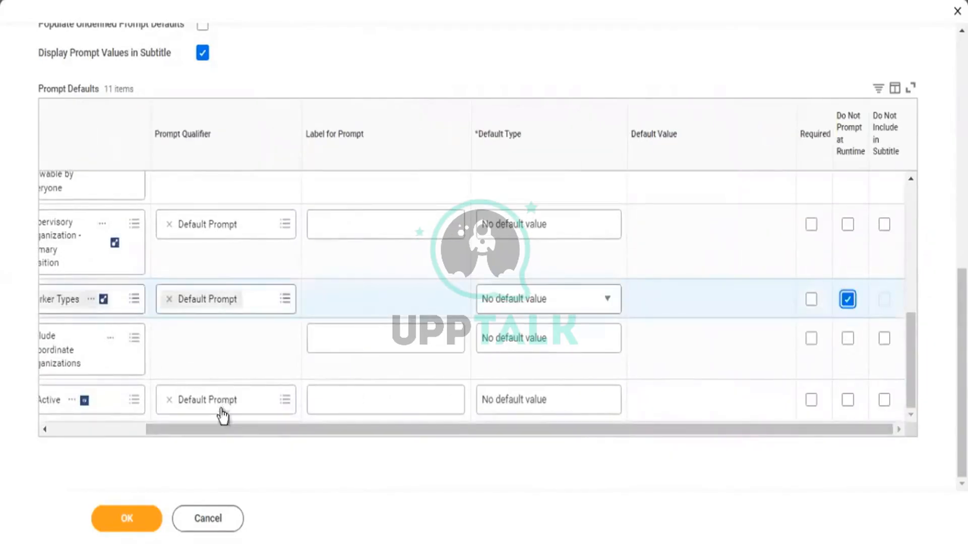
- Mark the Is Active row as both Do Not Prompt at Runtime and Required
{"action": "left_click_drag", "start_coordinate": [222, 431], "coordinate": [82, 428]}
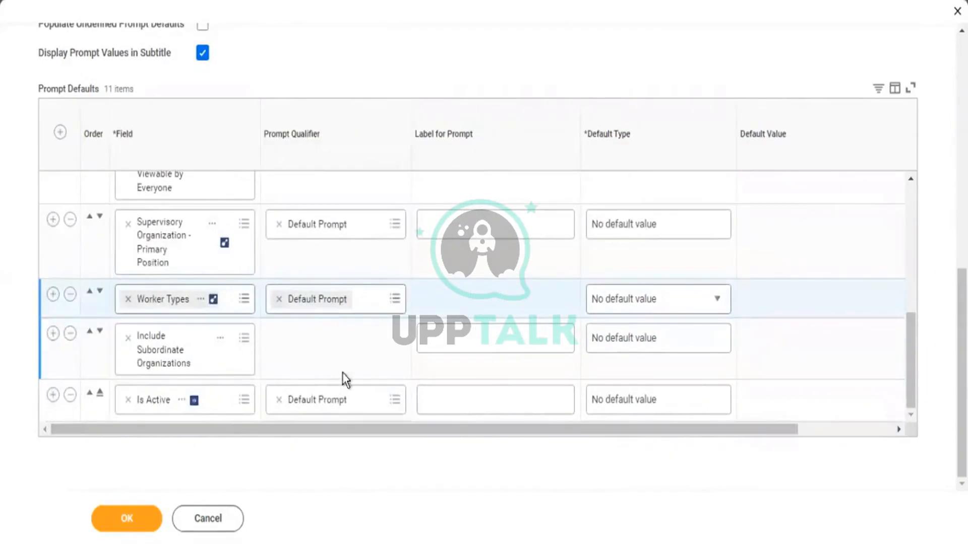
{"action": "left_click_drag", "start_coordinate": [686, 431], "coordinate": [879, 449]}
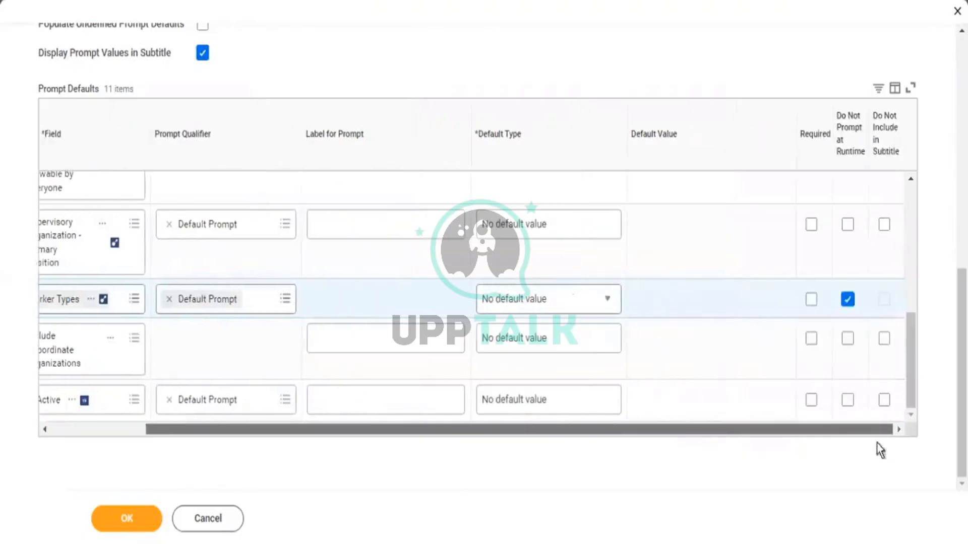
{"action": "left_click", "coordinate": [847, 403]}
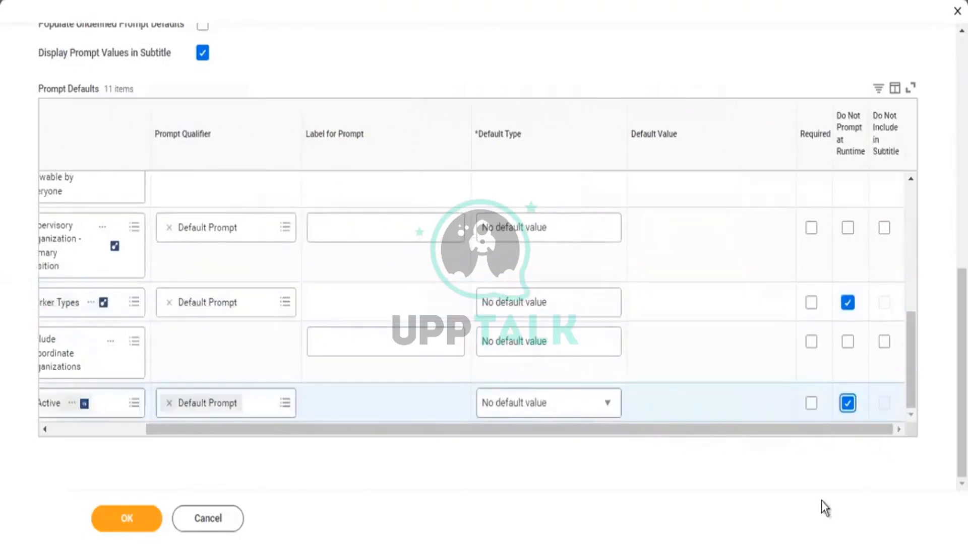
{"action": "left_click", "coordinate": [810, 404]}
- Enable Do Not Prompt at Runtime for the two Supervisory Organization rows, the superior-organizations one and the Primary Position one
{"action": "left_click_drag", "start_coordinate": [559, 426], "coordinate": [361, 406]}
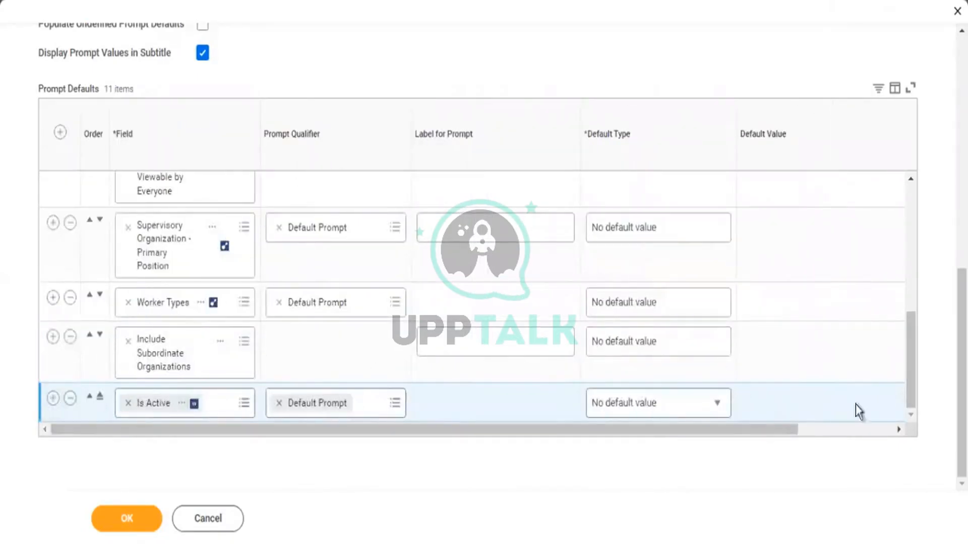
{"action": "left_click_drag", "start_coordinate": [910, 396], "coordinate": [900, 351]}
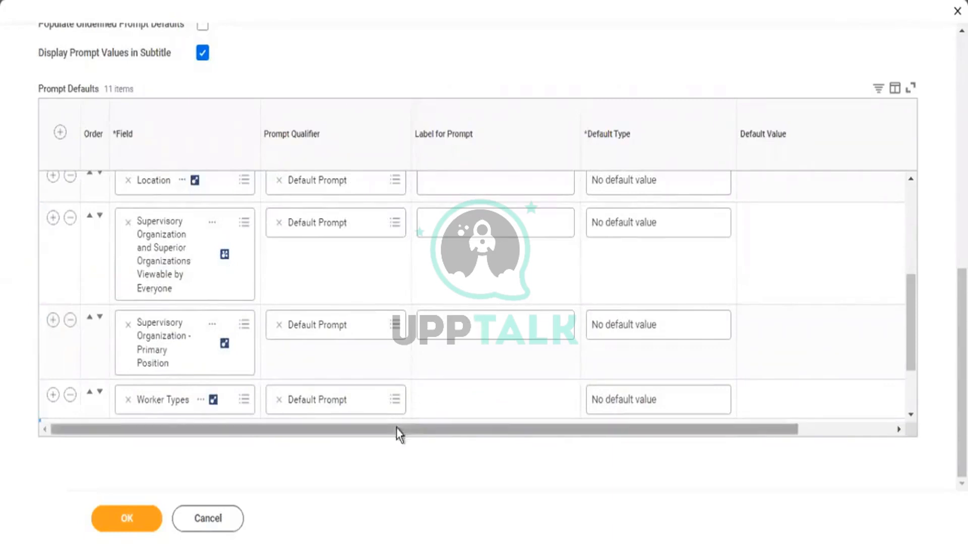
{"action": "left_click_drag", "start_coordinate": [398, 431], "coordinate": [726, 443]}
{"action": "left_click", "coordinate": [844, 228]}
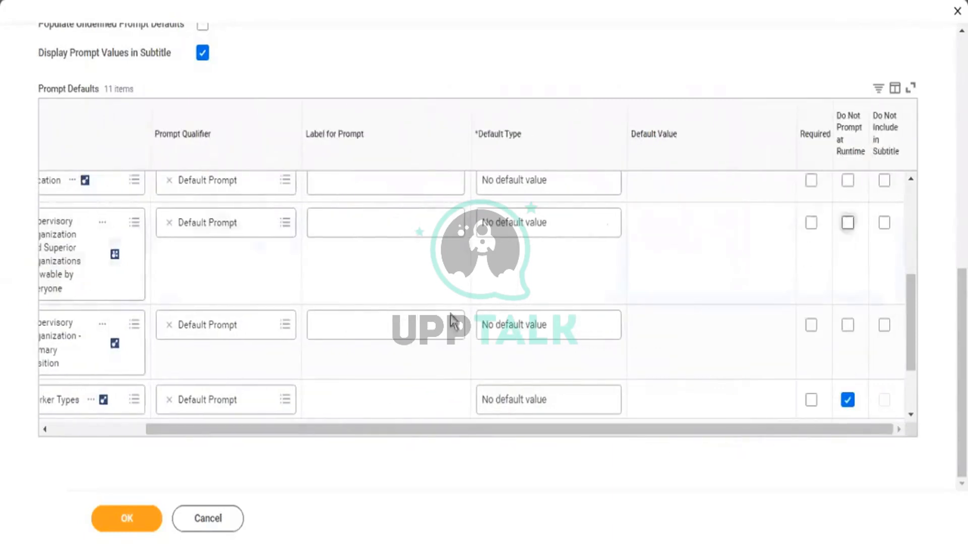
{"action": "left_click_drag", "start_coordinate": [334, 429], "coordinate": [400, 458]}
{"action": "left_click", "coordinate": [848, 326]}
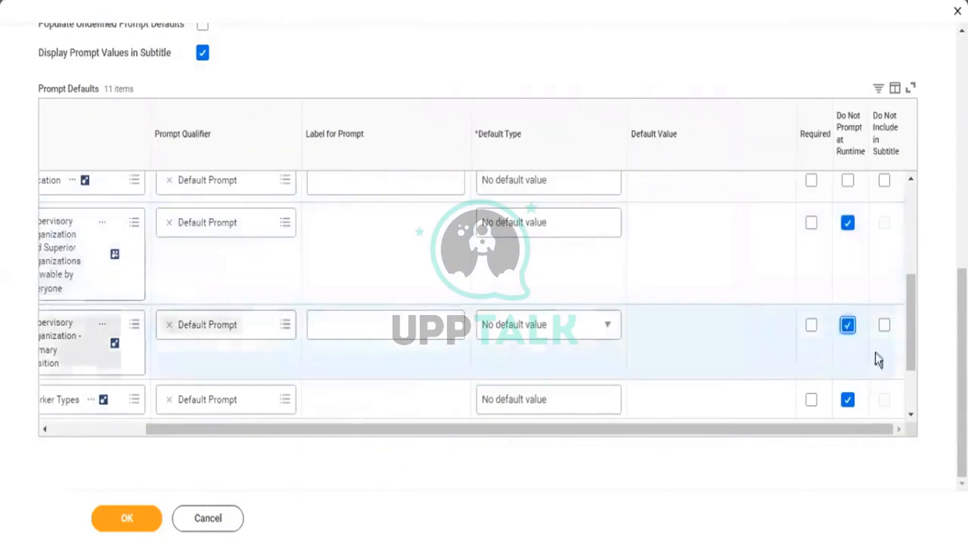
- Enable Do Not Prompt at Runtime for the Include Subordinate Organizations row
{"action": "scroll", "coordinate": [678, 398], "scroll_direction": "down", "scroll_amount": 2}
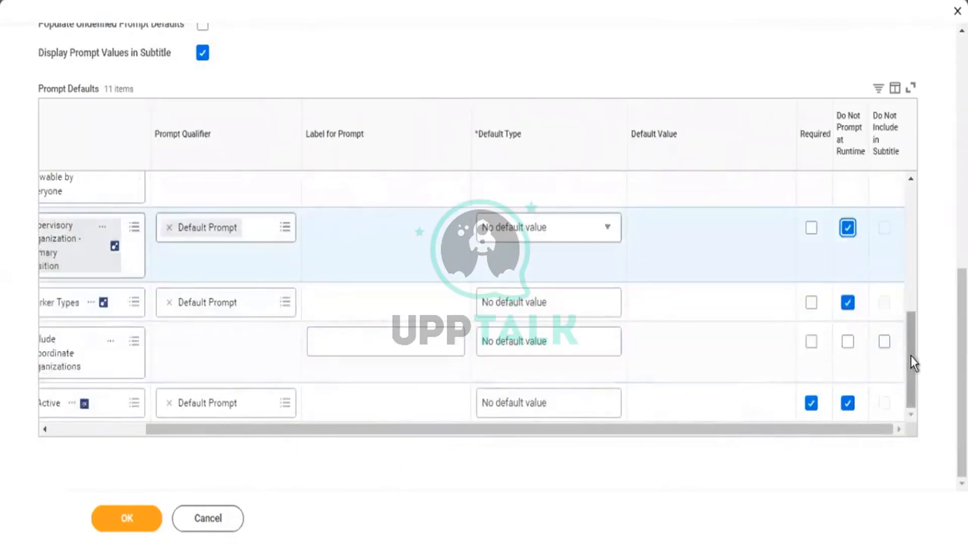
{"action": "left_click_drag", "start_coordinate": [170, 426], "coordinate": [11, 423]}
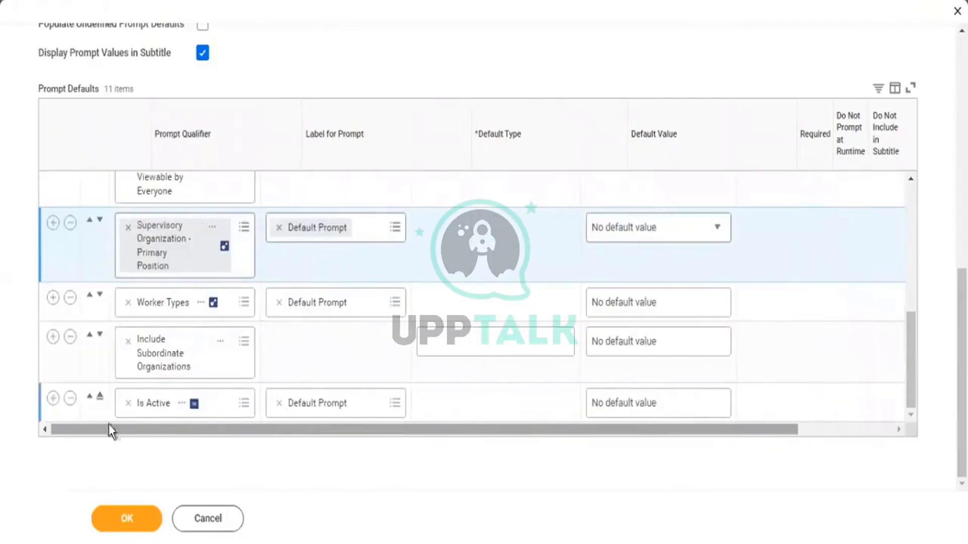
{"action": "left_click_drag", "start_coordinate": [672, 429], "coordinate": [767, 430]}
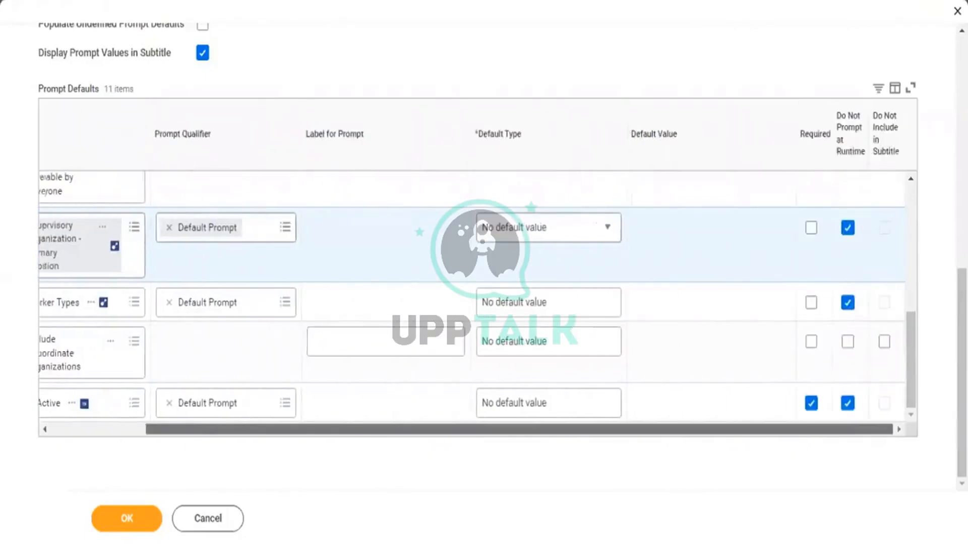
{"action": "left_click", "coordinate": [847, 341]}
- Enable Do Not Prompt at Runtime for the Organizations by Type row
{"action": "left_click_drag", "start_coordinate": [911, 376], "coordinate": [903, 248]}
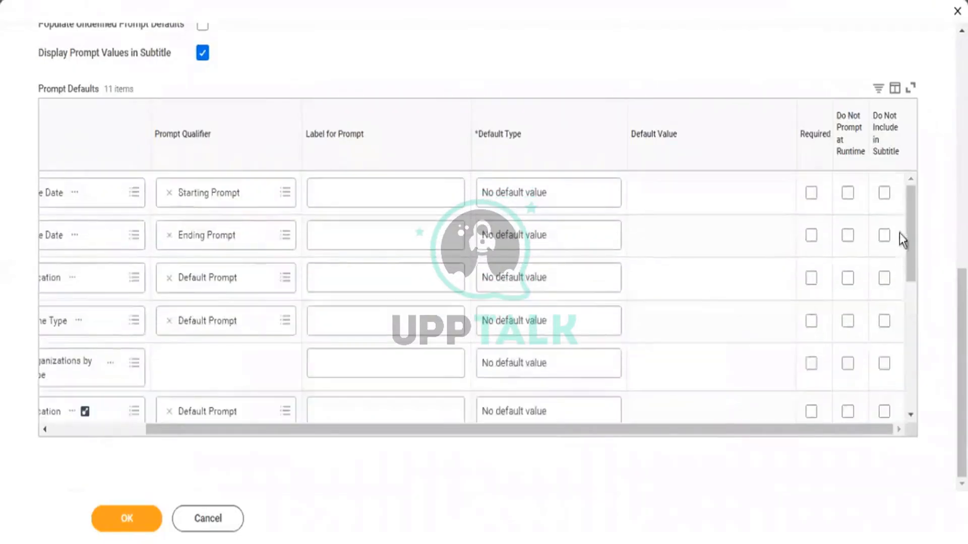
{"action": "scroll", "coordinate": [854, 272], "scroll_direction": "up", "scroll_amount": 6}
{"action": "scroll", "coordinate": [854, 292], "scroll_direction": "down", "scroll_amount": 6}
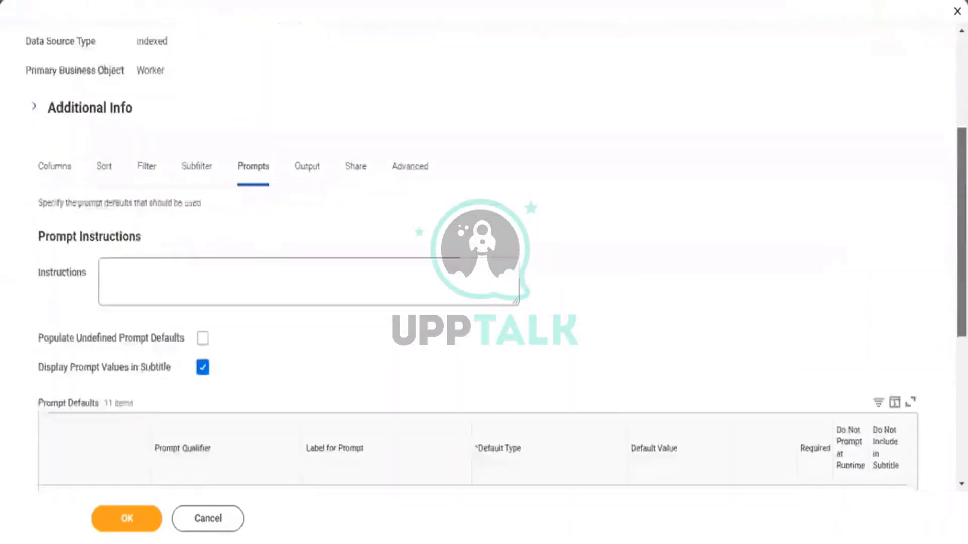
{"action": "left_click_drag", "start_coordinate": [909, 271], "coordinate": [906, 289]}
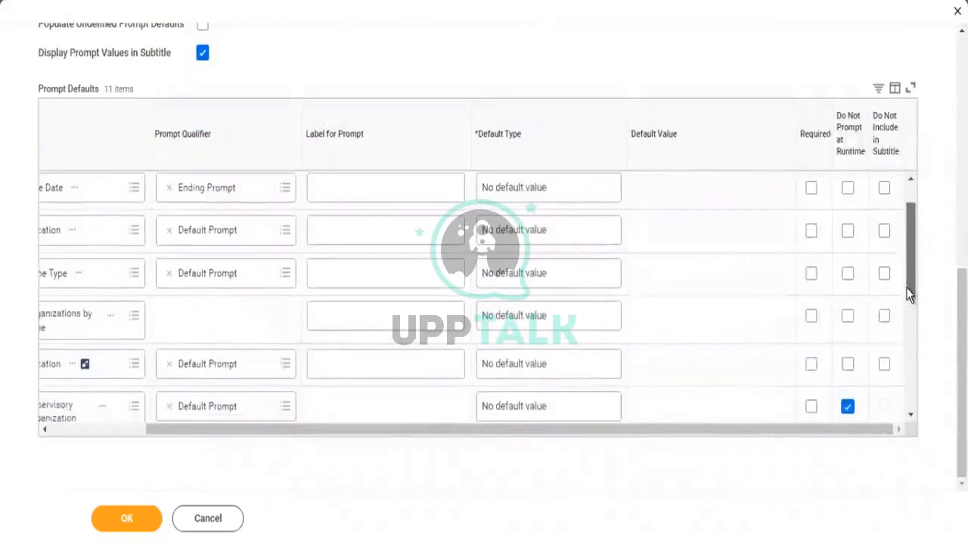
{"action": "left_click_drag", "start_coordinate": [900, 251], "coordinate": [900, 241]}
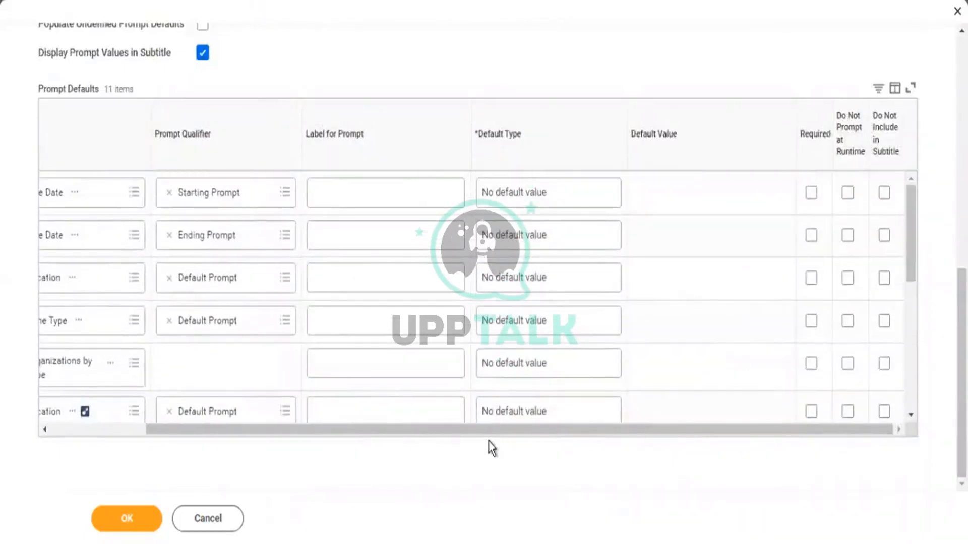
{"action": "left_click_drag", "start_coordinate": [495, 433], "coordinate": [804, 443]}
{"action": "left_click", "coordinate": [847, 365]}
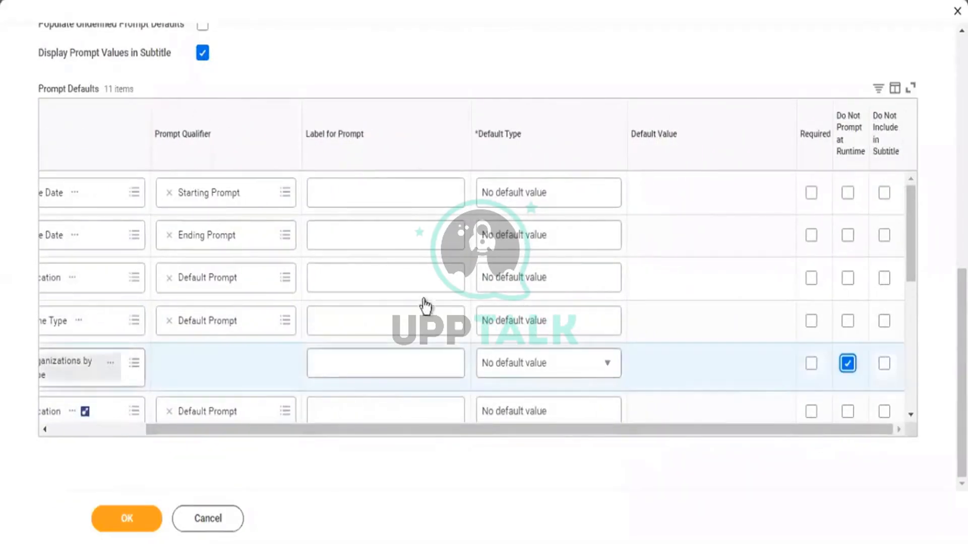
- Move the original Location row, the one with the related-object icon, up one position above Organizations by Type
{"action": "left_click_drag", "start_coordinate": [912, 246], "coordinate": [908, 267]}
{"action": "left_click_drag", "start_coordinate": [563, 429], "coordinate": [673, 427]}
{"action": "left_click_drag", "start_coordinate": [593, 420], "coordinate": [457, 402]}
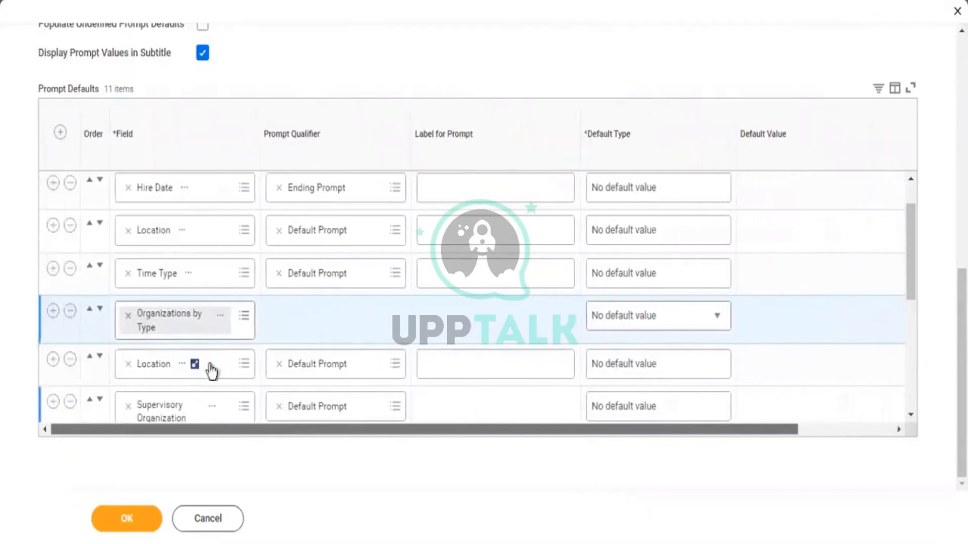
{"action": "left_click", "coordinate": [89, 357]}
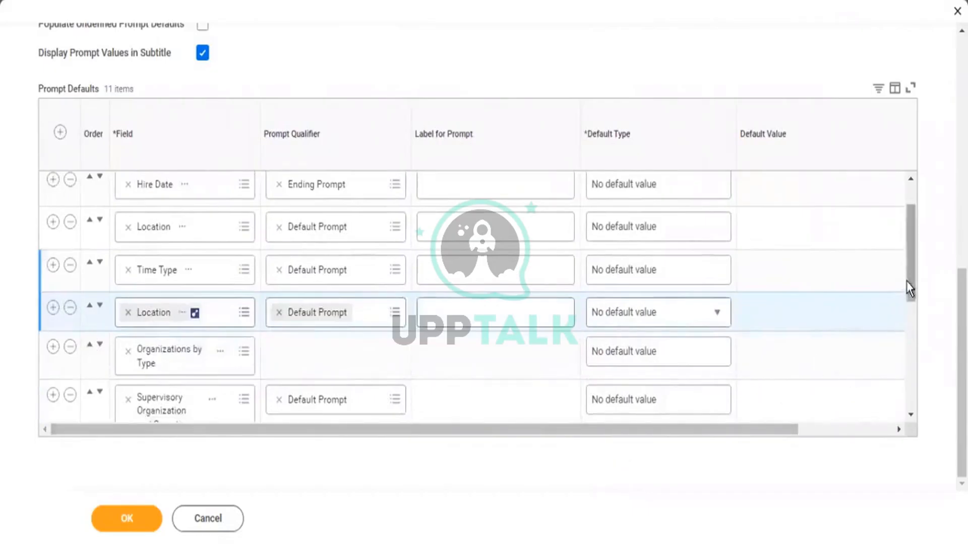
- Review the runtime settings of the prompt rows and try to save the report definition
{"action": "left_click_drag", "start_coordinate": [909, 283], "coordinate": [910, 326]}
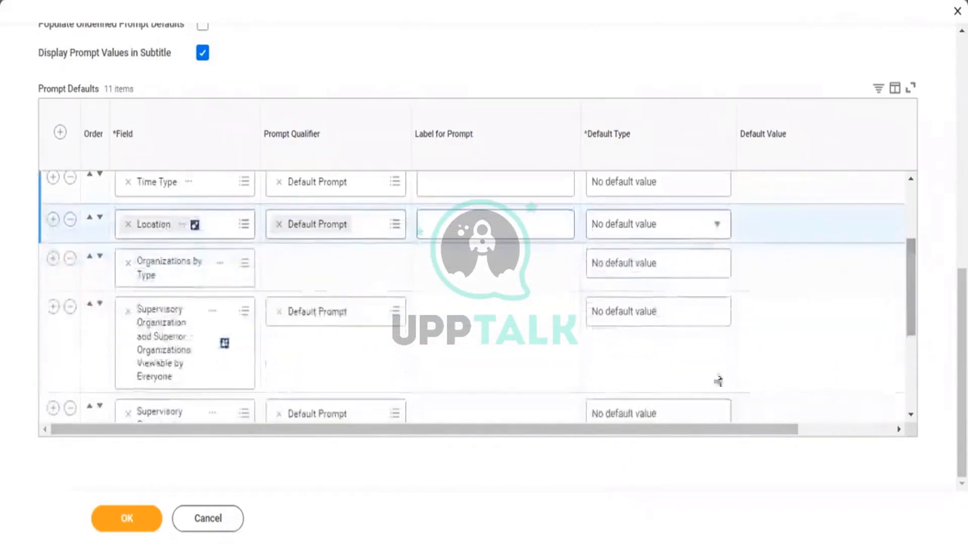
{"action": "left_click_drag", "start_coordinate": [633, 431], "coordinate": [751, 430]}
{"action": "left_click_drag", "start_coordinate": [913, 335], "coordinate": [907, 169]}
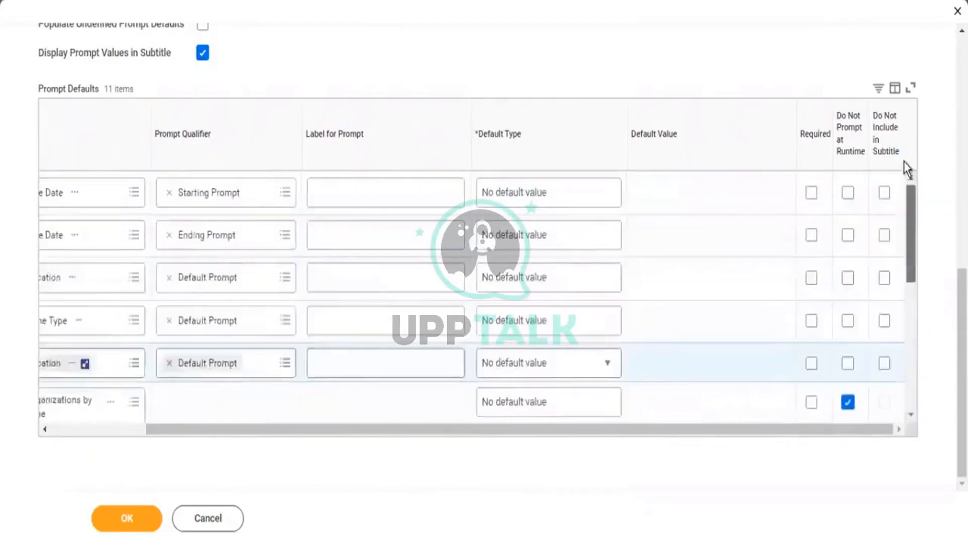
{"action": "left_click", "coordinate": [131, 521]}
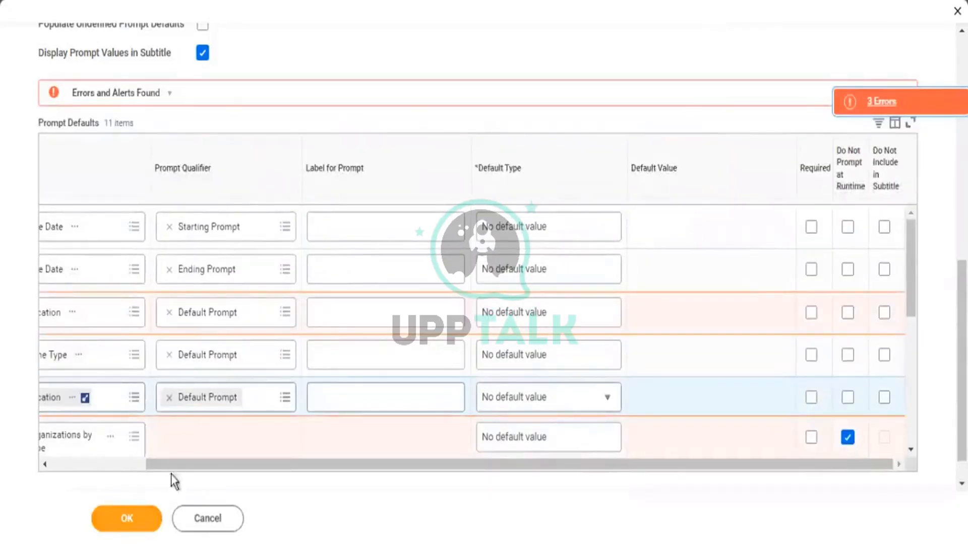
- Remove the manually added Location row, third in the Prompt Defaults table, keeping the original Location prompt
{"action": "left_click_drag", "start_coordinate": [255, 468], "coordinate": [171, 464]}
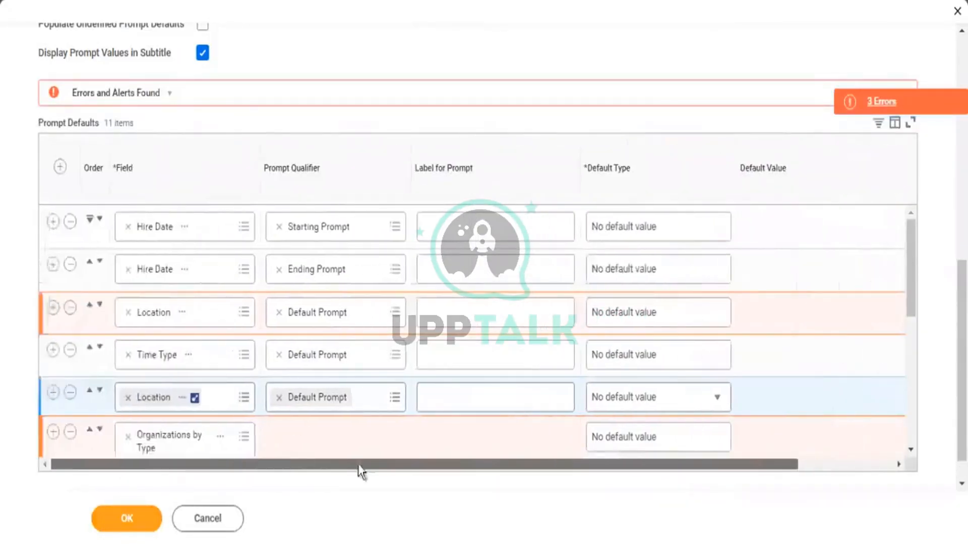
{"action": "left_click_drag", "start_coordinate": [323, 464], "coordinate": [390, 462]}
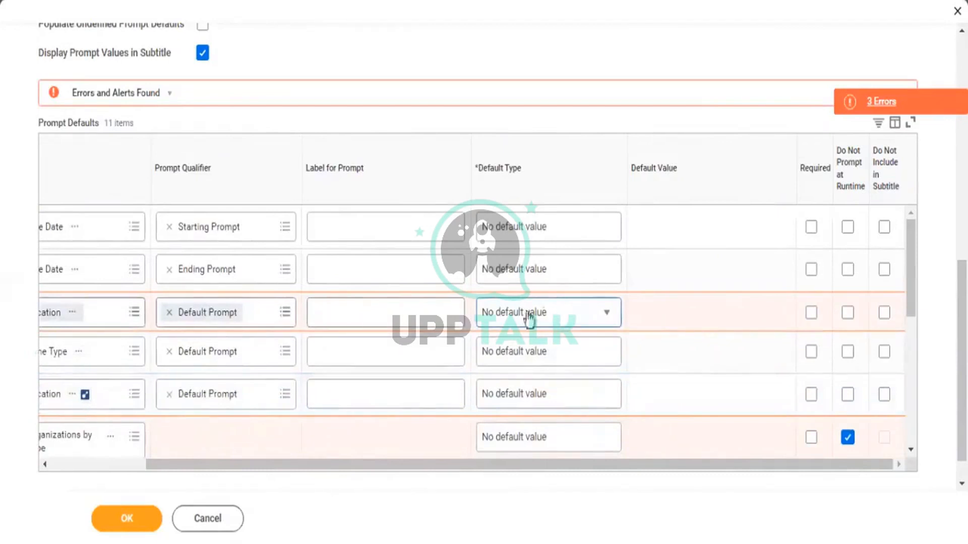
{"action": "left_click", "coordinate": [601, 319]}
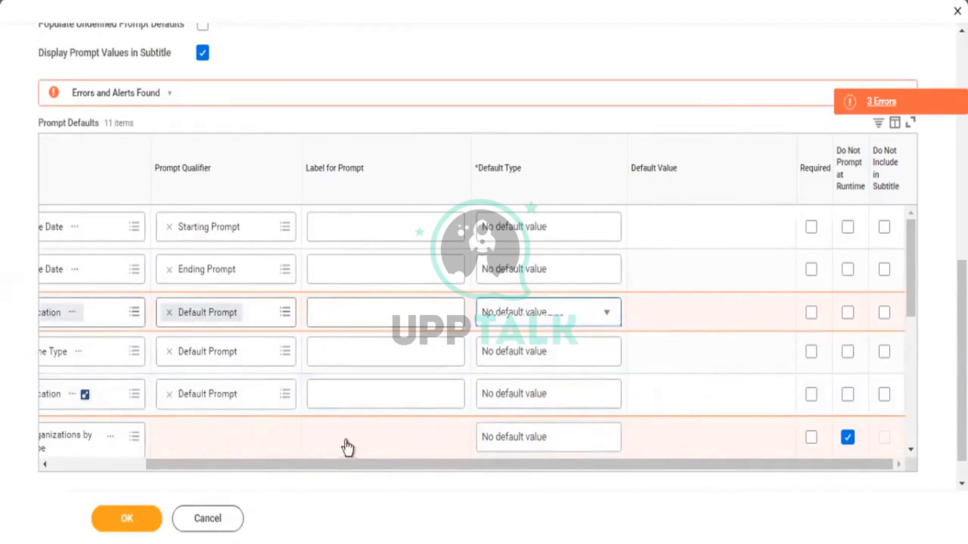
{"action": "left_click_drag", "start_coordinate": [308, 466], "coordinate": [178, 449]}
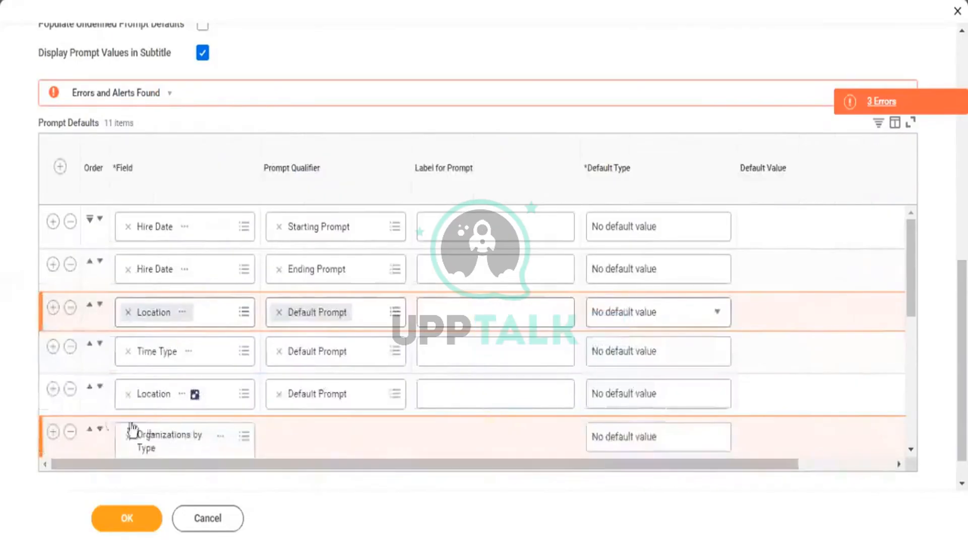
{"action": "left_click", "coordinate": [69, 309]}
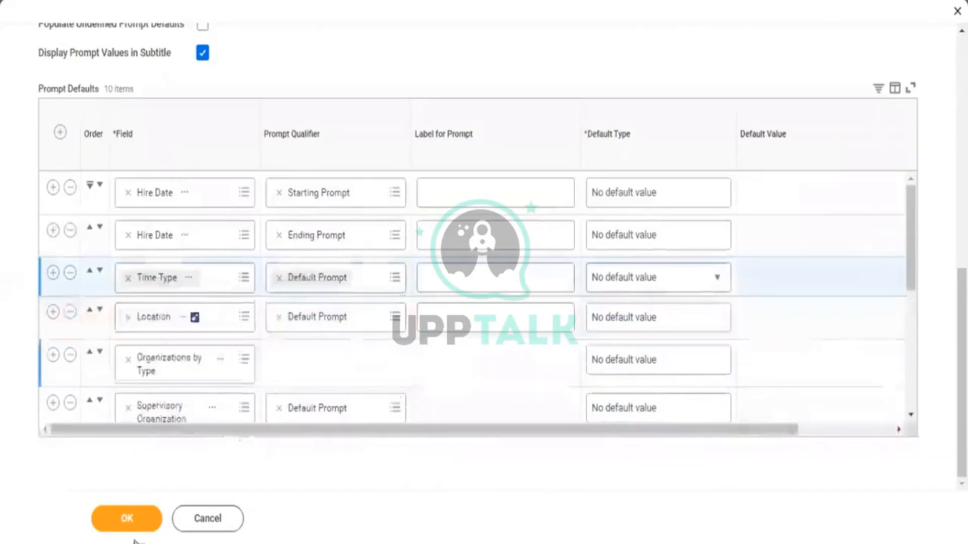
- Try to save the report definition again and read the details of the reported error
{"action": "left_click", "coordinate": [114, 521]}
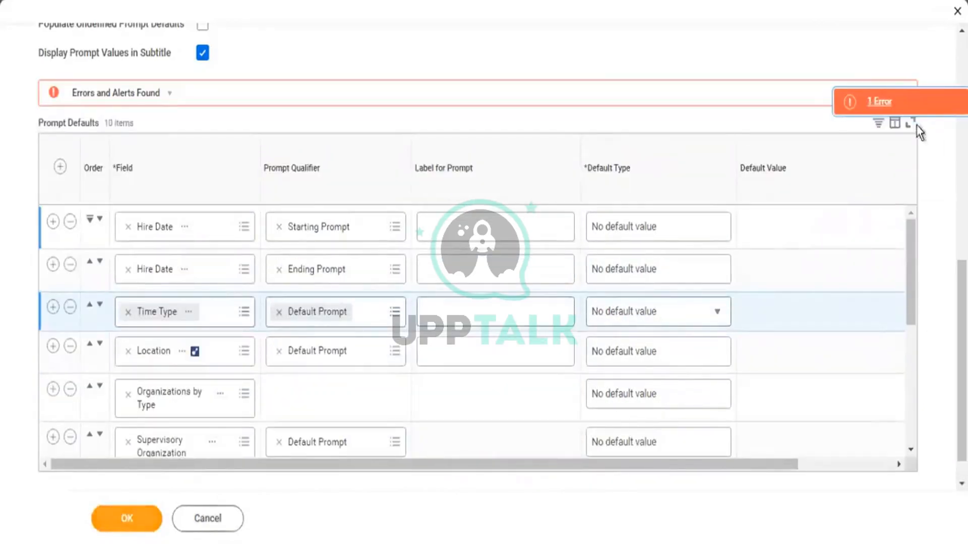
{"action": "left_click", "coordinate": [878, 103]}
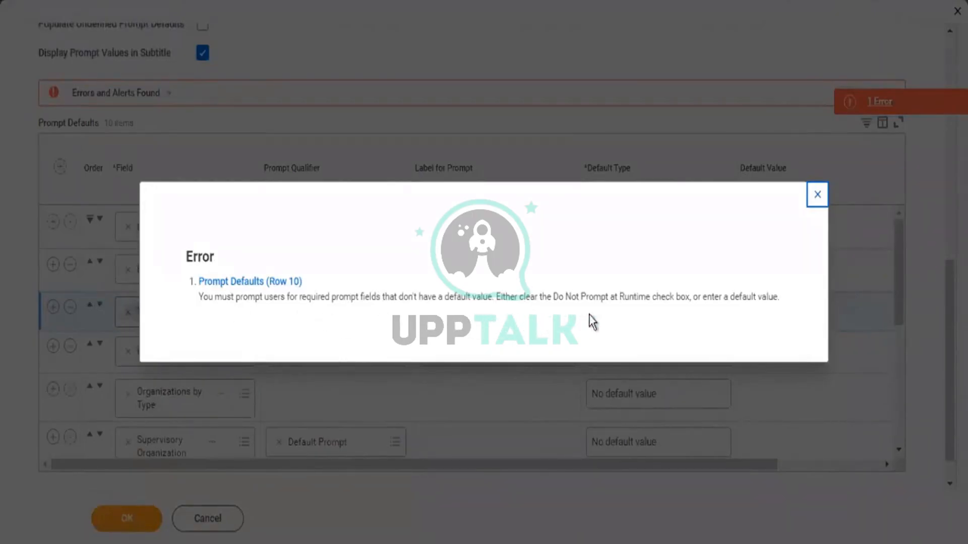
{"action": "left_click", "coordinate": [817, 195]}
- Clear Do Not Prompt at Runtime for the Organizations by Type row and resubmit the report definition
{"action": "left_click_drag", "start_coordinate": [910, 305], "coordinate": [910, 335]}
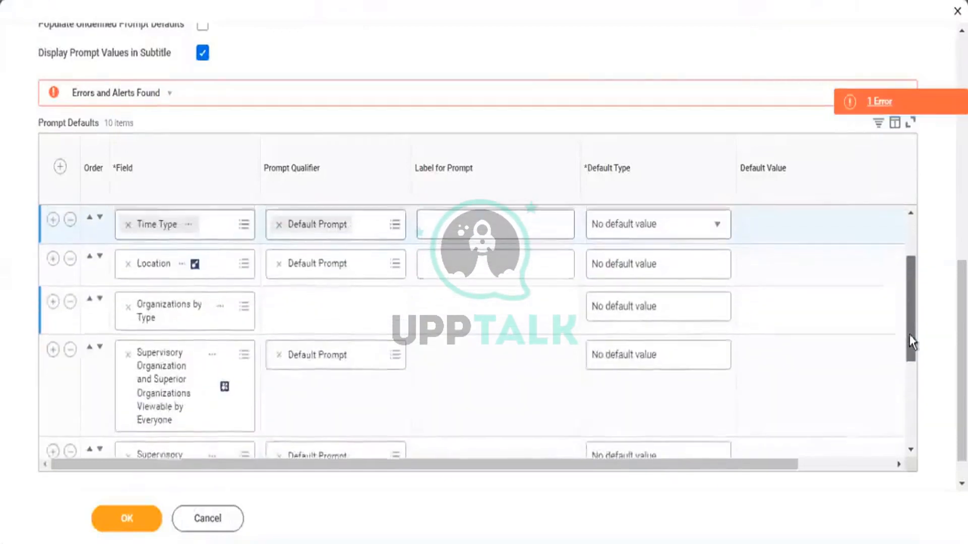
{"action": "left_click_drag", "start_coordinate": [730, 468], "coordinate": [905, 467]}
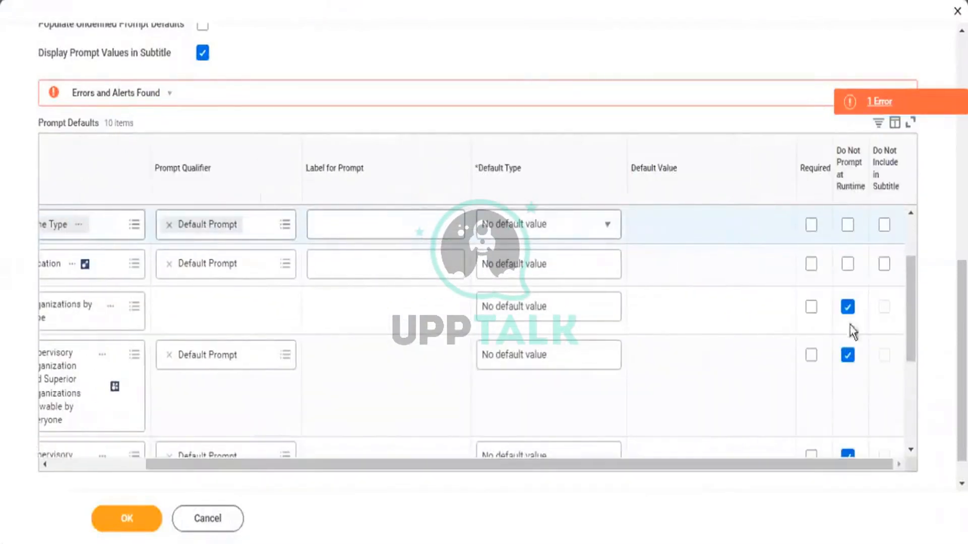
{"action": "left_click", "coordinate": [848, 308]}
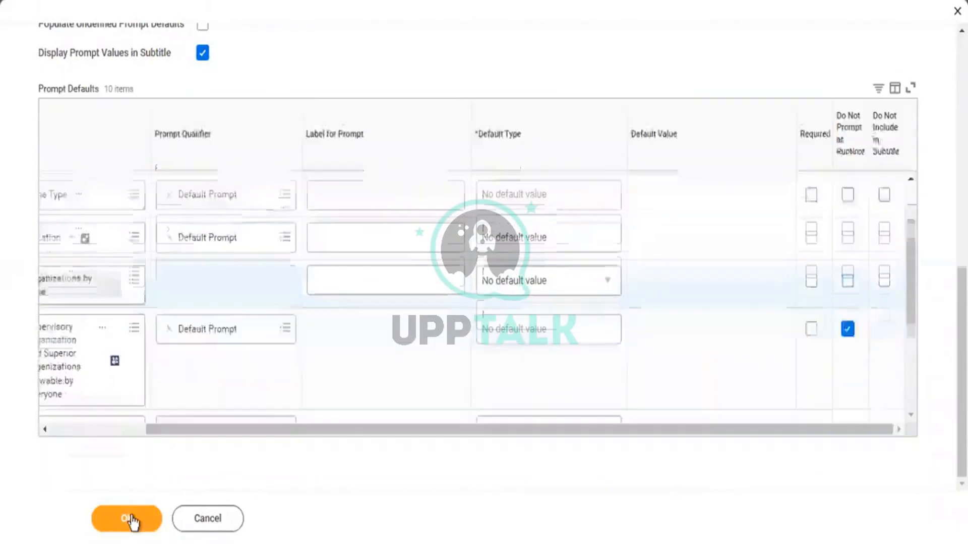
{"action": "left_click", "coordinate": [131, 517]}
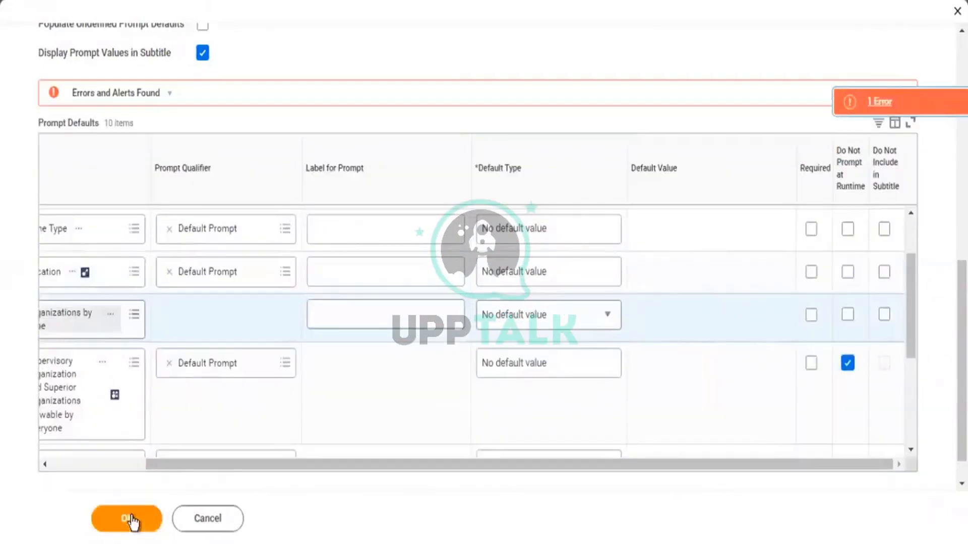
- Read the reported error, clear Do Not Prompt at Runtime for the Is Active row in Prompt Defaults, and resubmit the report definition
{"action": "left_click", "coordinate": [882, 106]}
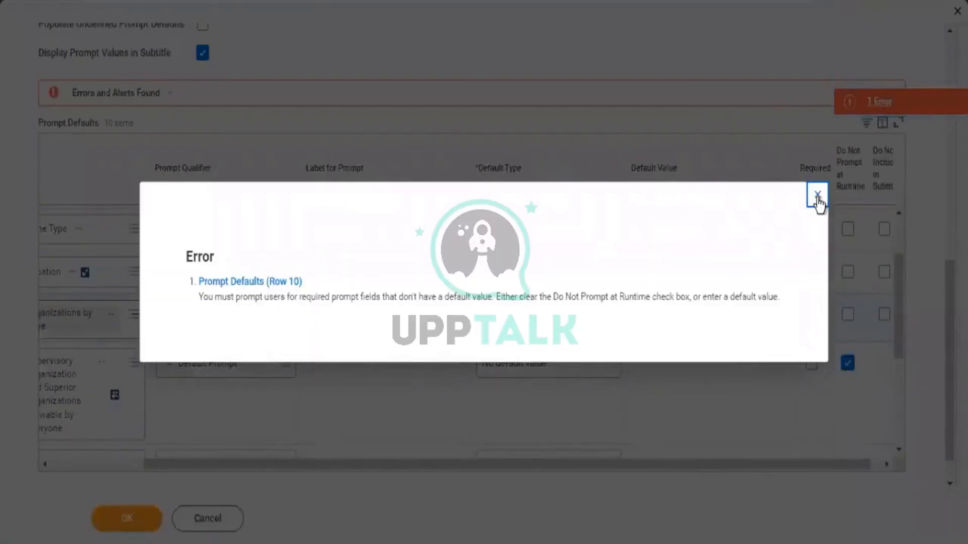
{"action": "left_click", "coordinate": [322, 398]}
{"action": "left_click_drag", "start_coordinate": [253, 465], "coordinate": [102, 466]}
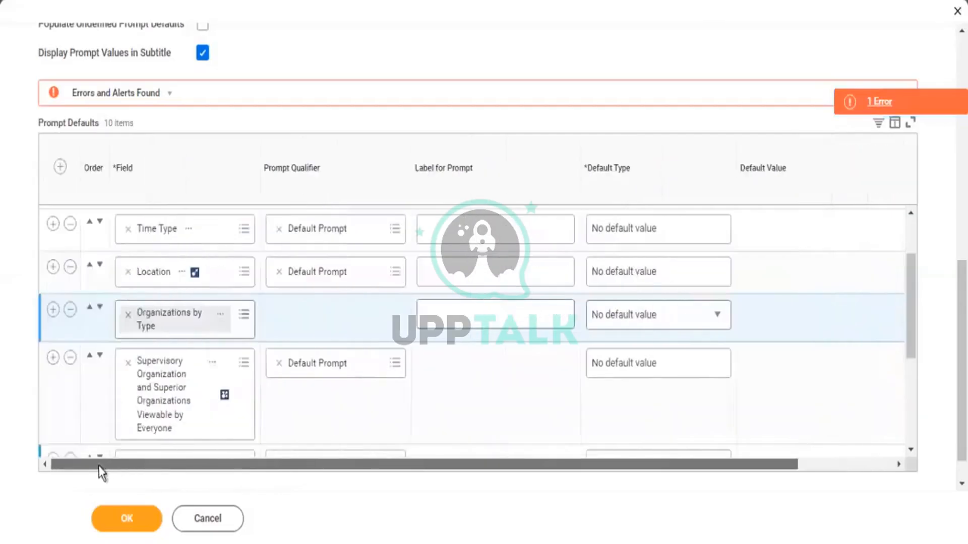
{"action": "scroll", "coordinate": [252, 313], "scroll_direction": "down", "scroll_amount": 5}
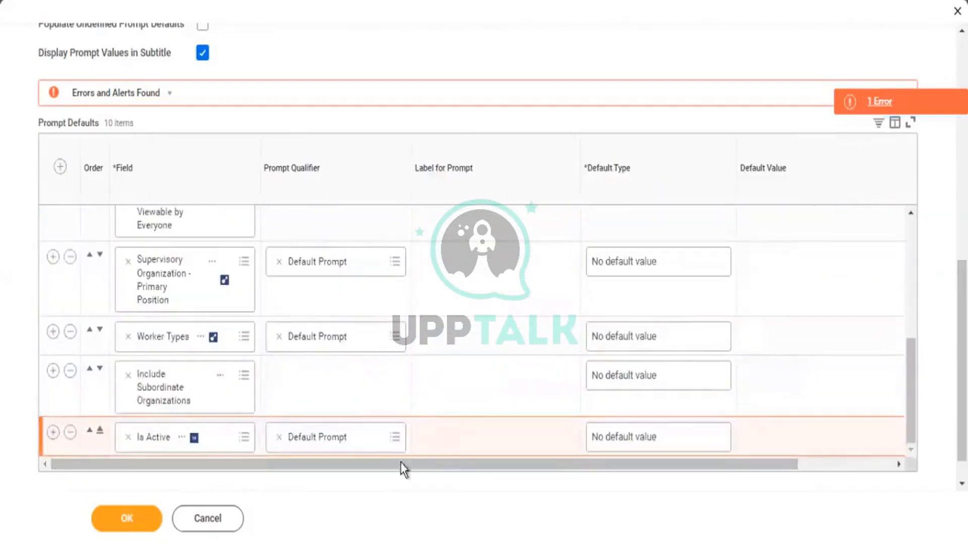
{"action": "left_click_drag", "start_coordinate": [405, 470], "coordinate": [848, 454]}
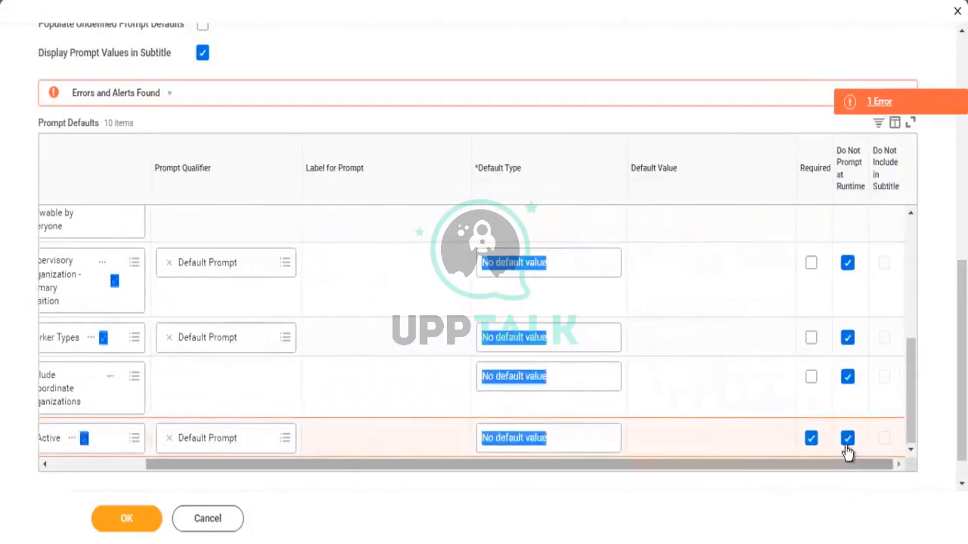
{"action": "left_click", "coordinate": [848, 450]}
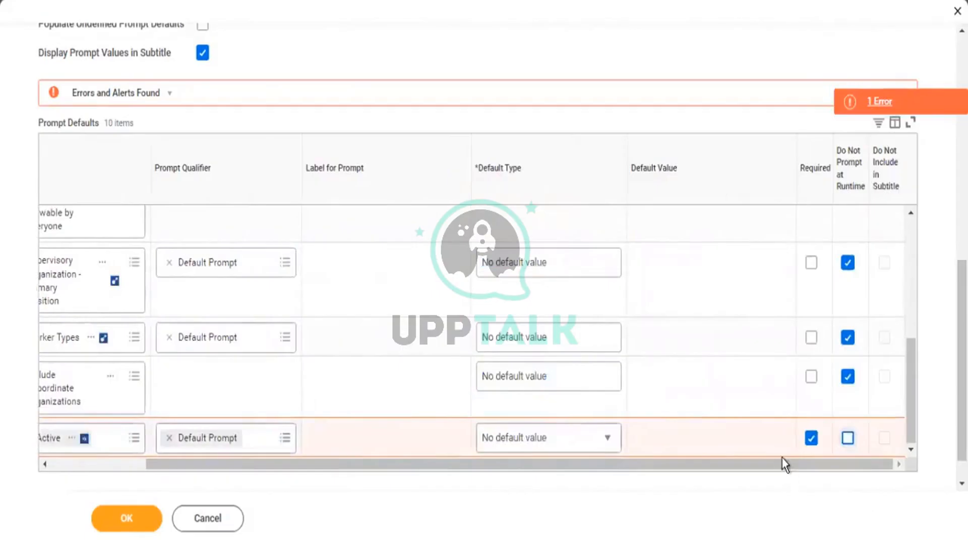
{"action": "left_click", "coordinate": [107, 428]}
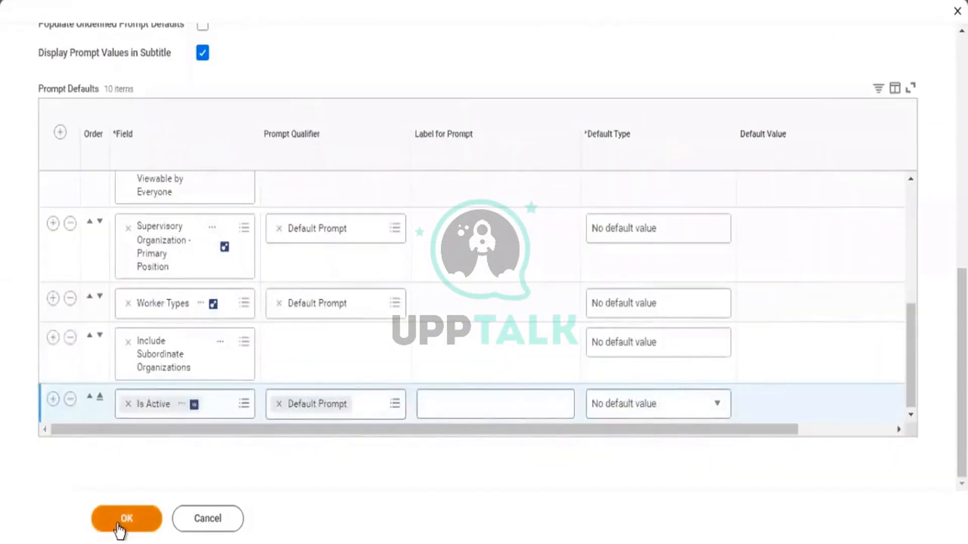
{"action": "left_click", "coordinate": [127, 521]}
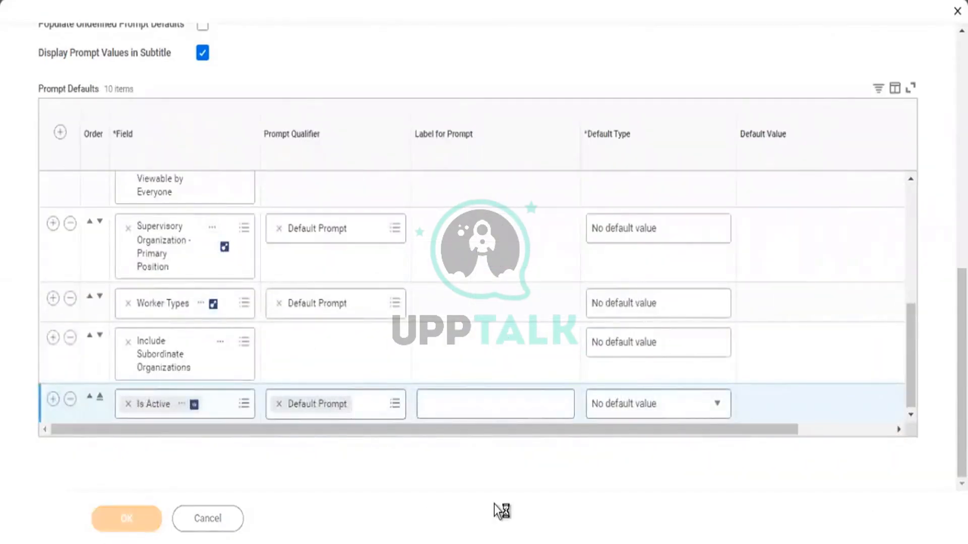
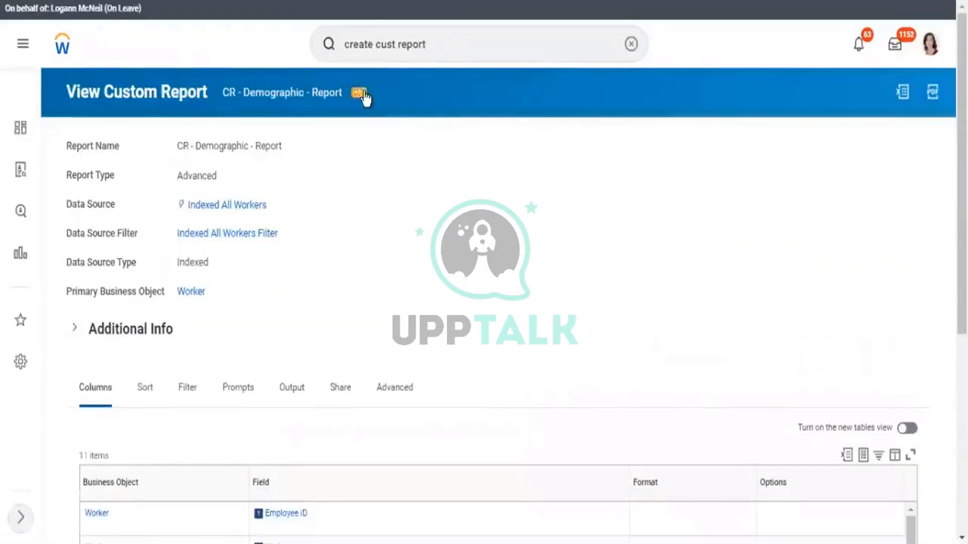
- Reopen CR - Demographic - Report for editing and review the rows of its Prompt Defaults table
{"action": "left_click", "coordinate": [358, 93]}
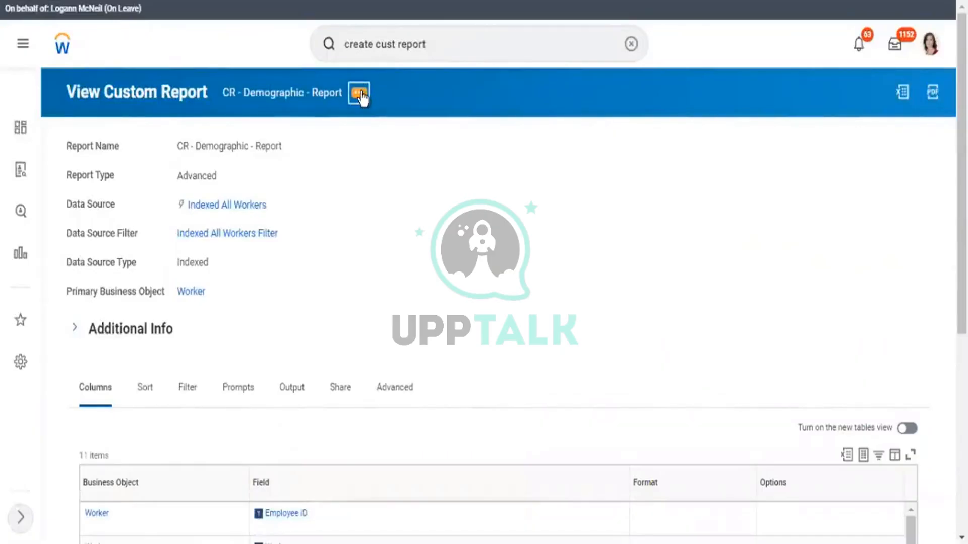
{"action": "mouse_move", "coordinate": [416, 150]}
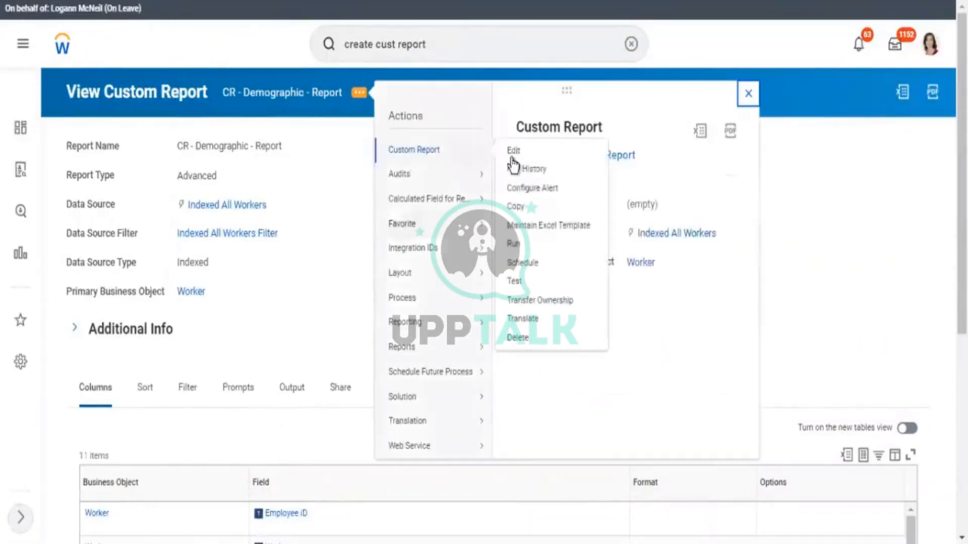
{"action": "left_click", "coordinate": [518, 152]}
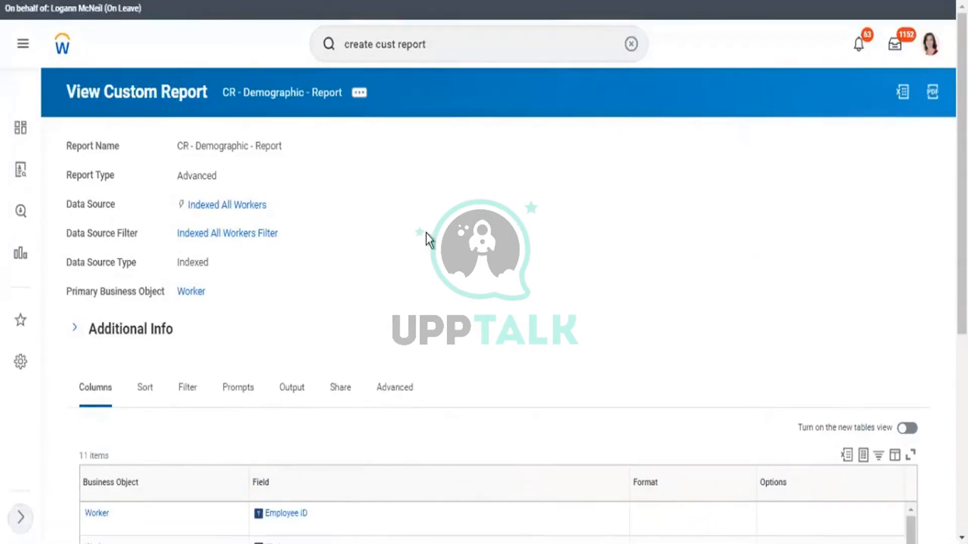
{"action": "scroll", "coordinate": [341, 328], "scroll_direction": "down", "scroll_amount": 5}
{"action": "scroll", "coordinate": [360, 299], "scroll_direction": "down", "scroll_amount": 2}
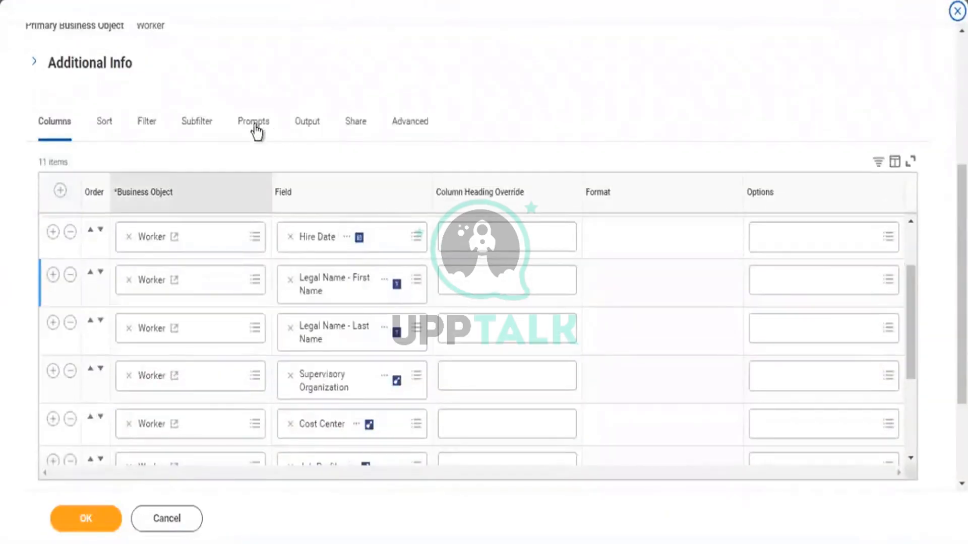
{"action": "left_click", "coordinate": [272, 128]}
{"action": "scroll", "coordinate": [484, 302], "scroll_direction": "down", "scroll_amount": 5}
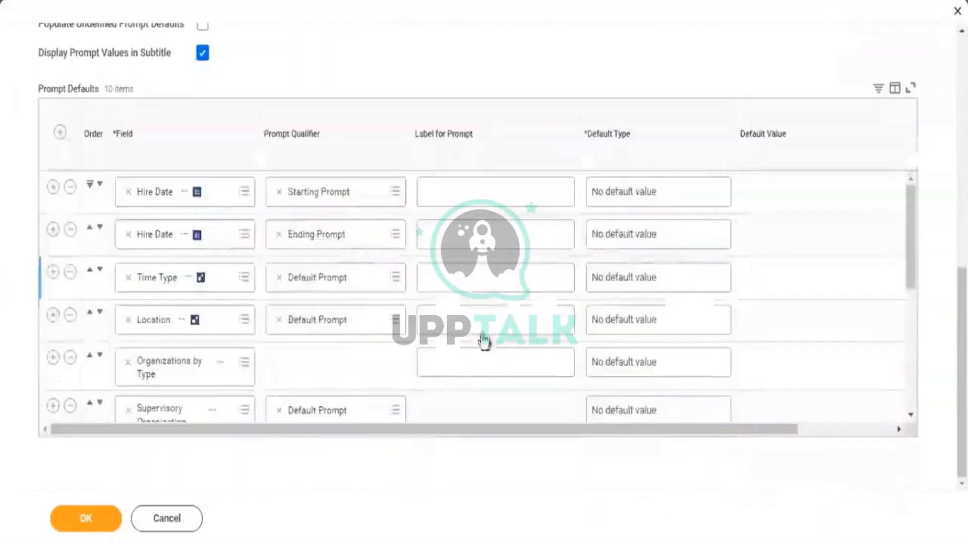
{"action": "scroll", "coordinate": [605, 273], "scroll_direction": "down", "scroll_amount": 2}
{"action": "scroll", "coordinate": [602, 285], "scroll_direction": "down", "scroll_amount": 3}
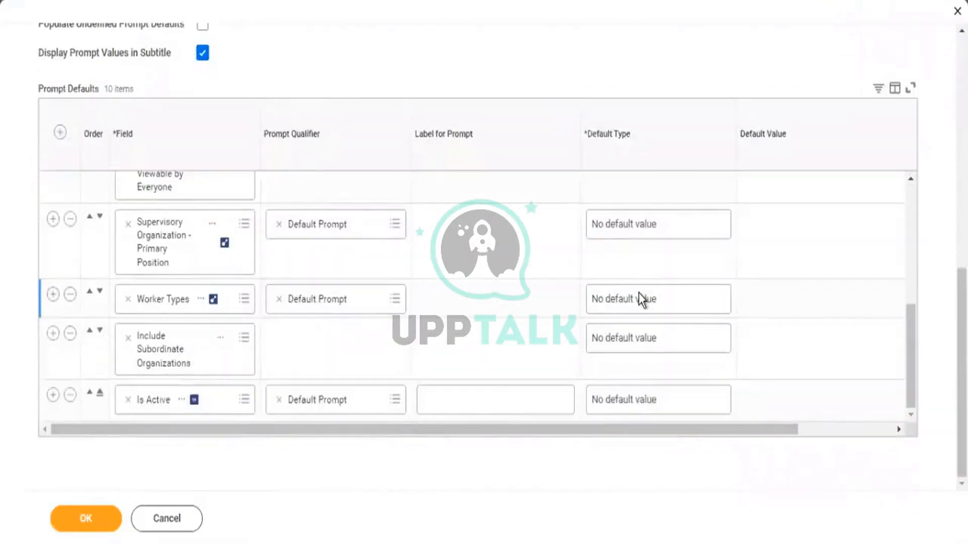
{"action": "left_click_drag", "start_coordinate": [914, 372], "coordinate": [884, 222]}
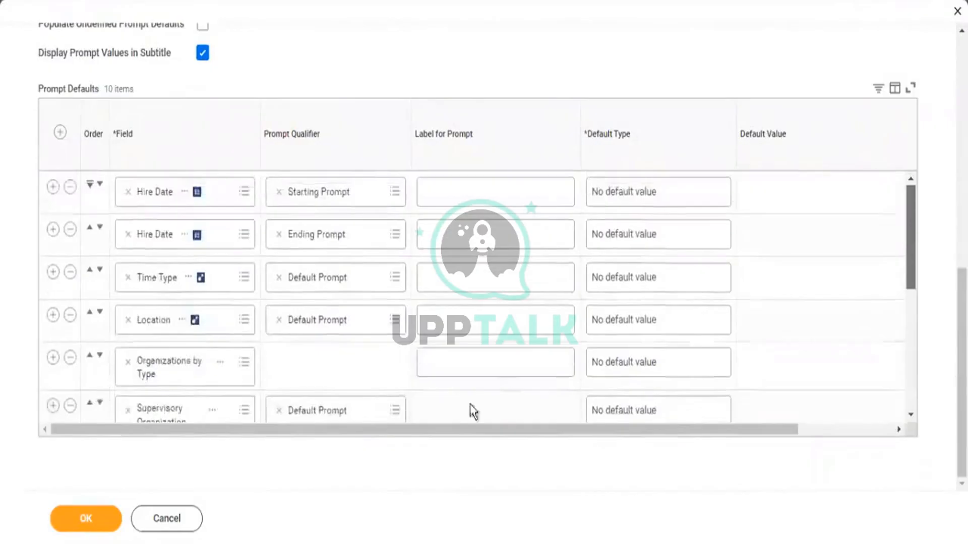
{"action": "left_click_drag", "start_coordinate": [410, 432], "coordinate": [231, 463]}
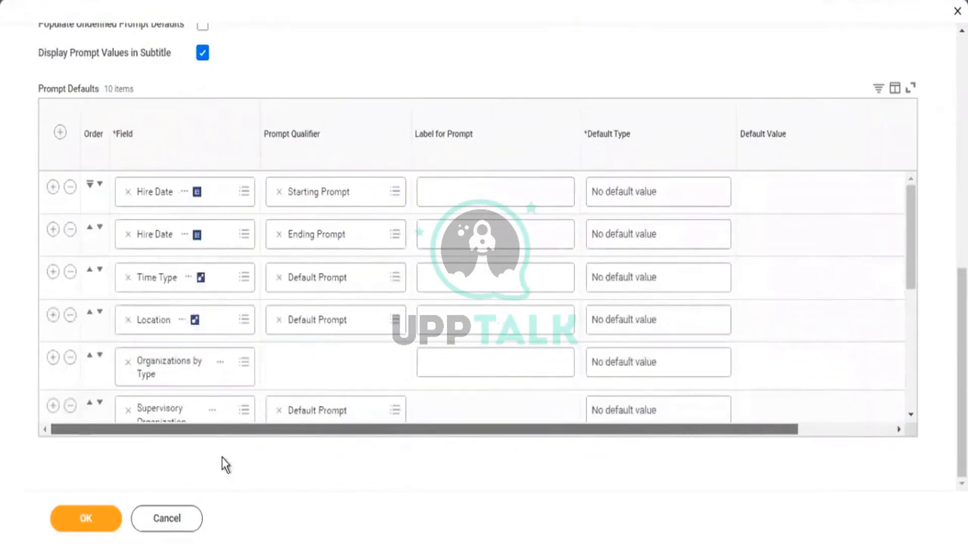
{"action": "scroll", "coordinate": [307, 443], "scroll_direction": "up", "scroll_amount": 5}
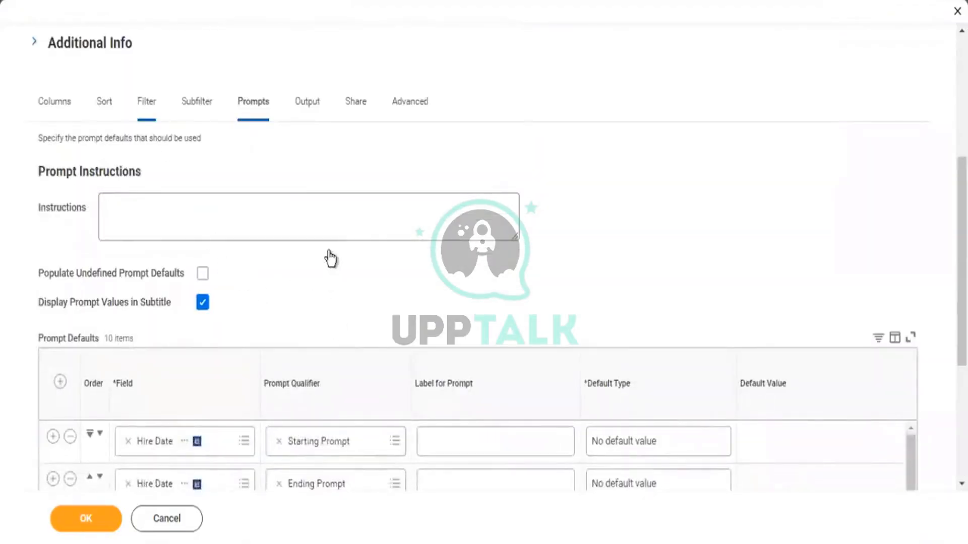
- Review the report's filter conditions on instances and save the report definition
{"action": "left_click", "coordinate": [149, 114]}
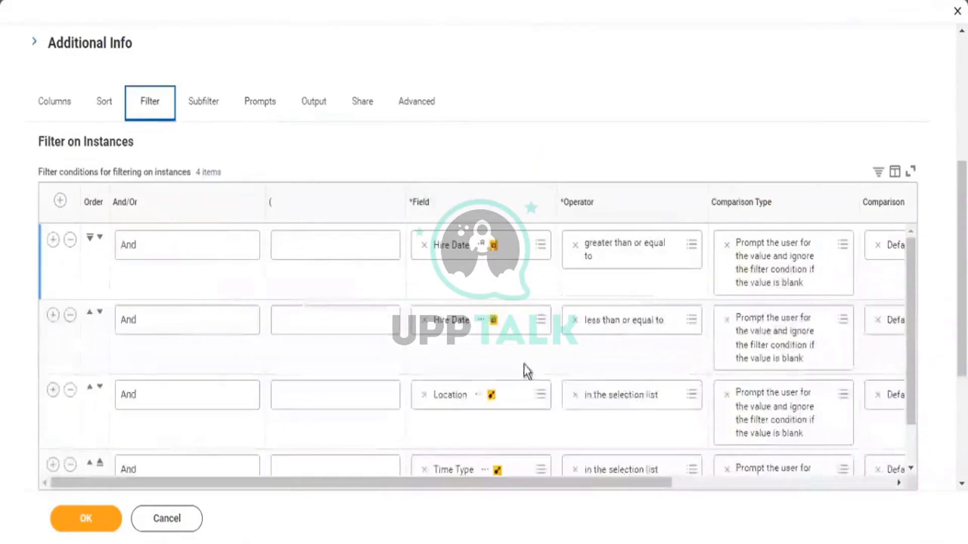
{"action": "left_click", "coordinate": [555, 465]}
{"action": "scroll", "coordinate": [554, 464], "scroll_direction": "up", "scroll_amount": 1}
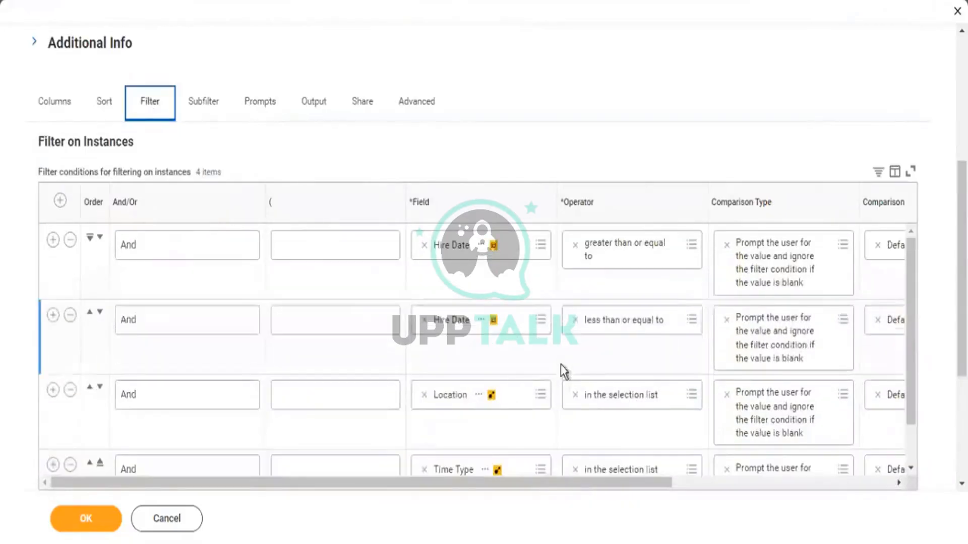
{"action": "scroll", "coordinate": [559, 393], "scroll_direction": "down", "scroll_amount": 5}
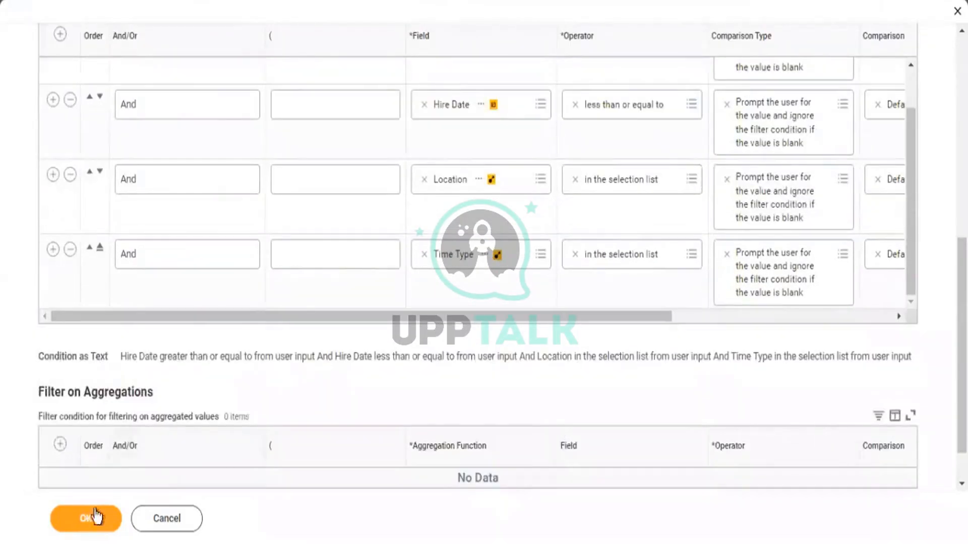
{"action": "left_click", "coordinate": [106, 522]}
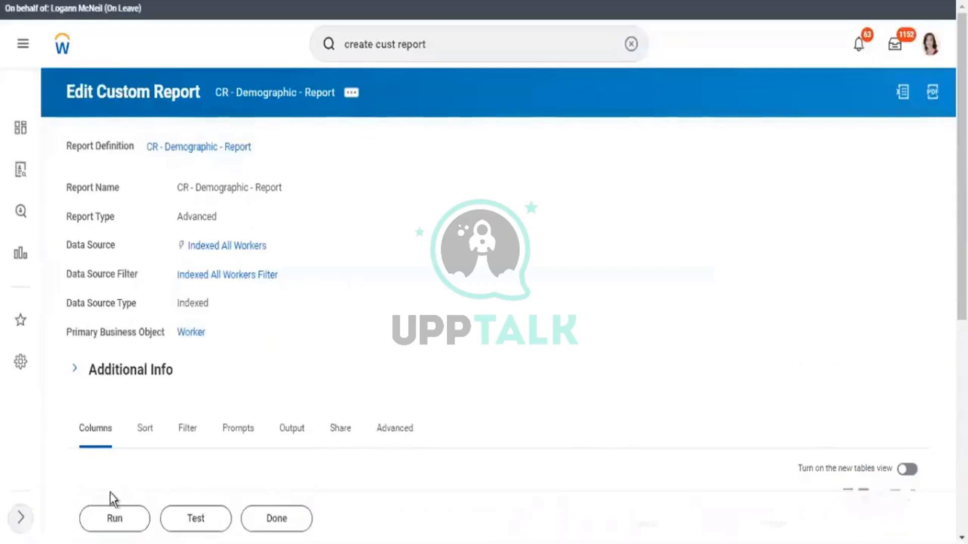
- Run the report, enable the Is Active prompt and set Starting Hire Date to 01/01/2022
{"action": "left_click", "coordinate": [114, 518]}
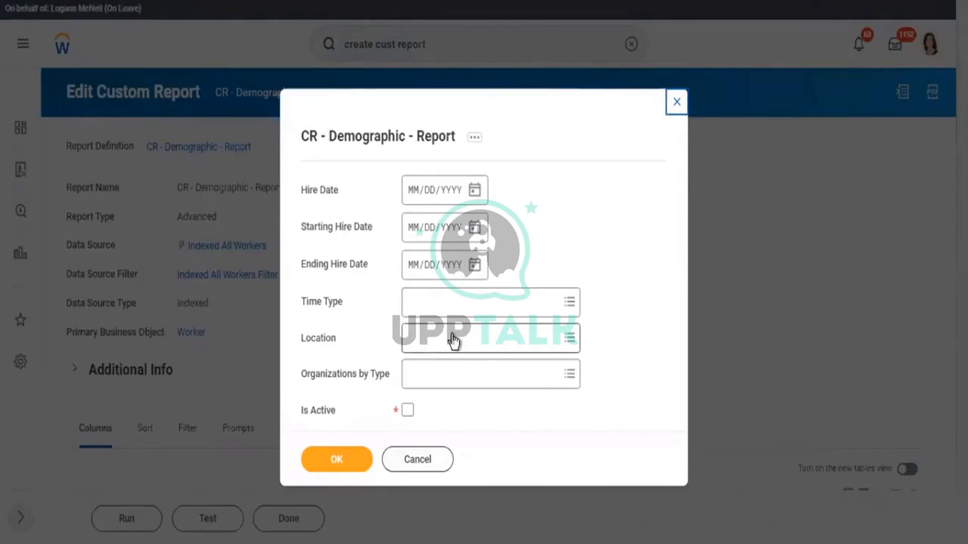
{"action": "left_click", "coordinate": [407, 411]}
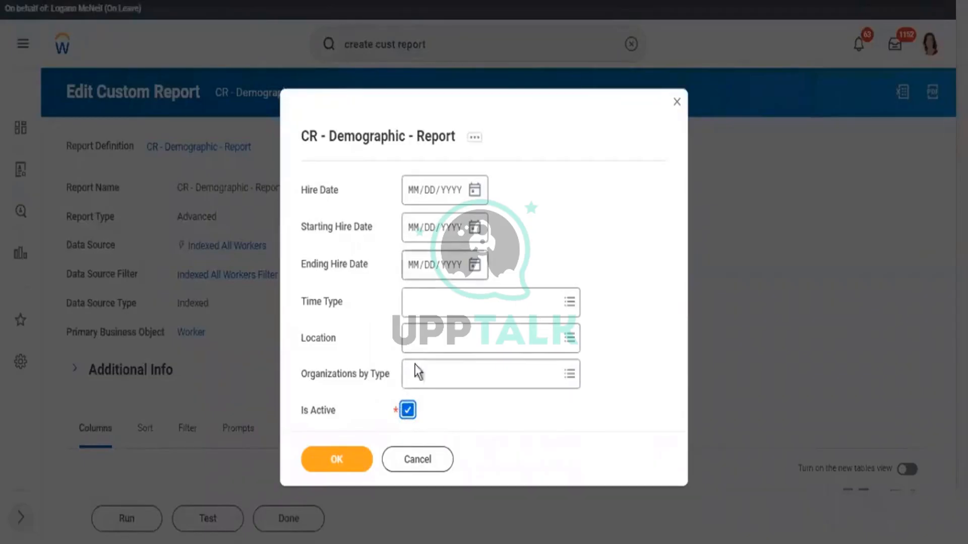
{"action": "left_click", "coordinate": [471, 233]}
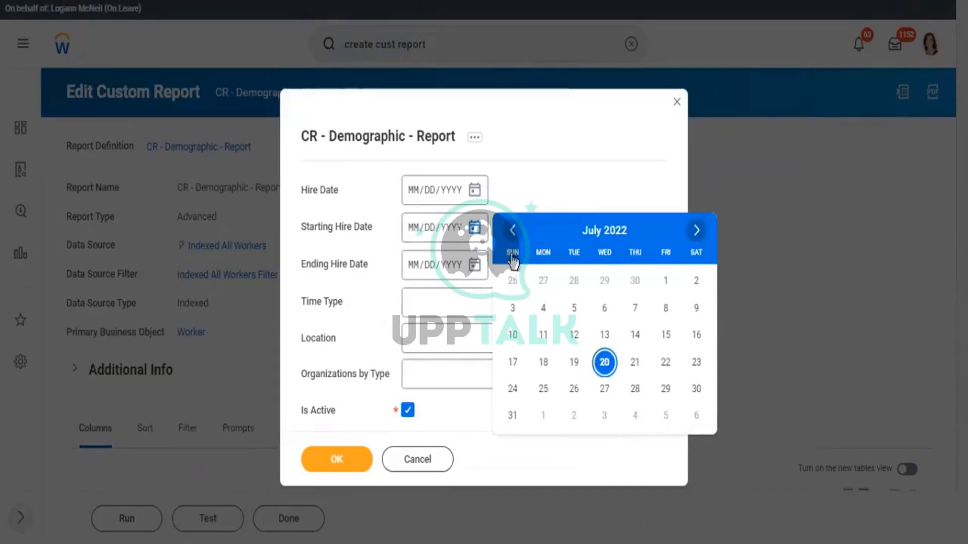
{"action": "left_click", "coordinate": [666, 280]}
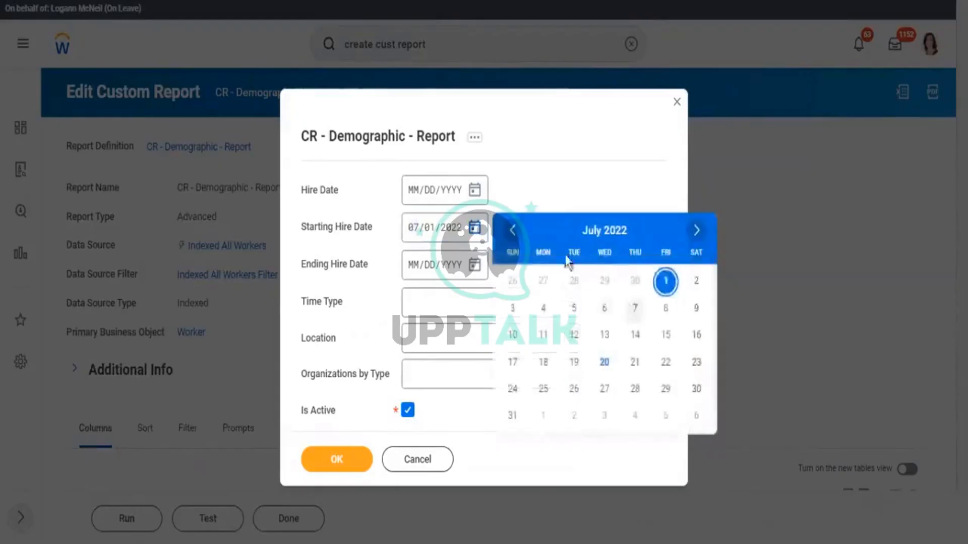
{"action": "left_click", "coordinate": [513, 233]}
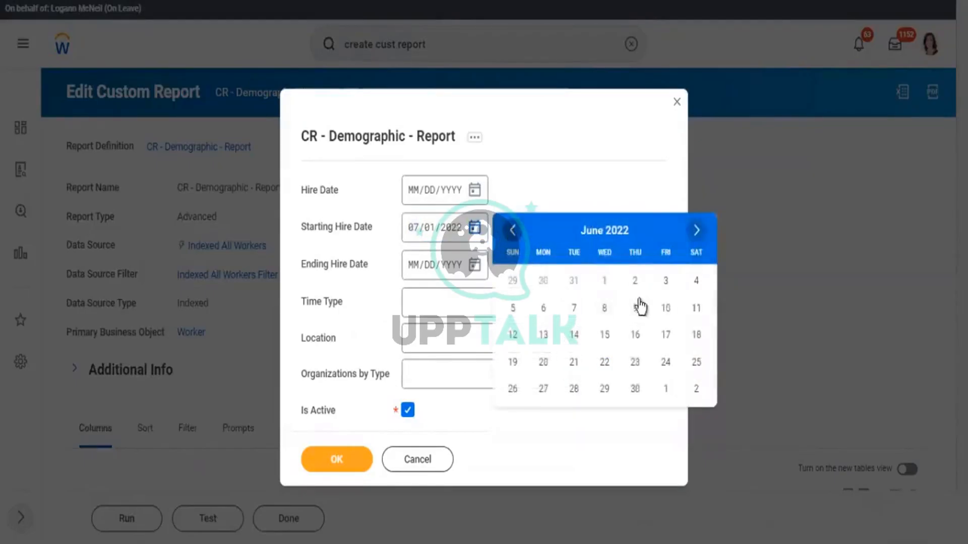
{"action": "left_click", "coordinate": [413, 237]}
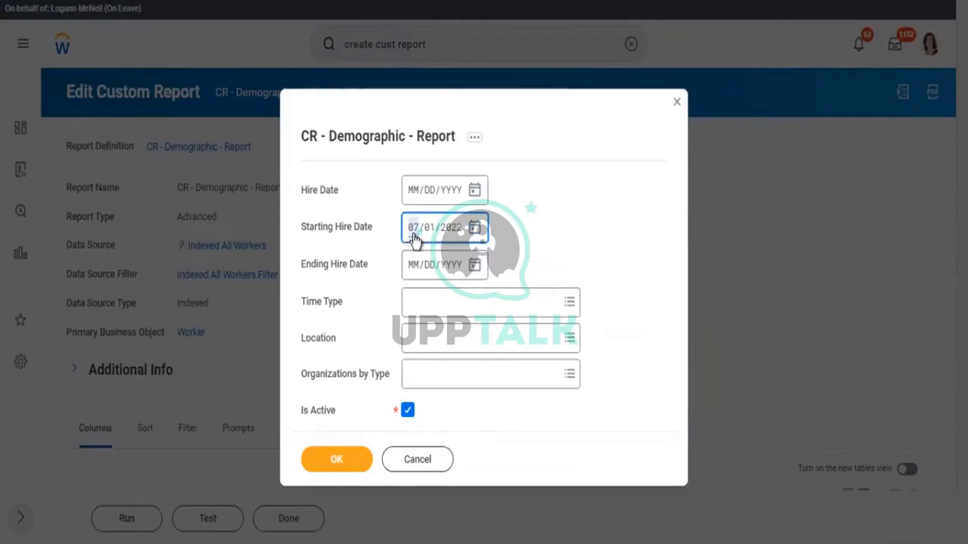
{"action": "type", "text": "01"}
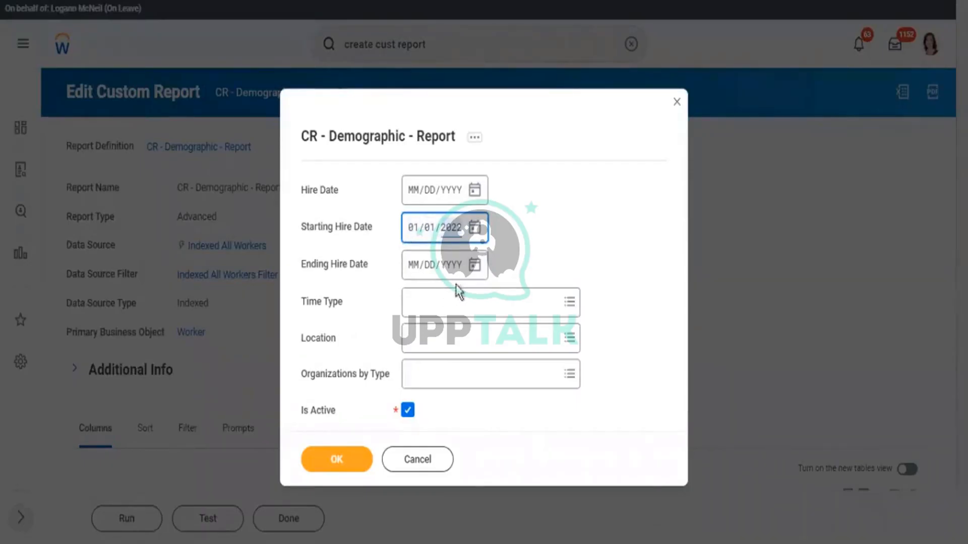
- Set the Ending Hire Date prompt to 07/20/2022 and choose Full time as the Time Type
{"action": "left_click", "coordinate": [474, 266]}
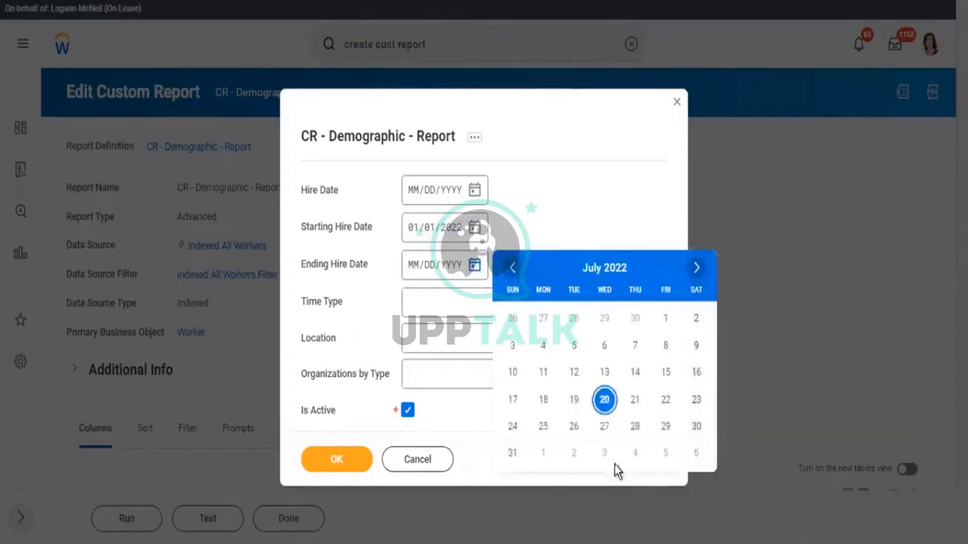
{"action": "left_click", "coordinate": [605, 400]}
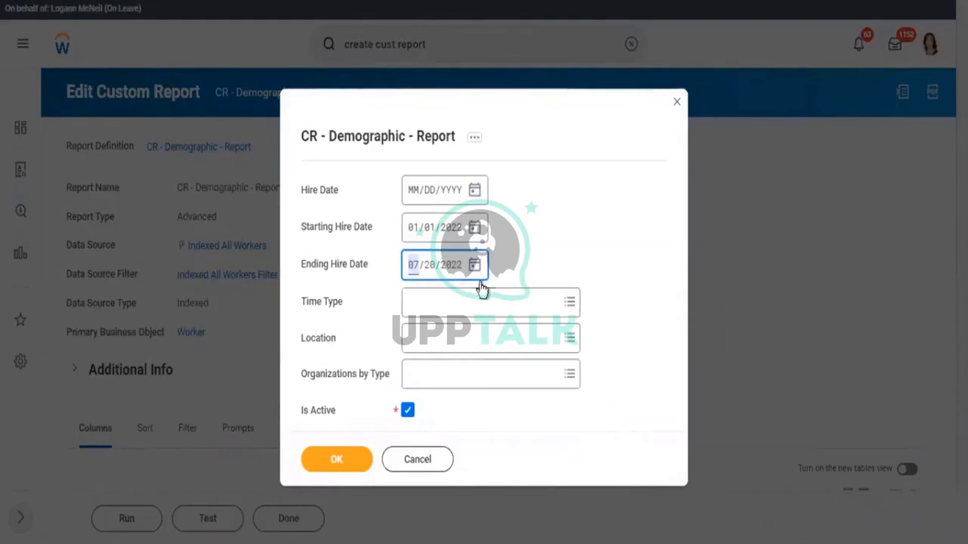
{"action": "left_click", "coordinate": [463, 305]}
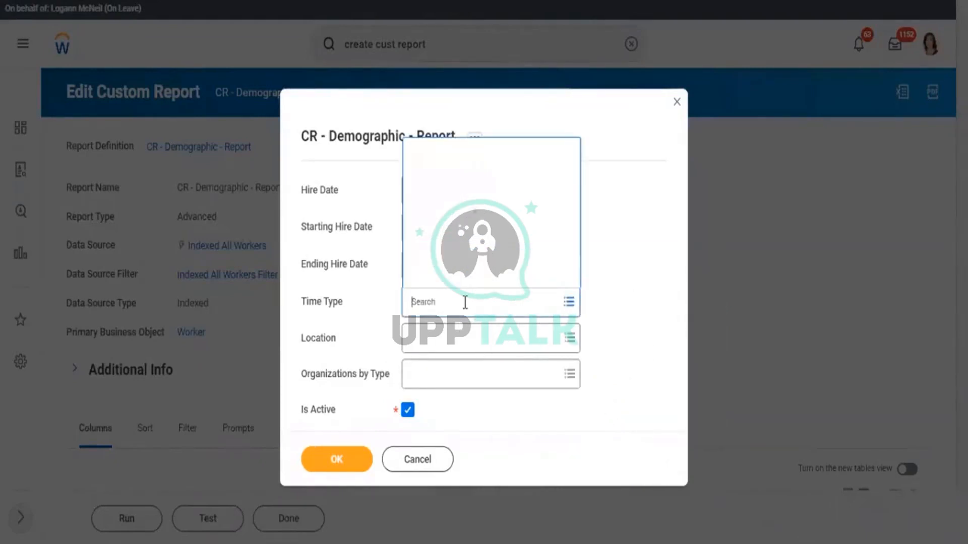
{"action": "left_click", "coordinate": [466, 255]}
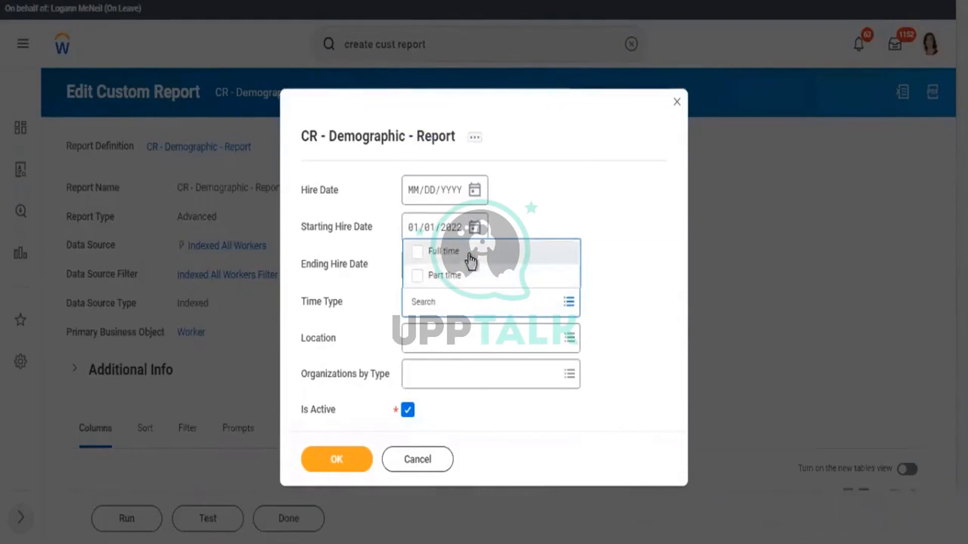
- Look at the Location choices without selecting any and run the report with the entered prompt values
{"action": "left_click", "coordinate": [431, 345]}
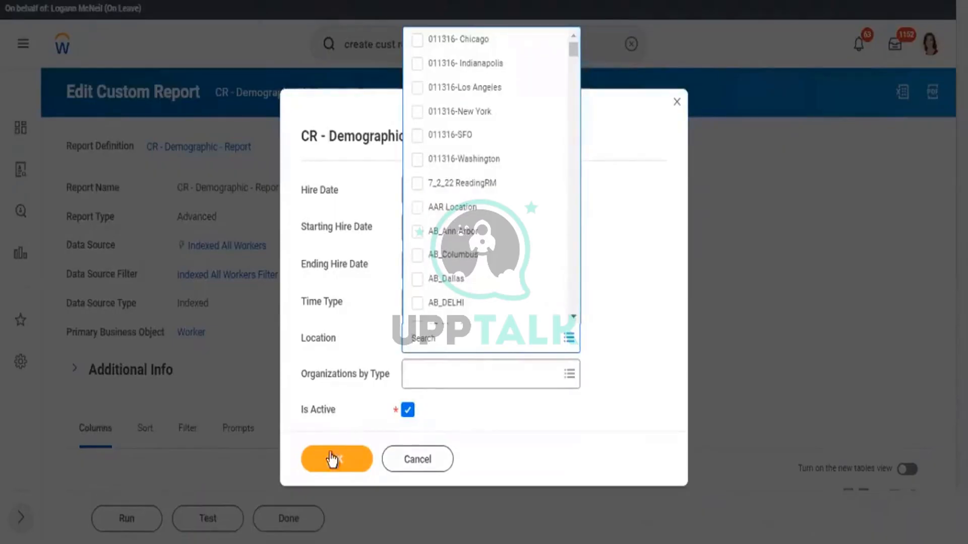
{"action": "left_click", "coordinate": [377, 429]}
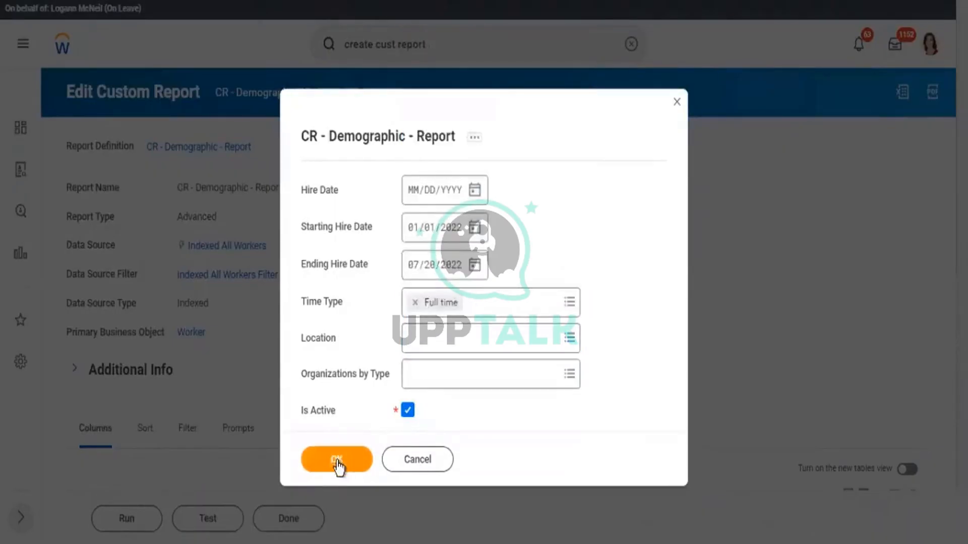
{"action": "left_click", "coordinate": [336, 461]}
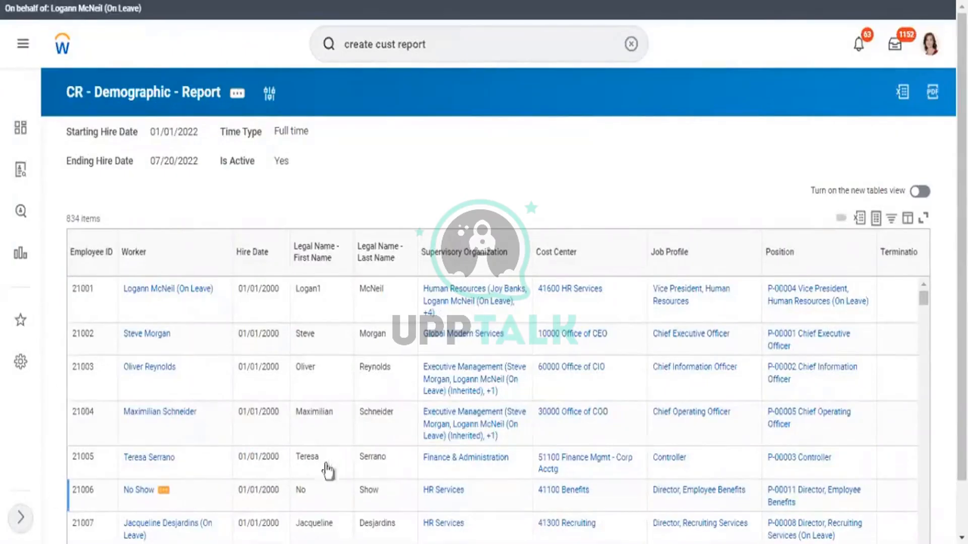
- Look through the report results, checking the worker rows and the termination date columns
{"action": "scroll", "coordinate": [568, 219], "scroll_direction": "down", "scroll_amount": 1}
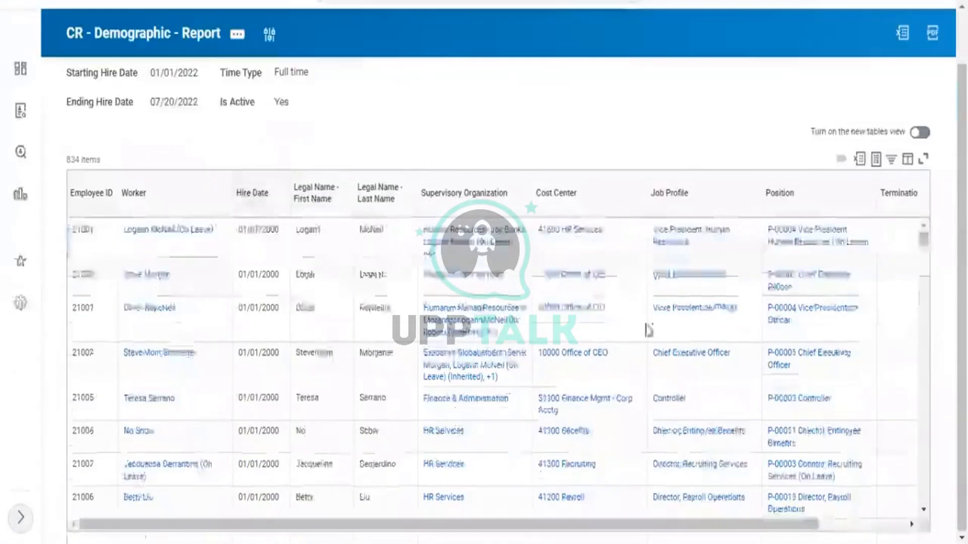
{"action": "scroll", "coordinate": [676, 388], "scroll_direction": "down", "scroll_amount": 5}
{"action": "scroll", "coordinate": [851, 534], "scroll_direction": "right", "scroll_amount": 3}
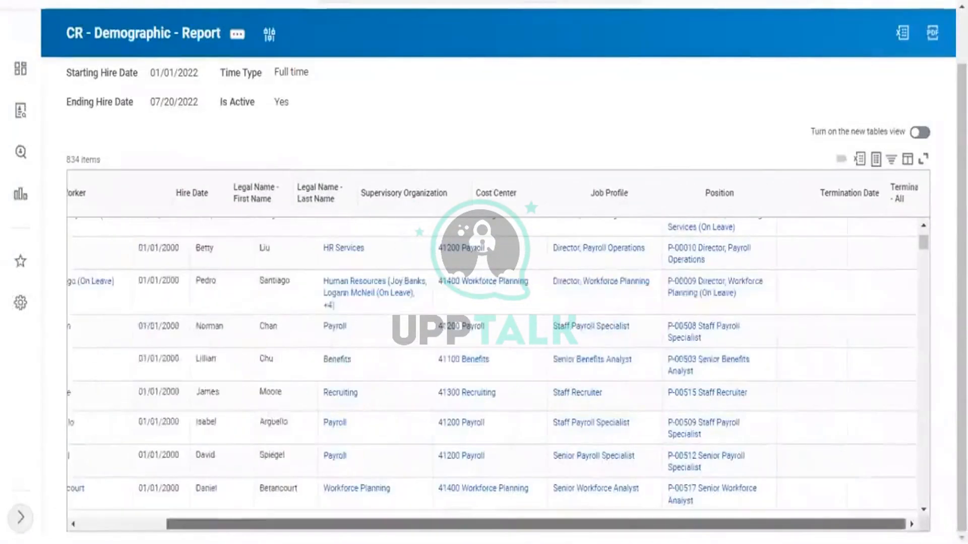
{"action": "scroll", "coordinate": [773, 393], "scroll_direction": "down", "scroll_amount": 10}
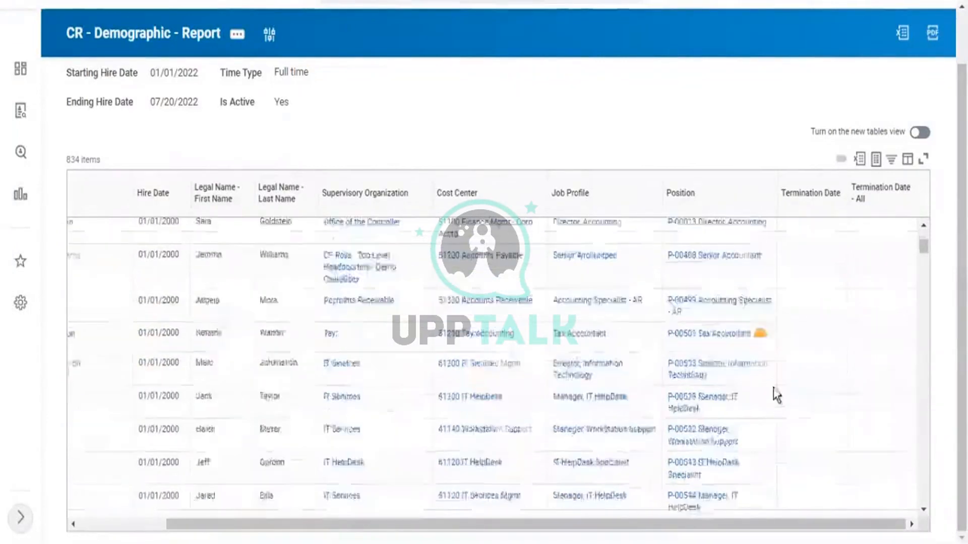
{"action": "scroll", "coordinate": [779, 404], "scroll_direction": "up", "scroll_amount": 10}
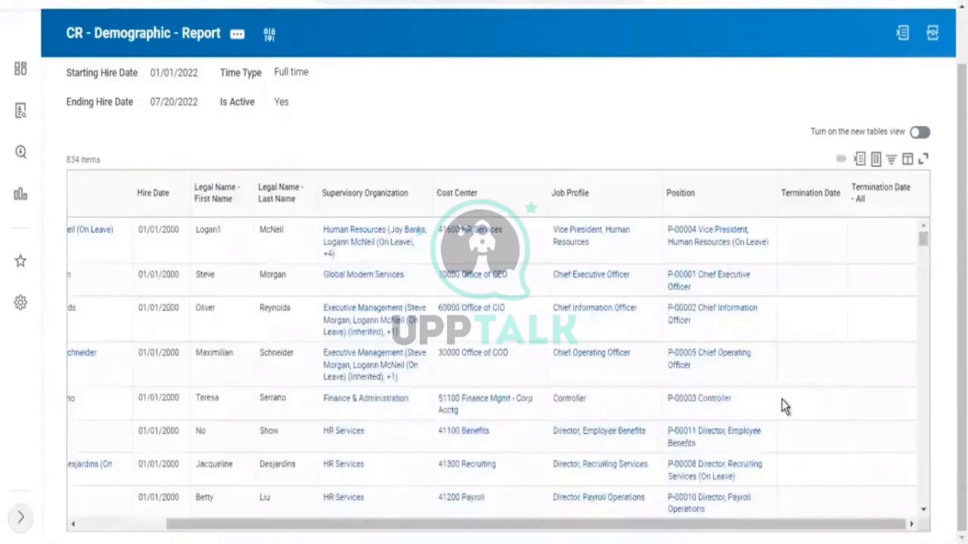
{"action": "scroll", "coordinate": [785, 406], "scroll_direction": "down", "scroll_amount": 5}
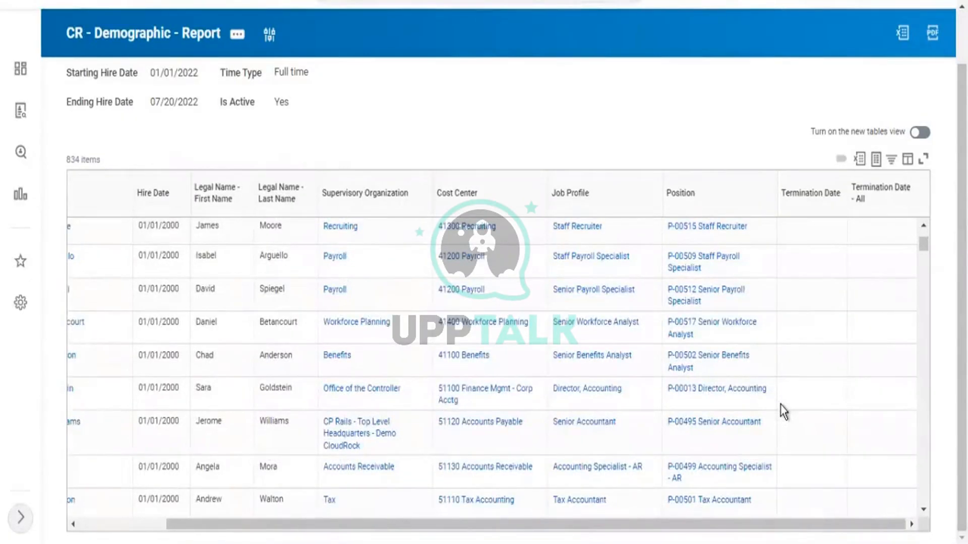
- Open the CR - Demographic - Report definition for editing and show its prompt settings
{"action": "left_click", "coordinate": [237, 37]}
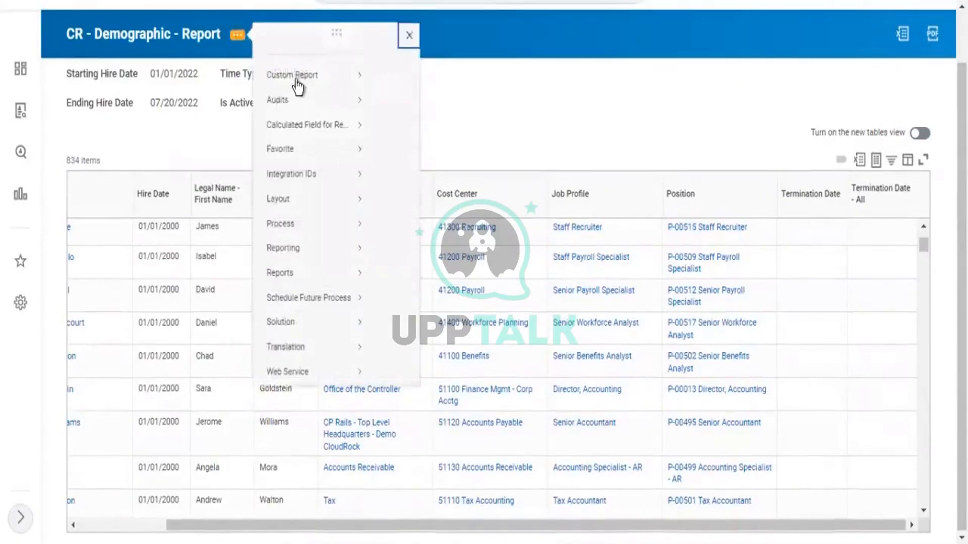
{"action": "mouse_move", "coordinate": [296, 91]}
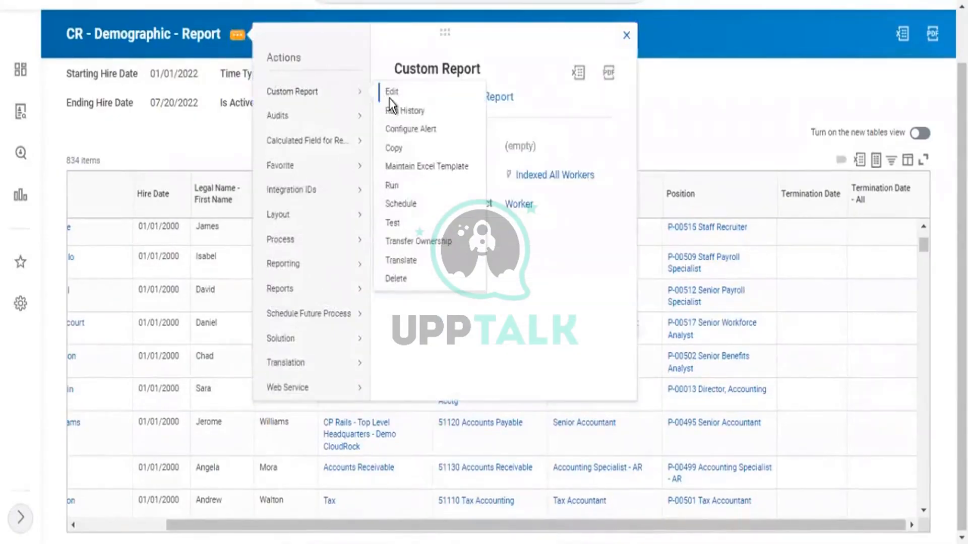
{"action": "left_click", "coordinate": [389, 98]}
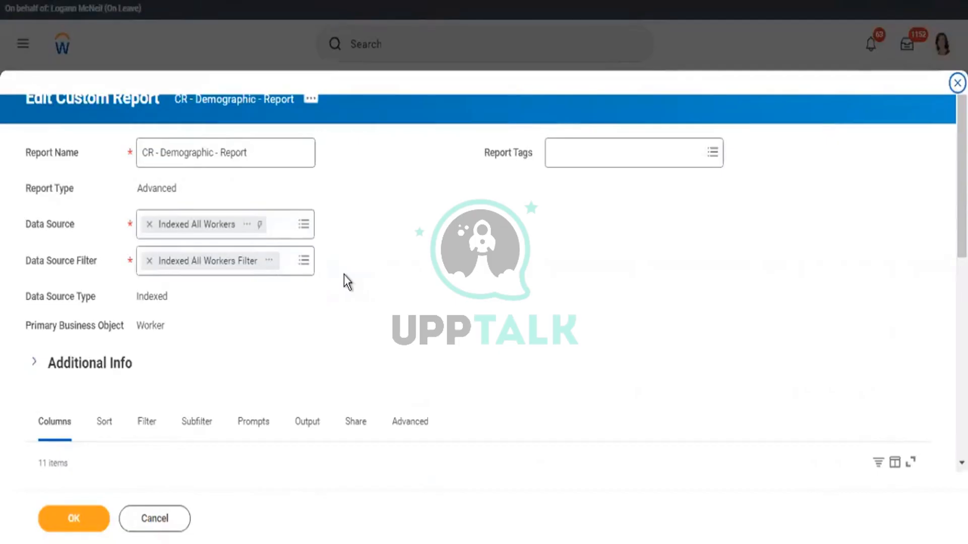
{"action": "scroll", "coordinate": [310, 276], "scroll_direction": "down", "scroll_amount": 3}
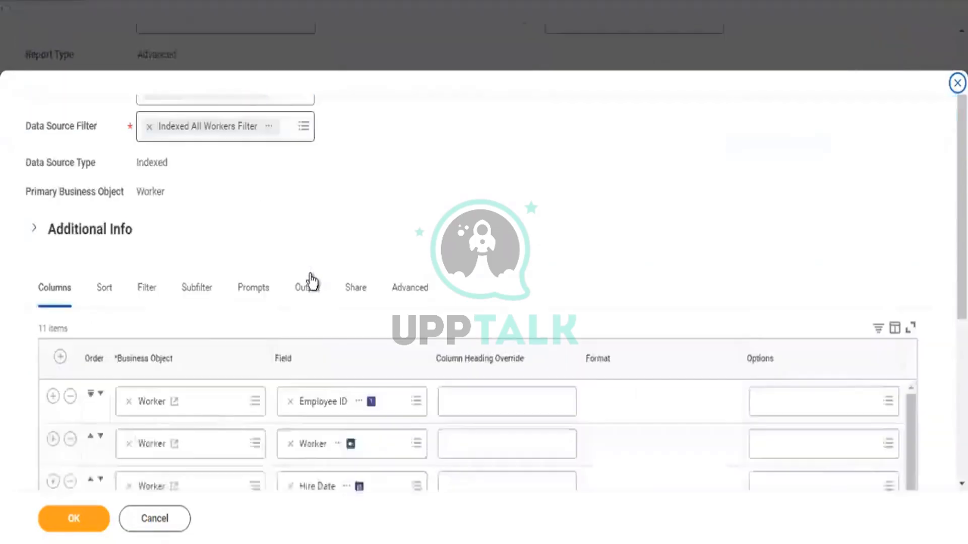
{"action": "scroll", "coordinate": [312, 280], "scroll_direction": "down", "scroll_amount": 2}
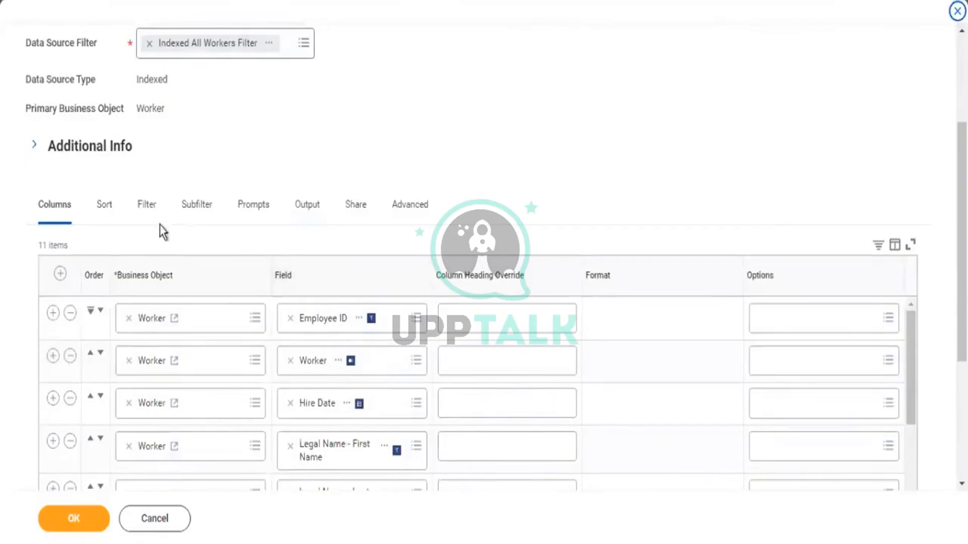
{"action": "left_click", "coordinate": [145, 218]}
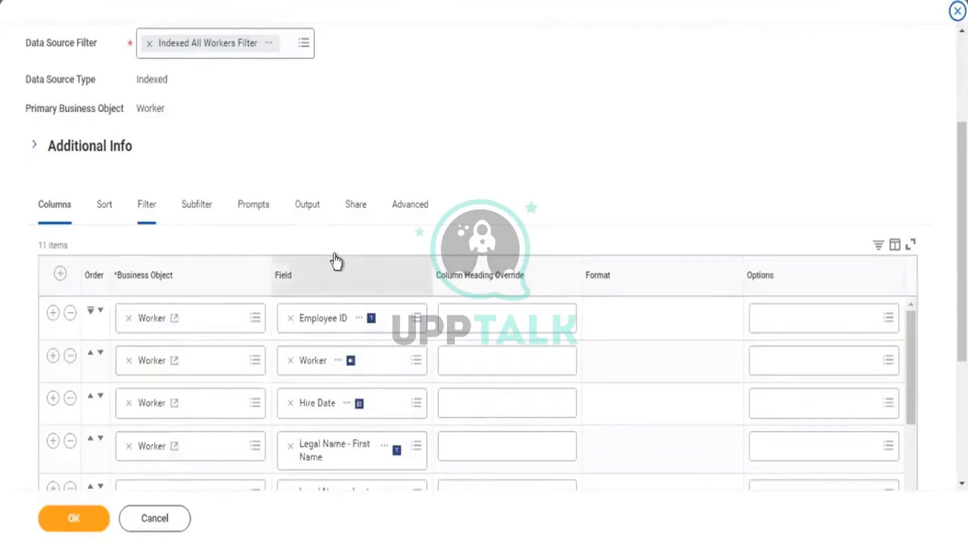
{"action": "left_click", "coordinate": [252, 211]}
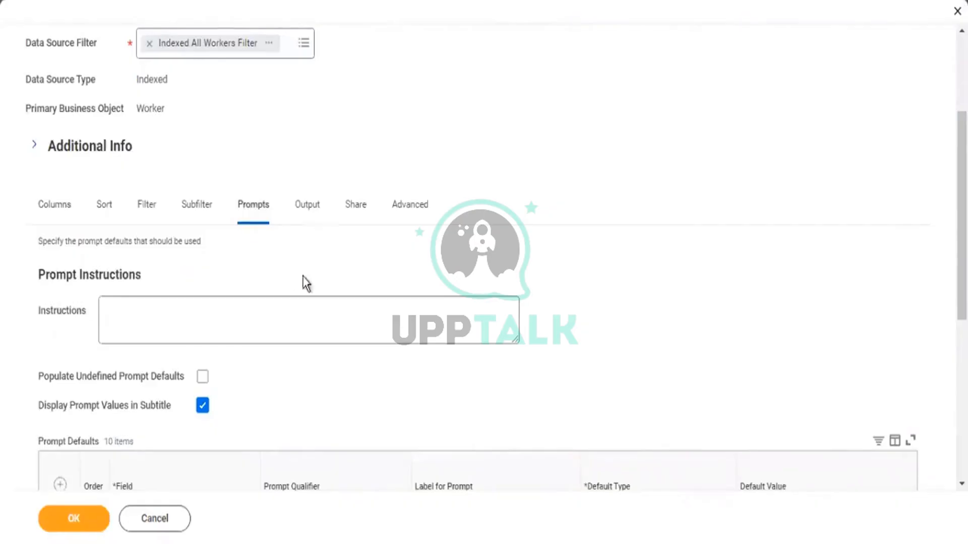
- Add an empty row at the start of the prompt defaults and look at its field choices
{"action": "scroll", "coordinate": [304, 282], "scroll_direction": "down", "scroll_amount": 5}
{"action": "scroll", "coordinate": [305, 337], "scroll_direction": "down", "scroll_amount": 5}
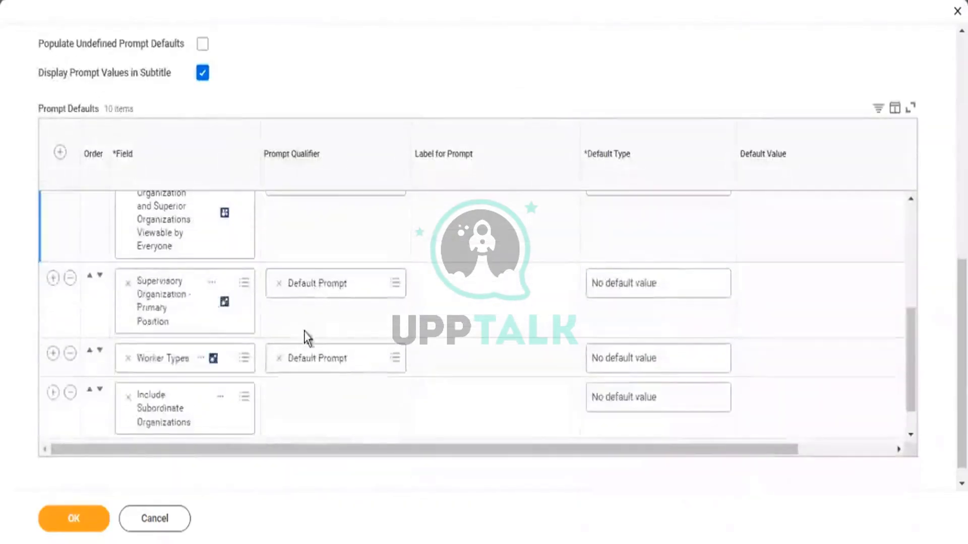
{"action": "scroll", "coordinate": [170, 302], "scroll_direction": "up", "scroll_amount": 10}
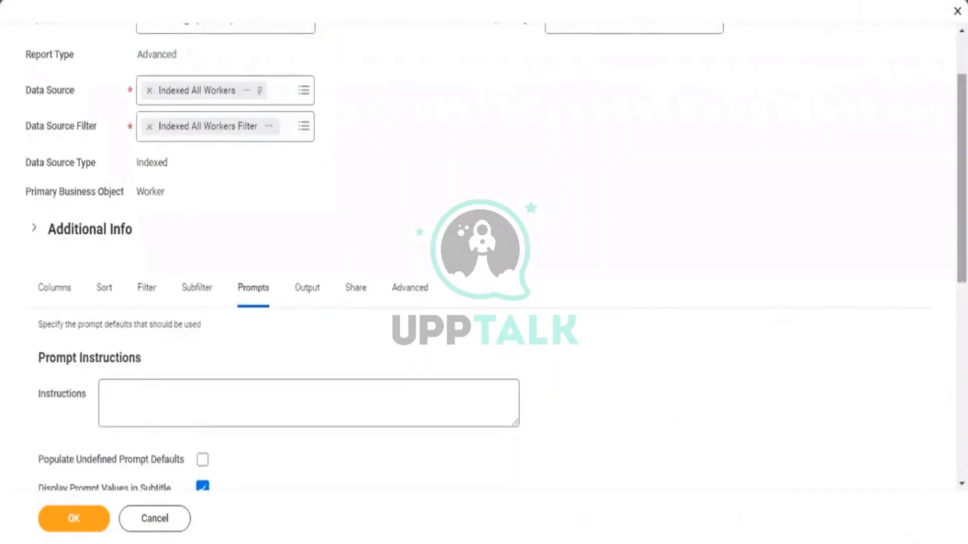
{"action": "scroll", "coordinate": [484, 262], "scroll_direction": "down", "scroll_amount": 3}
{"action": "scroll", "coordinate": [456, 298], "scroll_direction": "down", "scroll_amount": 1}
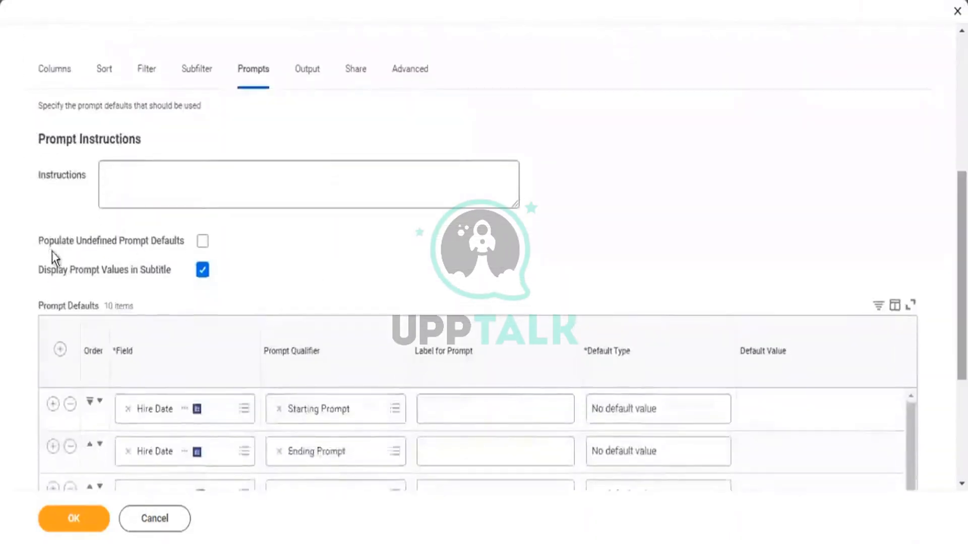
{"action": "scroll", "coordinate": [53, 255], "scroll_direction": "down", "scroll_amount": 3}
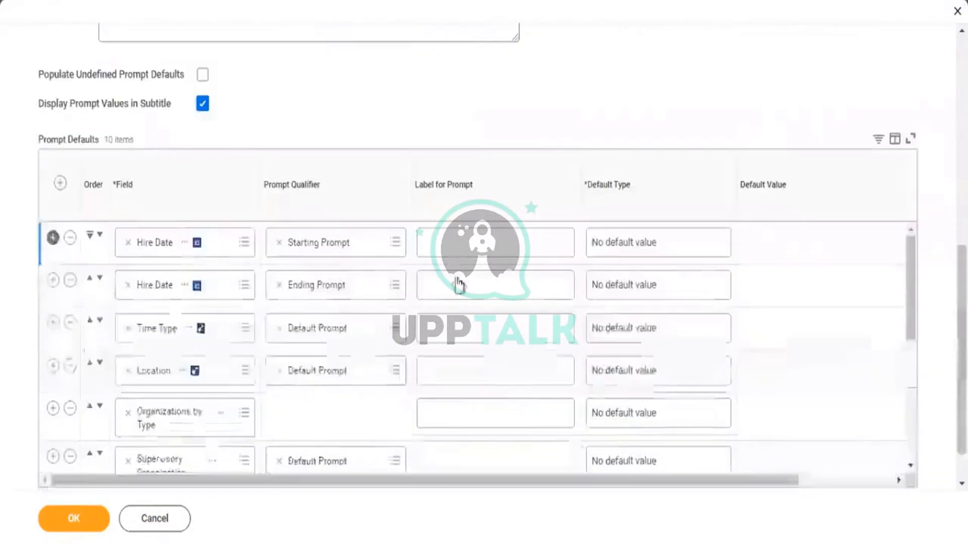
{"action": "left_click", "coordinate": [60, 184]}
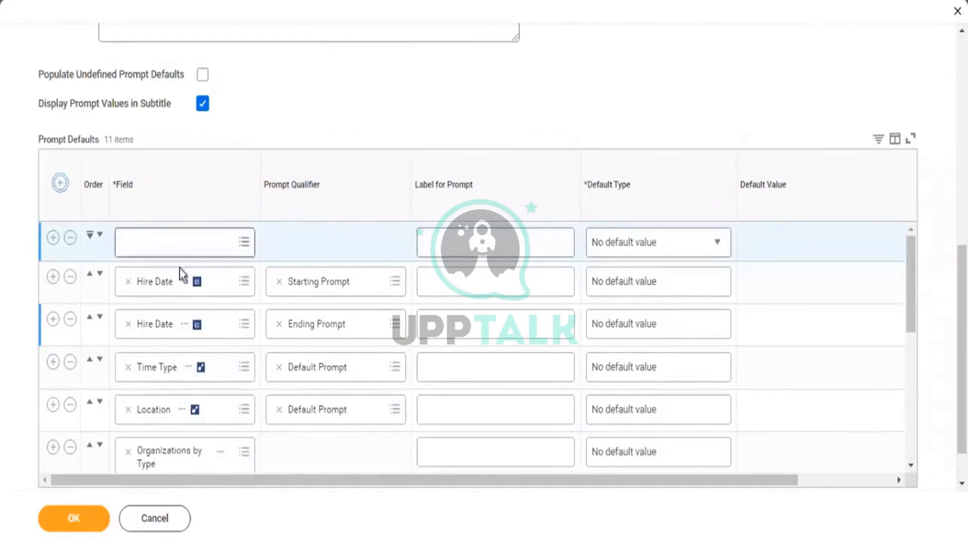
{"action": "left_click", "coordinate": [222, 256]}
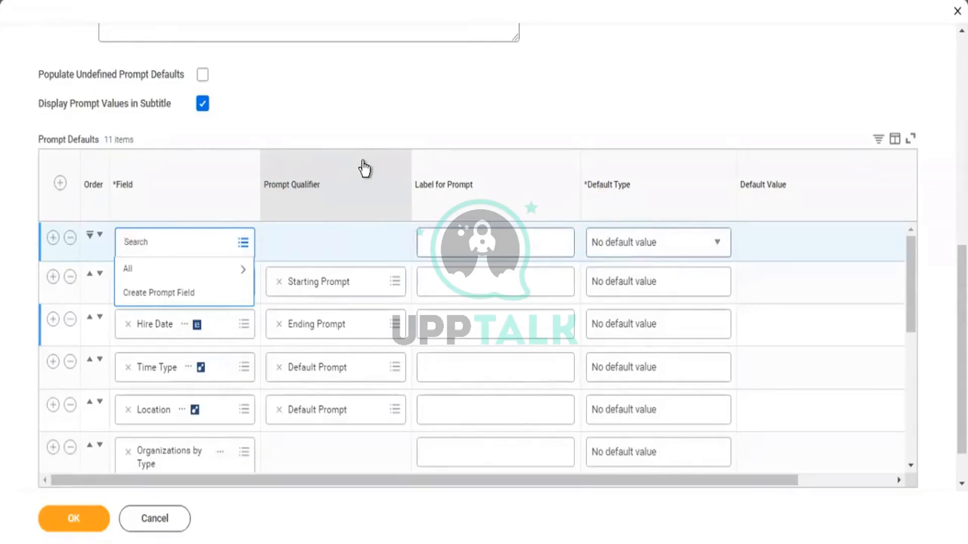
- Make the Is Active prompt not required and enable Do Not Prompt at Runtime for it
{"action": "scroll", "coordinate": [726, 332], "scroll_direction": "down", "scroll_amount": 5}
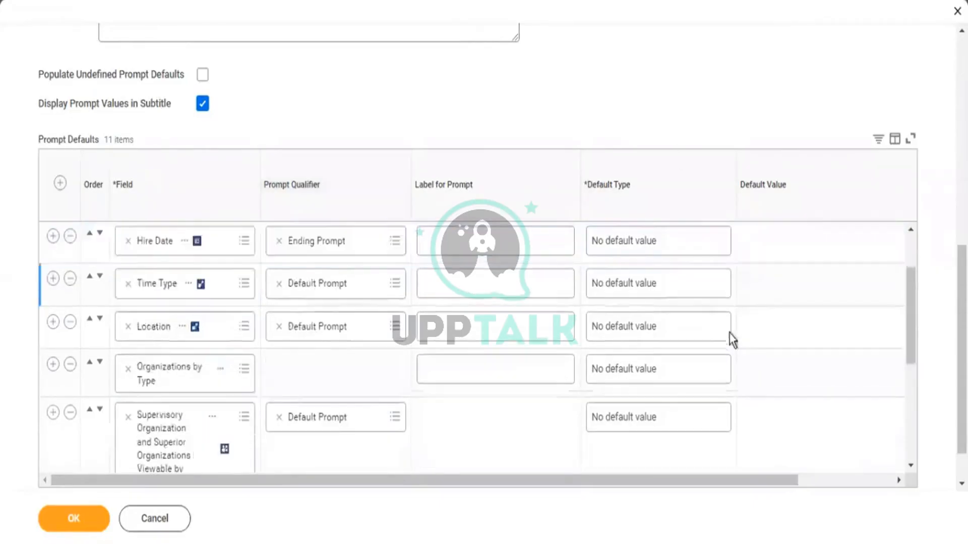
{"action": "scroll", "coordinate": [733, 353], "scroll_direction": "down", "scroll_amount": 1}
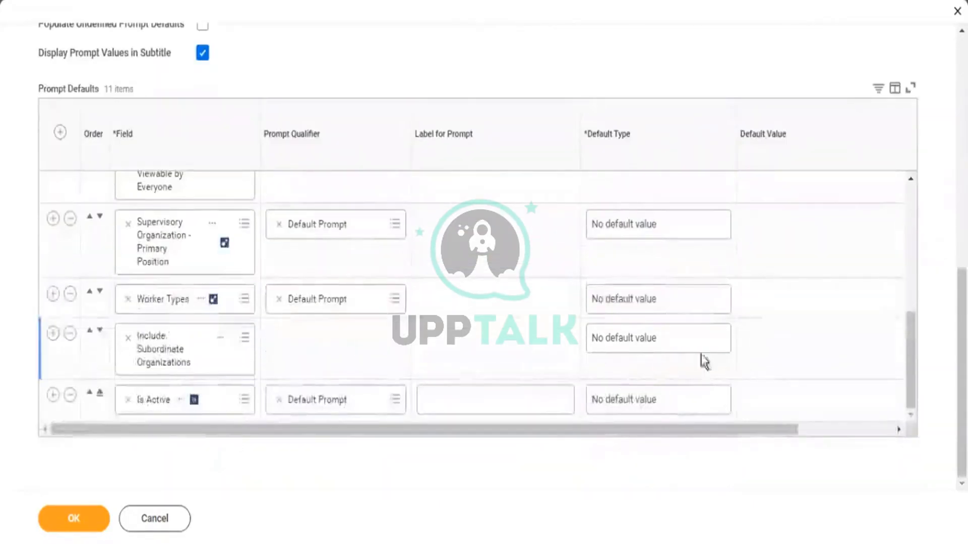
{"action": "left_click_drag", "start_coordinate": [687, 432], "coordinate": [892, 432]}
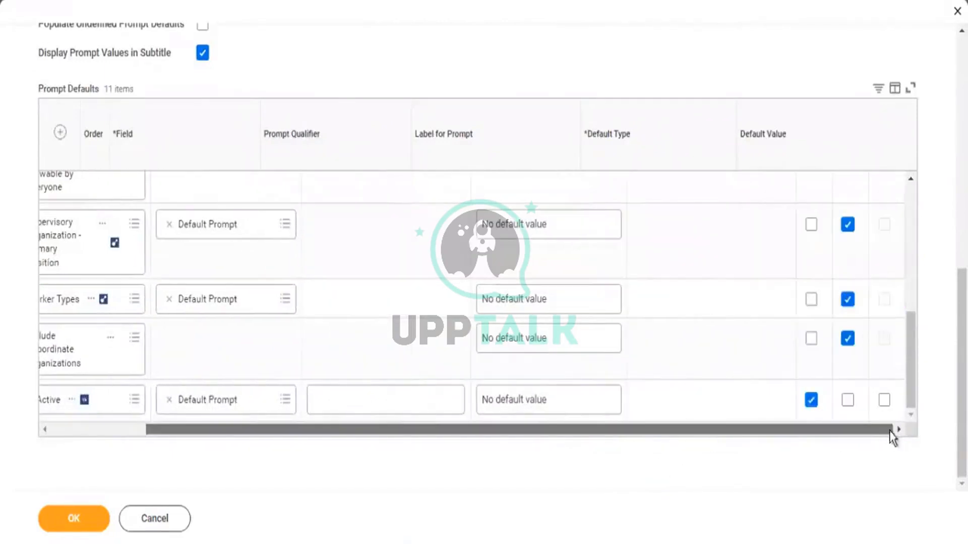
{"action": "left_click", "coordinate": [811, 406]}
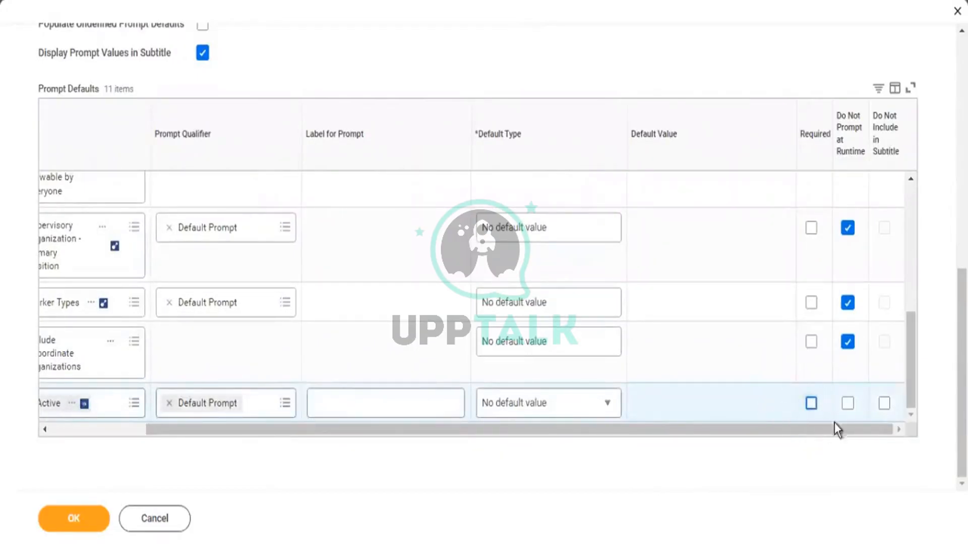
{"action": "left_click", "coordinate": [847, 406]}
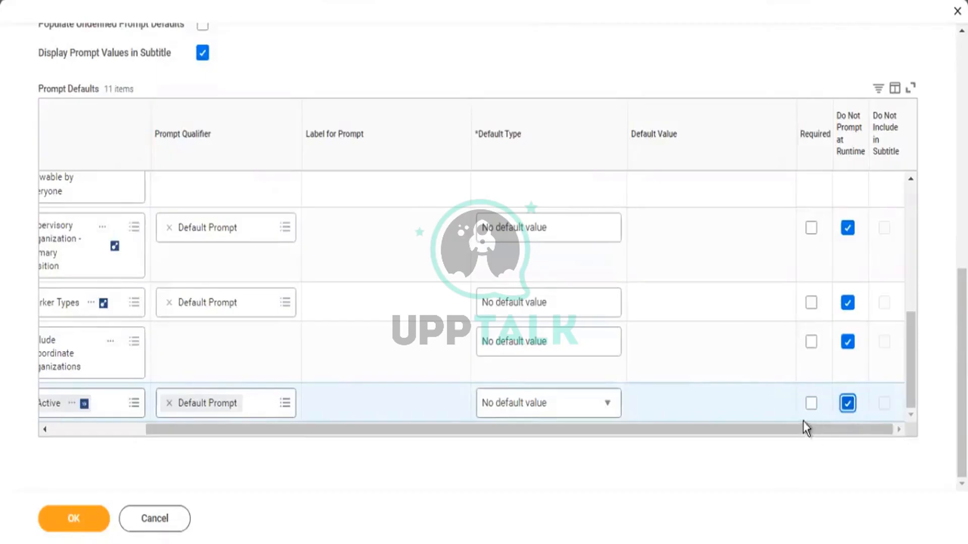
{"action": "left_click", "coordinate": [811, 404]}
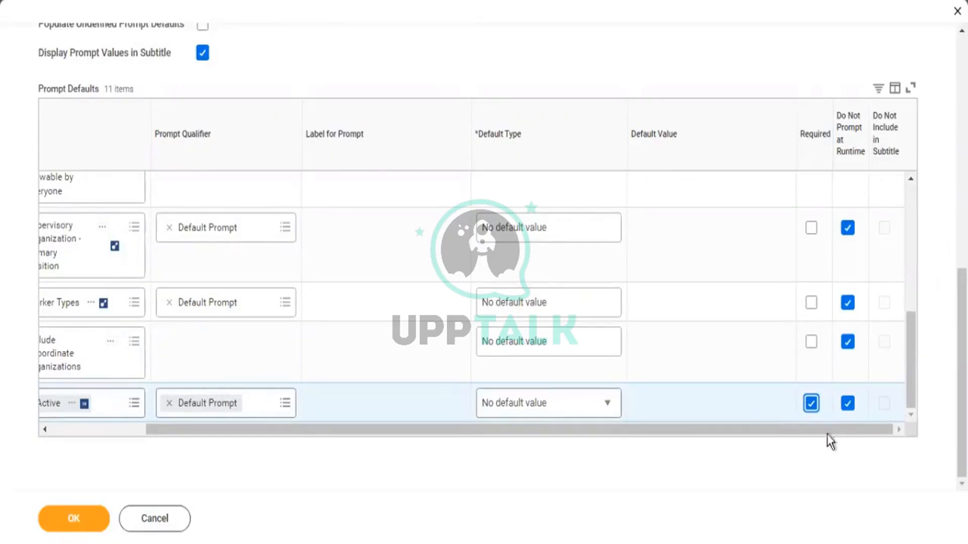
{"action": "left_click", "coordinate": [813, 406]}
{"action": "left_click", "coordinate": [846, 408]}
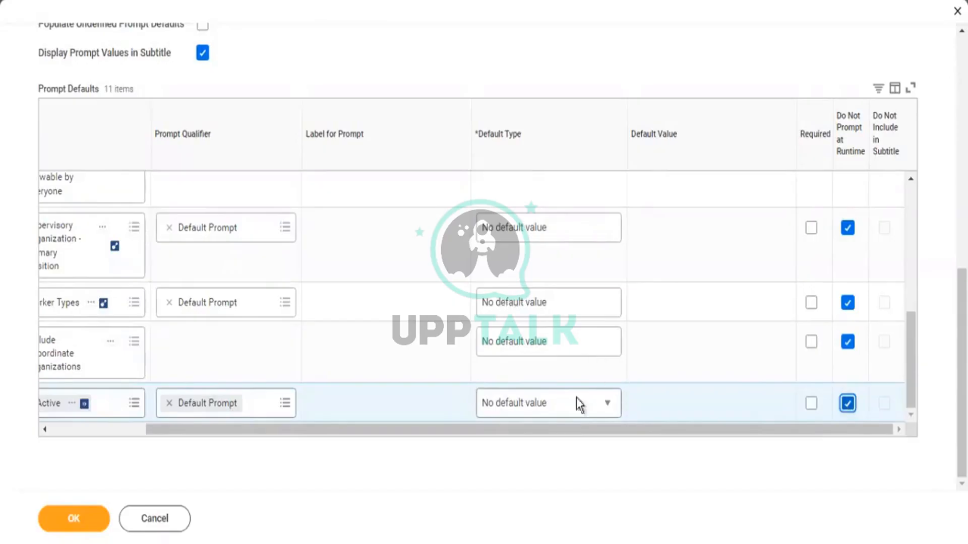
- Remove the empty first row from the prompt defaults and save the report definition
{"action": "left_click", "coordinate": [90, 432]}
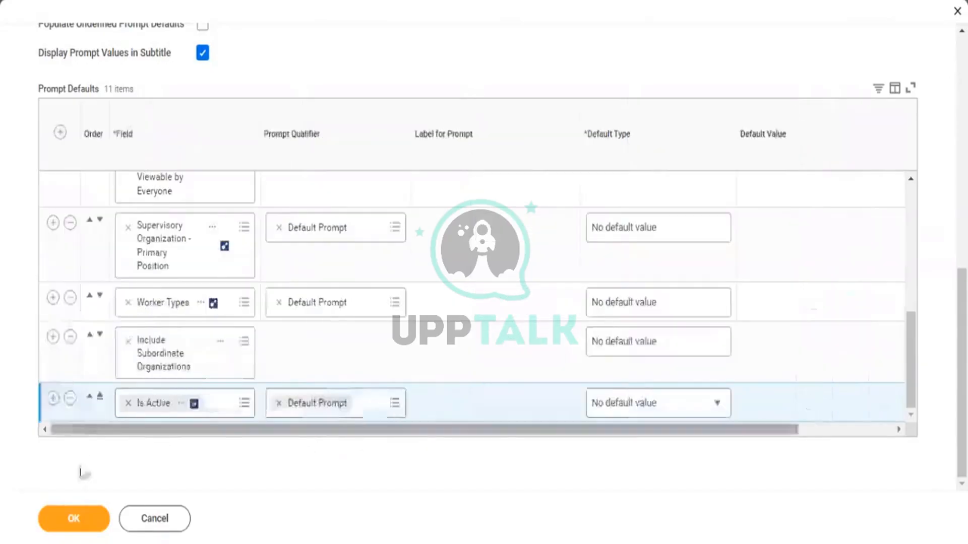
{"action": "scroll", "coordinate": [182, 405], "scroll_direction": "up", "scroll_amount": 10}
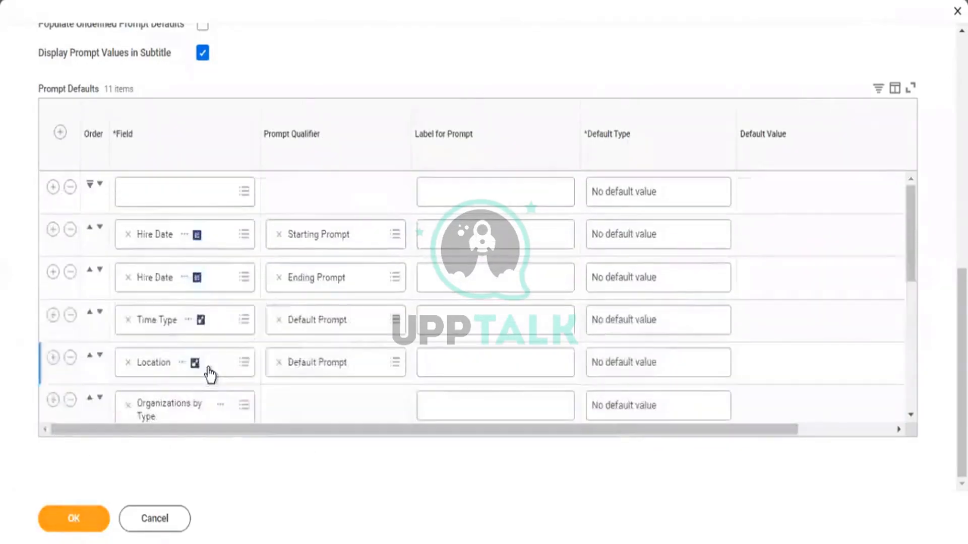
{"action": "left_click", "coordinate": [70, 437]}
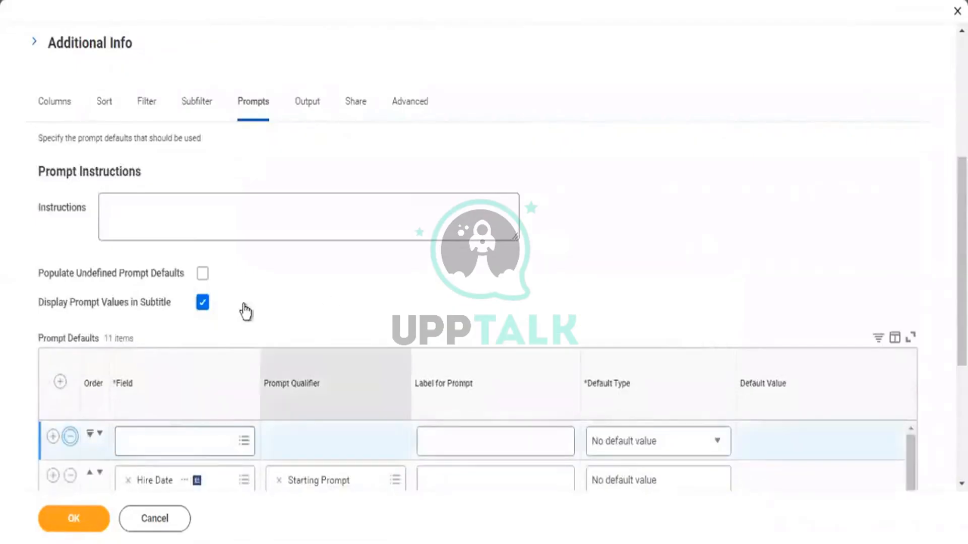
{"action": "scroll", "coordinate": [332, 278], "scroll_direction": "down", "scroll_amount": 2}
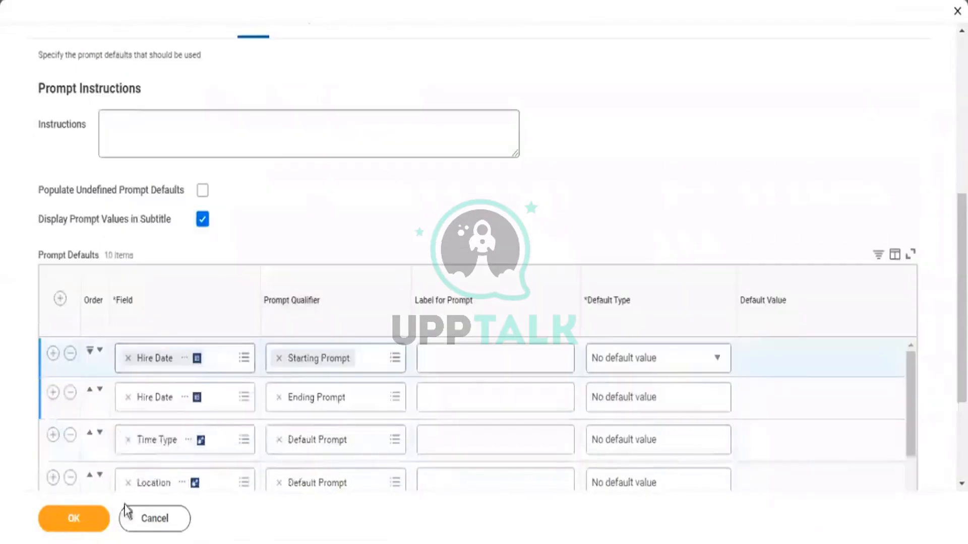
{"action": "scroll", "coordinate": [112, 461], "scroll_direction": "down", "scroll_amount": 5}
{"action": "left_click", "coordinate": [76, 522]}
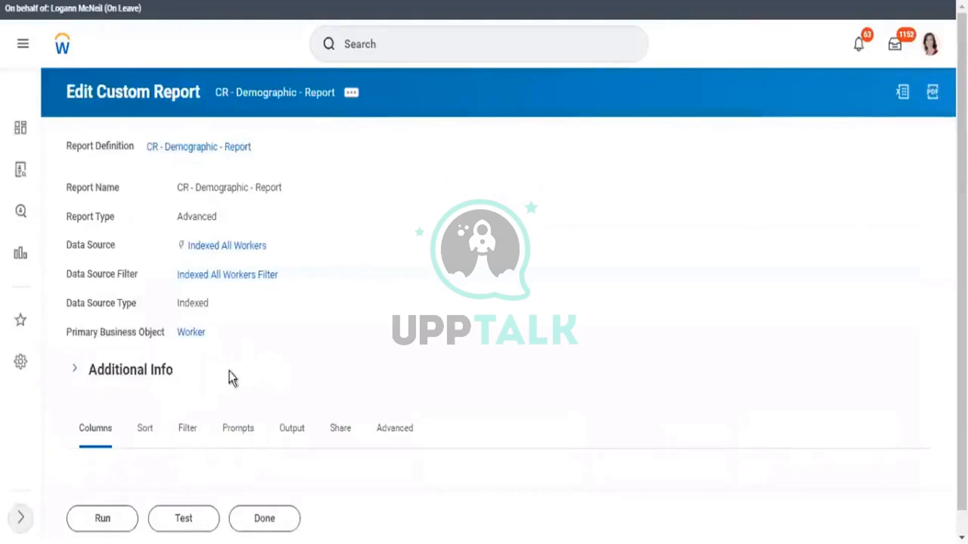
- Review the prompt defaults of the saved report, including the Required and Do Not Prompt at Runtime settings
{"action": "scroll", "coordinate": [365, 337], "scroll_direction": "down", "scroll_amount": 1}
{"action": "scroll", "coordinate": [365, 338], "scroll_direction": "down", "scroll_amount": 6}
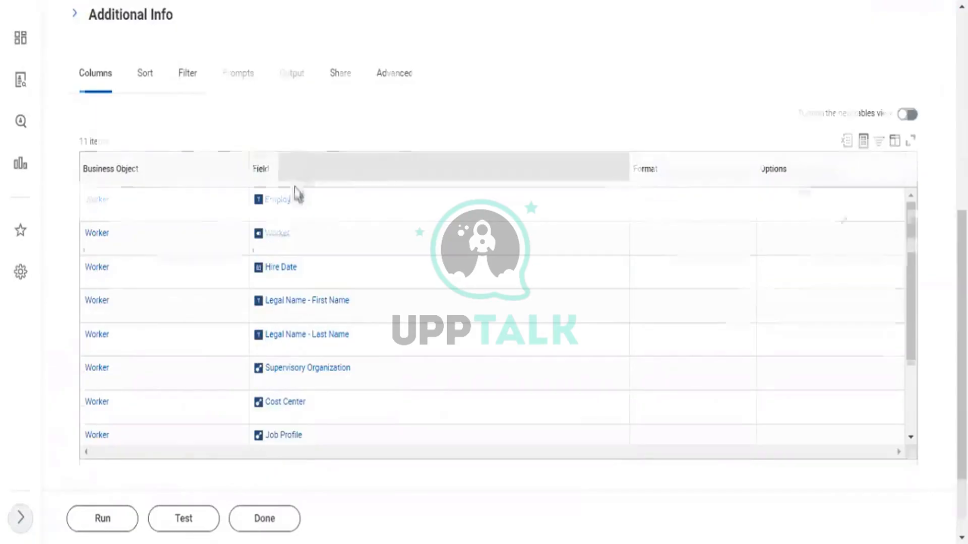
{"action": "scroll", "coordinate": [272, 207], "scroll_direction": "up", "scroll_amount": 5}
{"action": "scroll", "coordinate": [256, 224], "scroll_direction": "down", "scroll_amount": 3}
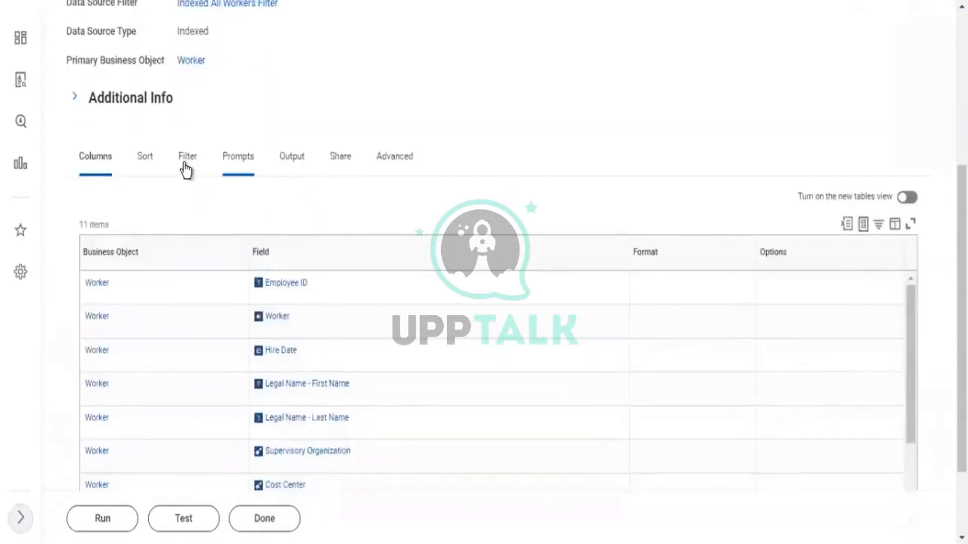
{"action": "left_click", "coordinate": [248, 172]}
{"action": "scroll", "coordinate": [207, 290], "scroll_direction": "down", "scroll_amount": 2}
{"action": "scroll", "coordinate": [207, 290], "scroll_direction": "down", "scroll_amount": 4}
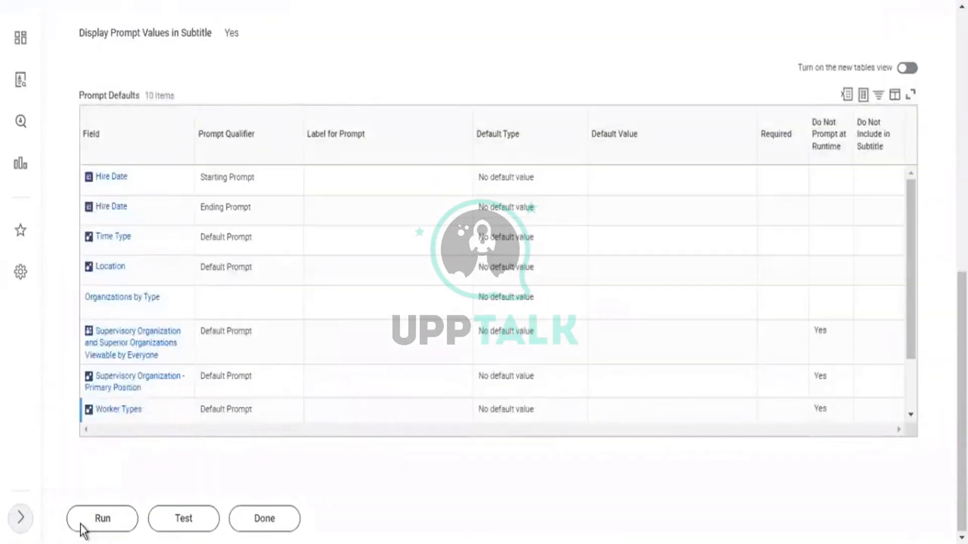
- Run the report to check its runtime prompts, leave them empty and view the report definition
{"action": "left_click", "coordinate": [96, 525]}
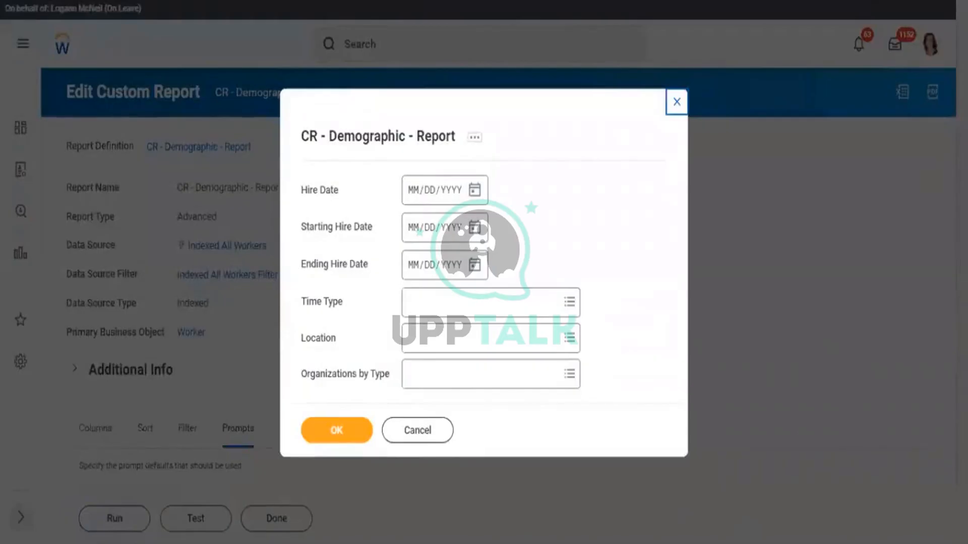
{"action": "left_click", "coordinate": [378, 143]}
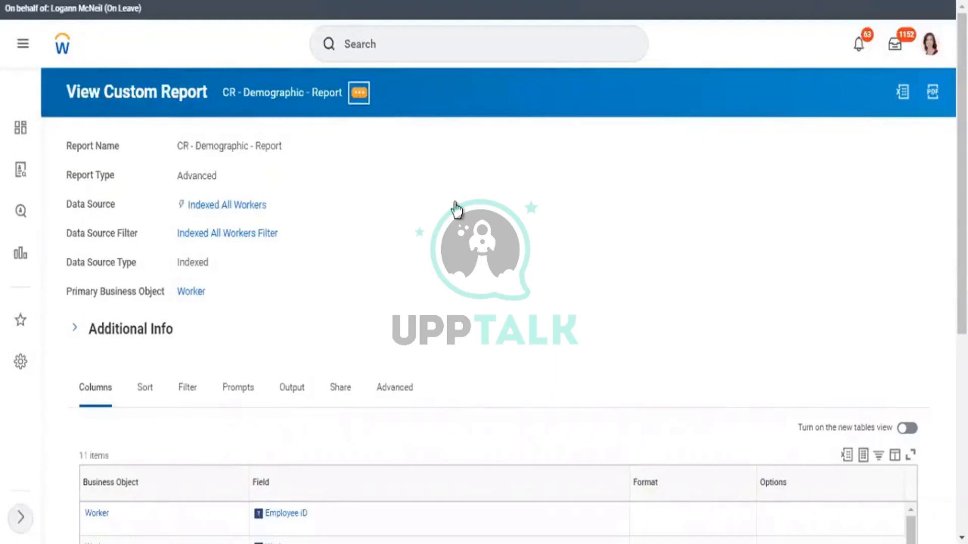
- Edit the custom report and remove both Hire Date rows from its prompt defaults
{"action": "left_click", "coordinate": [254, 373]}
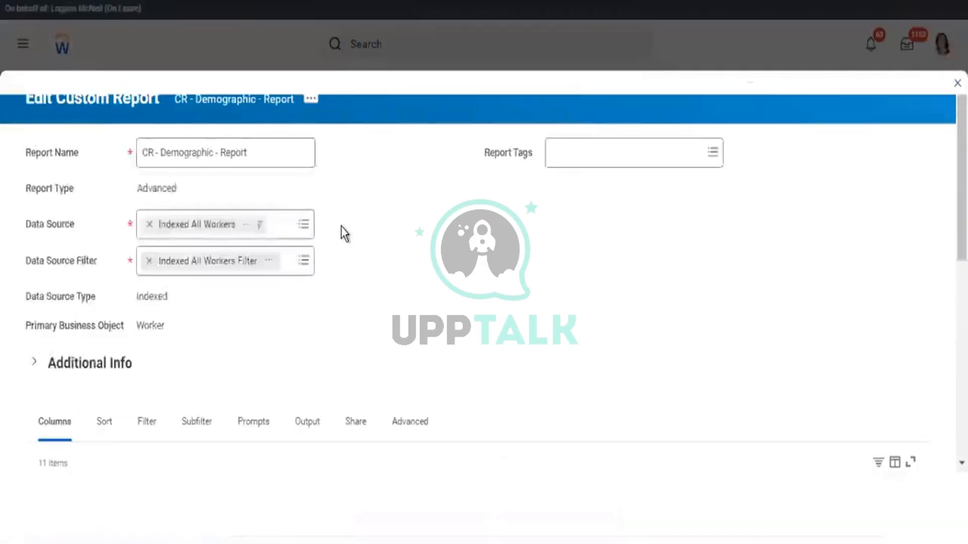
{"action": "scroll", "coordinate": [341, 228], "scroll_direction": "down", "scroll_amount": 4}
{"action": "left_click", "coordinate": [257, 212]}
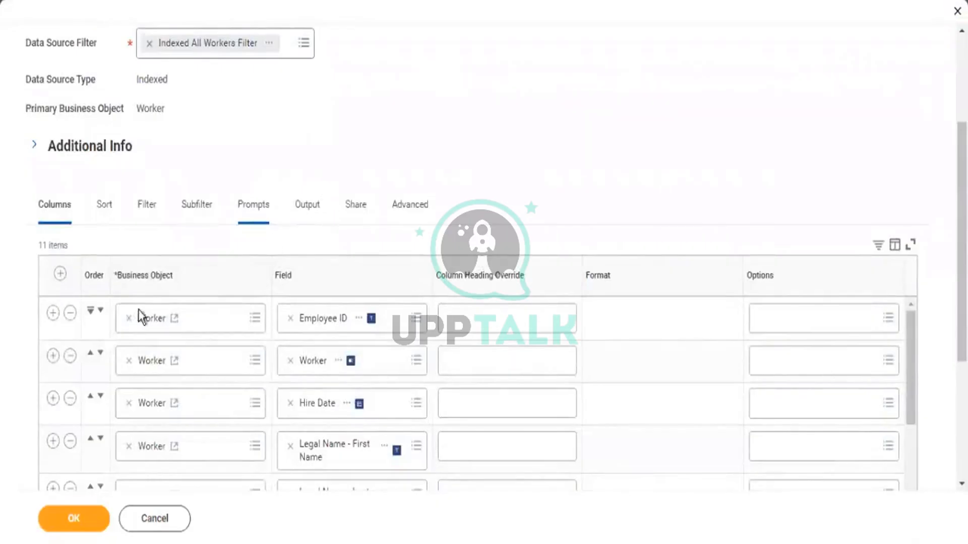
{"action": "scroll", "coordinate": [134, 318], "scroll_direction": "down", "scroll_amount": 4}
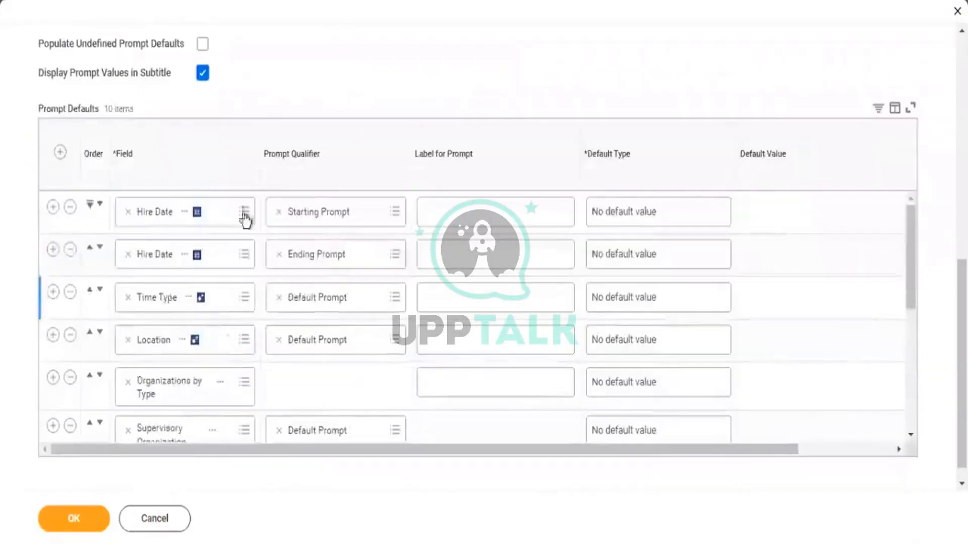
{"action": "left_click", "coordinate": [70, 249]}
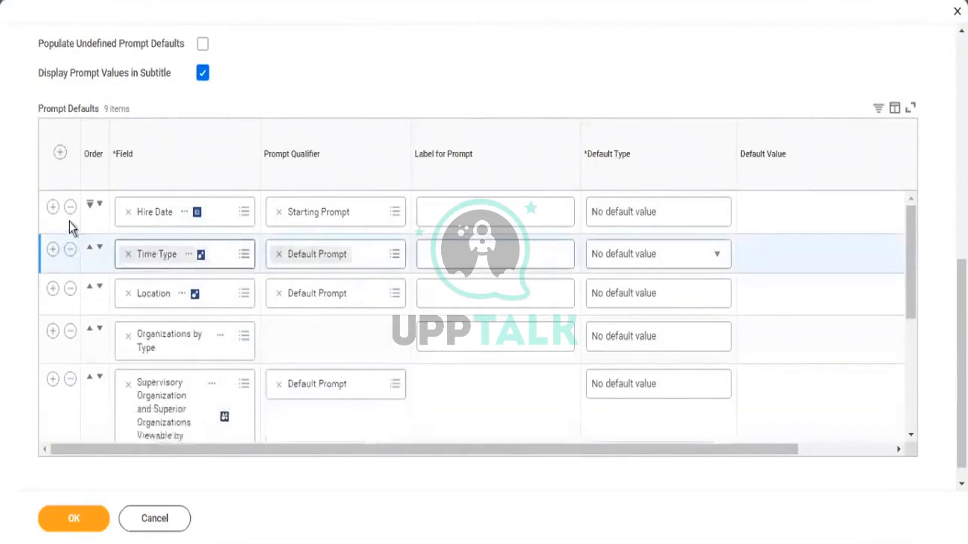
- Add a new first row to the prompt defaults and set its field to Hire Date
{"action": "left_click", "coordinate": [60, 152]}
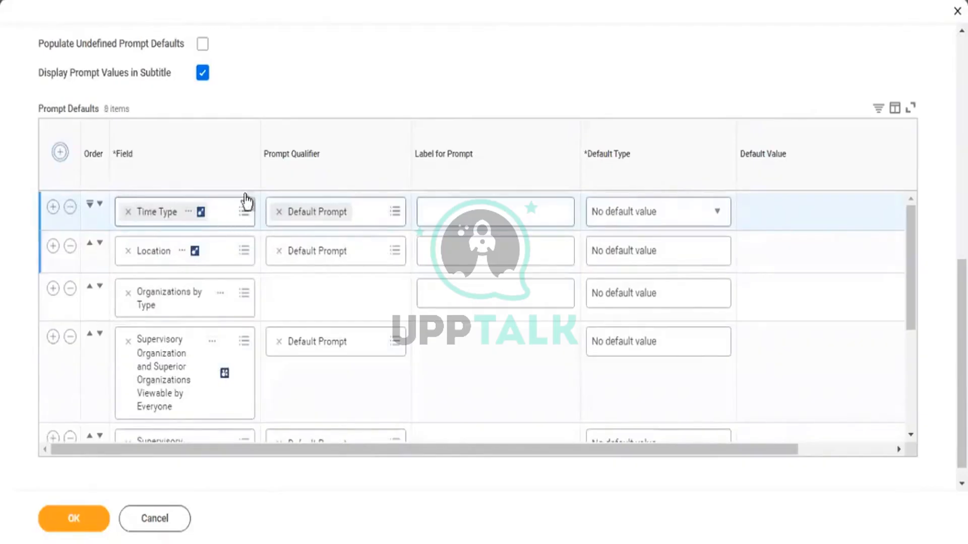
{"action": "scroll", "coordinate": [214, 221], "scroll_direction": "up", "scroll_amount": 2}
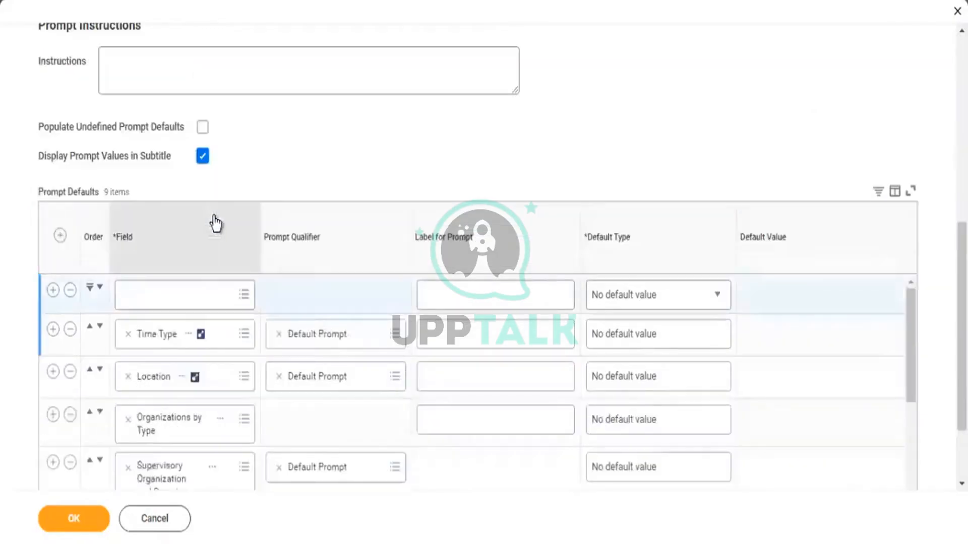
{"action": "left_click", "coordinate": [216, 220]}
{"action": "left_click", "coordinate": [182, 460]}
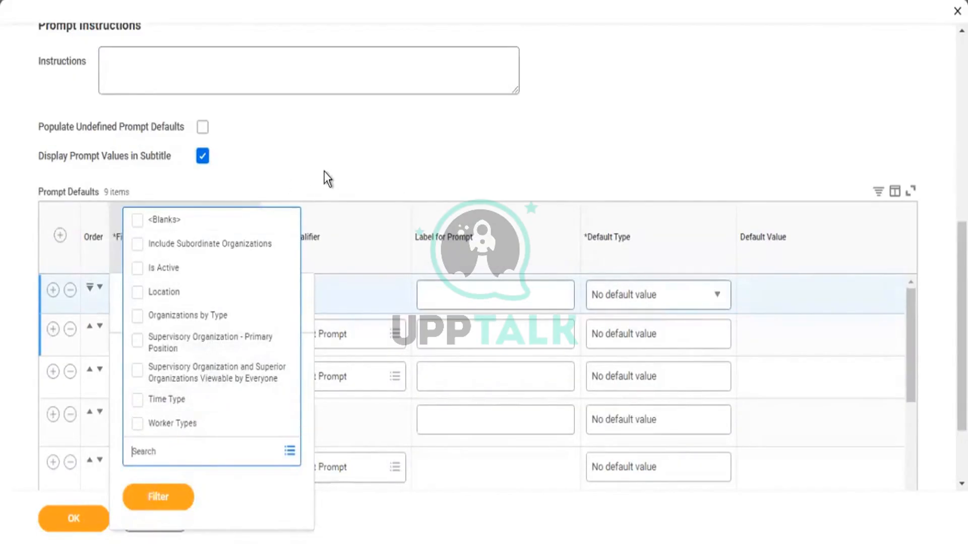
{"action": "left_click", "coordinate": [343, 171]}
{"action": "left_click", "coordinate": [472, 181]}
{"action": "left_click", "coordinate": [193, 295]}
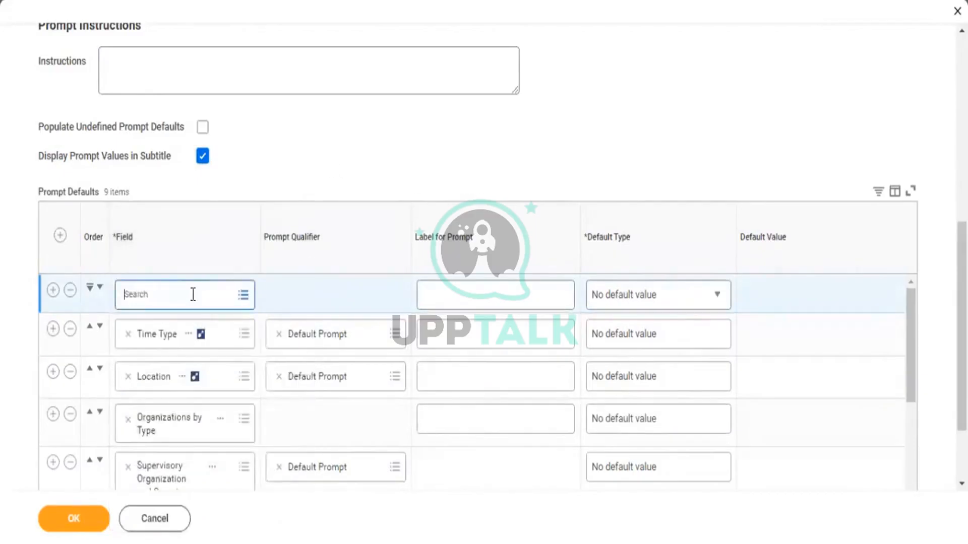
{"action": "type", "text": "e Date"}
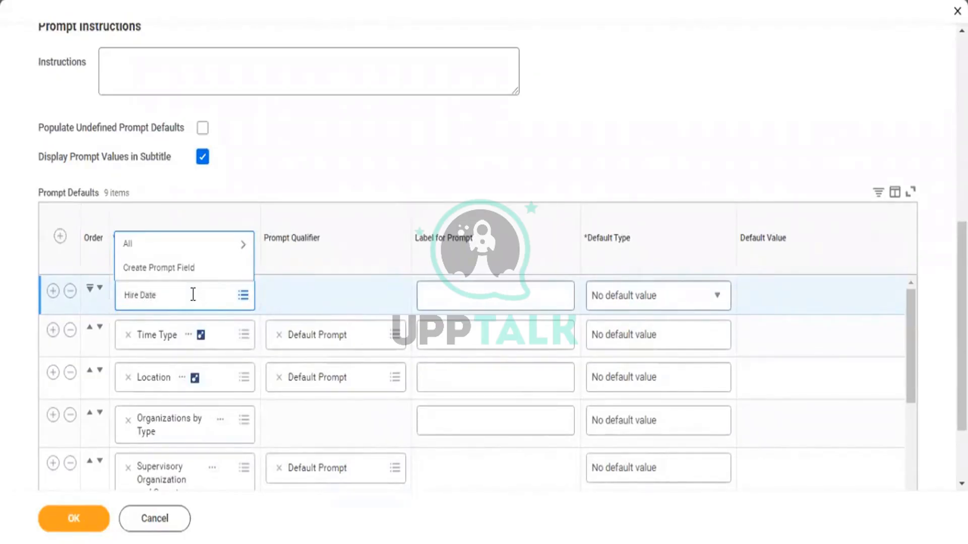
{"action": "key", "text": "Return"}
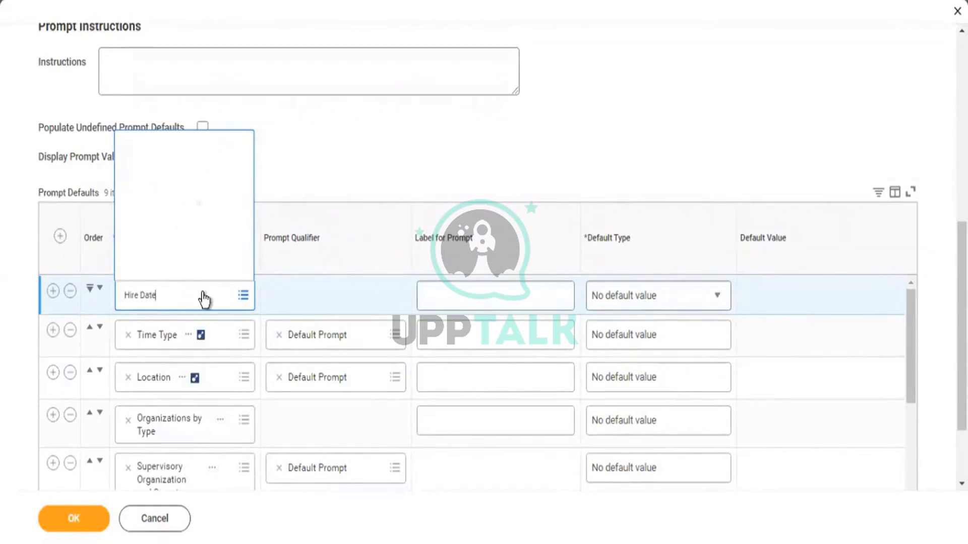
- Replace the Hire Date row in the prompt defaults with a newly added Hire Date row
{"action": "left_click", "coordinate": [60, 237]}
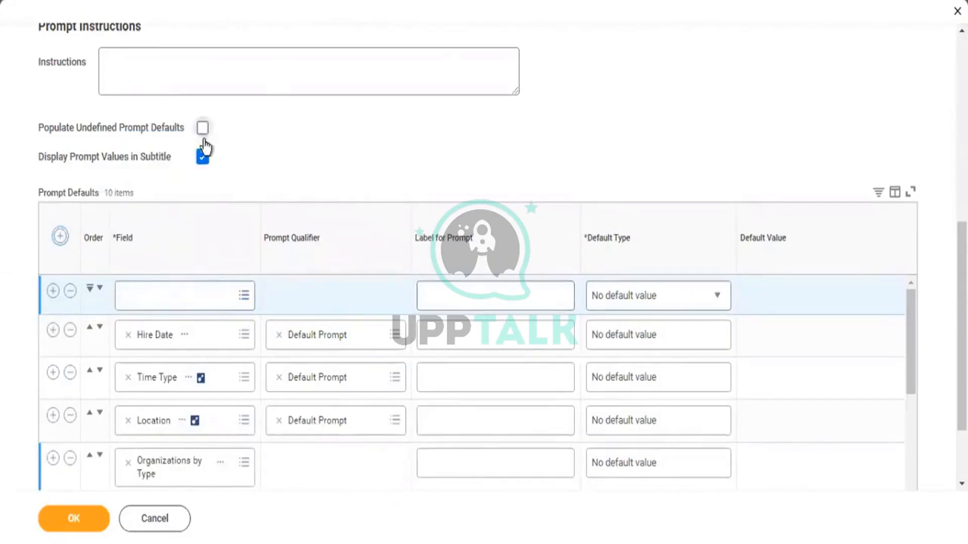
{"action": "left_click", "coordinate": [173, 301]}
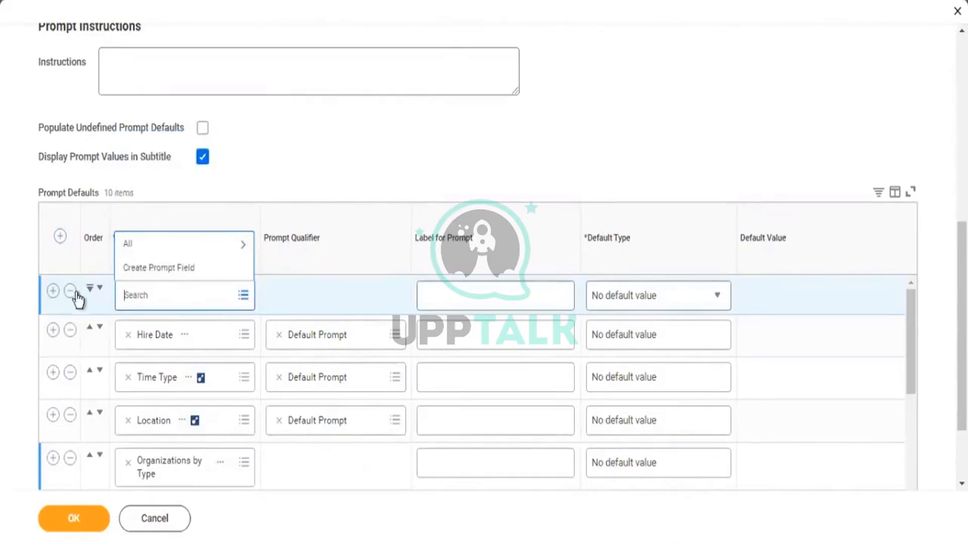
{"action": "left_click", "coordinate": [70, 333]}
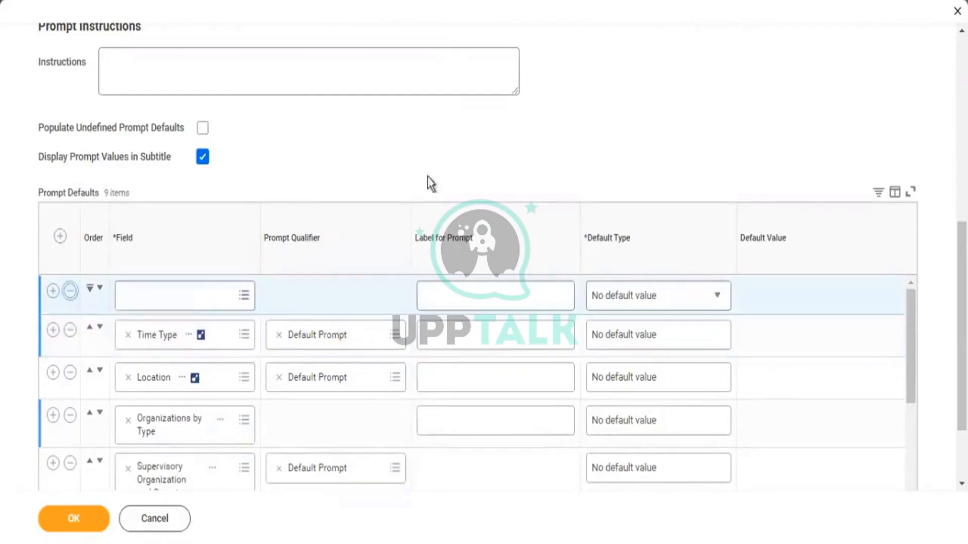
{"action": "left_click", "coordinate": [202, 128]}
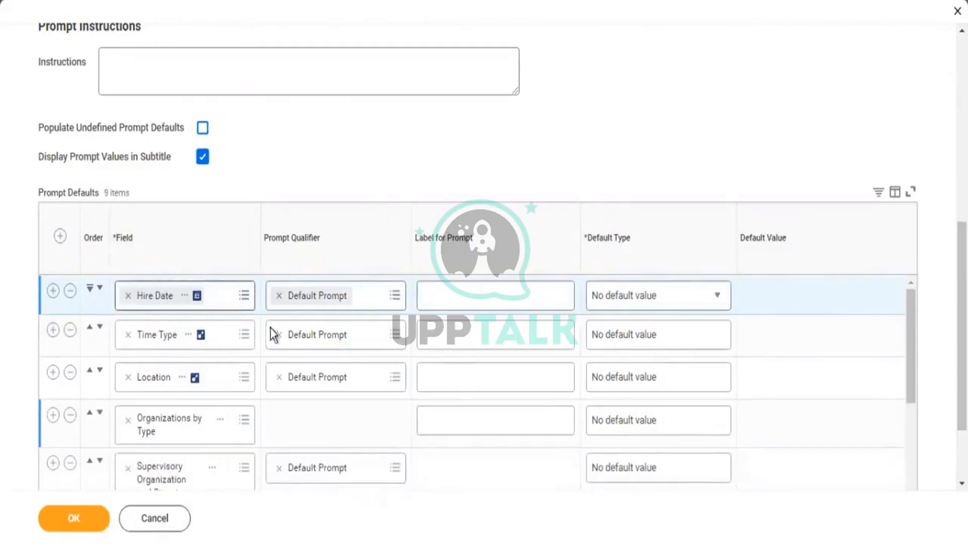
{"action": "scroll", "coordinate": [341, 432], "scroll_direction": "down", "scroll_amount": 2}
{"action": "scroll", "coordinate": [342, 427], "scroll_direction": "up", "scroll_amount": 2}
{"action": "scroll", "coordinate": [872, 428], "scroll_direction": "up", "scroll_amount": 2}
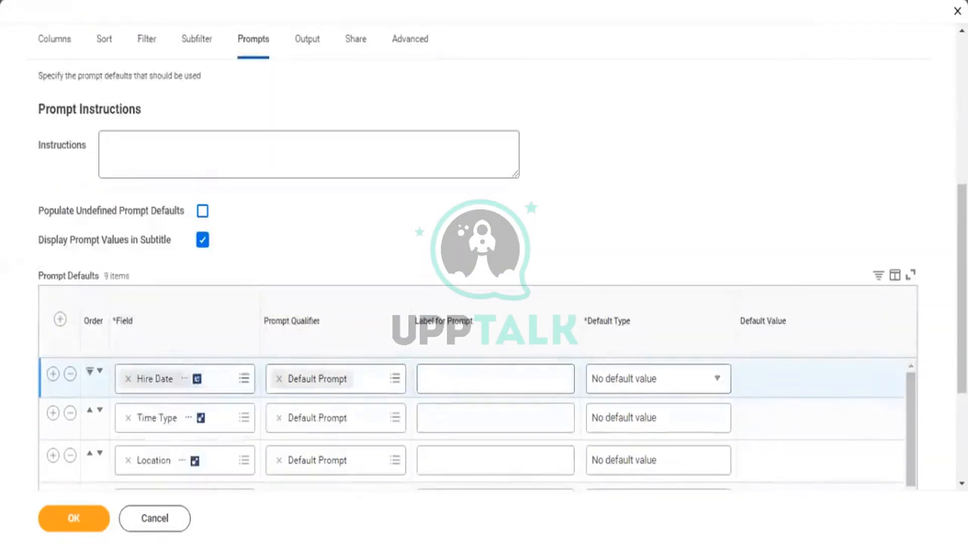
{"action": "scroll", "coordinate": [159, 348], "scroll_direction": "down", "scroll_amount": 2}
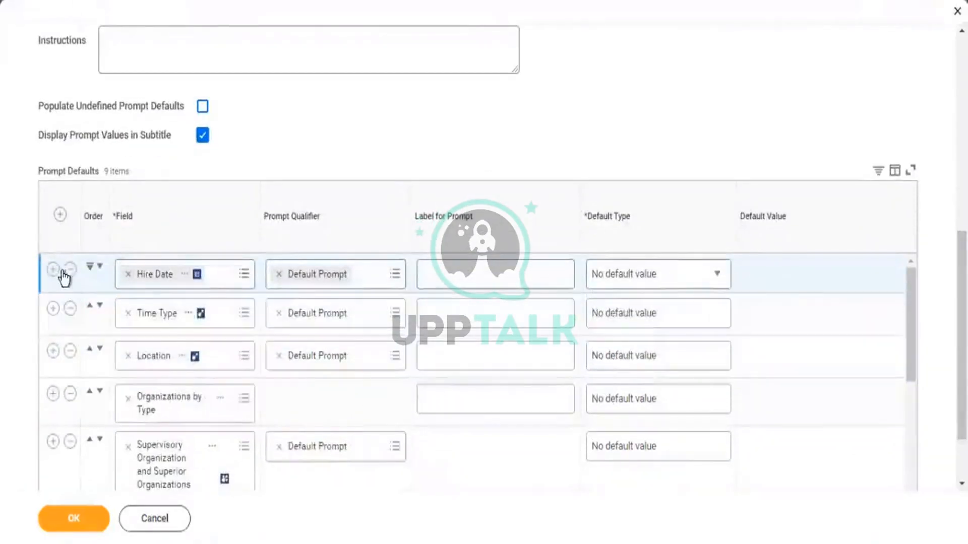
- Insert two more prompt-default rows below the first one and set the field of both to Hire Date
{"action": "left_click", "coordinate": [53, 308]}
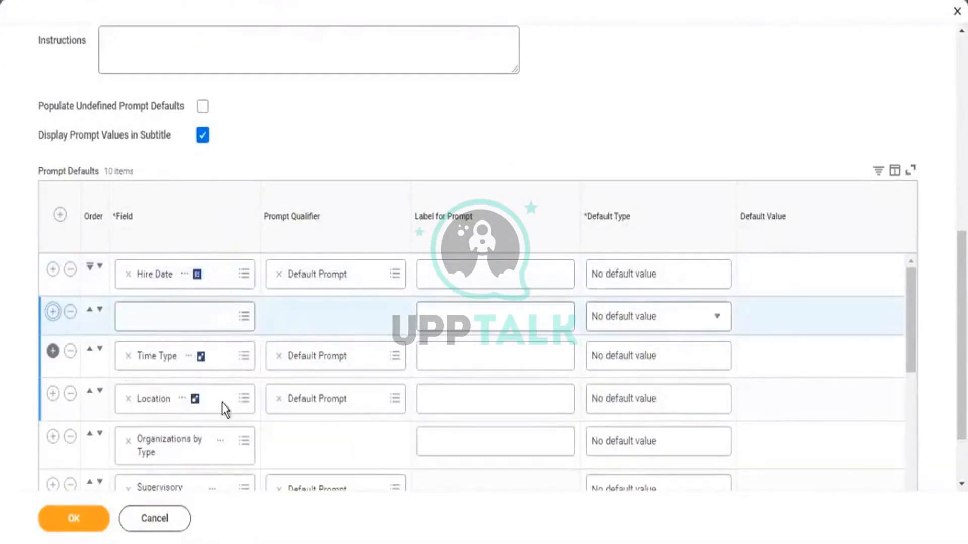
{"action": "left_click", "coordinate": [169, 313]}
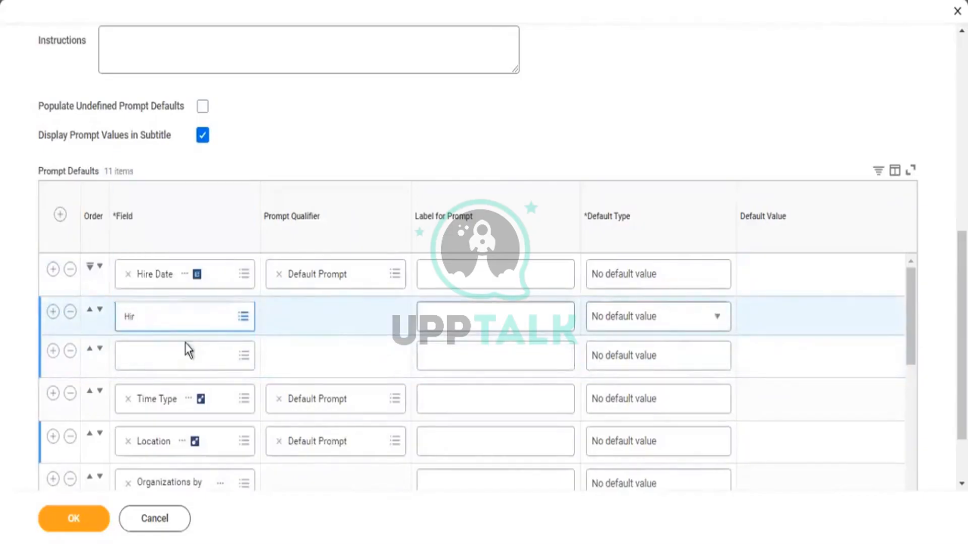
{"action": "left_click", "coordinate": [186, 353]}
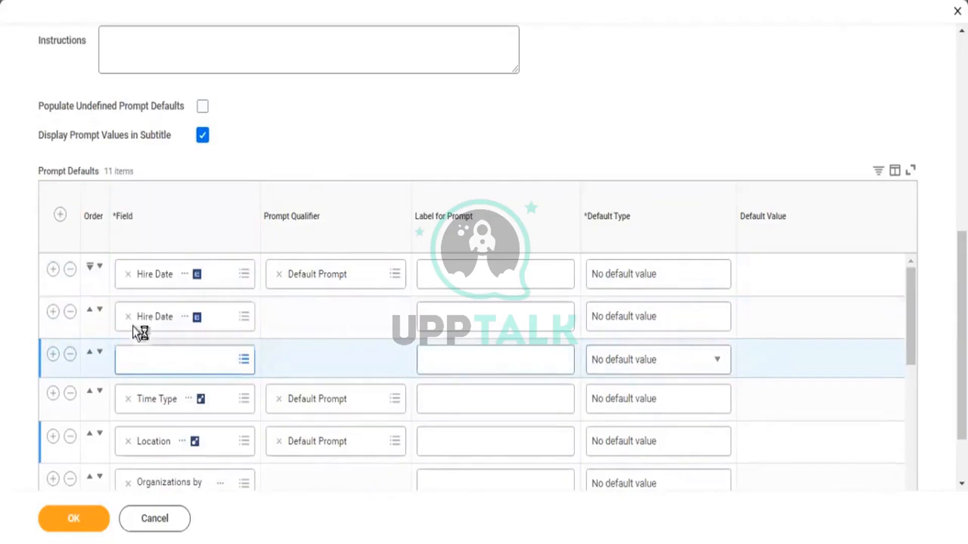
{"action": "left_click", "coordinate": [158, 359]}
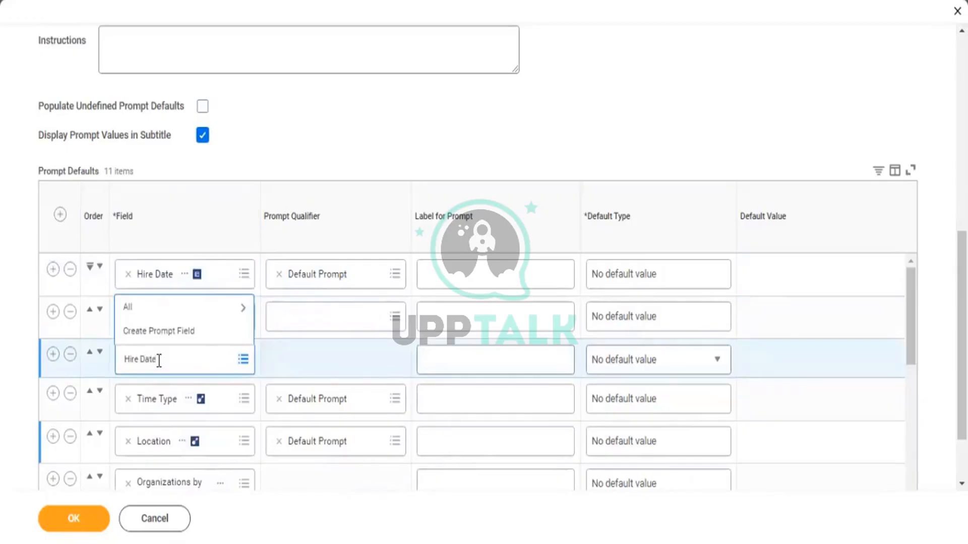
{"action": "key", "text": "Return"}
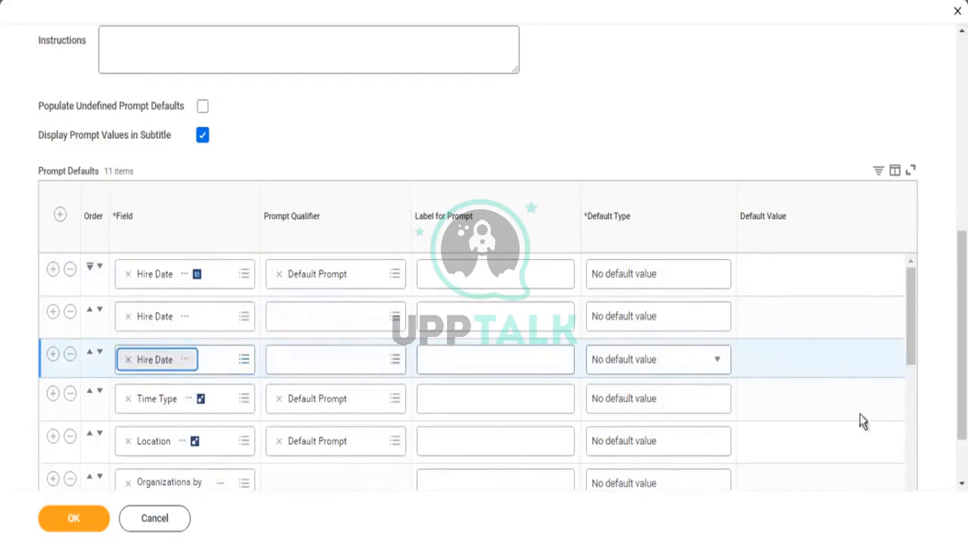
- Enable Do Not Prompt at Runtime for the first Hire Date row, leaving it cleared for the third one
{"action": "left_click_drag", "start_coordinate": [909, 339], "coordinate": [933, 432]}
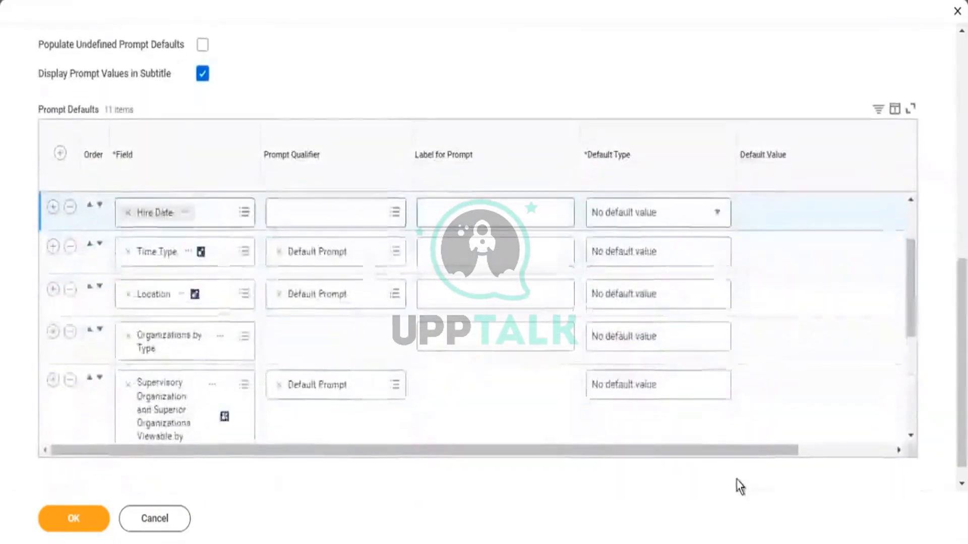
{"action": "left_click_drag", "start_coordinate": [760, 449], "coordinate": [890, 251]}
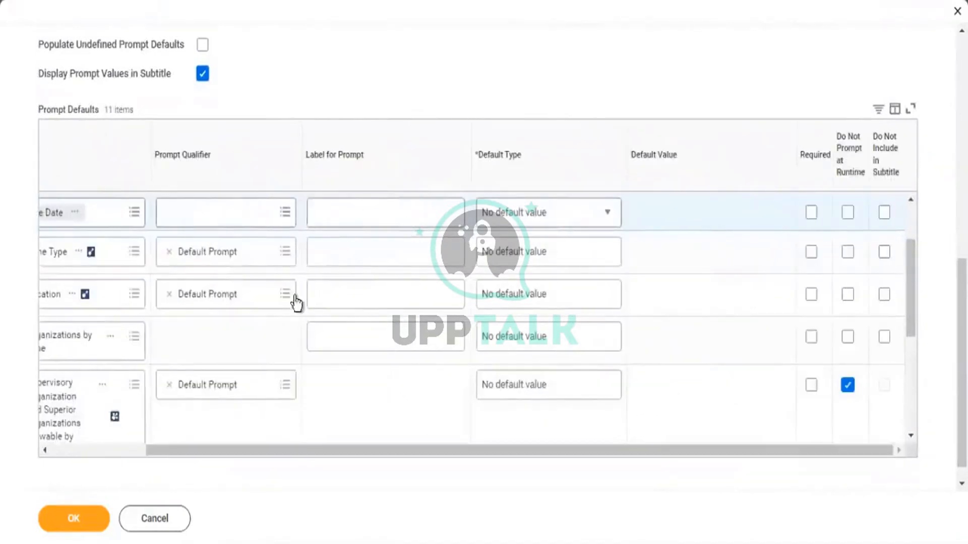
{"action": "left_click", "coordinate": [848, 212]}
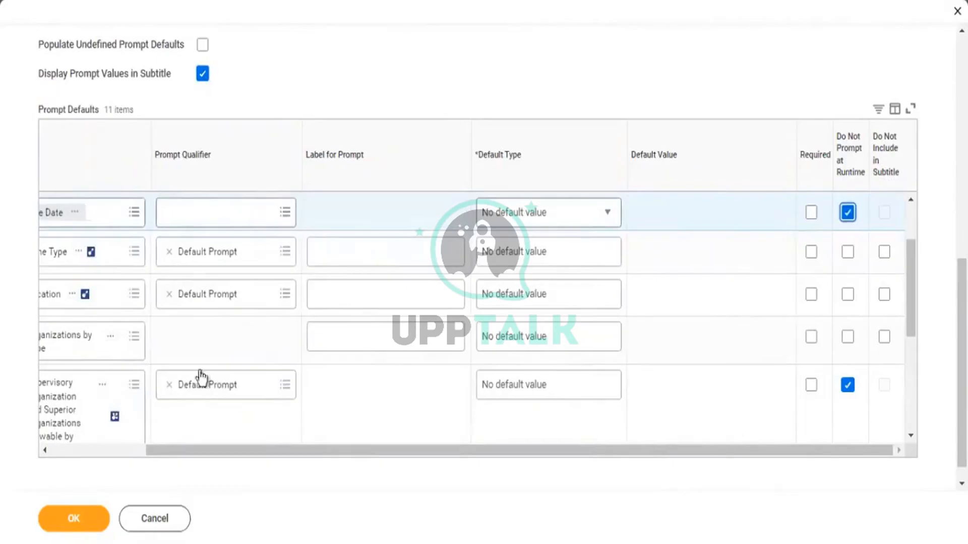
{"action": "left_click_drag", "start_coordinate": [330, 446], "coordinate": [305, 438]}
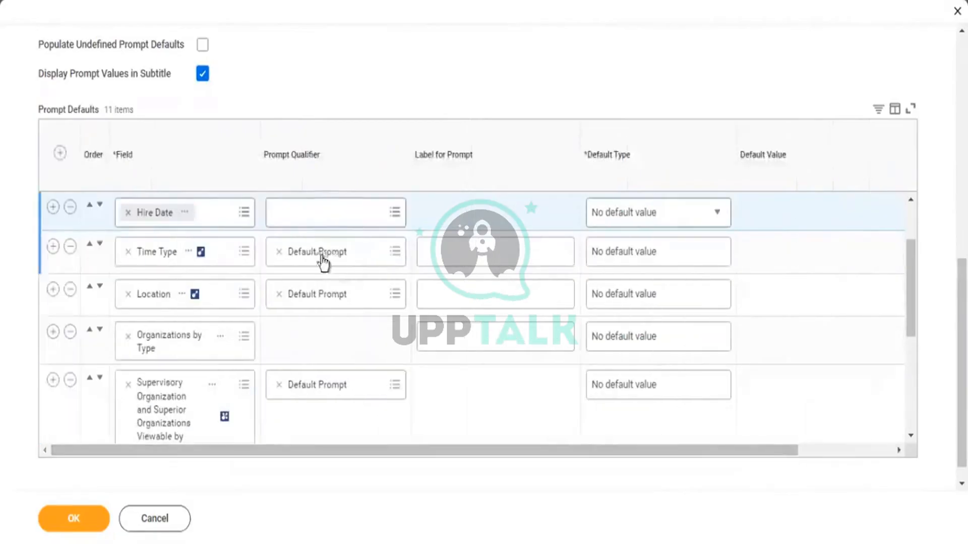
{"action": "scroll", "coordinate": [333, 329], "scroll_direction": "up", "scroll_amount": 2}
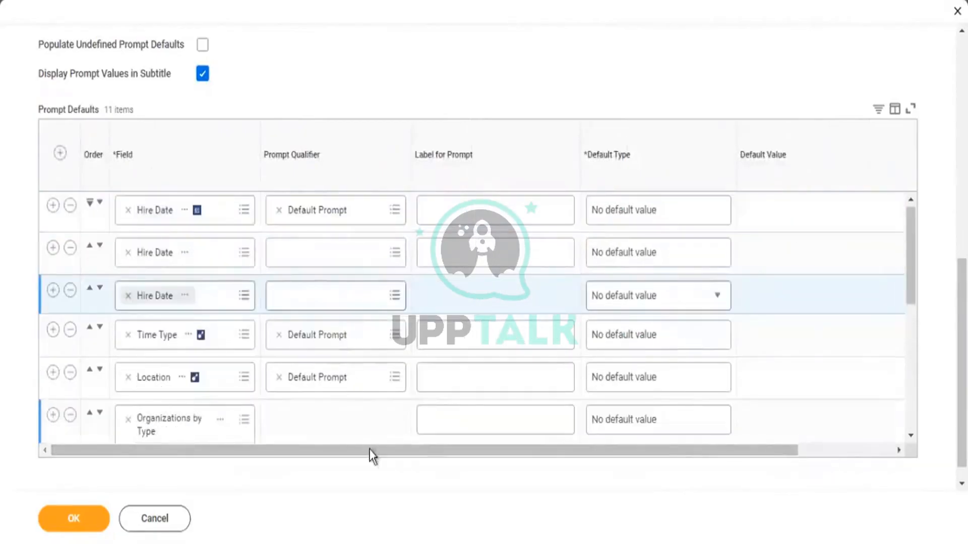
{"action": "left_click_drag", "start_coordinate": [369, 449], "coordinate": [759, 486]}
{"action": "left_click", "coordinate": [847, 296]}
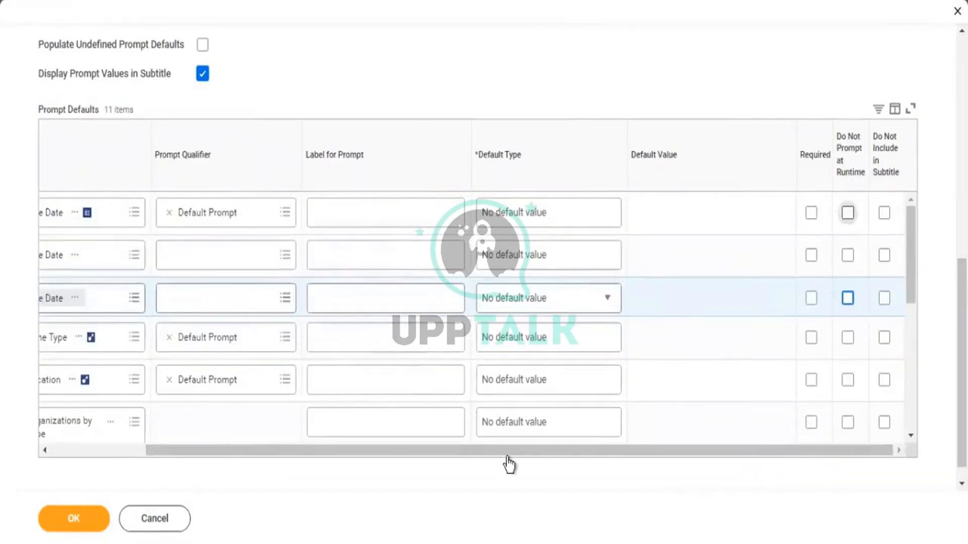
{"action": "left_click_drag", "start_coordinate": [452, 452], "coordinate": [374, 454]}
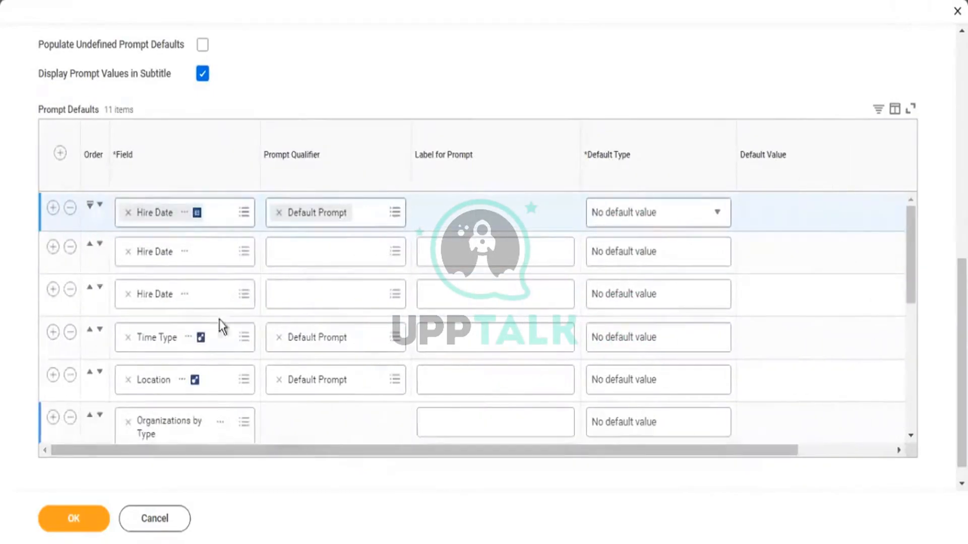
- Review the report's filter conditions on instances and the report fields offered for the Location condition
{"action": "scroll", "coordinate": [152, 201], "scroll_direction": "up", "scroll_amount": 8}
{"action": "left_click", "coordinate": [147, 297]}
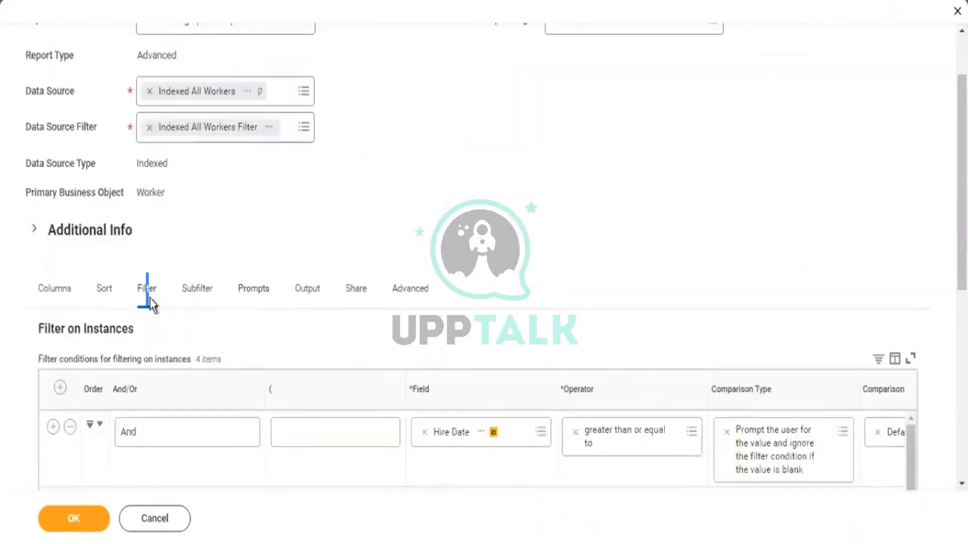
{"action": "scroll", "coordinate": [634, 280], "scroll_direction": "down", "scroll_amount": 5}
{"action": "scroll", "coordinate": [540, 320], "scroll_direction": "down", "scroll_amount": 3}
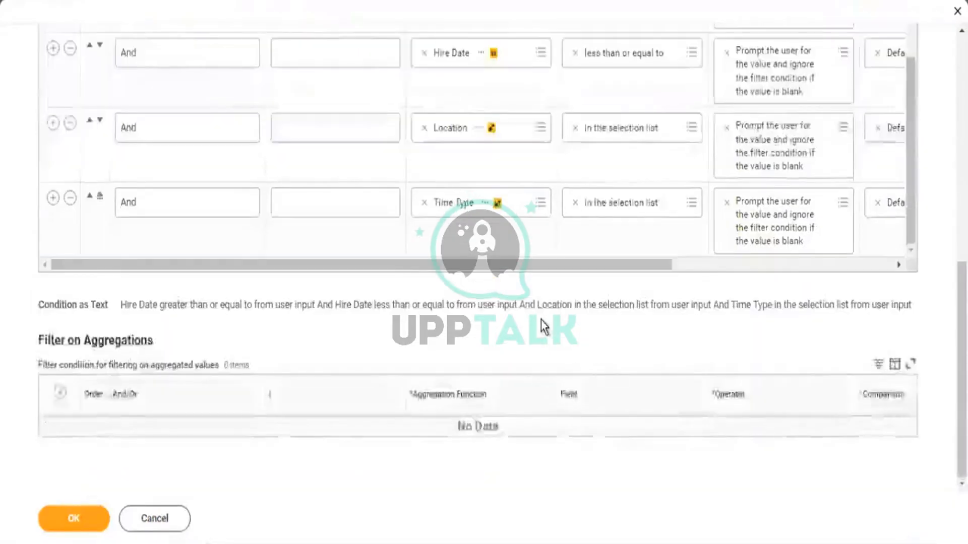
{"action": "scroll", "coordinate": [540, 318], "scroll_direction": "up", "scroll_amount": 2}
{"action": "scroll", "coordinate": [576, 272], "scroll_direction": "up", "scroll_amount": 1}
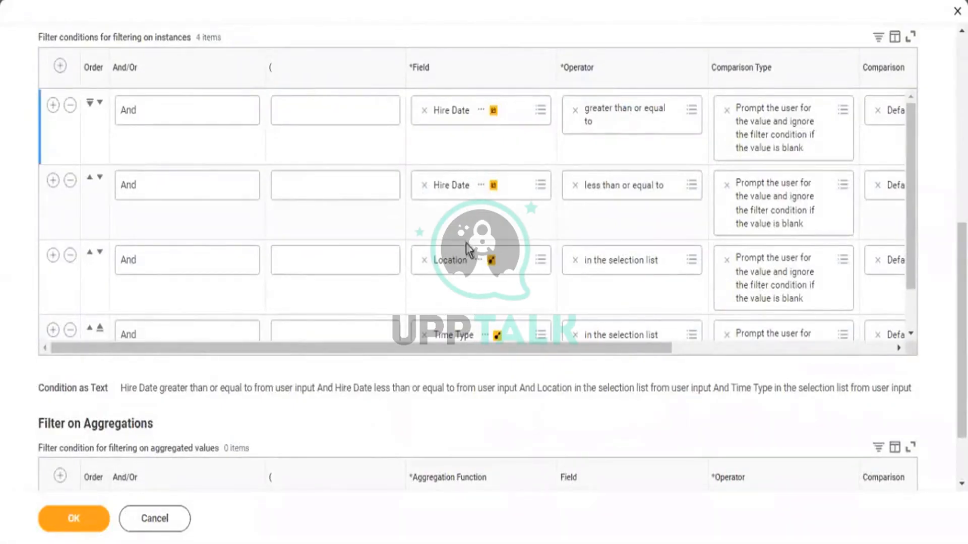
{"action": "scroll", "coordinate": [474, 291], "scroll_direction": "down", "scroll_amount": 1}
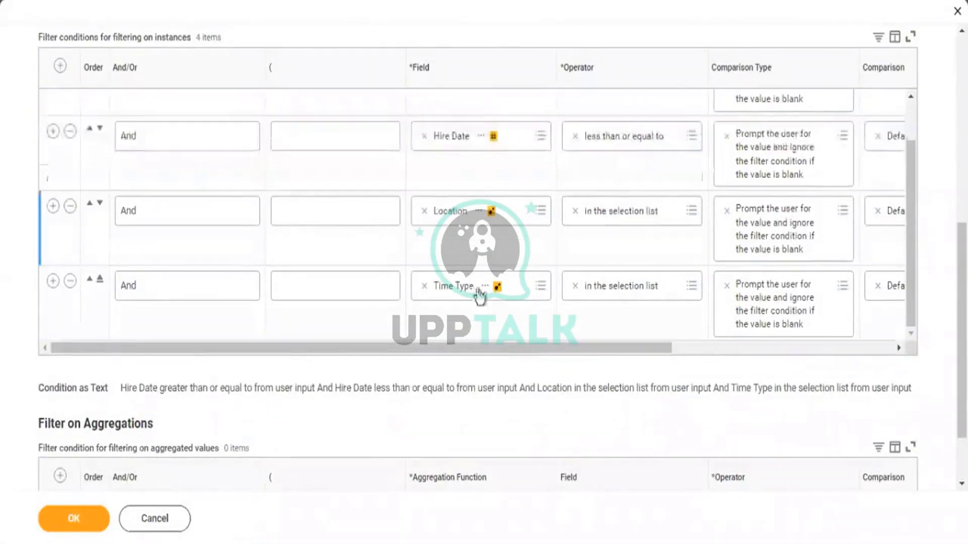
{"action": "left_click", "coordinate": [537, 212]}
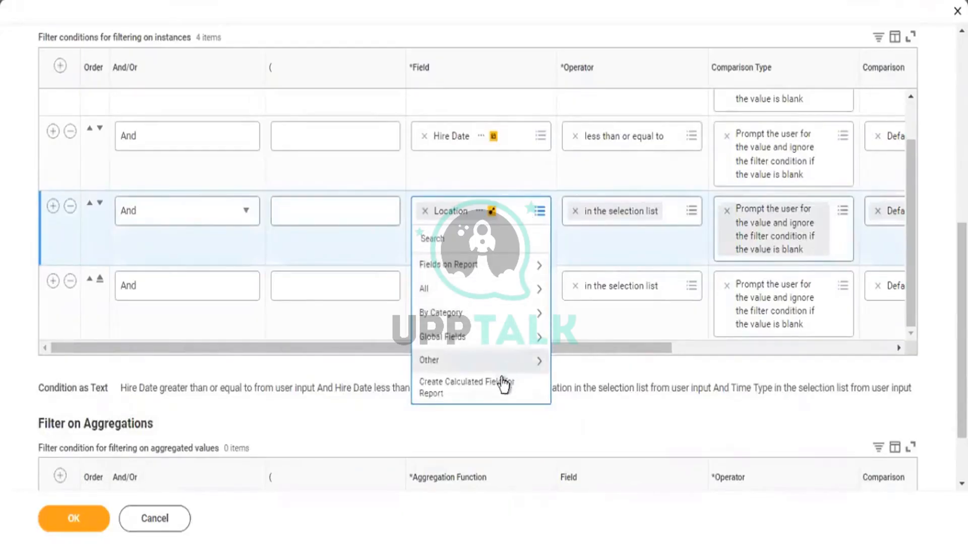
{"action": "left_click", "coordinate": [487, 276]}
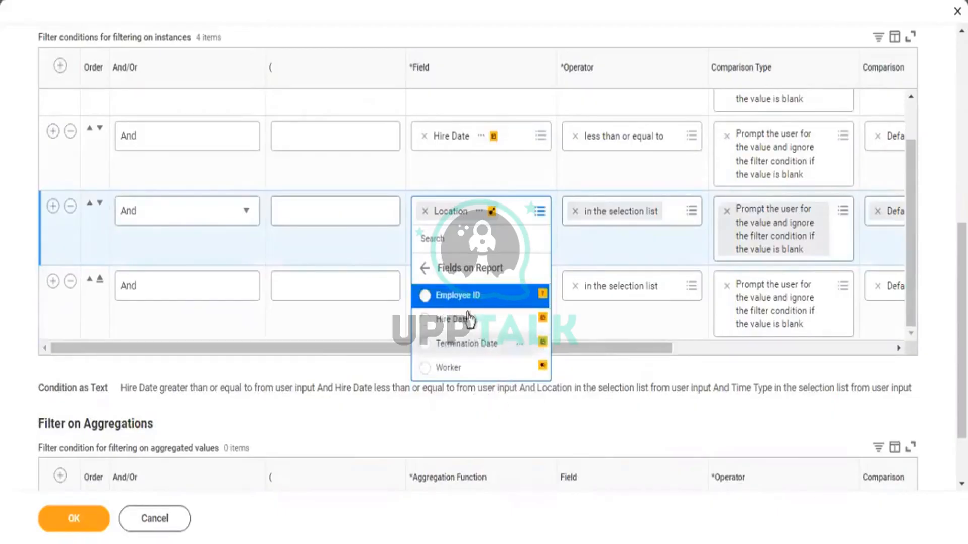
{"action": "scroll", "coordinate": [142, 126], "scroll_direction": "up", "scroll_amount": 7}
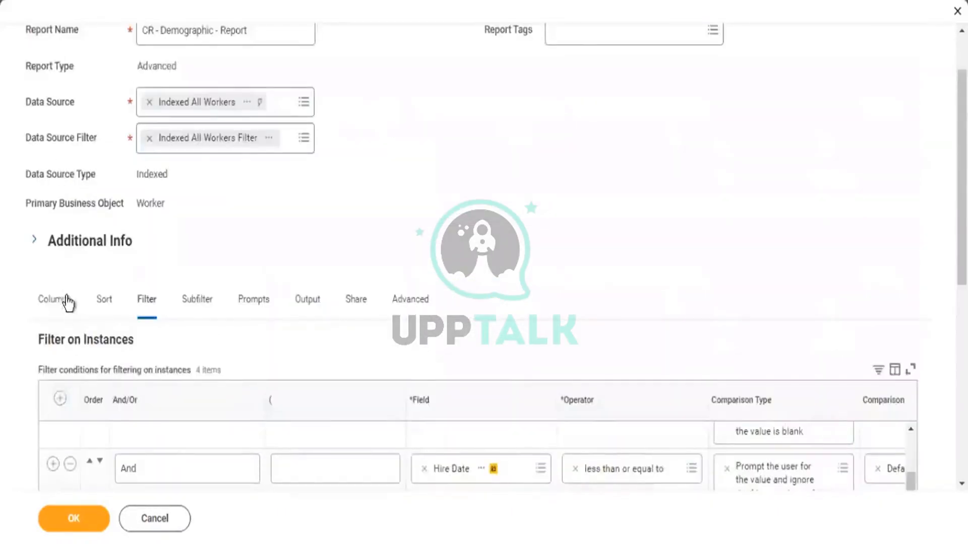
- Check which fields already on the report can be chosen as the field of the Location filter condition
{"action": "scroll", "coordinate": [143, 302], "scroll_direction": "down", "scroll_amount": 3}
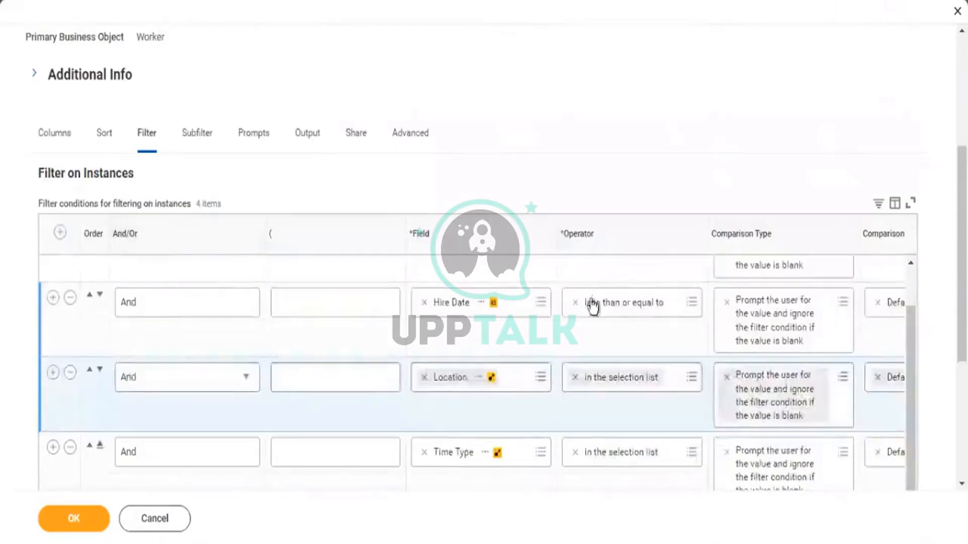
{"action": "scroll", "coordinate": [525, 385], "scroll_direction": "down", "scroll_amount": 2}
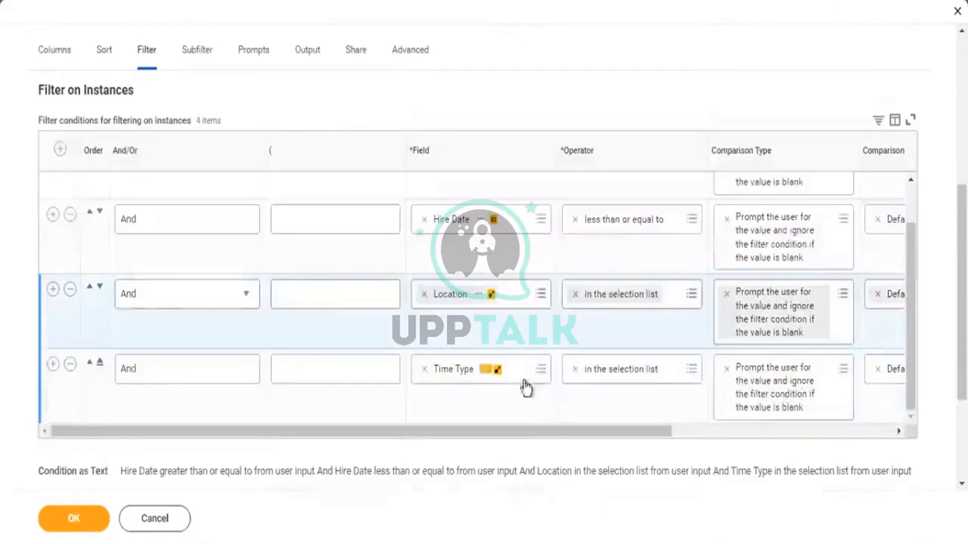
{"action": "left_click", "coordinate": [519, 295]}
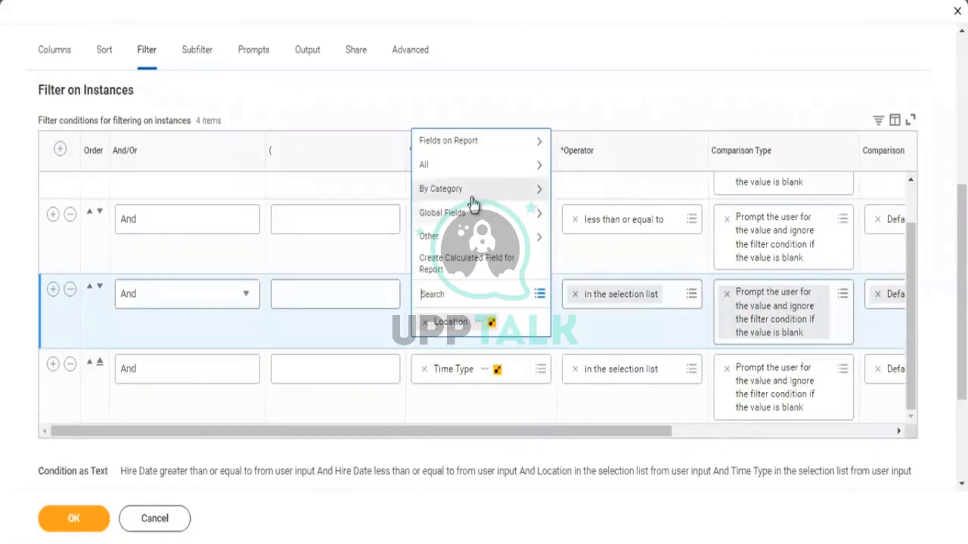
{"action": "left_click", "coordinate": [491, 143]}
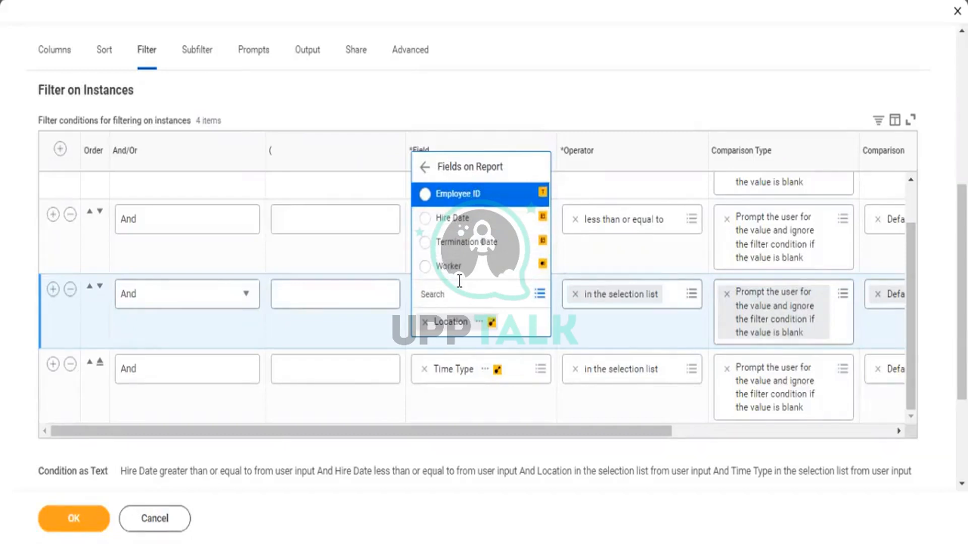
{"action": "left_click", "coordinate": [571, 93]}
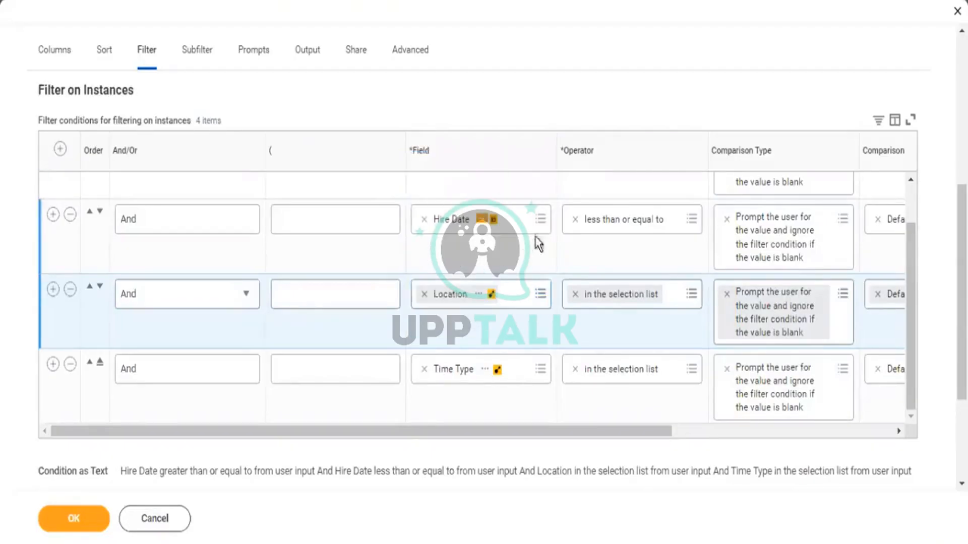
- Browse the complete list of field categories available for the Location filter condition
{"action": "left_click", "coordinate": [521, 301]}
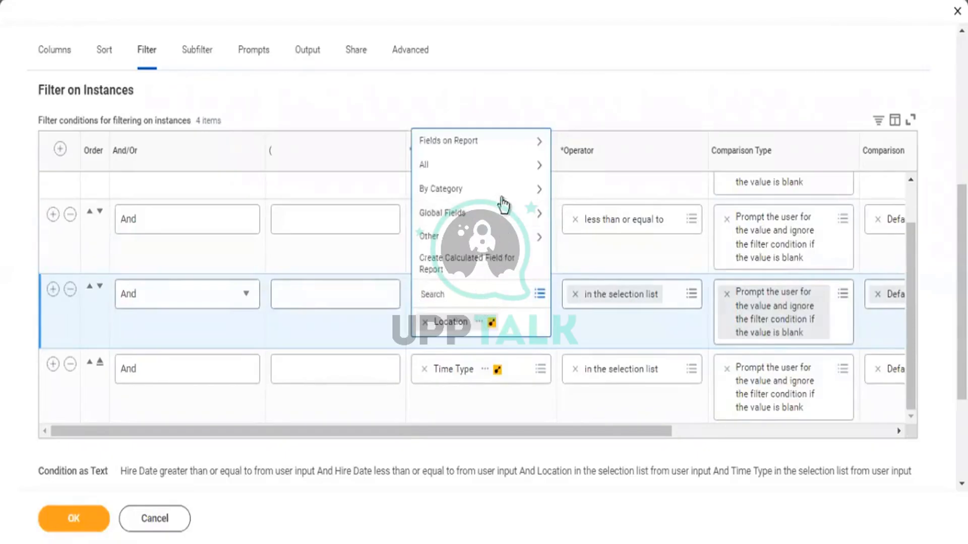
{"action": "left_click", "coordinate": [502, 200]}
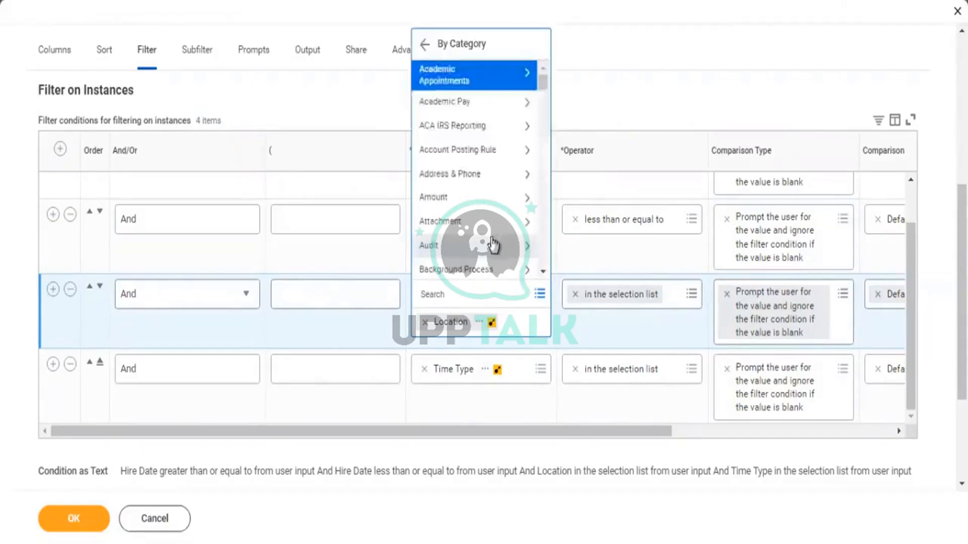
{"action": "scroll", "coordinate": [509, 207], "scroll_direction": "down", "scroll_amount": 2}
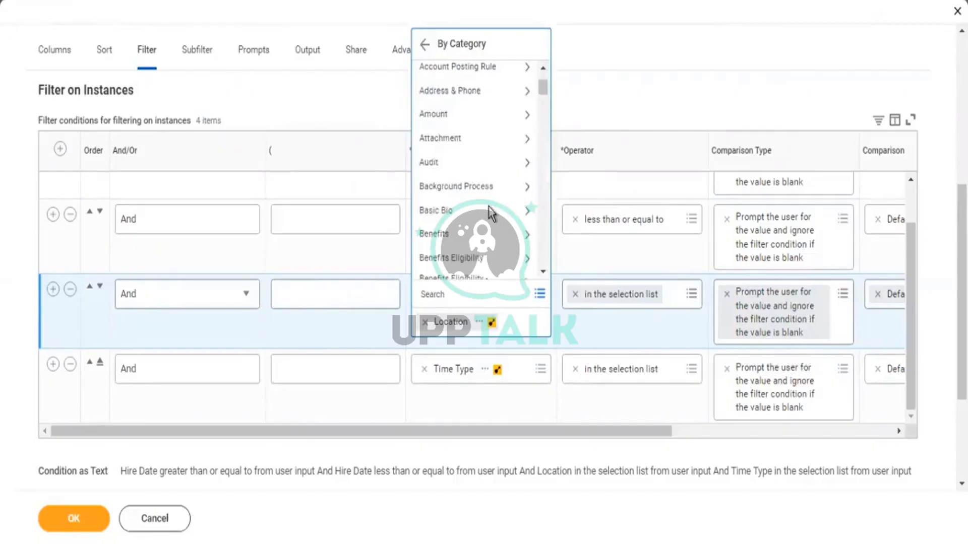
{"action": "scroll", "coordinate": [493, 217], "scroll_direction": "down", "scroll_amount": 10}
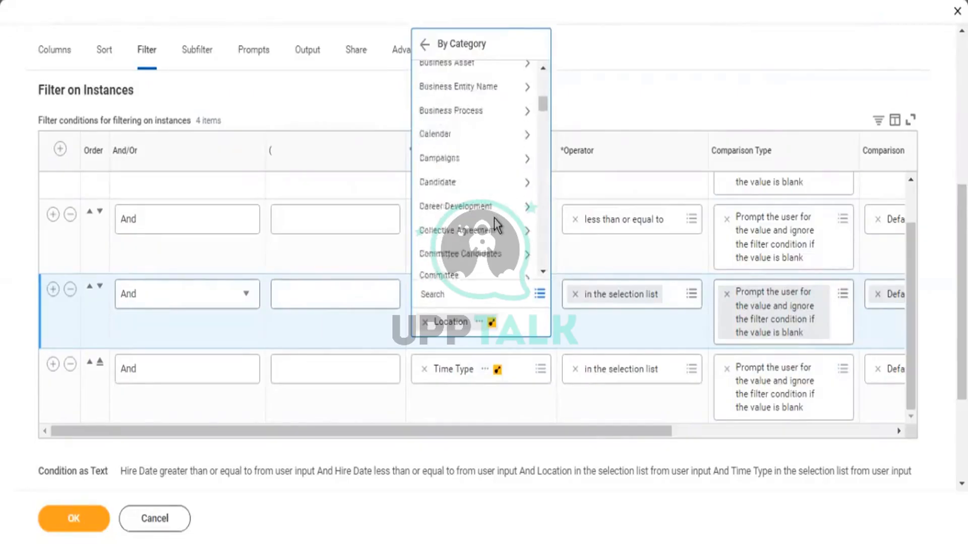
{"action": "scroll", "coordinate": [508, 226], "scroll_direction": "down", "scroll_amount": 5}
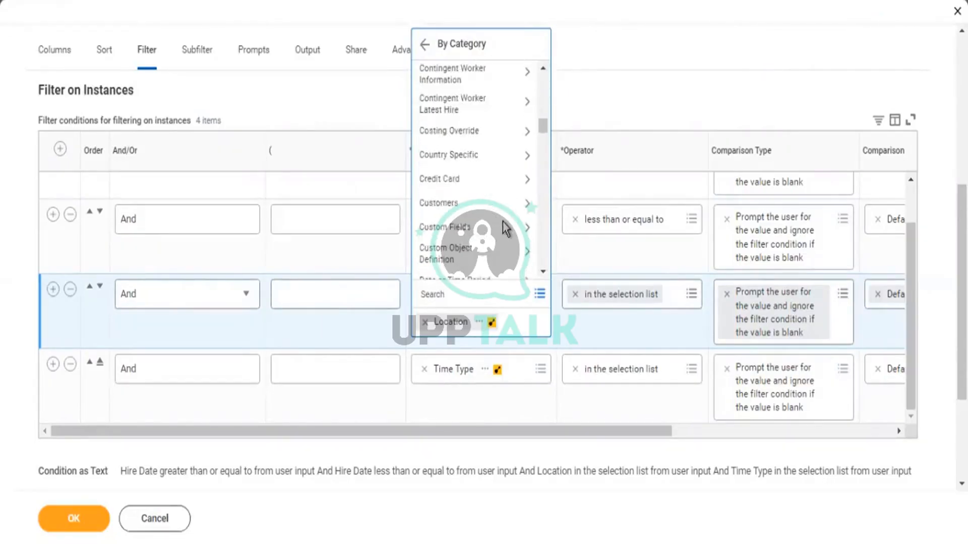
{"action": "scroll", "coordinate": [501, 228], "scroll_direction": "down", "scroll_amount": 5}
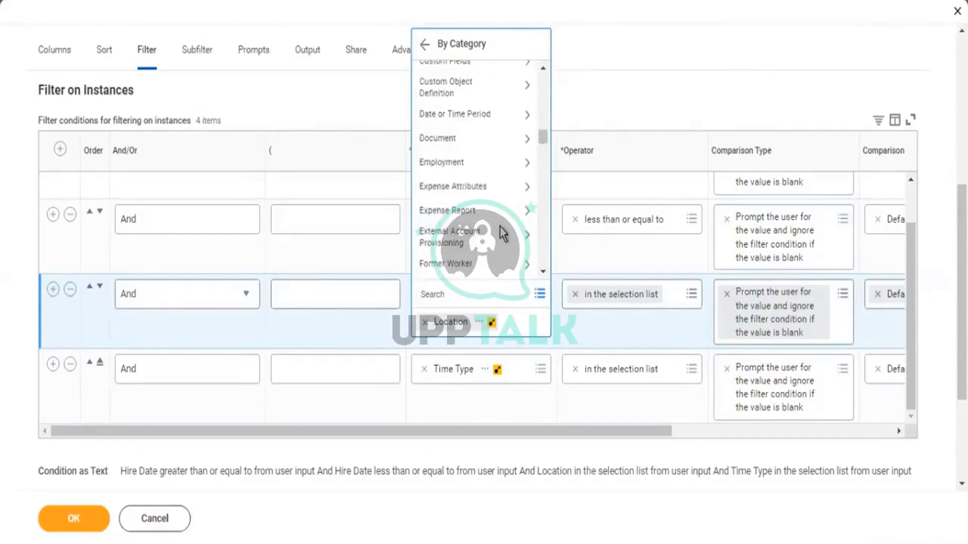
{"action": "scroll", "coordinate": [502, 238], "scroll_direction": "down", "scroll_amount": 3}
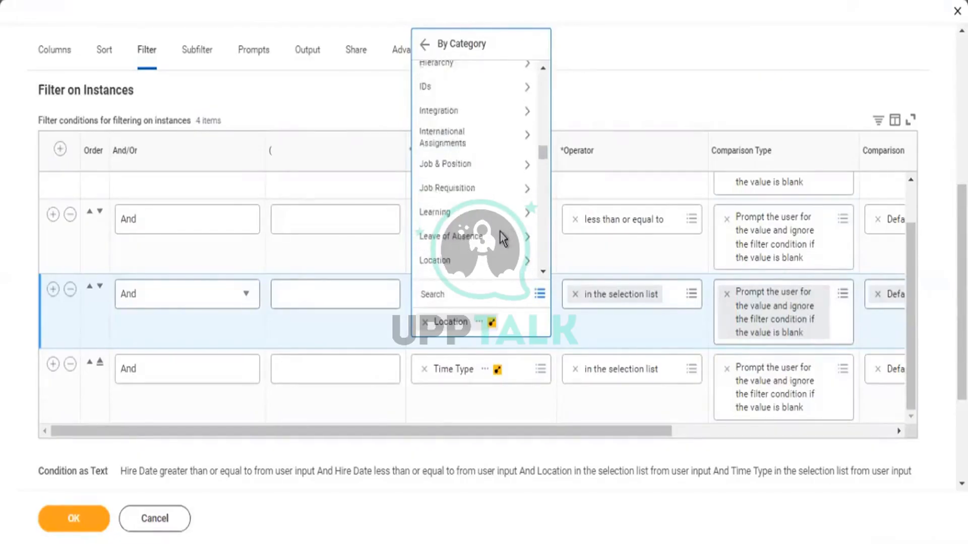
{"action": "scroll", "coordinate": [503, 238], "scroll_direction": "down", "scroll_amount": 8}
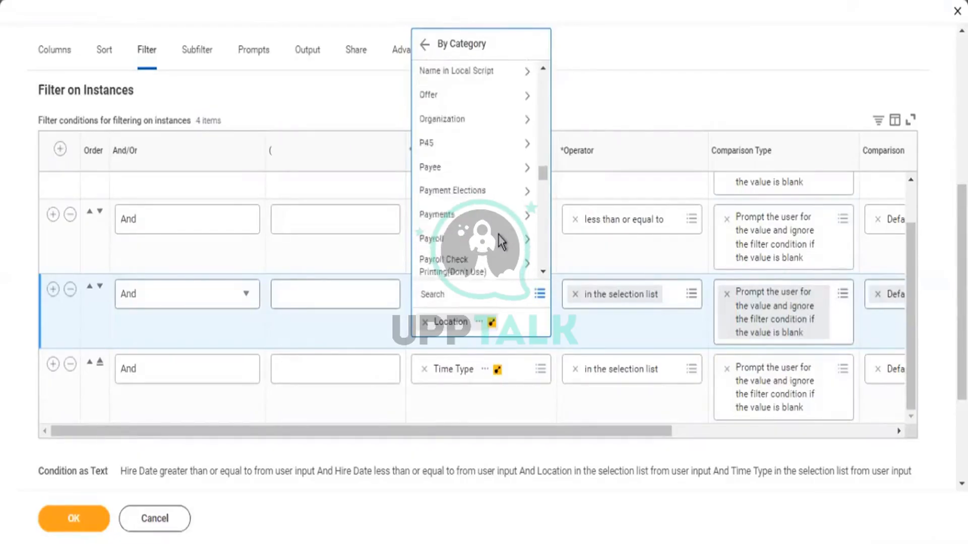
{"action": "scroll", "coordinate": [501, 244], "scroll_direction": "down", "scroll_amount": 3}
{"action": "scroll", "coordinate": [499, 245], "scroll_direction": "down", "scroll_amount": 5}
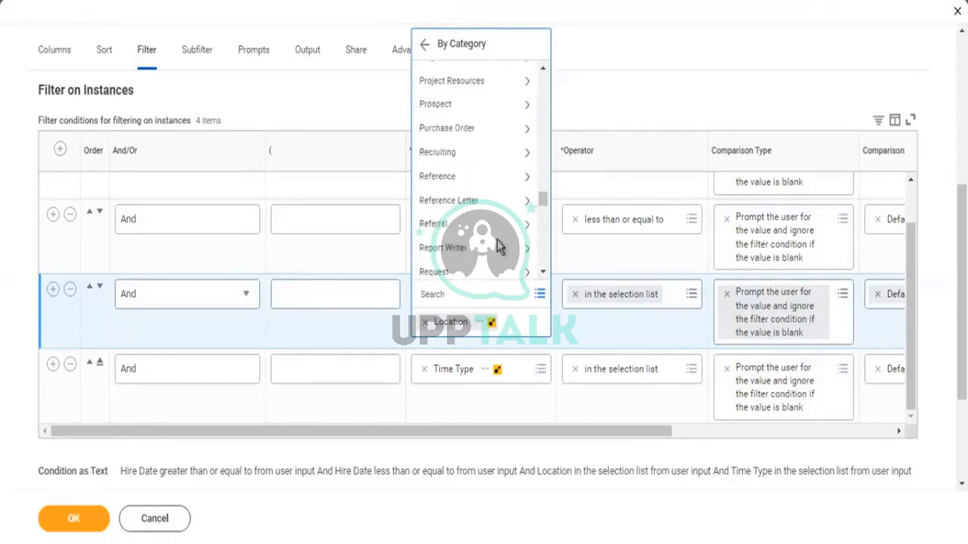
{"action": "scroll", "coordinate": [499, 245], "scroll_direction": "down", "scroll_amount": 10}
{"action": "scroll", "coordinate": [497, 246], "scroll_direction": "down", "scroll_amount": 10}
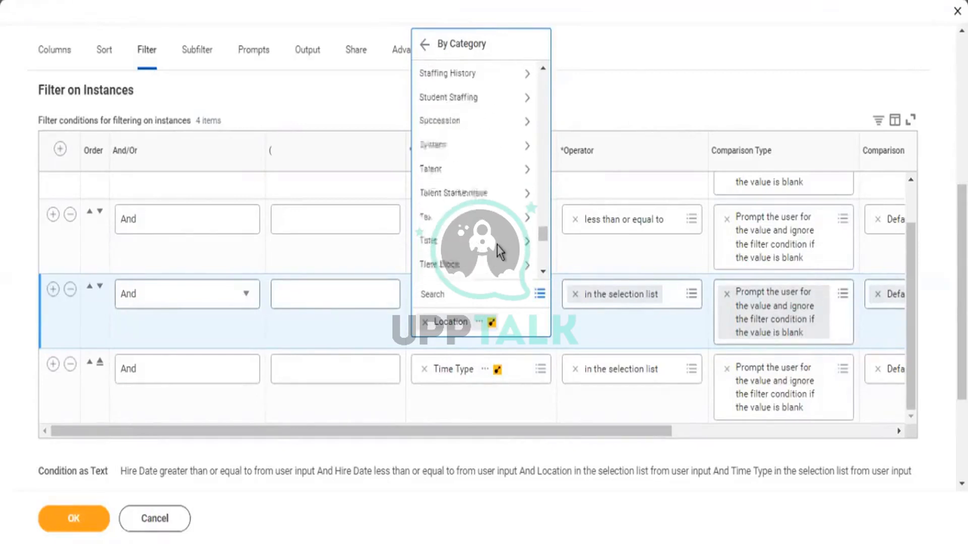
{"action": "scroll", "coordinate": [497, 246], "scroll_direction": "down", "scroll_amount": 3}
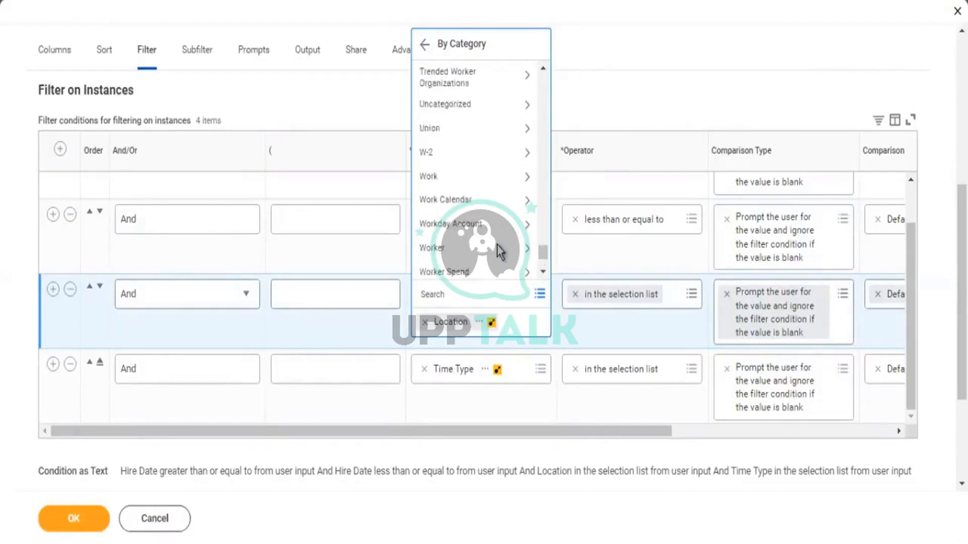
- Examine the Uncategorized fields and the report field details of Development Items (Include Delete and Not Applicable)
{"action": "left_click", "coordinate": [467, 109]}
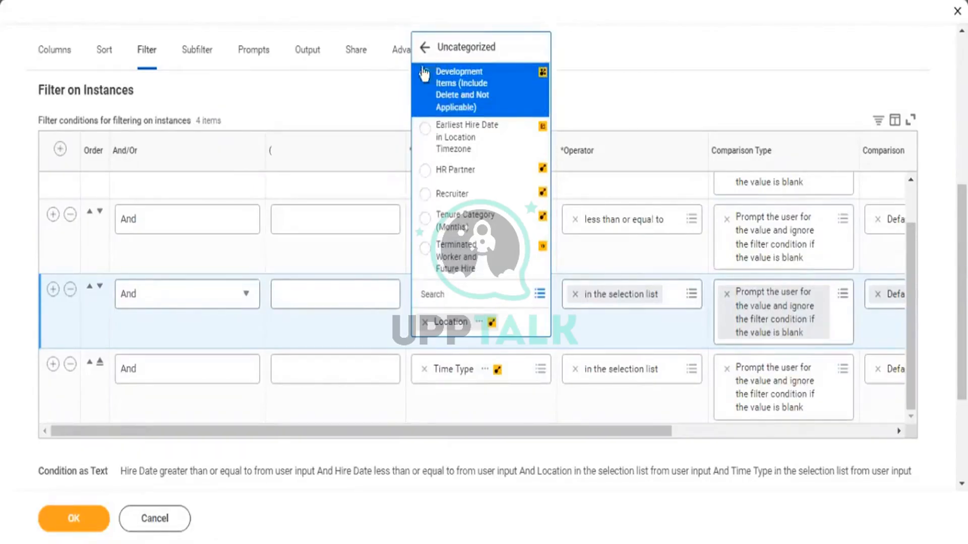
{"action": "mouse_move", "coordinate": [536, 98]}
{"action": "left_click", "coordinate": [522, 76]}
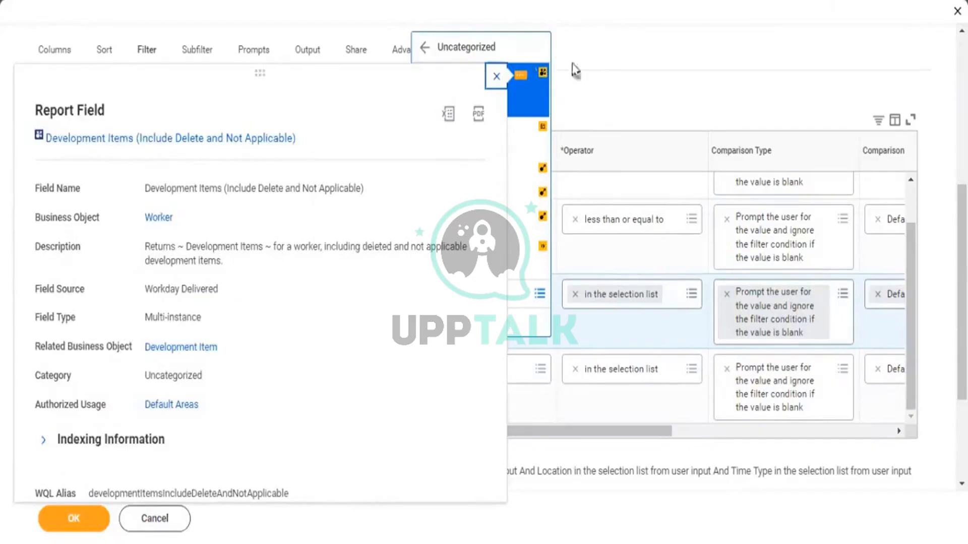
{"action": "left_click", "coordinate": [425, 51]}
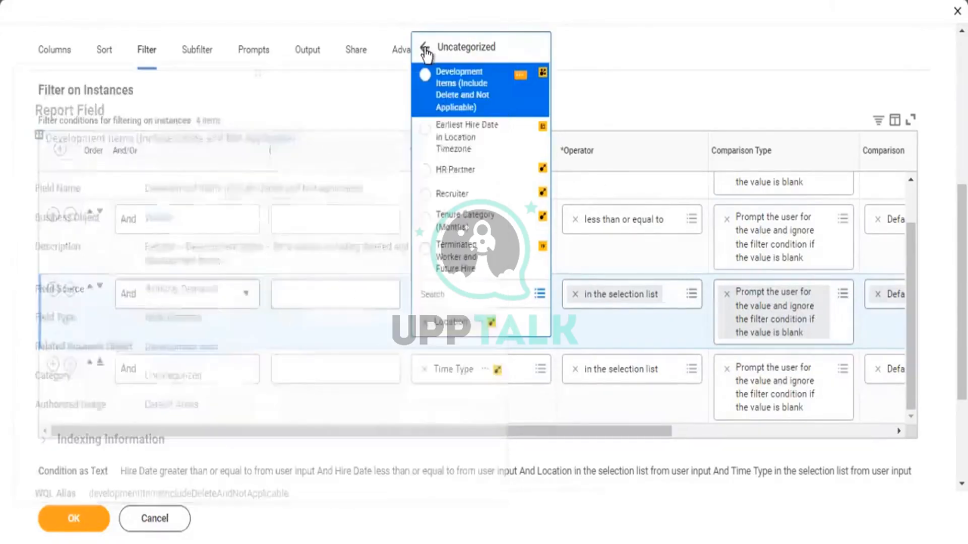
{"action": "left_click", "coordinate": [425, 50]}
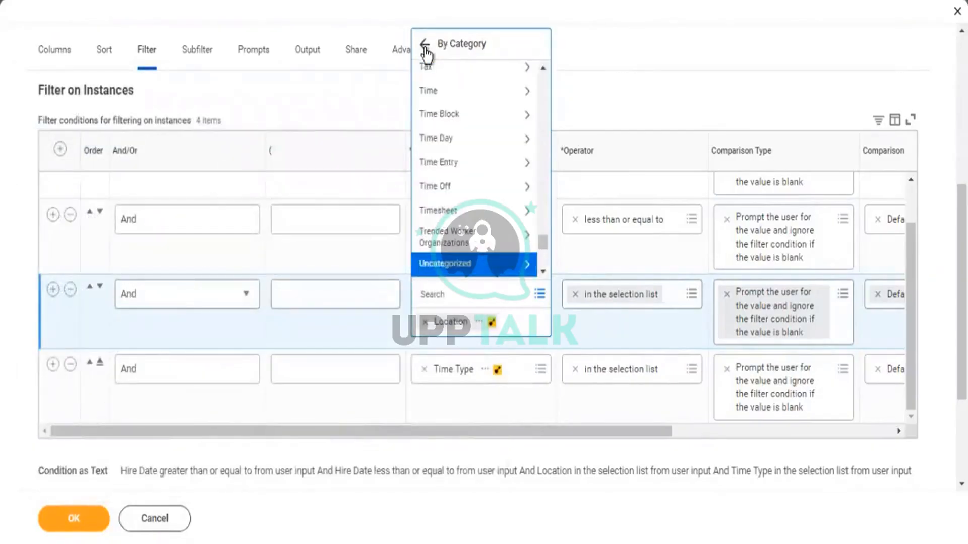
- Return to the field categories for the Location condition and check the fields in the Business Process category
{"action": "left_click", "coordinate": [436, 290]}
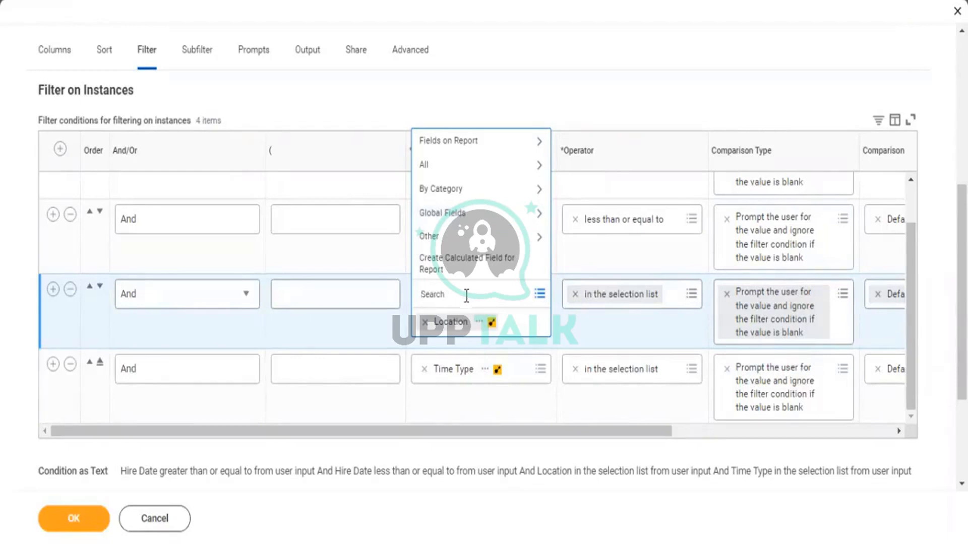
{"action": "left_click", "coordinate": [466, 192]}
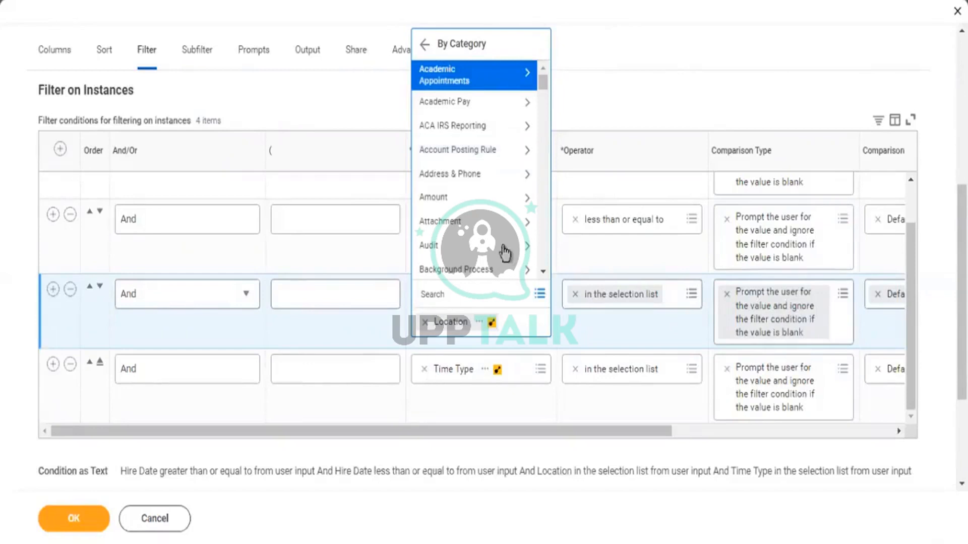
{"action": "left_click", "coordinate": [425, 49]}
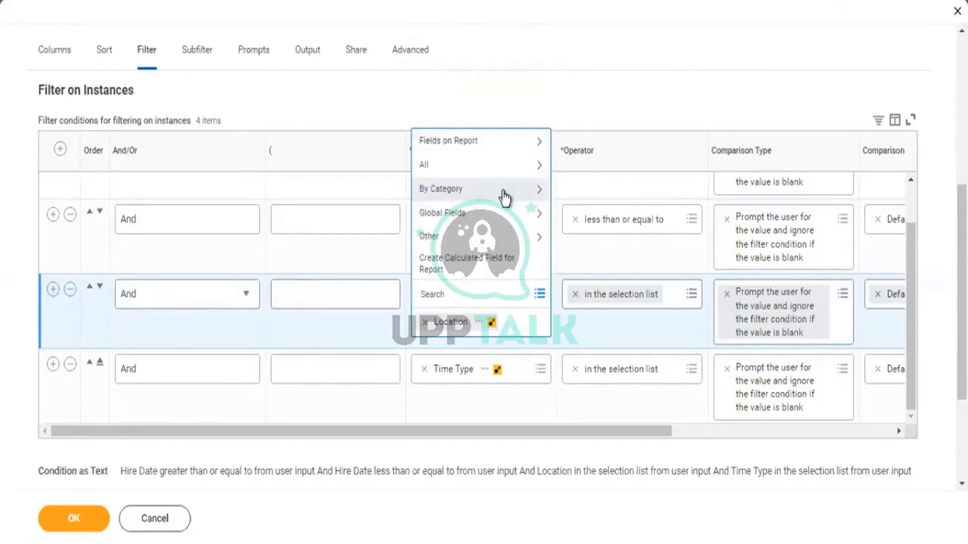
{"action": "left_click", "coordinate": [504, 198]}
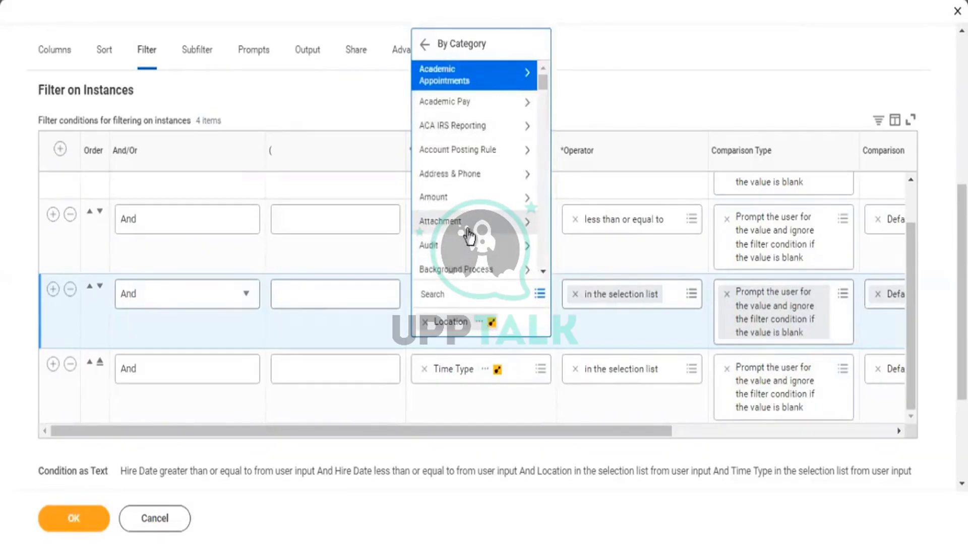
{"action": "scroll", "coordinate": [471, 222], "scroll_direction": "down", "scroll_amount": 5}
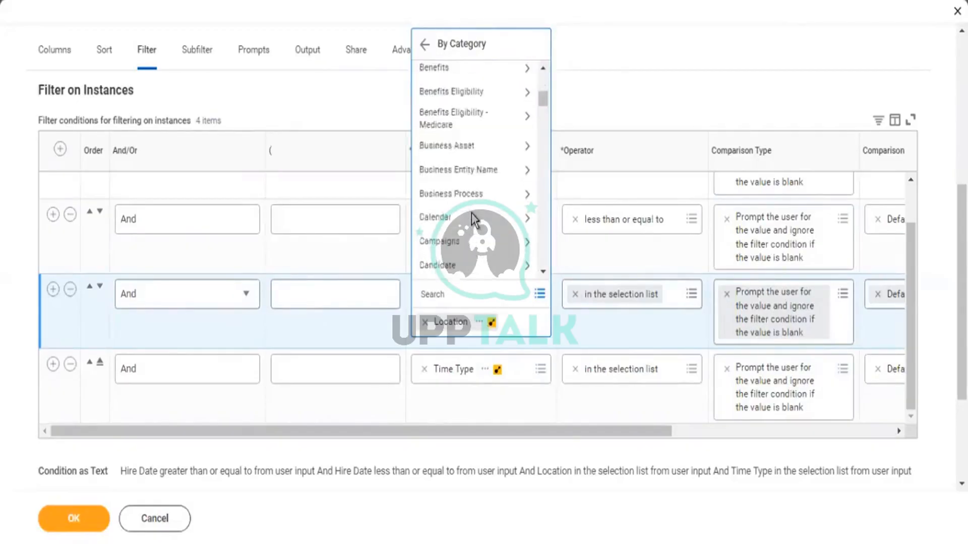
{"action": "scroll", "coordinate": [471, 212], "scroll_direction": "down", "scroll_amount": 2}
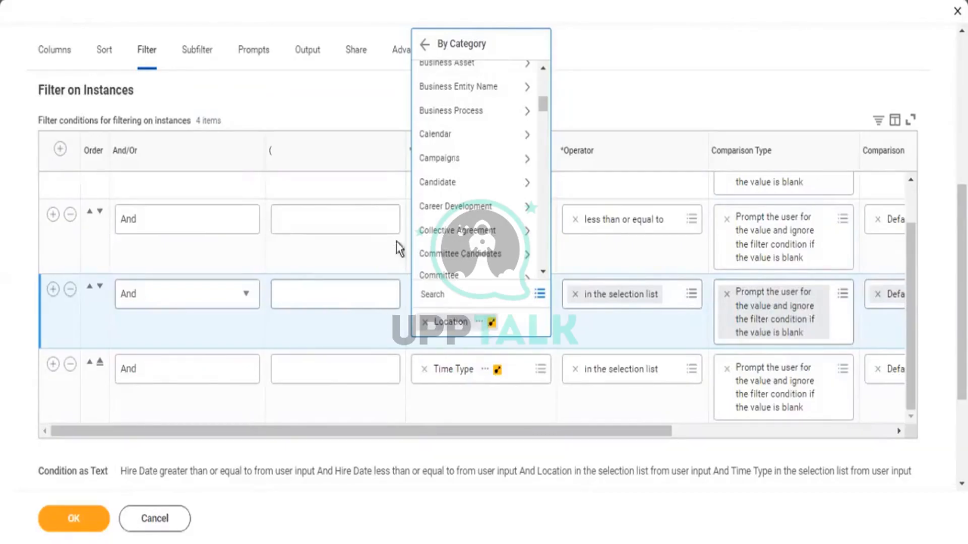
{"action": "left_click", "coordinate": [534, 149]}
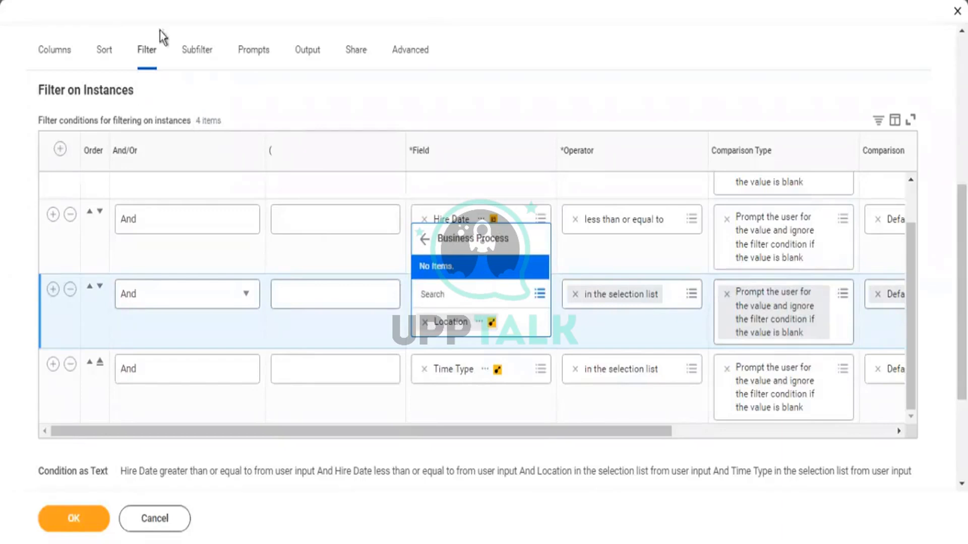
- Look through the Location condition's field categories once more and view the groups offered under Other
{"action": "scroll", "coordinate": [223, 167], "scroll_direction": "up", "scroll_amount": 5}
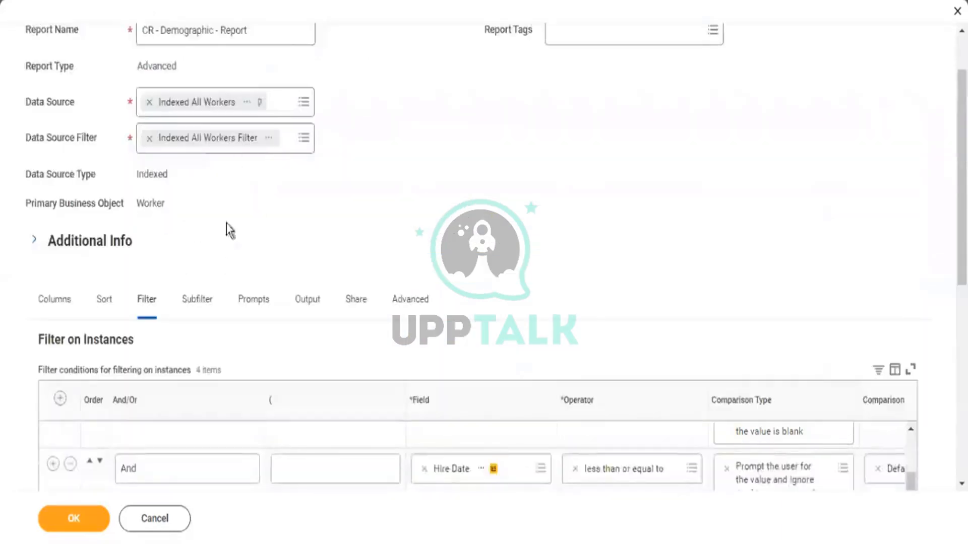
{"action": "scroll", "coordinate": [226, 223], "scroll_direction": "down", "scroll_amount": 5}
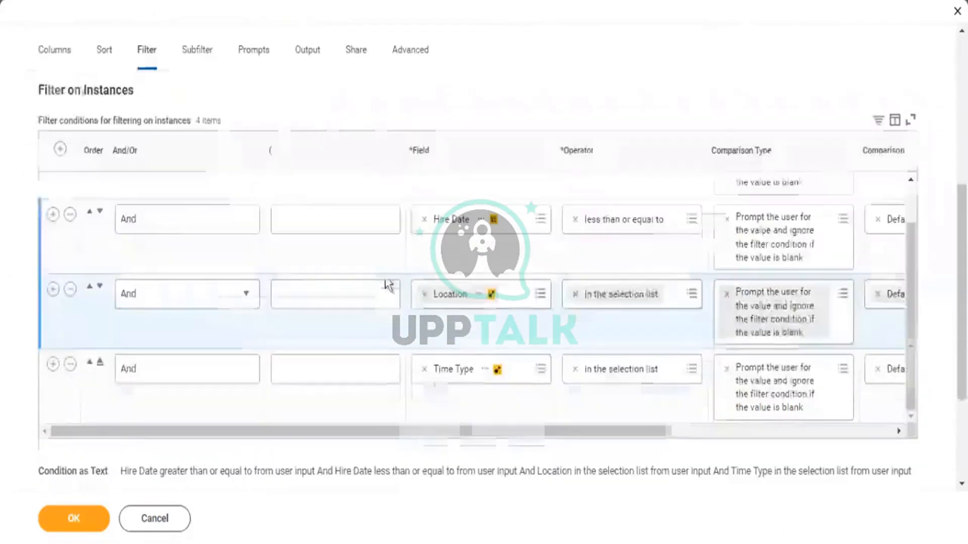
{"action": "left_click", "coordinate": [529, 295]}
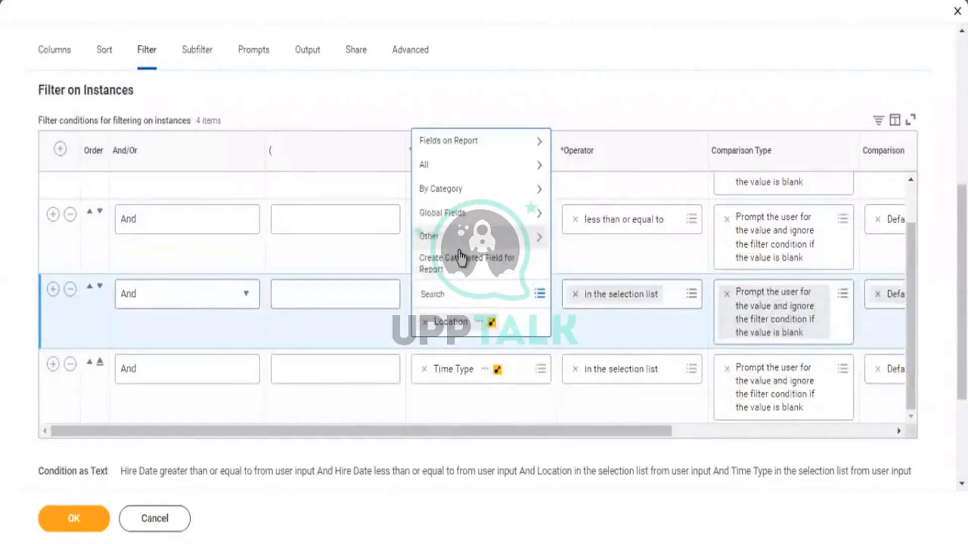
{"action": "left_click", "coordinate": [487, 192]}
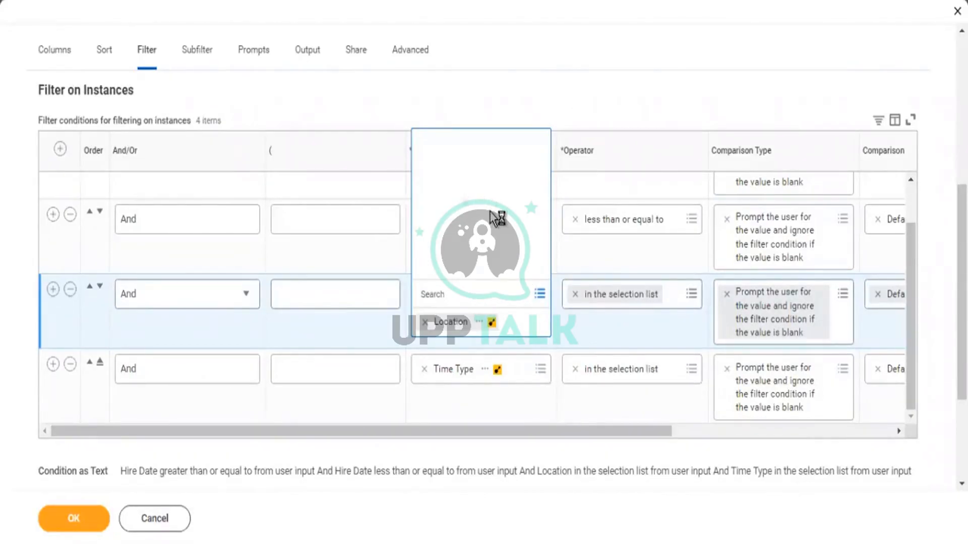
{"action": "scroll", "coordinate": [492, 232], "scroll_direction": "down", "scroll_amount": 5}
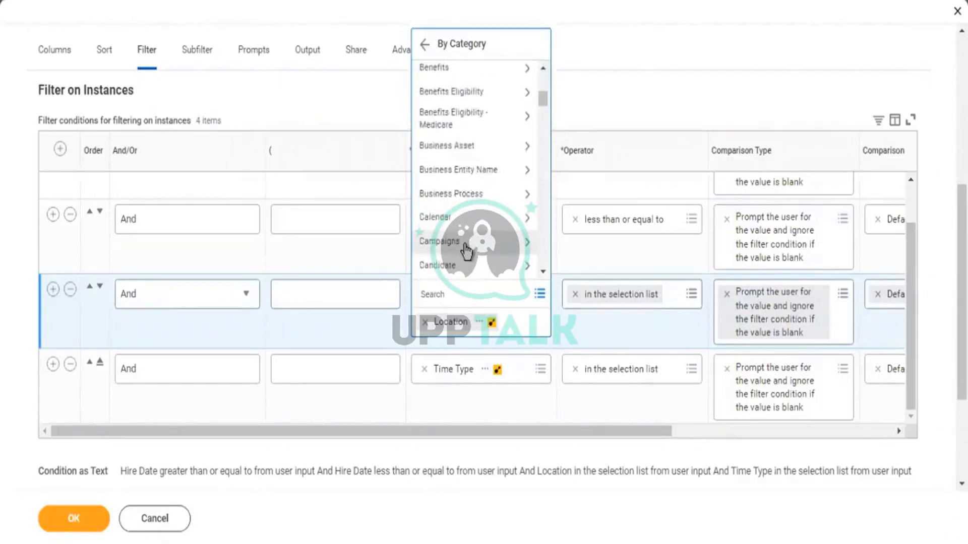
{"action": "scroll", "coordinate": [468, 242], "scroll_direction": "down", "scroll_amount": 3}
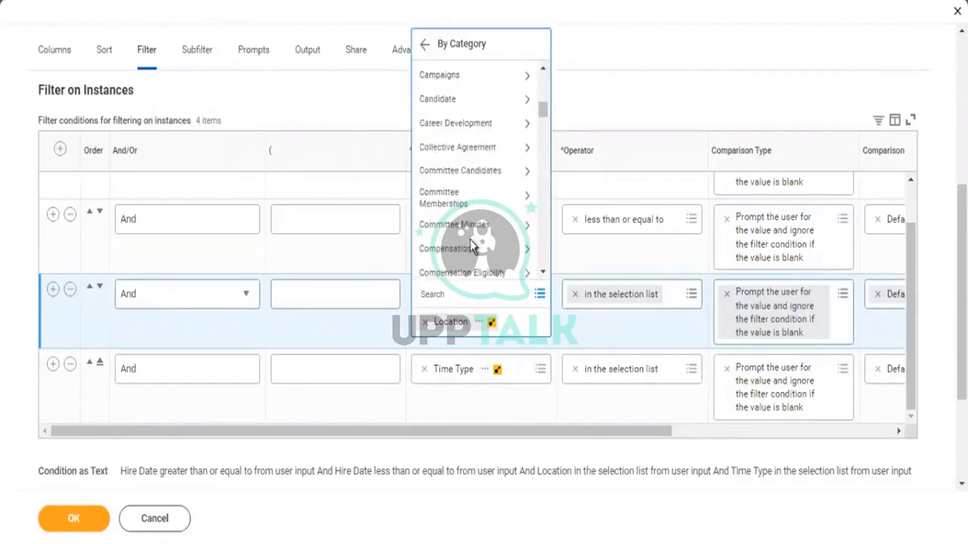
{"action": "left_click", "coordinate": [424, 44]}
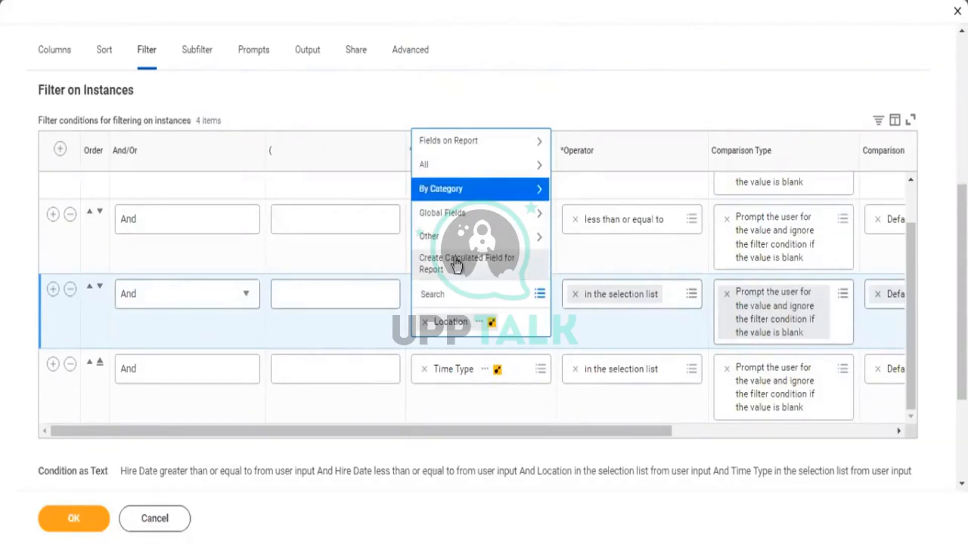
{"action": "left_click", "coordinate": [500, 243]}
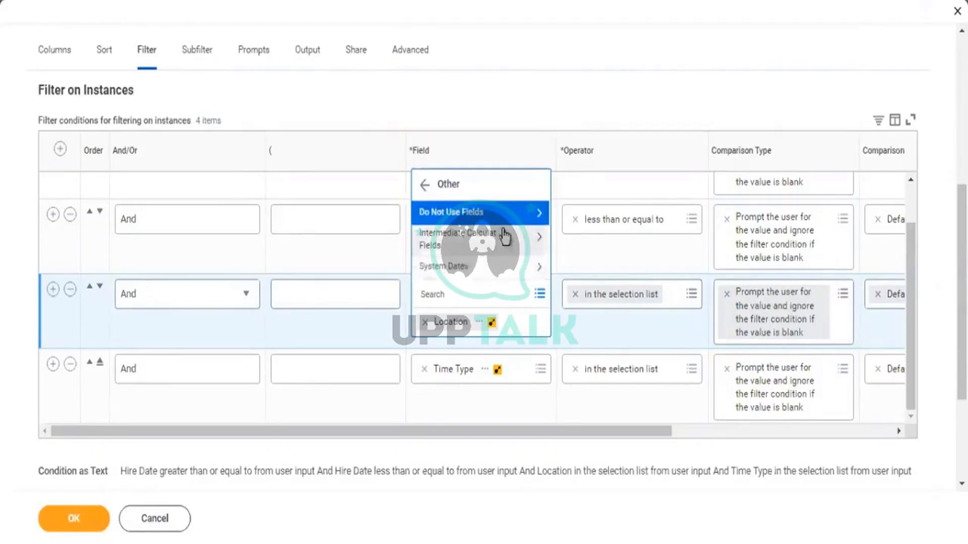
- Check the Intermediate Calculated Fields and System Dates groups under Other for the Location condition, and return to the main field groups
{"action": "left_click", "coordinate": [513, 241]}
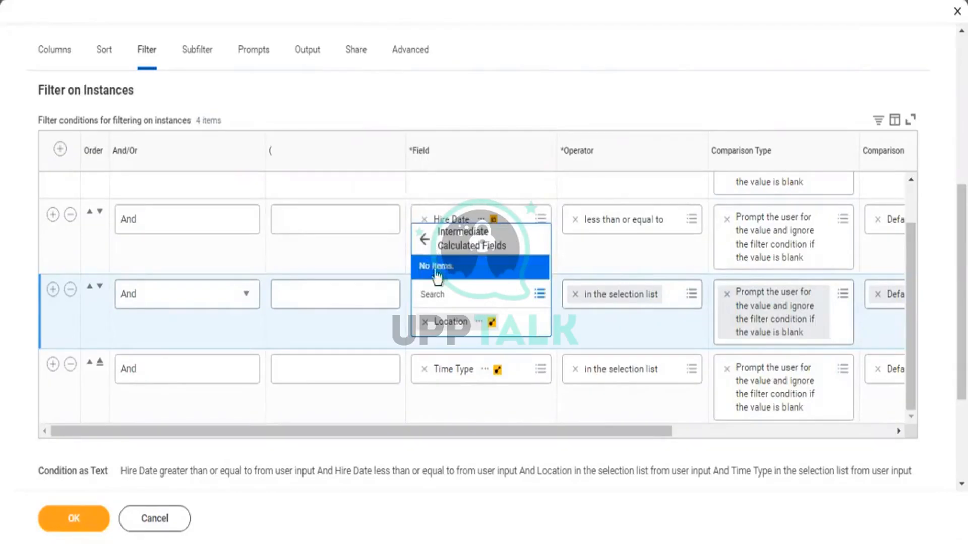
{"action": "left_click", "coordinate": [425, 240]}
{"action": "left_click", "coordinate": [456, 272]}
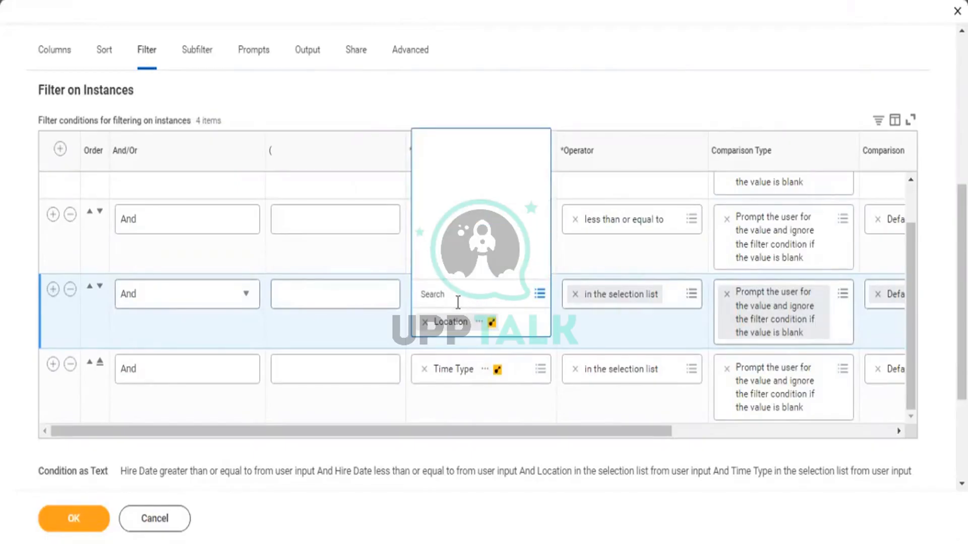
{"action": "left_click", "coordinate": [424, 240]}
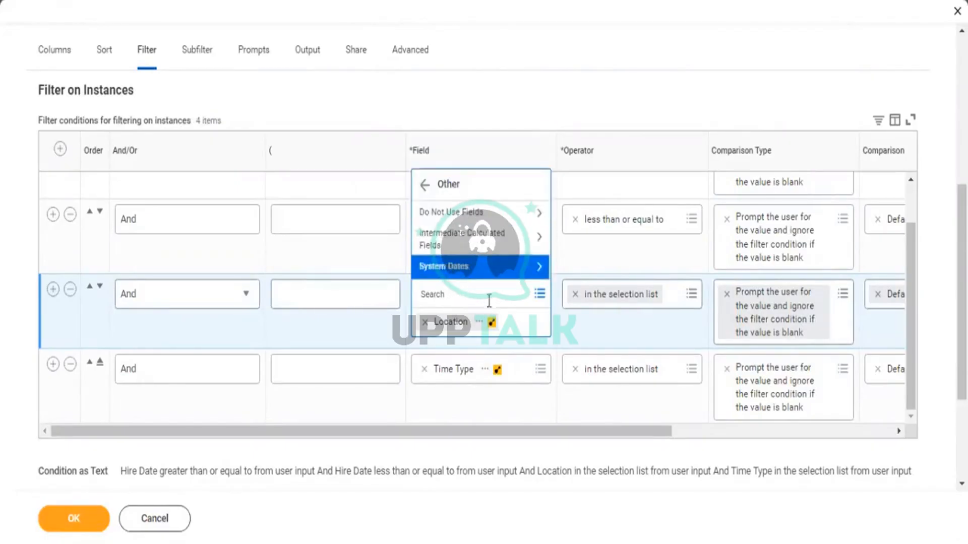
{"action": "left_click", "coordinate": [425, 184]}
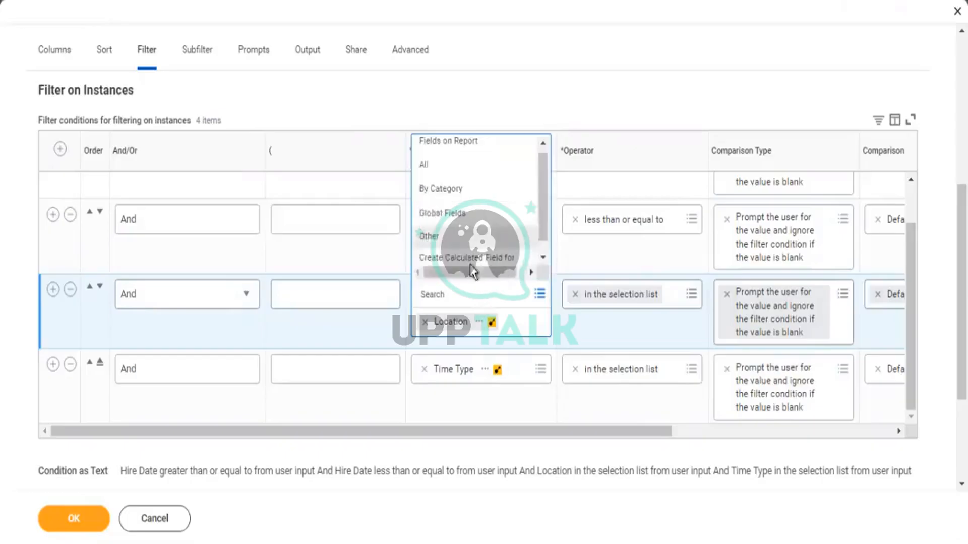
- Examine the Text, Numeric and Instance groups under Global Fields for the Location filter condition
{"action": "left_click", "coordinate": [453, 215]}
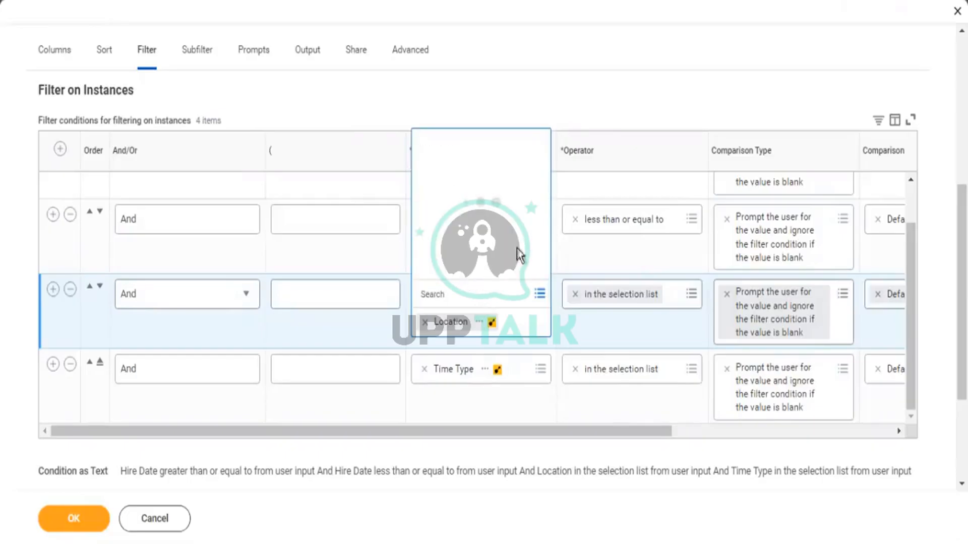
{"action": "left_click", "coordinate": [424, 126]}
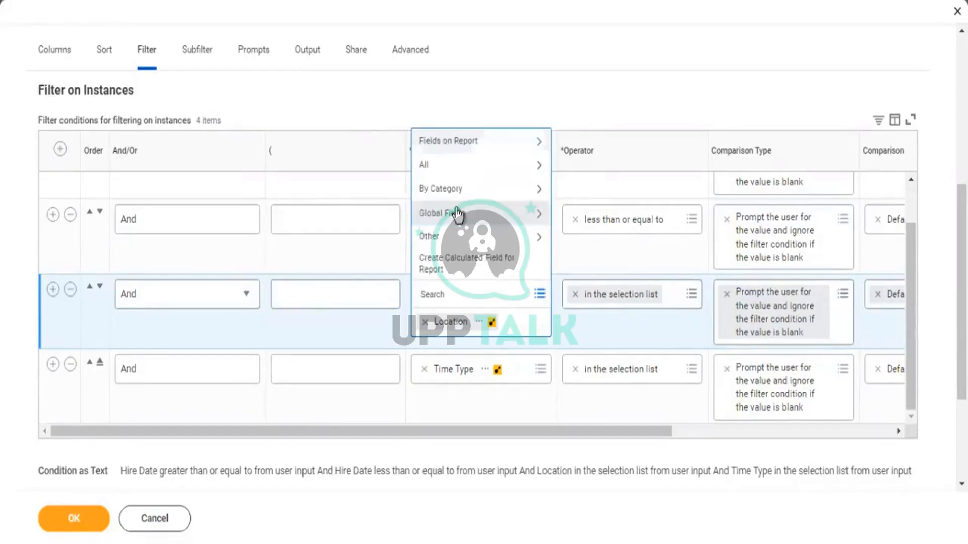
{"action": "left_click", "coordinate": [457, 214]}
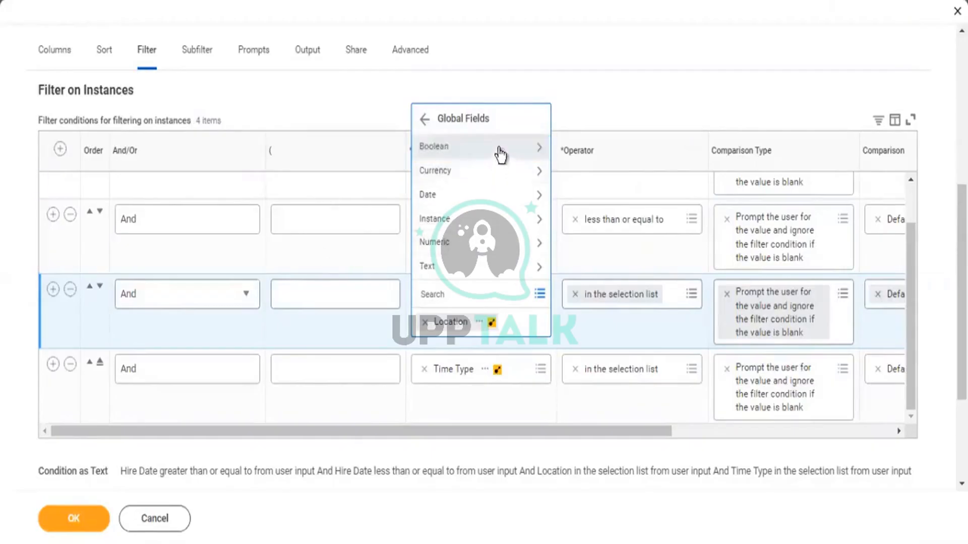
{"action": "left_click", "coordinate": [473, 268]}
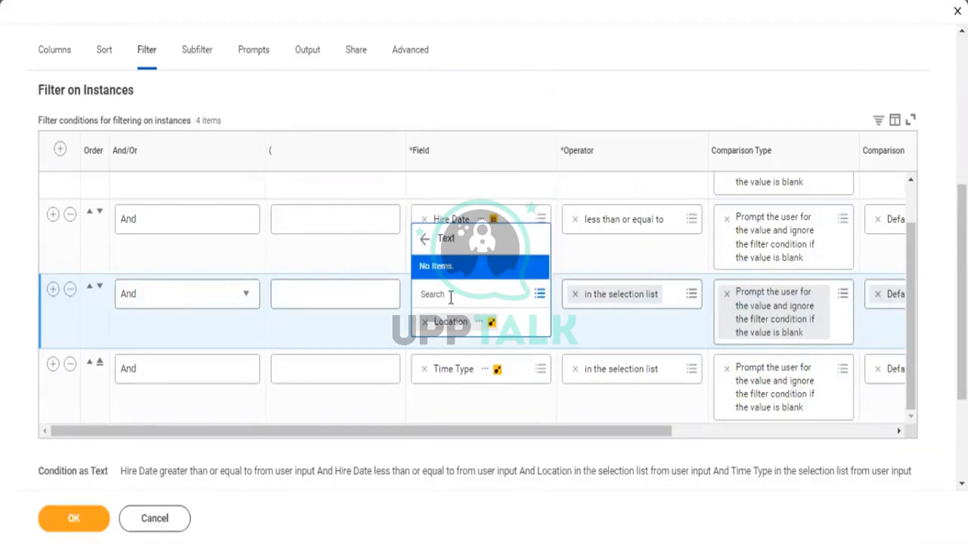
{"action": "left_click", "coordinate": [425, 240]}
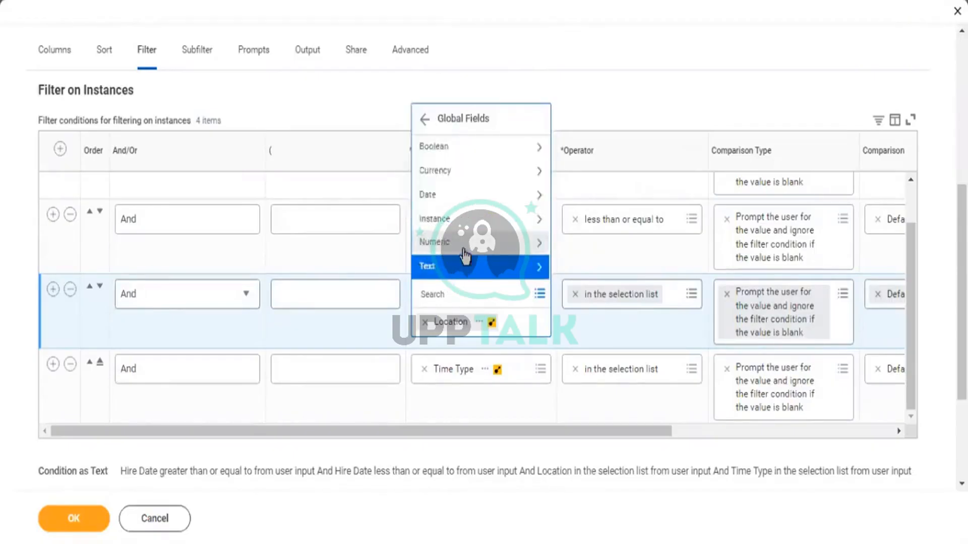
{"action": "left_click", "coordinate": [456, 225]}
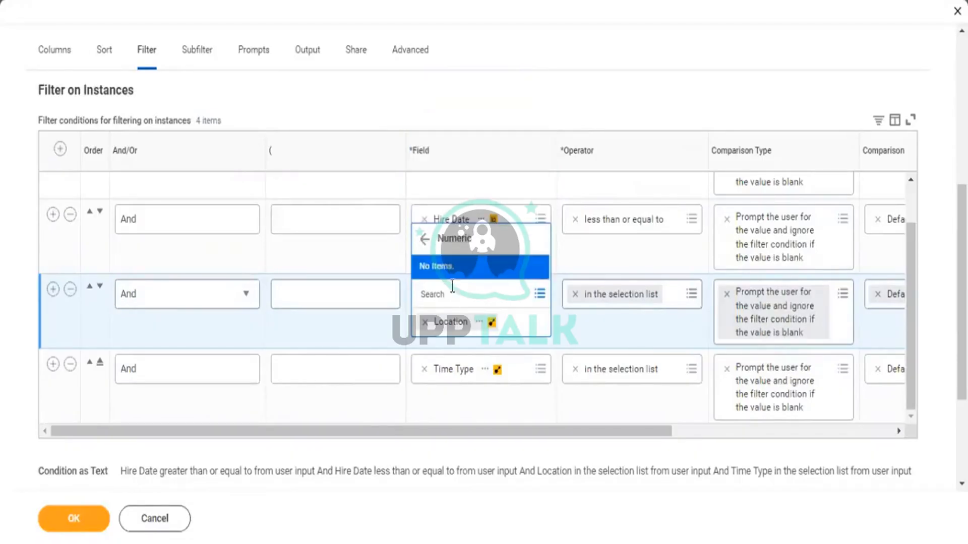
{"action": "left_click", "coordinate": [427, 241]}
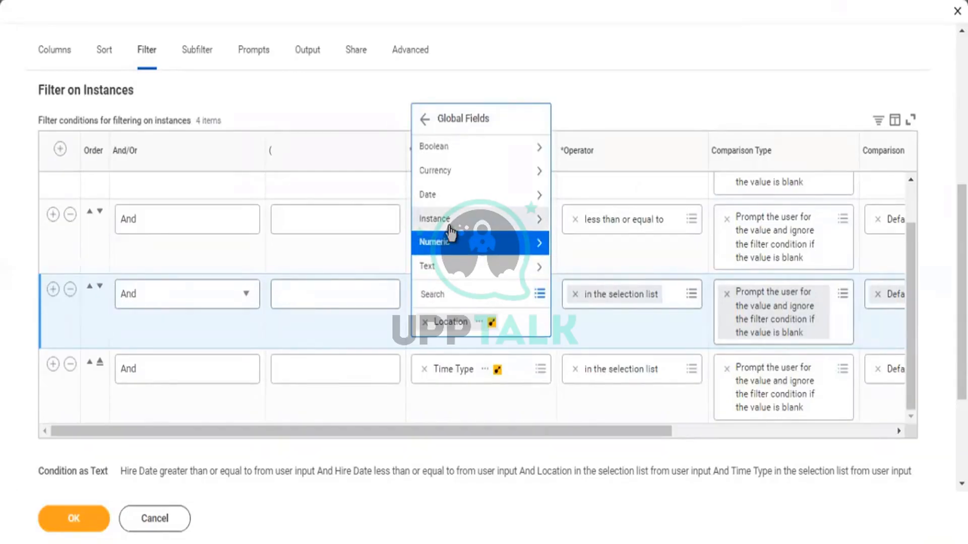
{"action": "left_click", "coordinate": [449, 227]}
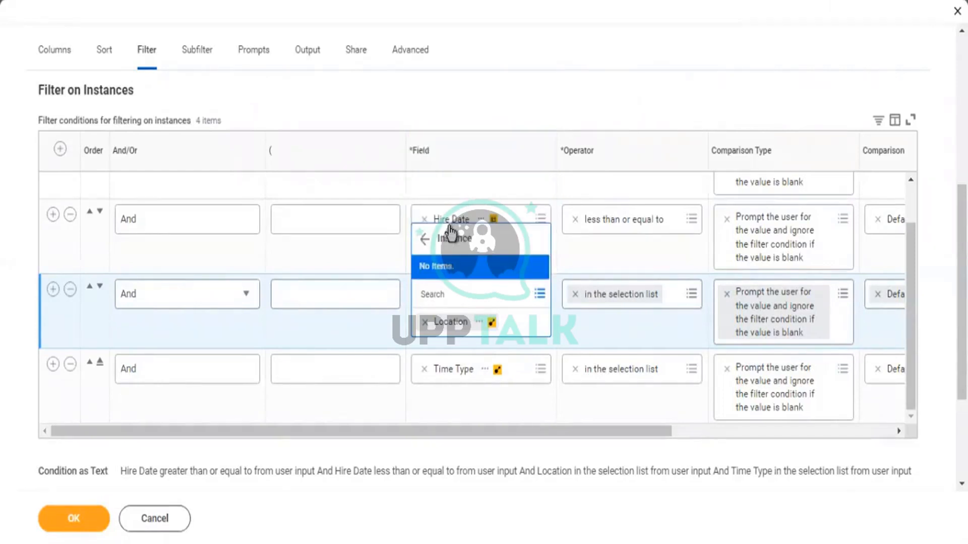
{"action": "left_click", "coordinate": [429, 242]}
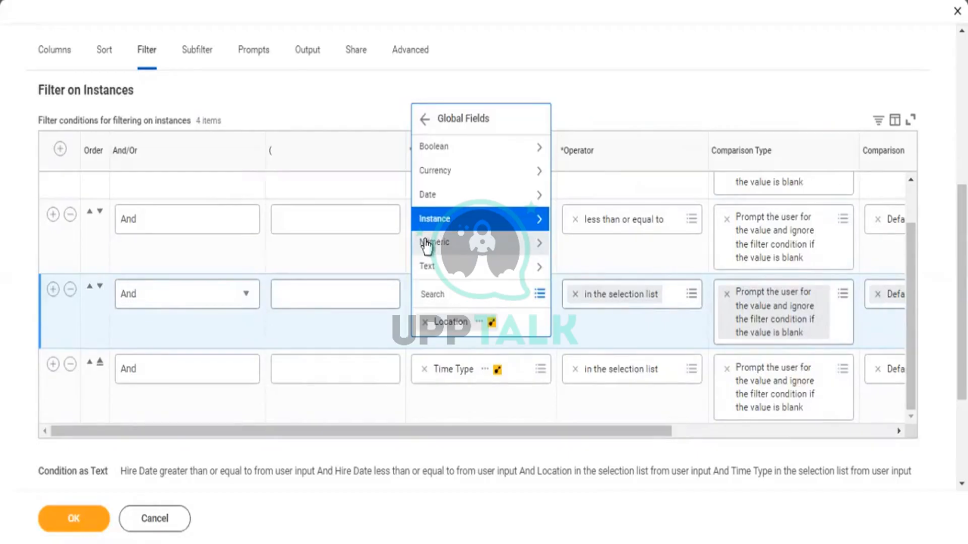
- Review the report's data source details and the field groups offered for the first Hire Date filter condition
{"action": "scroll", "coordinate": [319, 208], "scroll_direction": "up", "scroll_amount": 2}
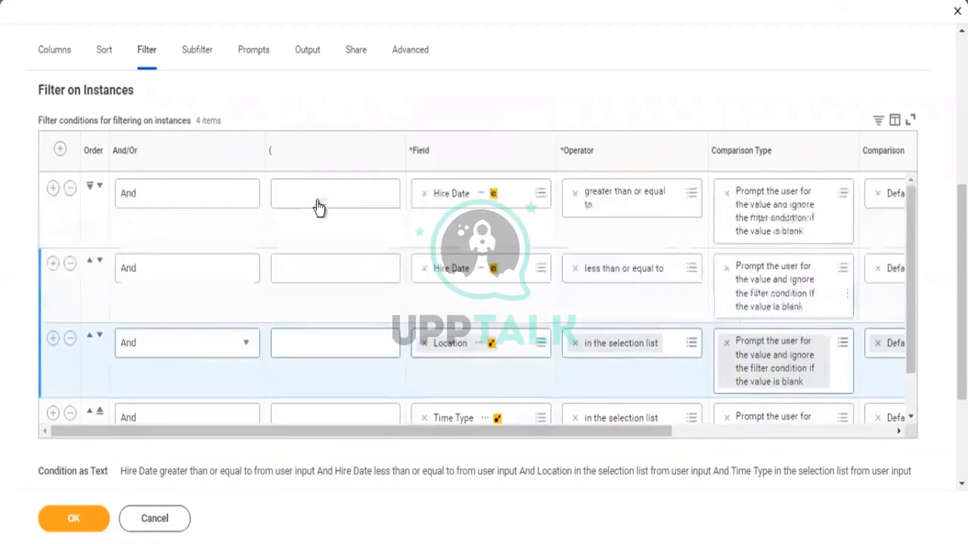
{"action": "scroll", "coordinate": [697, 161], "scroll_direction": "up", "scroll_amount": 5}
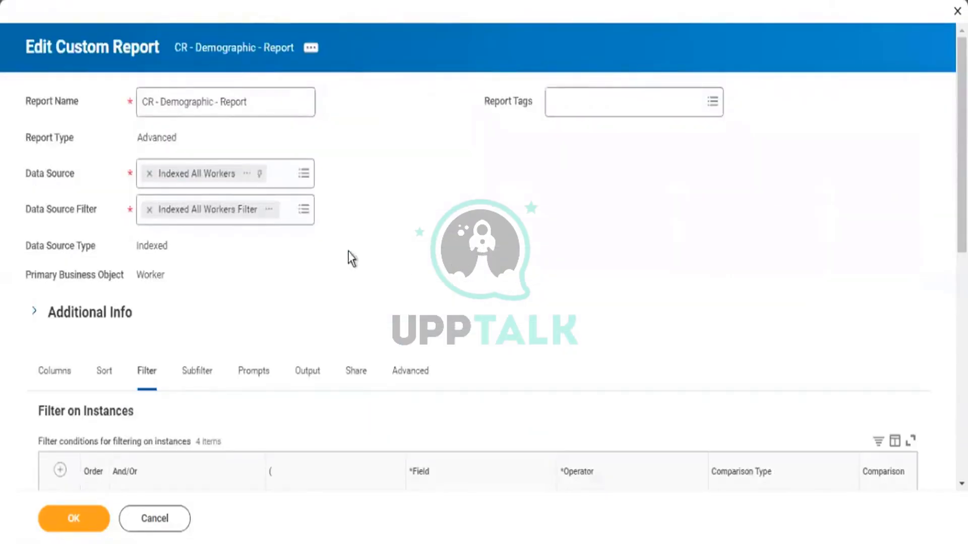
{"action": "scroll", "coordinate": [296, 264], "scroll_direction": "down", "scroll_amount": 5}
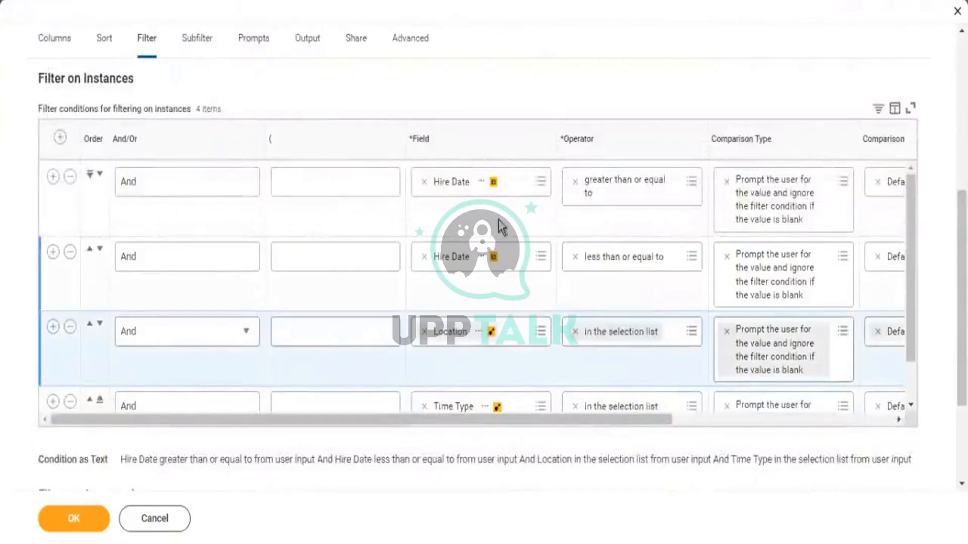
{"action": "left_click", "coordinate": [537, 189]}
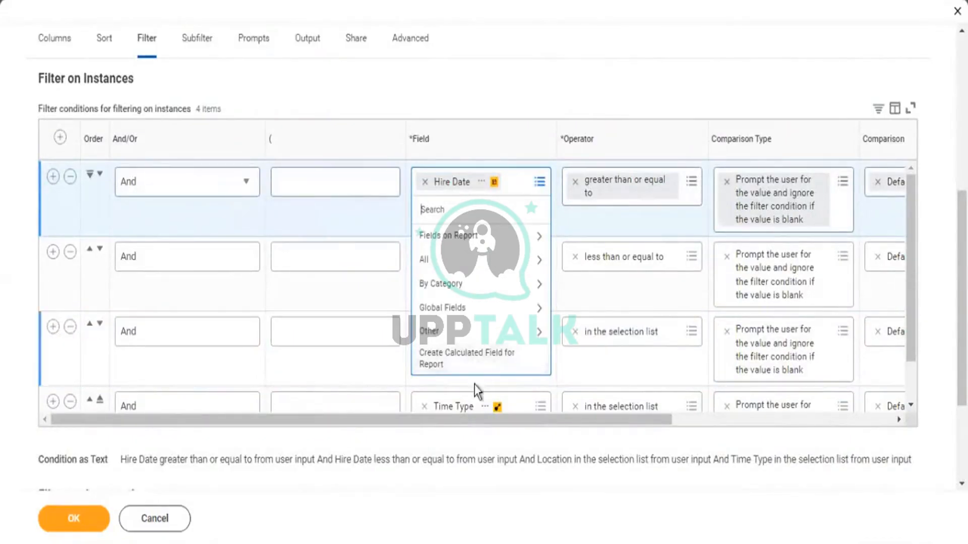
{"action": "scroll", "coordinate": [473, 385], "scroll_direction": "up", "scroll_amount": 5}
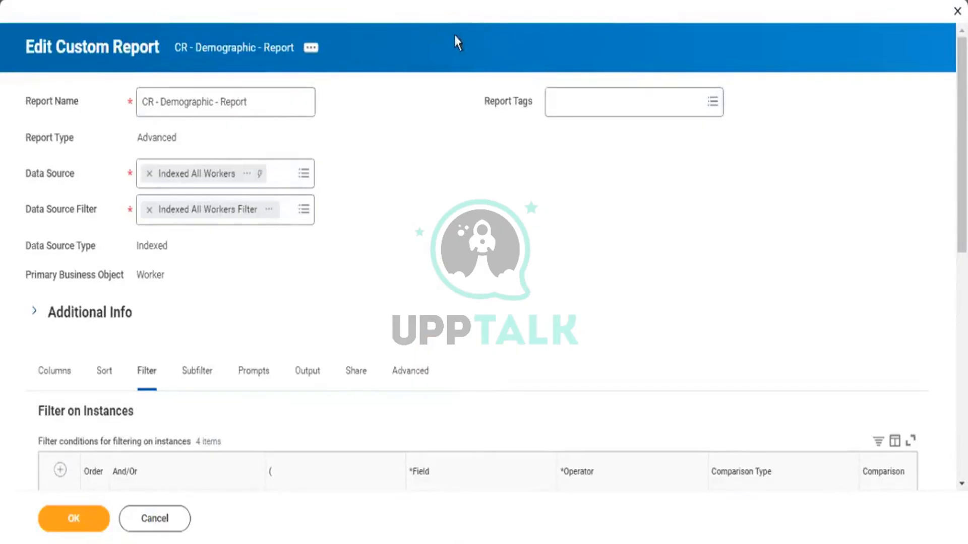
{"action": "scroll", "coordinate": [495, 162], "scroll_direction": "down", "scroll_amount": 5}
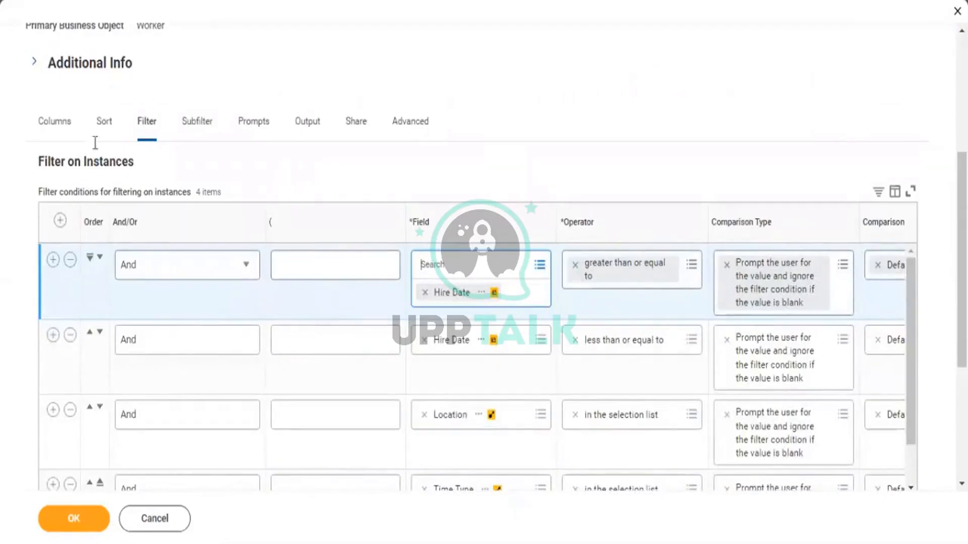
- View the field groups offered for the Employee ID column in the report's column definitions
{"action": "left_click", "coordinate": [63, 127]}
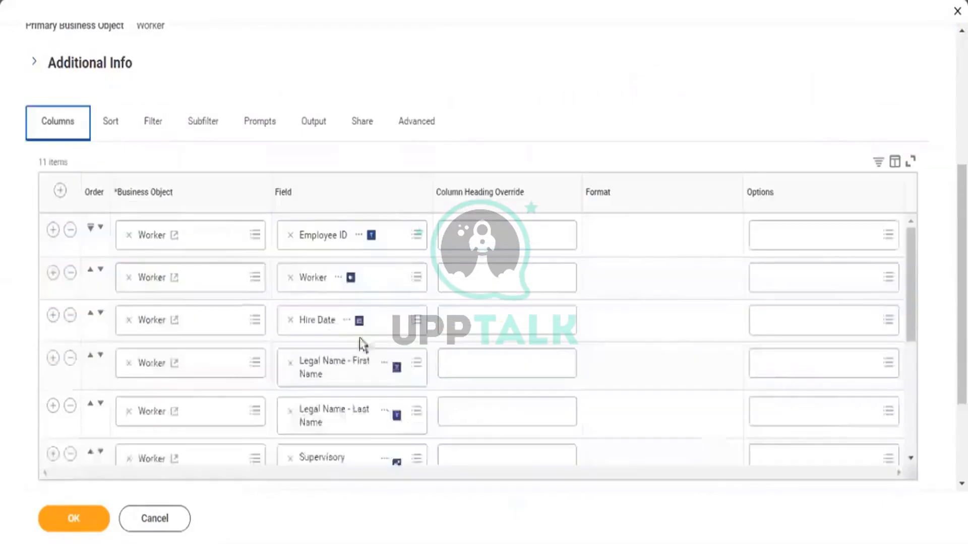
{"action": "left_click", "coordinate": [414, 250]}
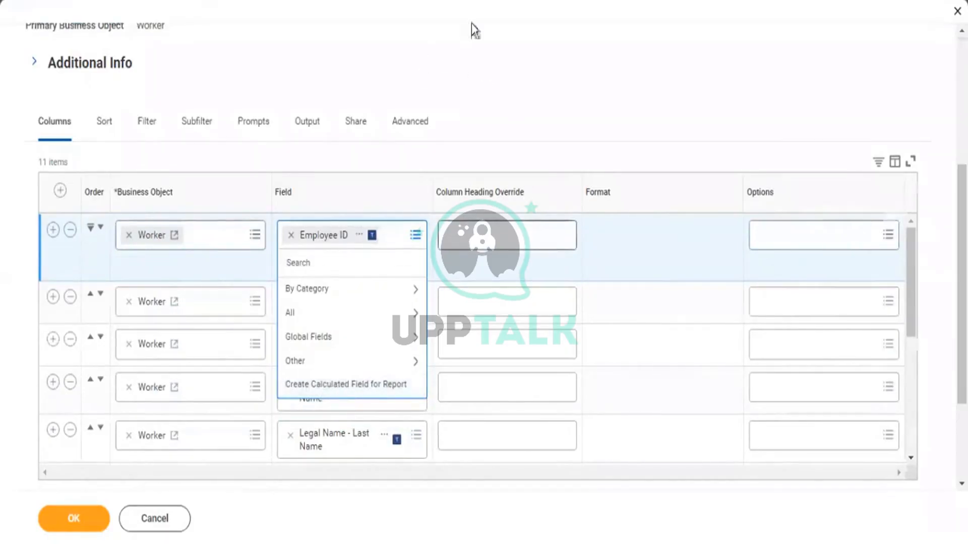
{"action": "scroll", "coordinate": [453, 76], "scroll_direction": "up", "scroll_amount": 5}
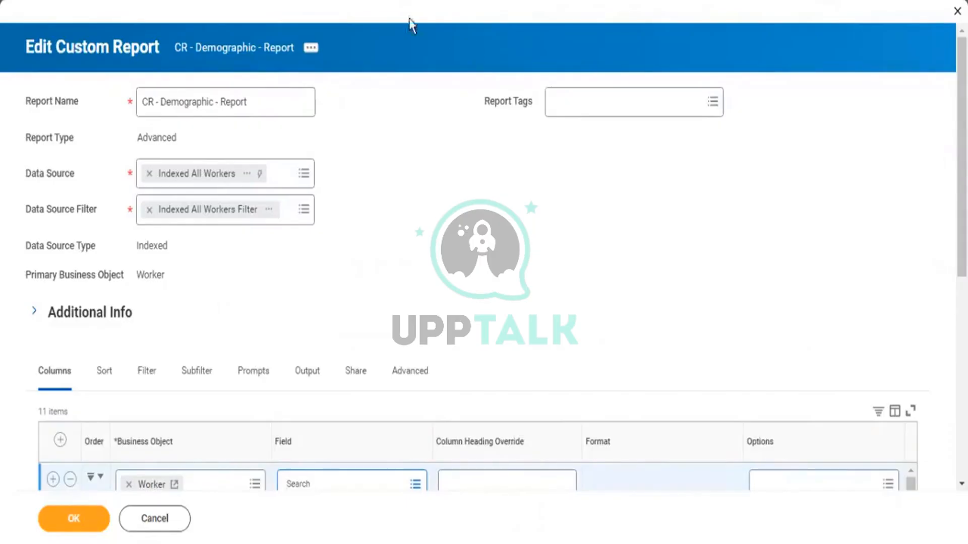
{"action": "scroll", "coordinate": [353, 146], "scroll_direction": "down", "scroll_amount": 2}
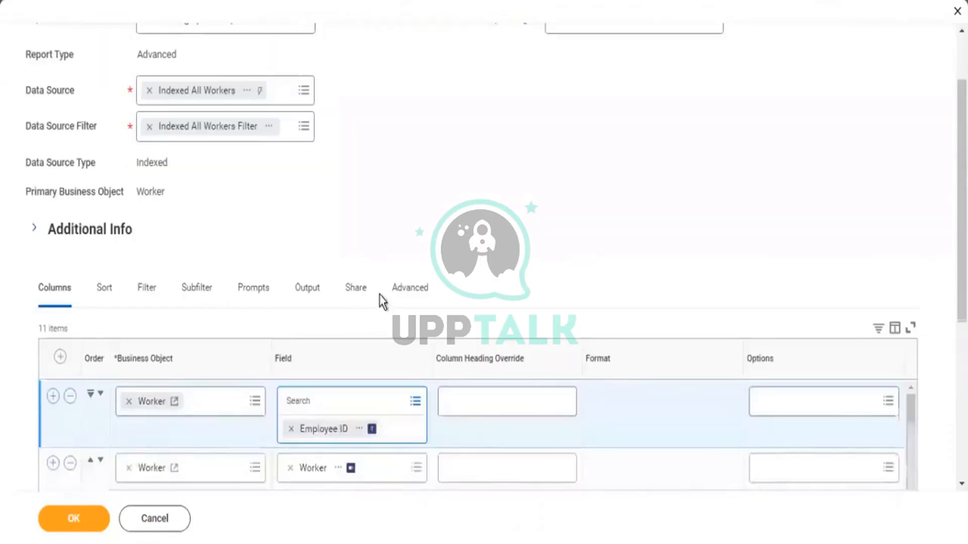
{"action": "scroll", "coordinate": [383, 301], "scroll_direction": "down", "scroll_amount": 4}
{"action": "left_click", "coordinate": [392, 242]}
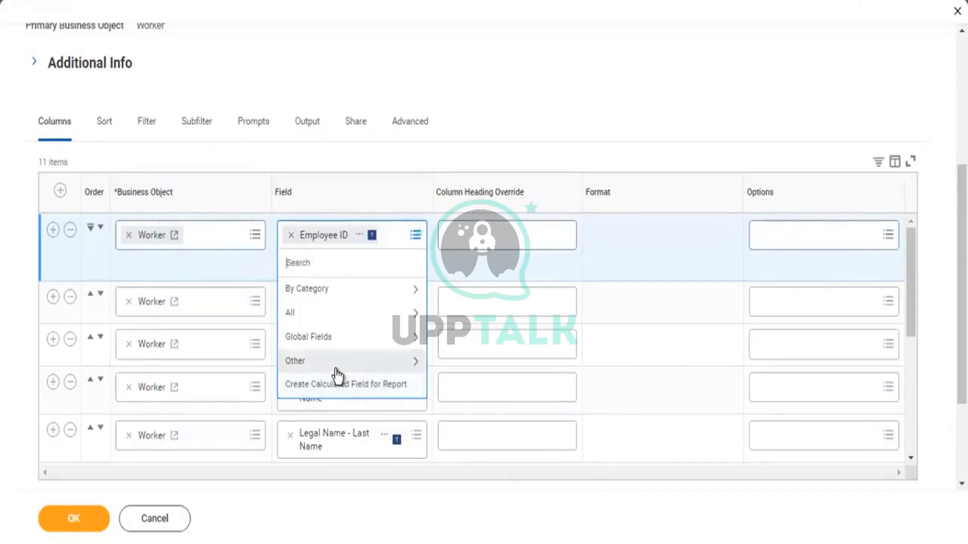
- Return to the filter conditions, view the field groups for the "greater than or equal to" Hire Date condition, and close the list
{"action": "left_click", "coordinate": [147, 132]}
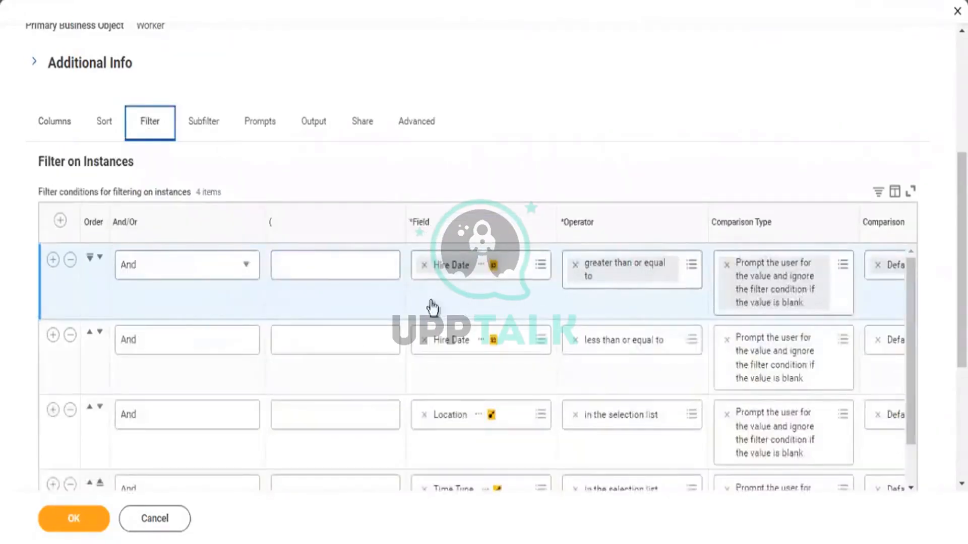
{"action": "left_click", "coordinate": [536, 265]}
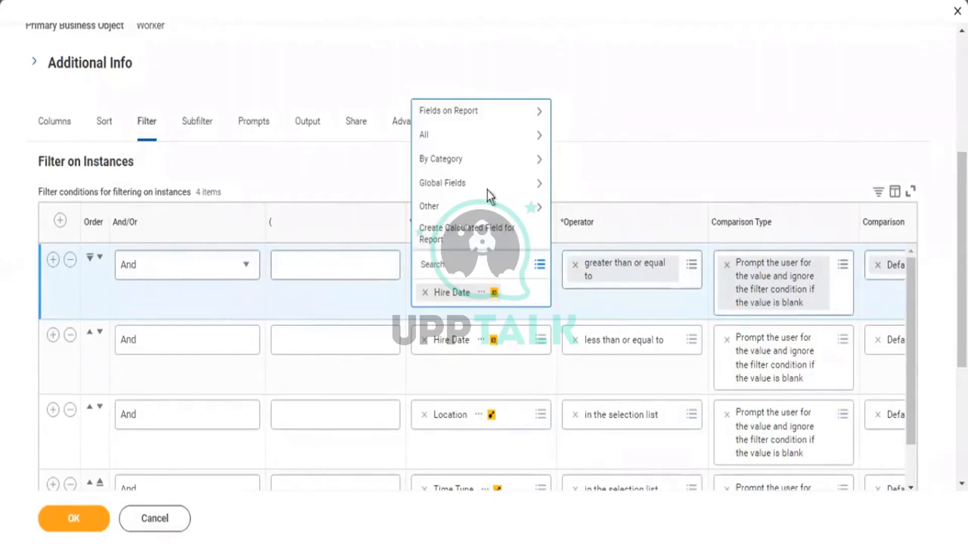
{"action": "left_click", "coordinate": [633, 123]}
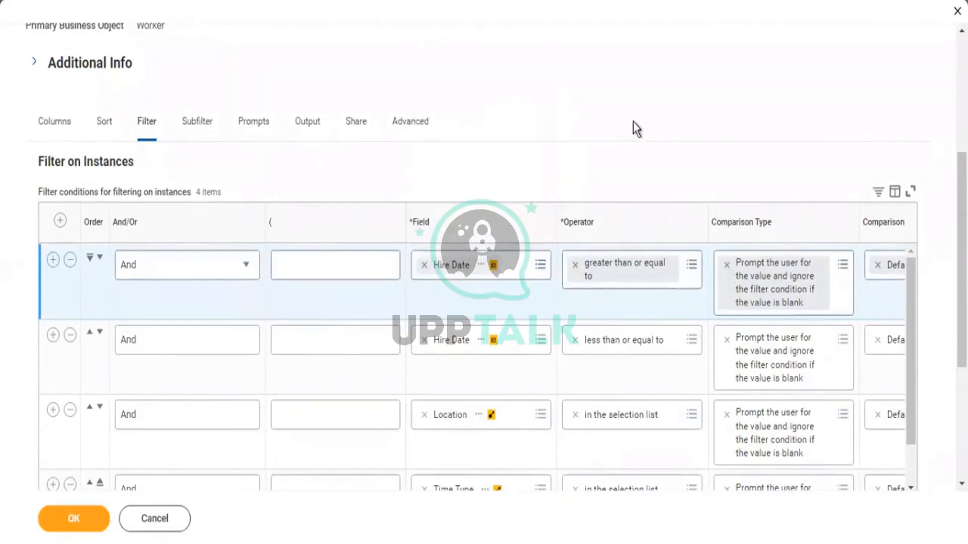